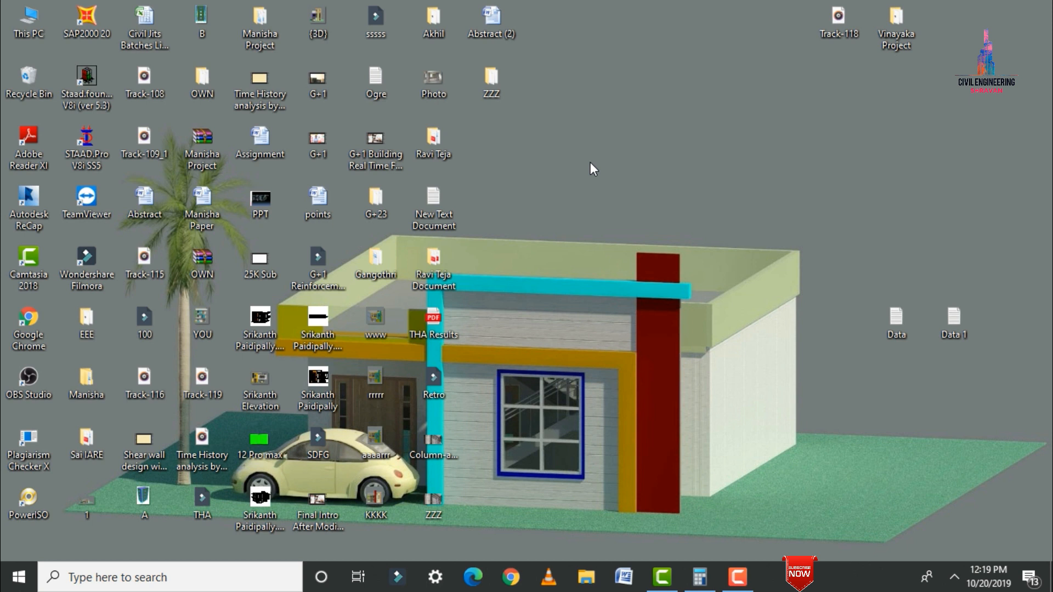
# Launch ETABS and initialize a new model with built-in settings: Metric SI units, Indian steel database, IS 800:2007 and IS 456:2000
pyautogui.click(80, 578)
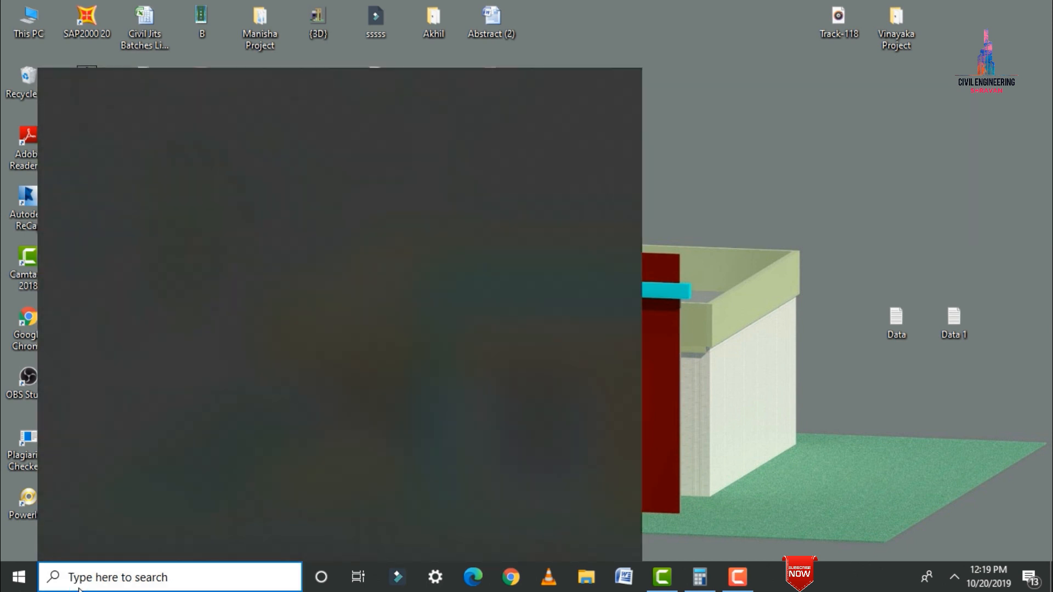
pyautogui.write('eta')
pyautogui.press('Return')
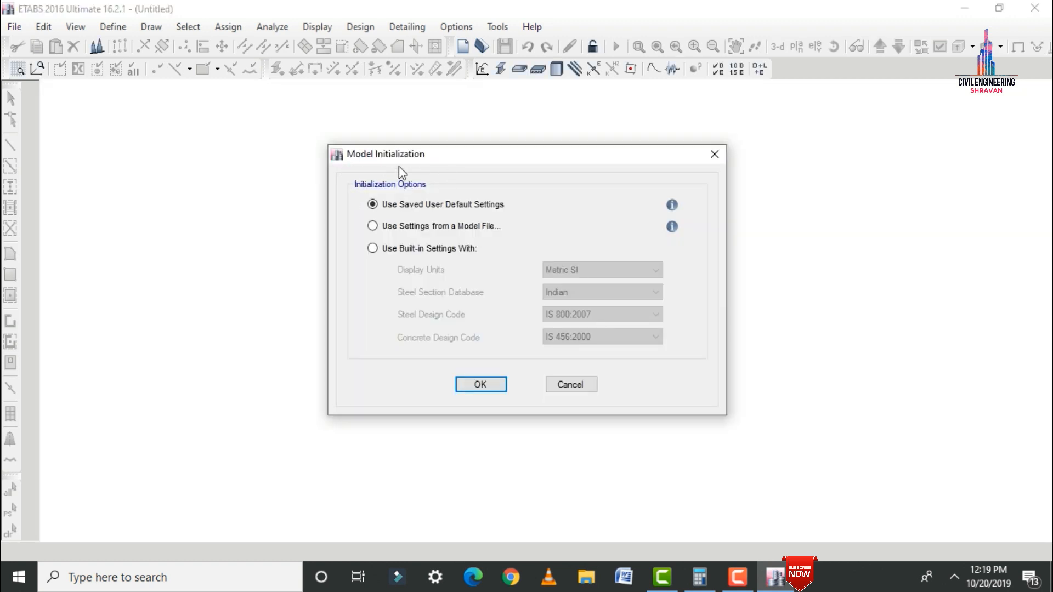
pyautogui.click(467, 251)
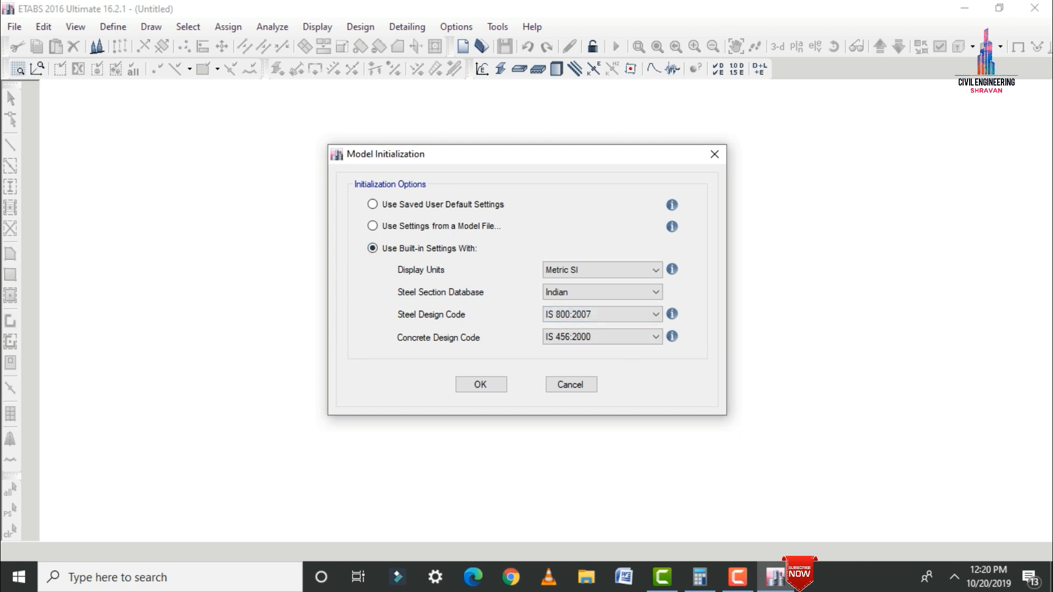
pyautogui.click(497, 388)
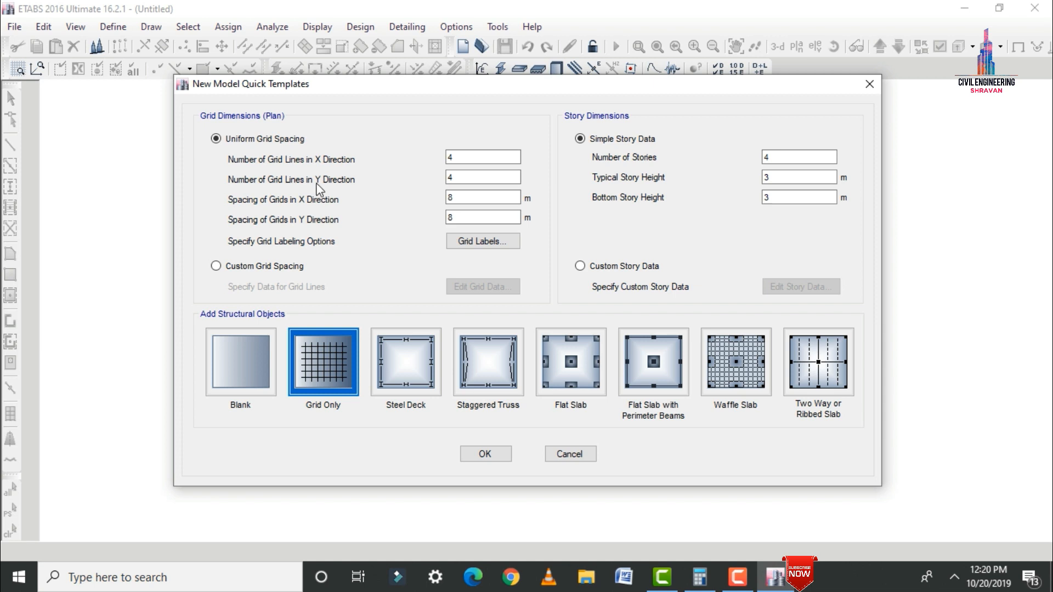
# Set the uniform grid to 5 lines in X and 4 lines in Y, spaced 3 m in both directions
pyautogui.doubleClick(450, 158)
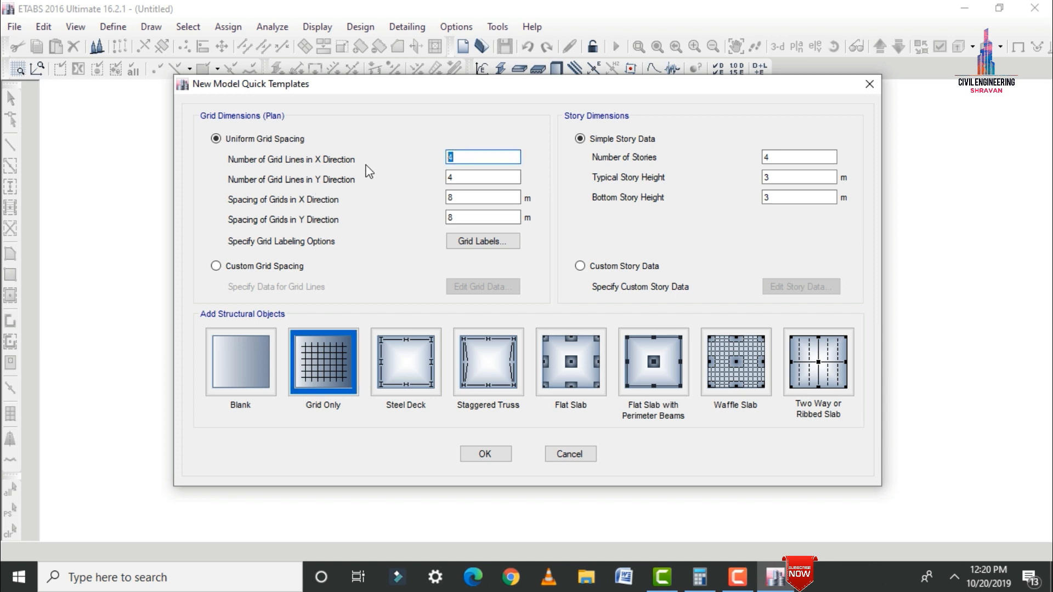
pyautogui.write('5')
pyautogui.press('Tab')
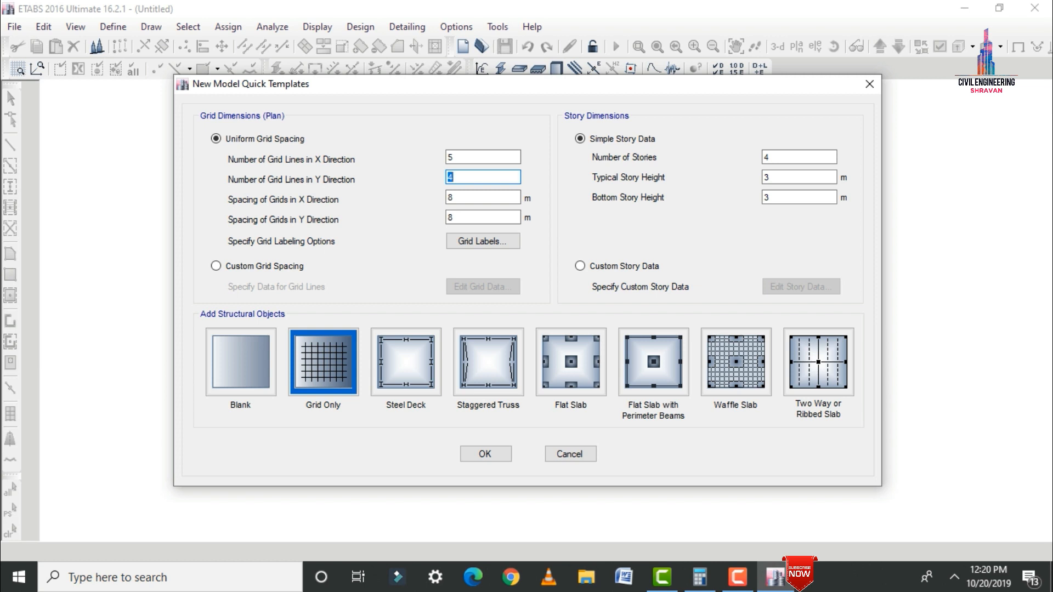
pyautogui.press('Tab')
pyautogui.write('3')
pyautogui.press('Tab')
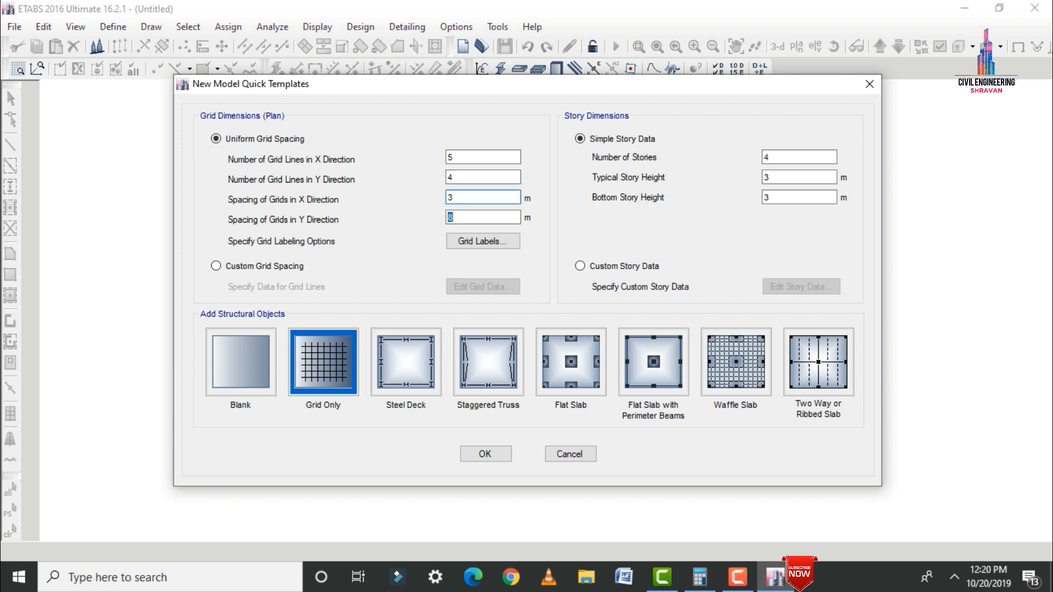
pyautogui.write('3')
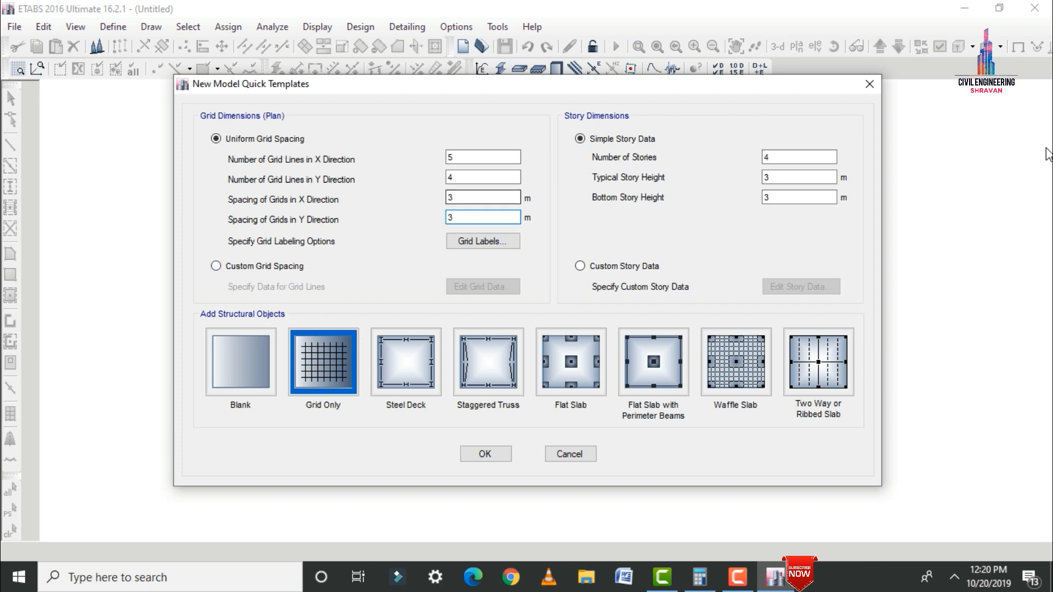
# Switch to custom grid spacing and set the spacing of X grids A and C and Y grid 2 to 4 m
pyautogui.click(256, 270)
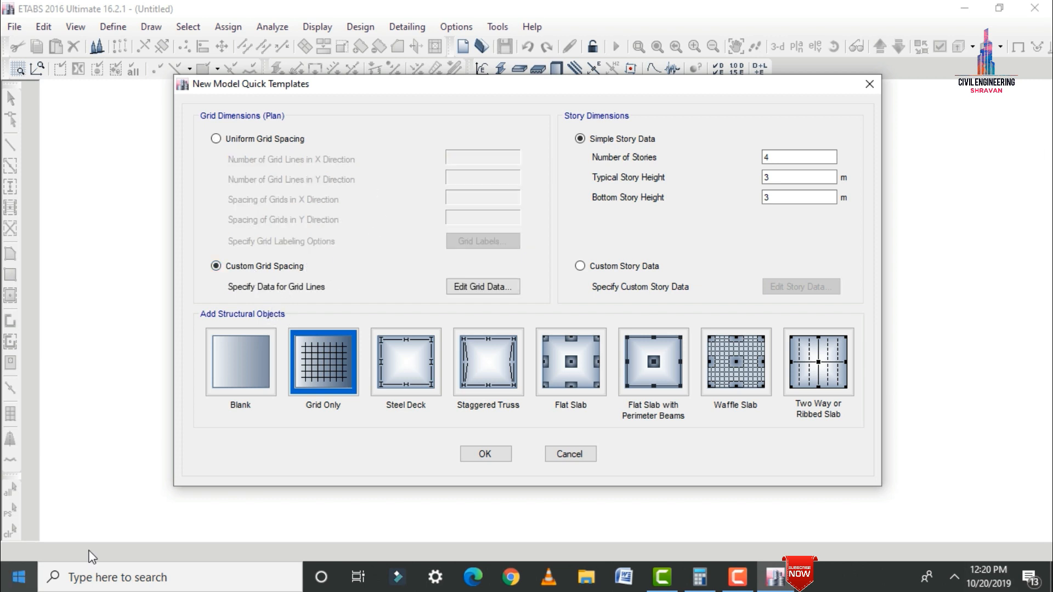
pyautogui.click(461, 291)
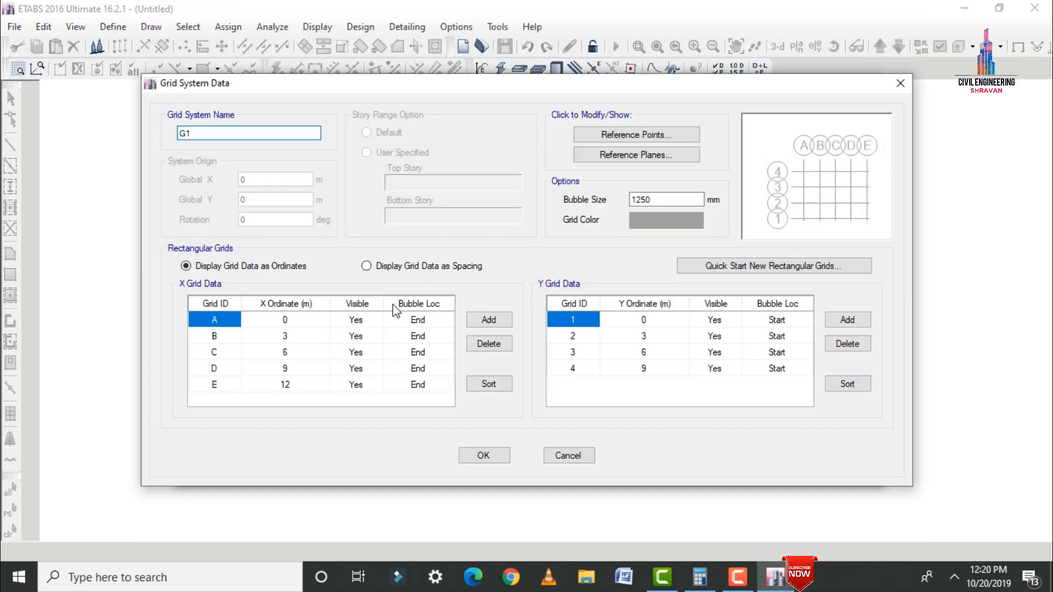
pyautogui.click(431, 268)
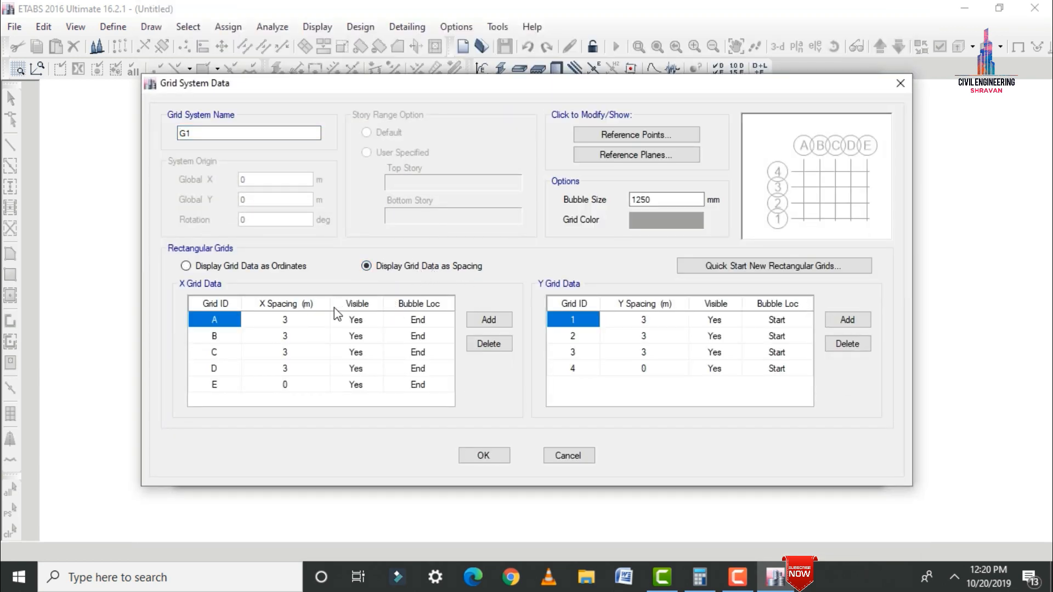
pyautogui.click(310, 322)
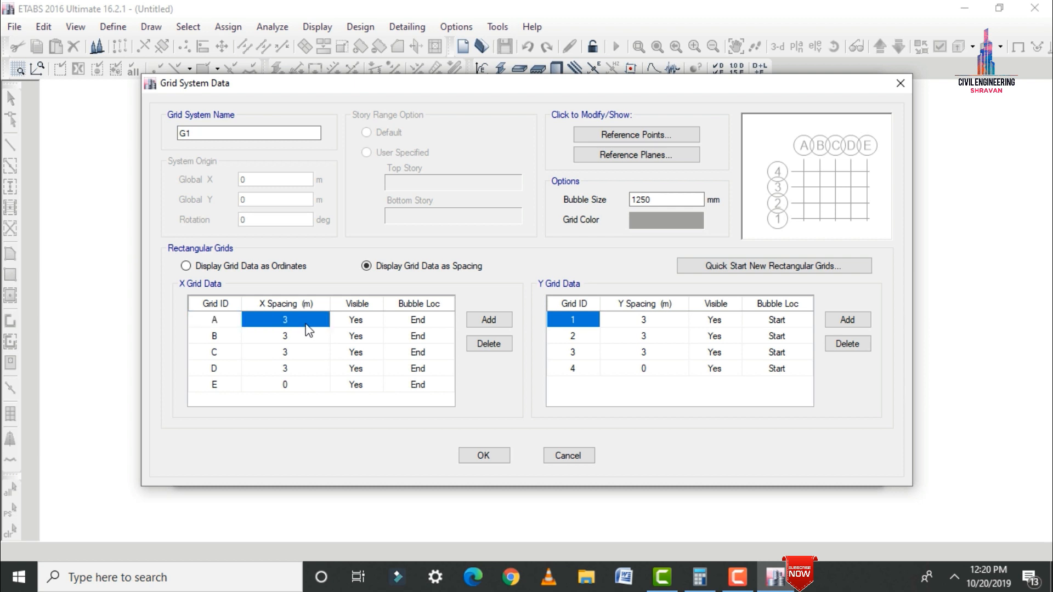
pyautogui.write('4')
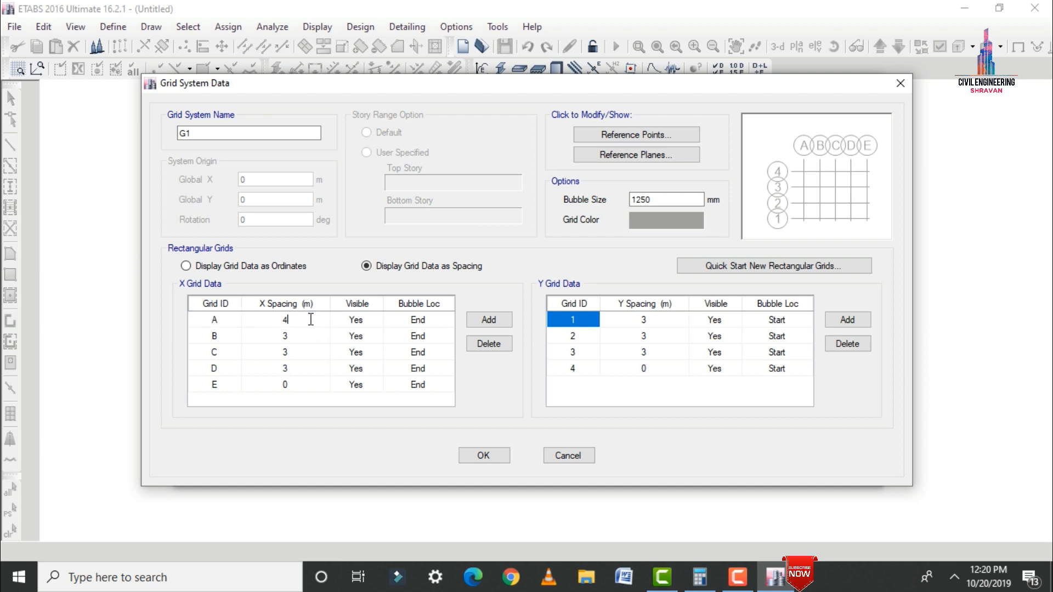
pyautogui.click(303, 353)
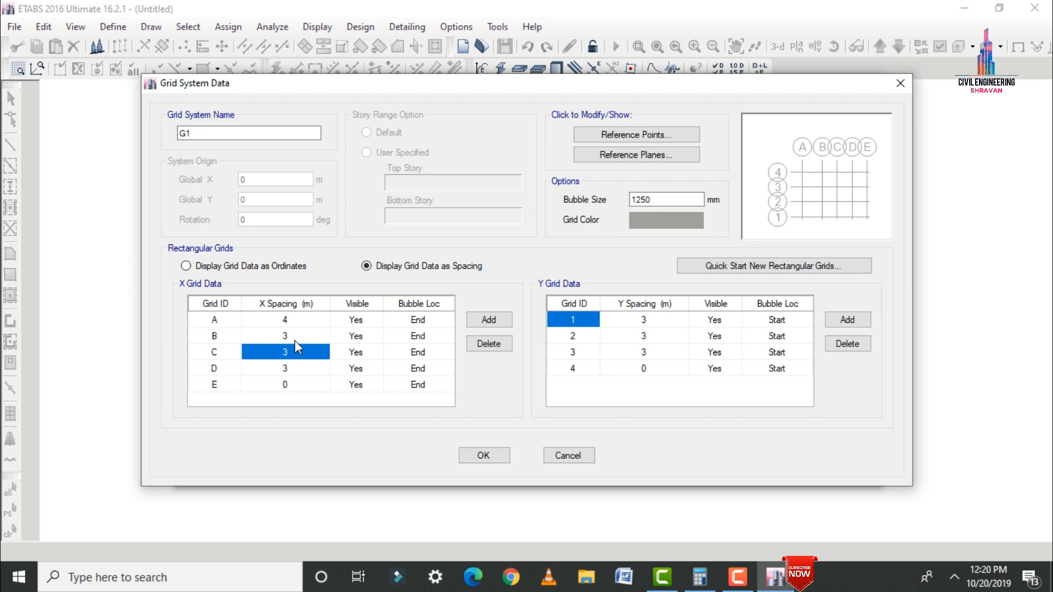
pyautogui.write('4')
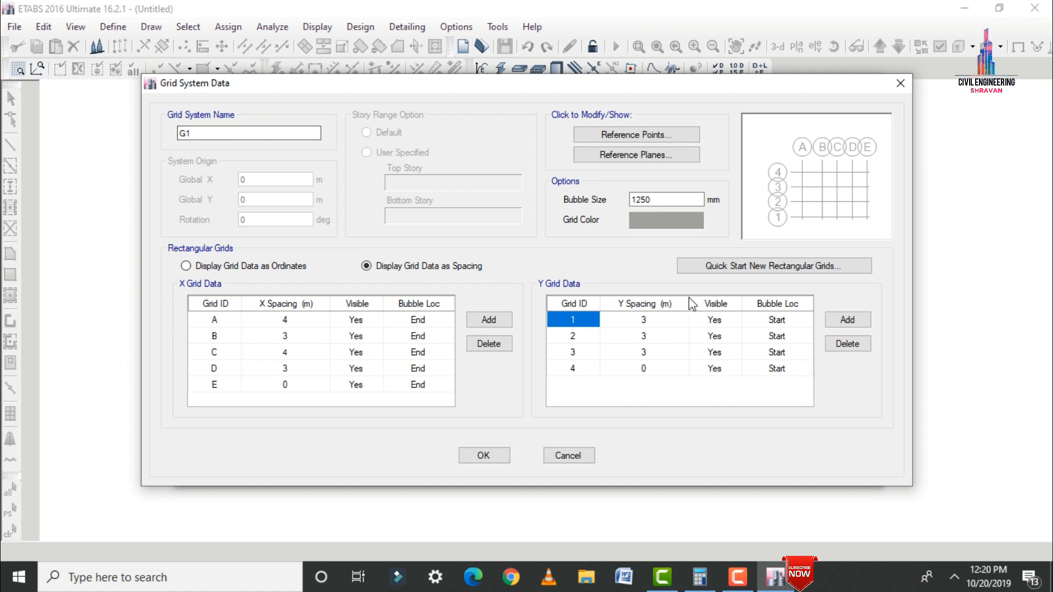
pyautogui.click(658, 339)
pyautogui.write('4')
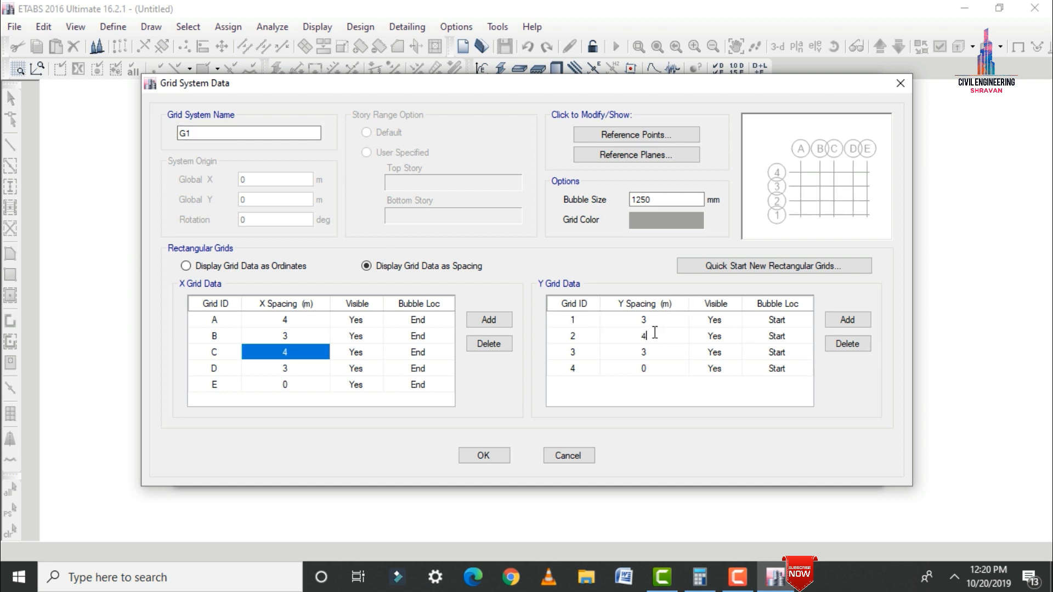
pyautogui.click(483, 455)
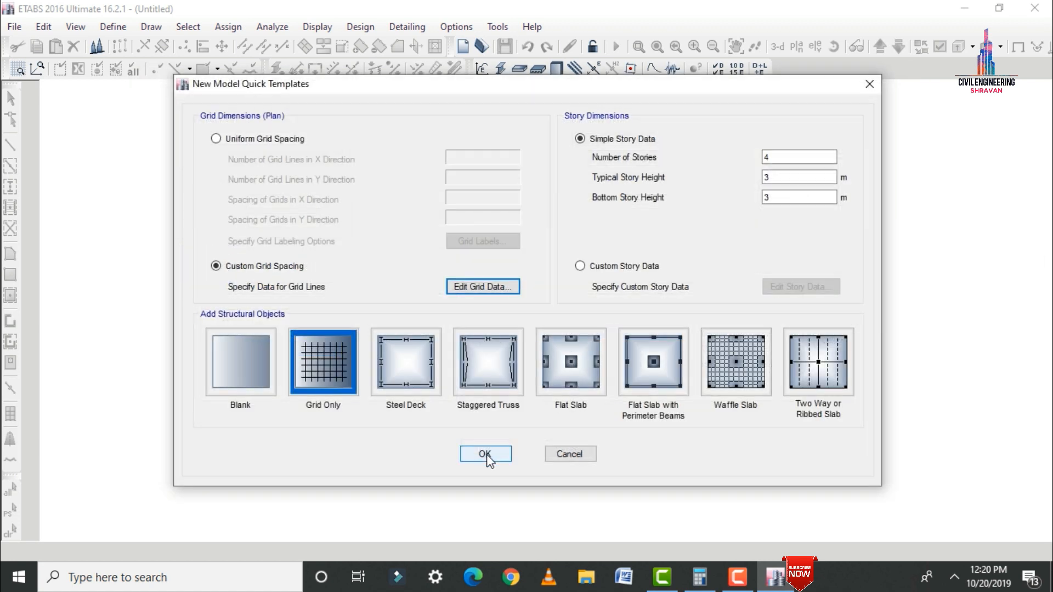
# Keep 4 stories, switch to custom story data, and rename Story1 as P and Story2 as G
pyautogui.moveTo(773, 159); pyautogui.dragTo(843, 173)
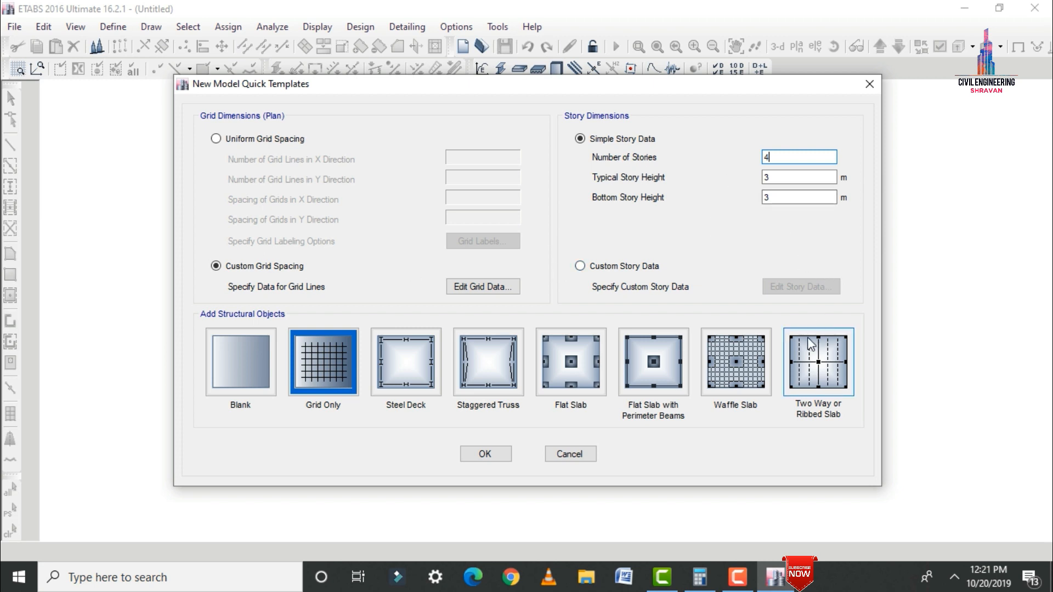
pyautogui.click(631, 267)
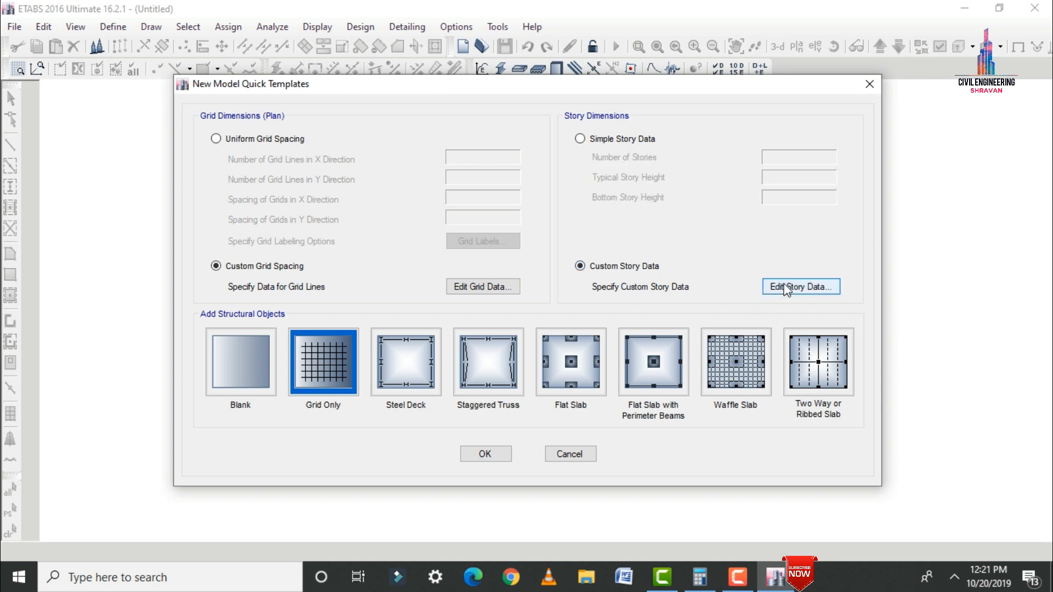
pyautogui.click(786, 286)
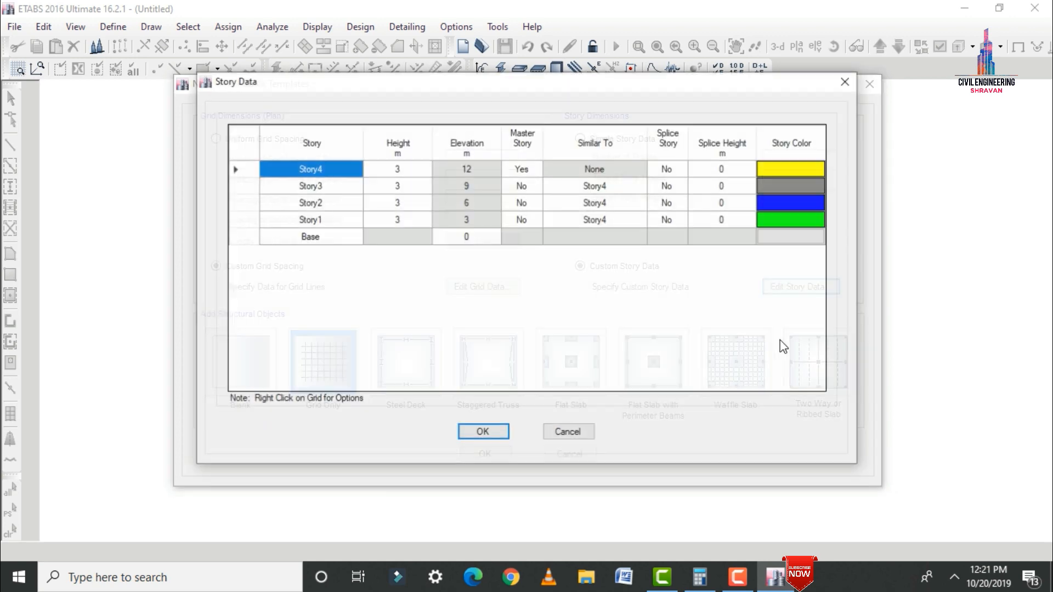
pyautogui.doubleClick(340, 221)
pyautogui.write('P')
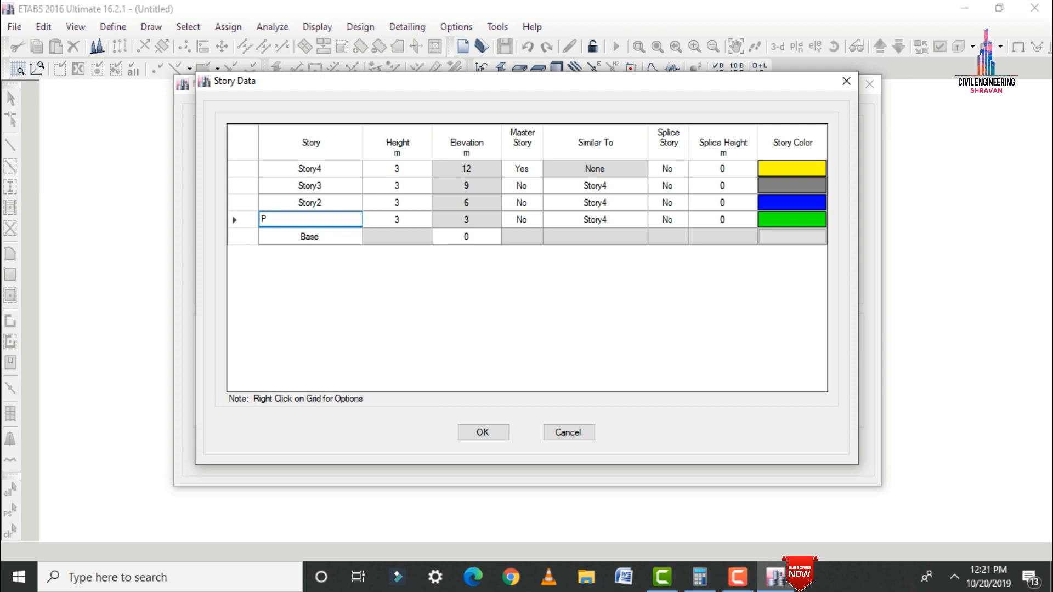
pyautogui.click(332, 203)
pyautogui.click(332, 203)
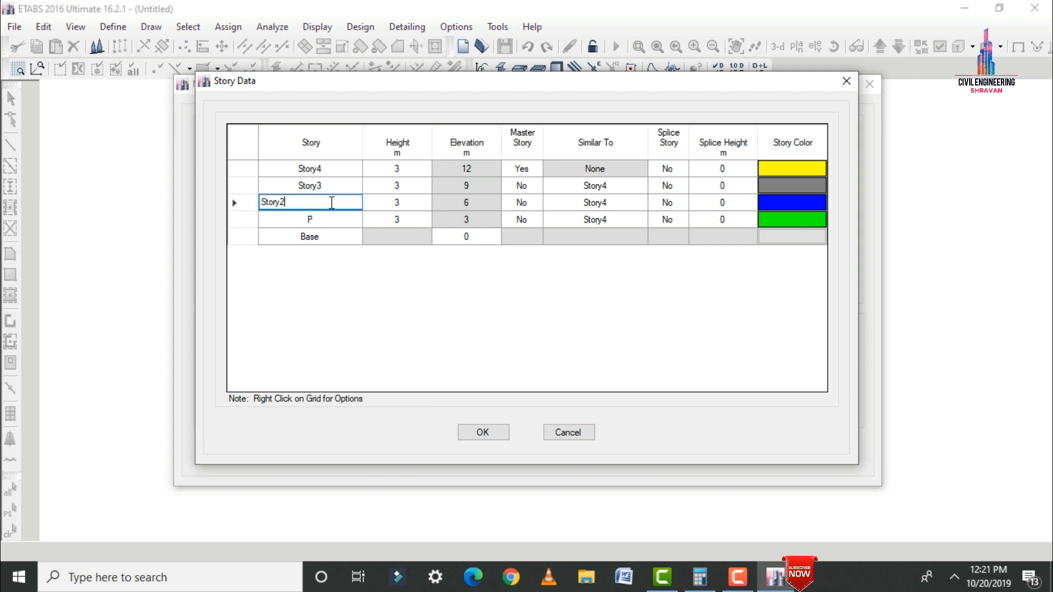
pyautogui.press('BackSpace')
pyautogui.press('BackSpace')
pyautogui.press('BackSpace')
pyautogui.press('BackSpace')
pyautogui.press('BackSpace')
pyautogui.press('BackSpace')
pyautogui.write('G')
# Rename the third story as Story1 and the top story as Story2, and create the grid-only model
pyautogui.click(344, 186)
pyautogui.click(345, 186)
pyautogui.press('BackSpace')
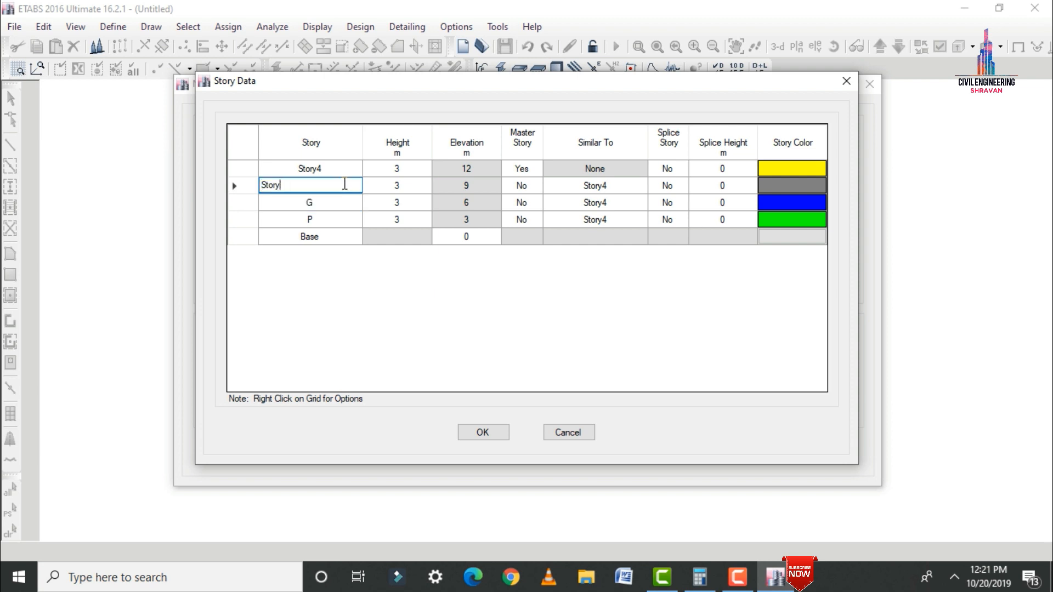
pyautogui.write('1')
pyautogui.click(352, 167)
pyautogui.click(349, 166)
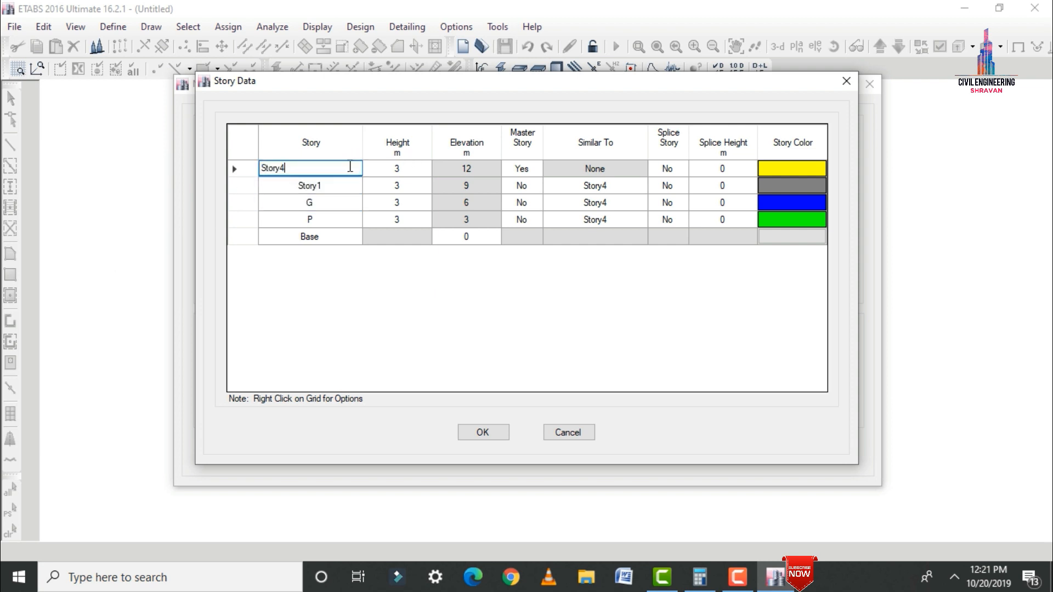
pyautogui.press('BackSpace')
pyautogui.write('2')
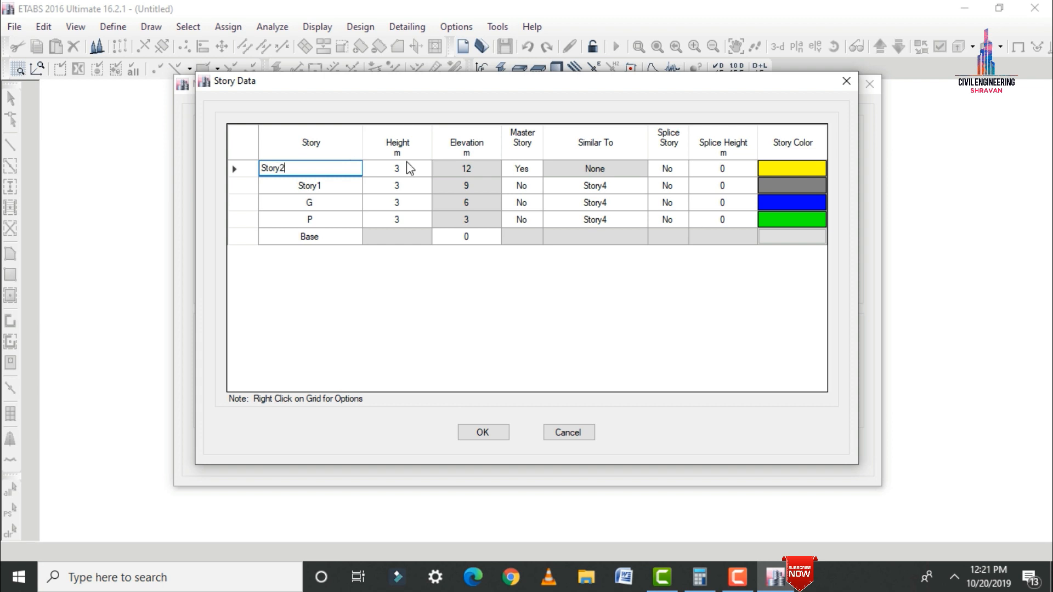
pyautogui.click(496, 433)
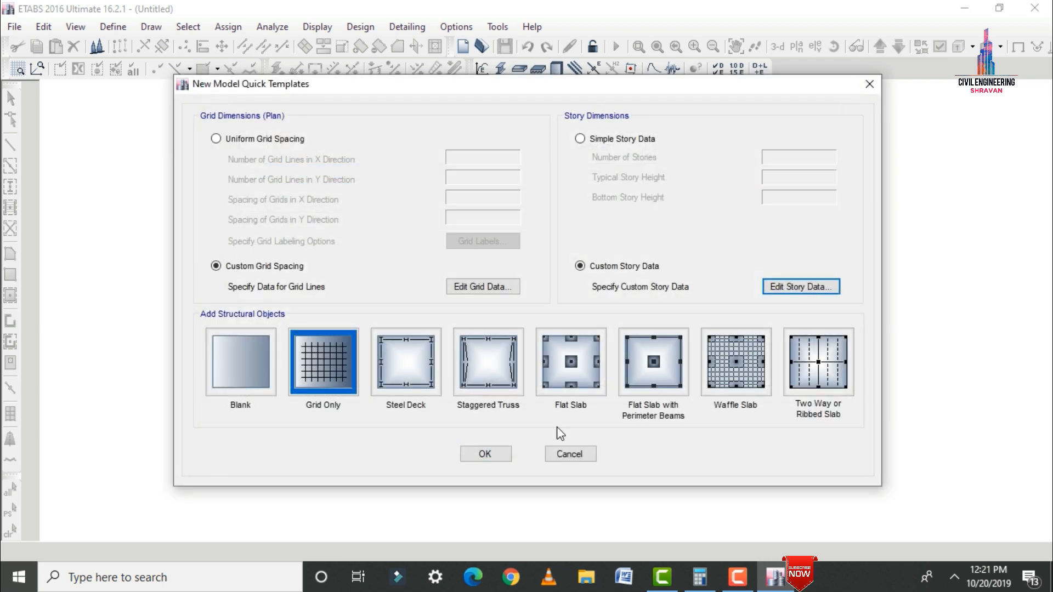
pyautogui.click(486, 453)
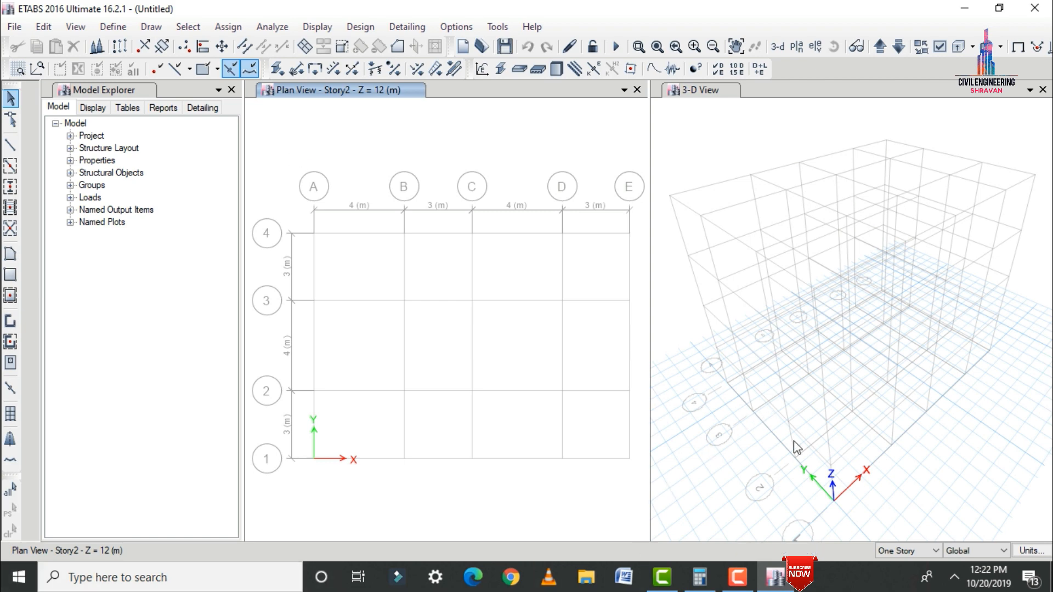
# Add a new concrete material of grade M15 with region India and the Indian standard
pyautogui.click(113, 27)
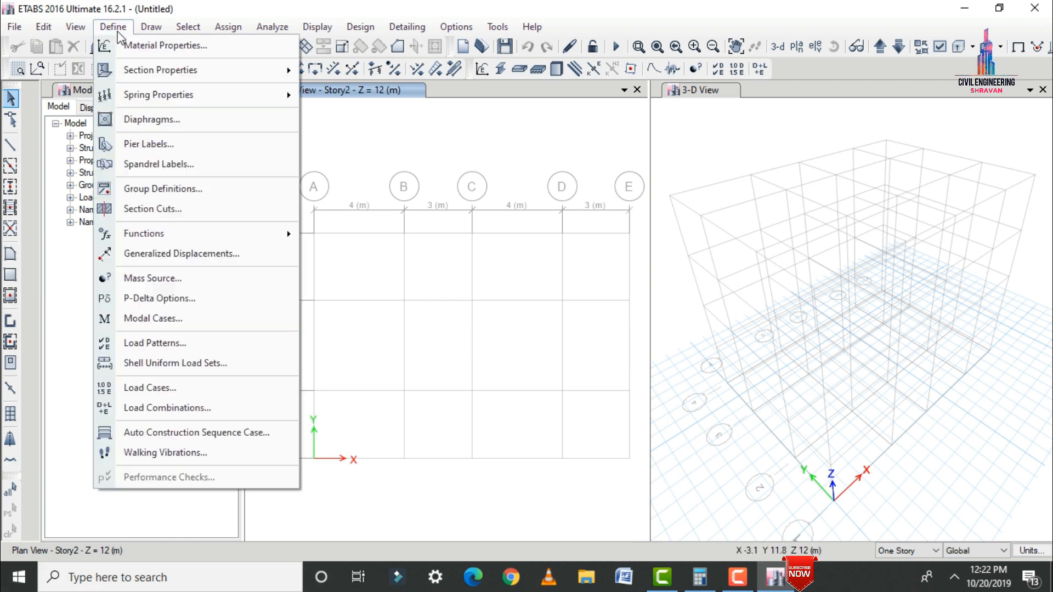
pyautogui.click(132, 48)
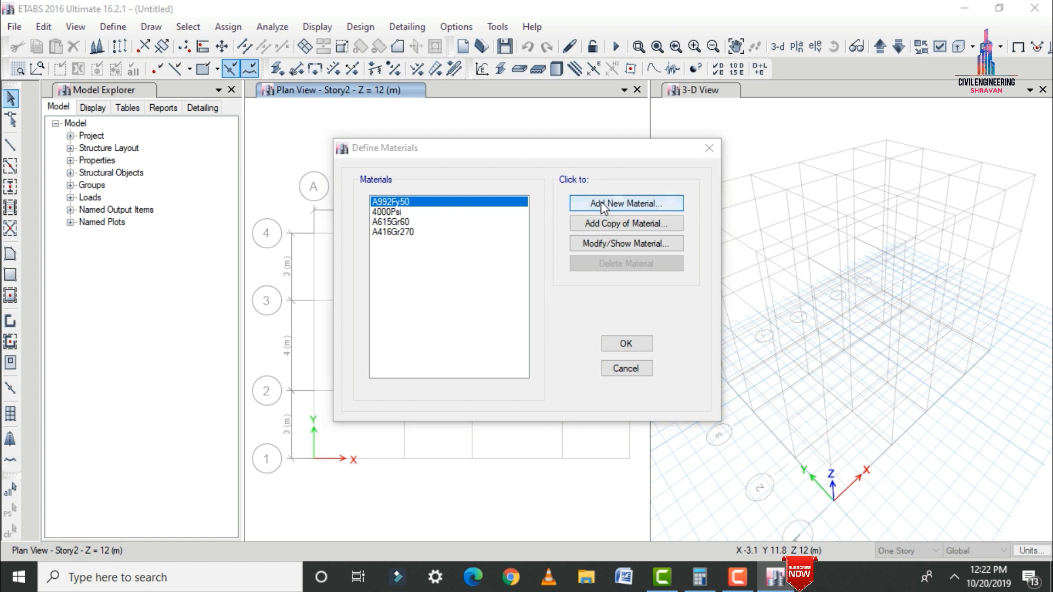
pyautogui.click(587, 204)
pyautogui.click(467, 244)
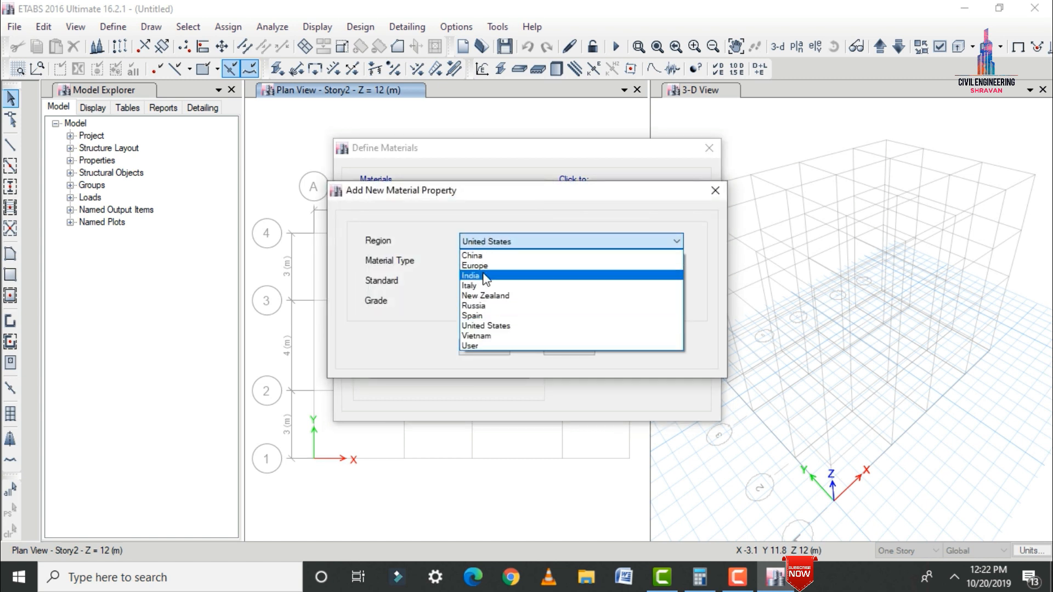
pyautogui.click(483, 277)
pyautogui.click(491, 261)
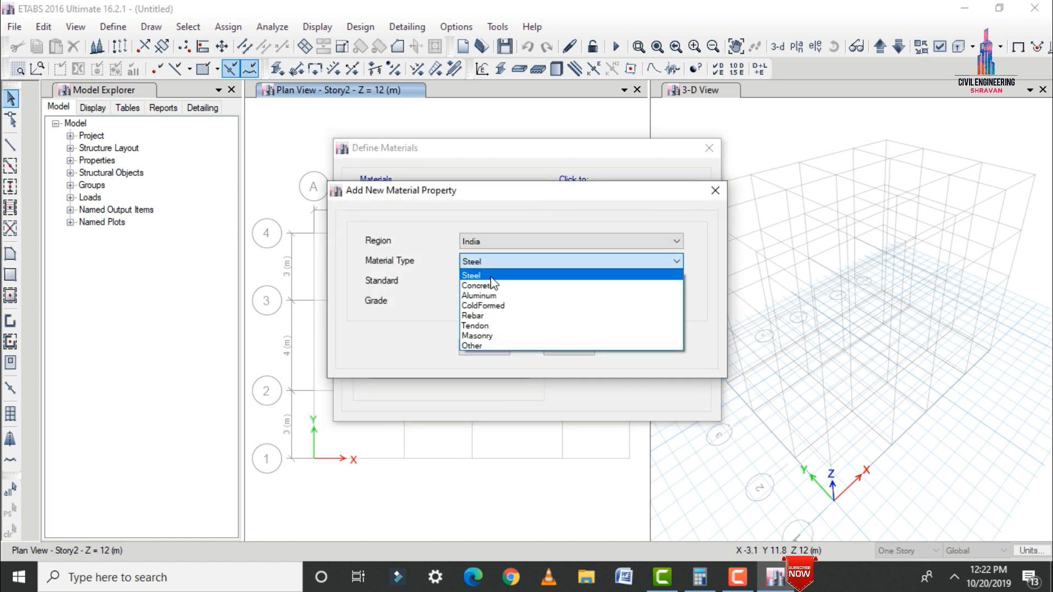
pyautogui.click(491, 273)
pyautogui.click(482, 306)
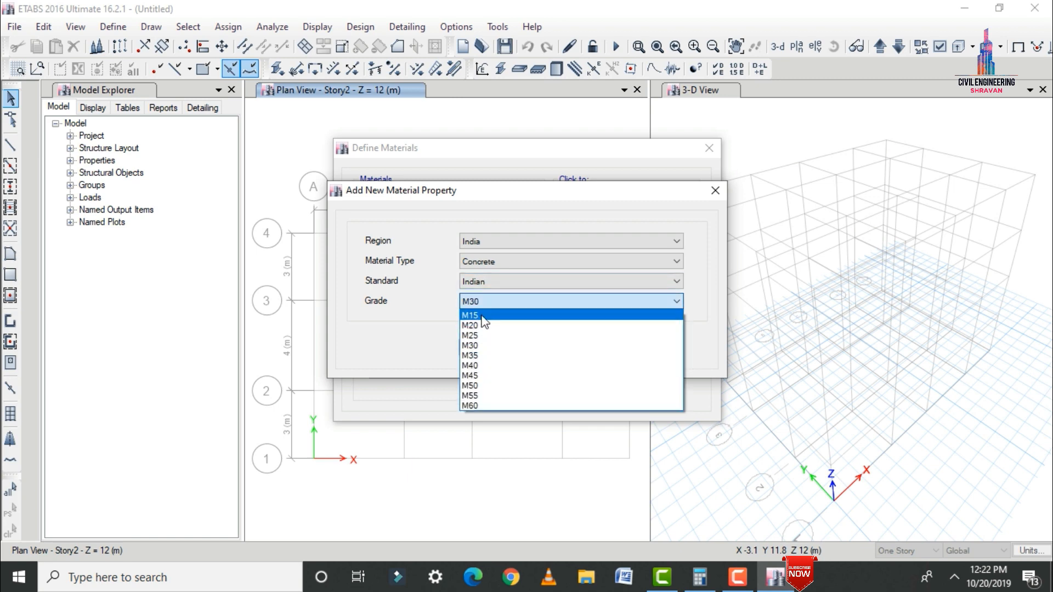
pyautogui.click(482, 317)
pyautogui.click(484, 349)
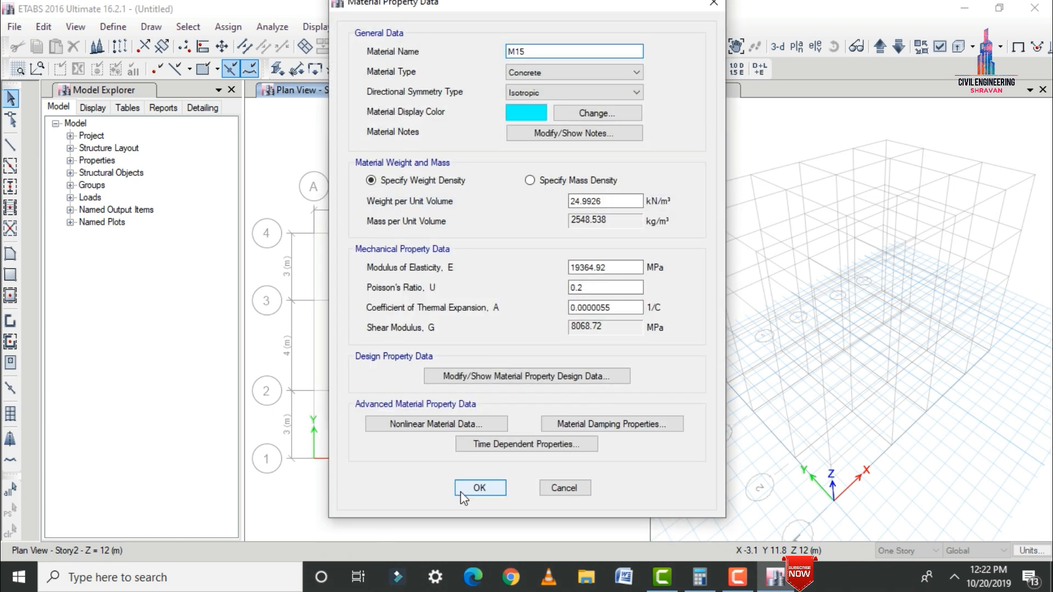
pyautogui.click(476, 487)
# Add a new steel material with region India, the Indian standard and grade Fe345, and rename it Fe415
pyautogui.click(621, 203)
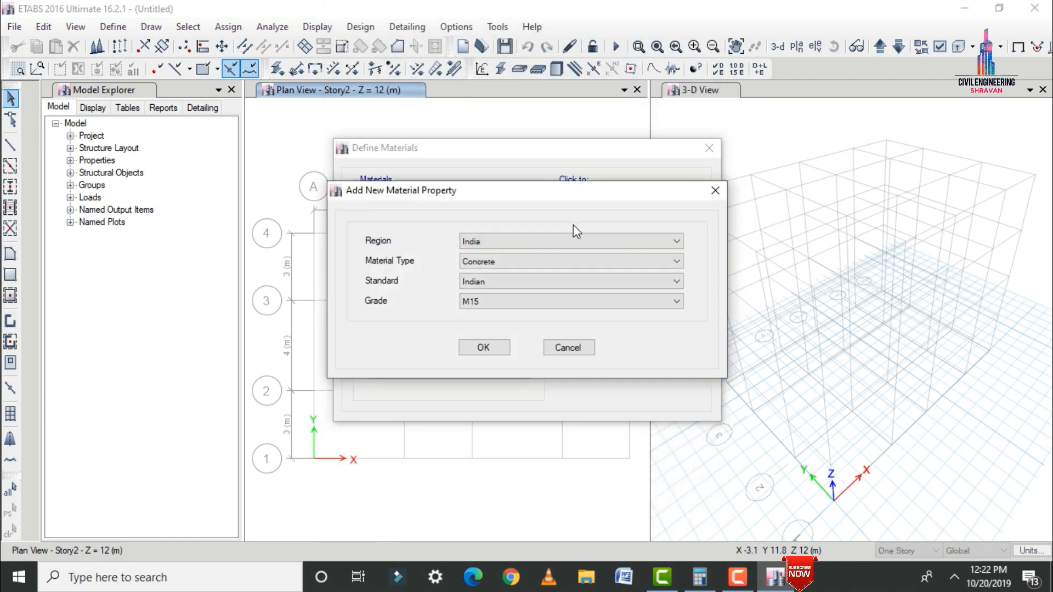
pyautogui.click(509, 262)
pyautogui.click(479, 272)
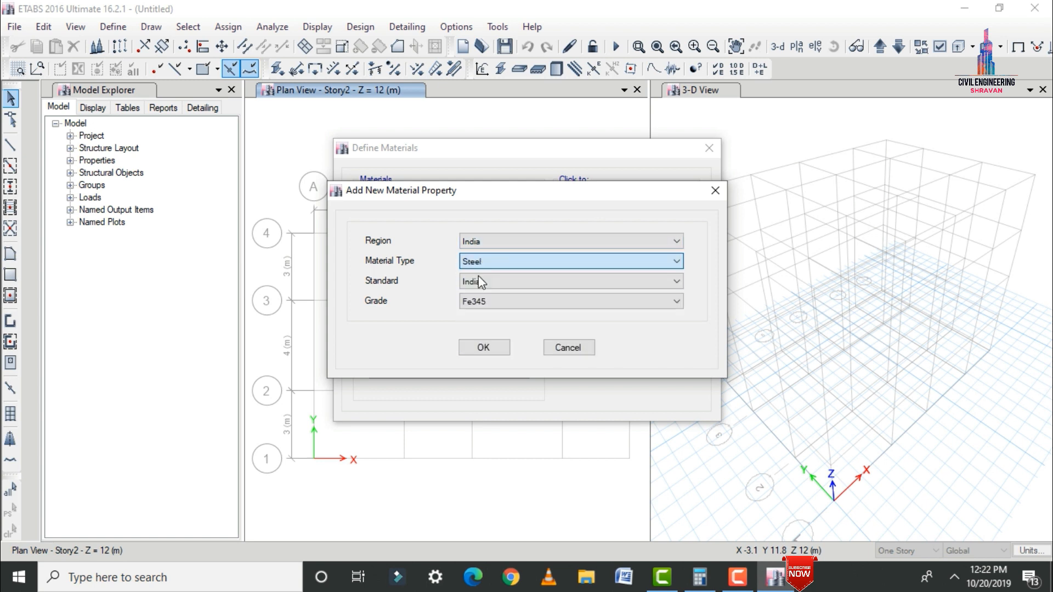
pyautogui.click(477, 354)
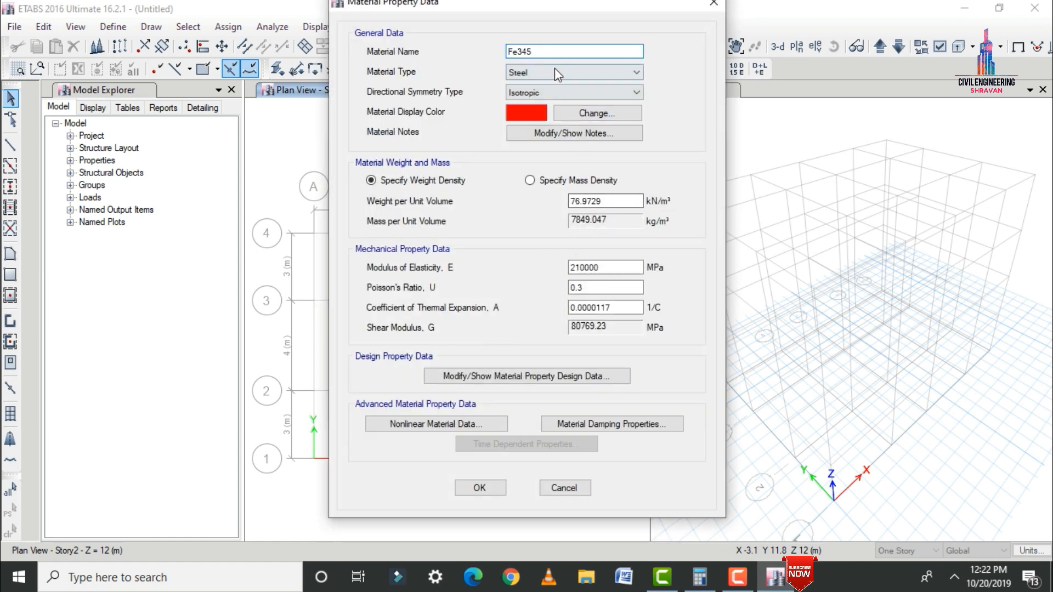
pyautogui.press('BackSpace')
pyautogui.press('BackSpace')
pyautogui.press('BackSpace')
pyautogui.write('415')
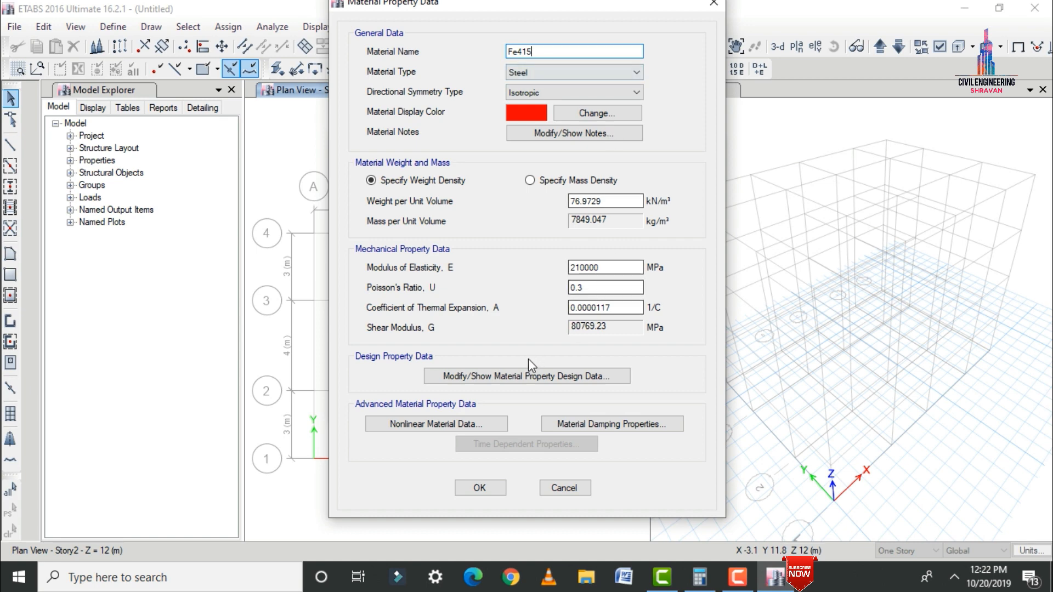
# Set the Fe415 minimum and effective yield stresses and tensile strengths to 415 MPa and accept the material
pyautogui.click(468, 378)
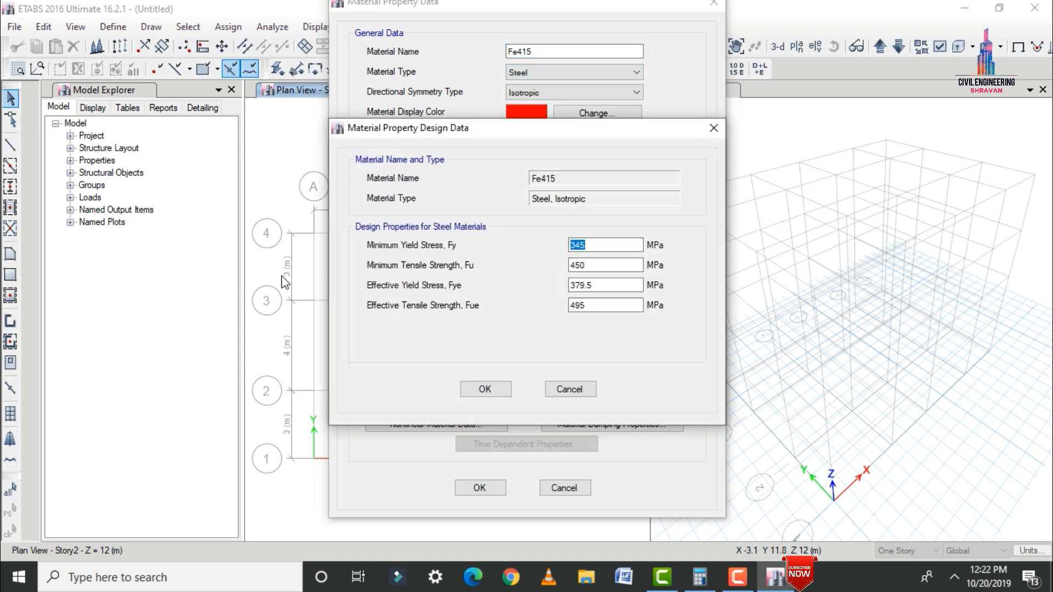
pyautogui.write('415')
pyautogui.press('Tab')
pyautogui.write('4')
pyautogui.press('Tab')
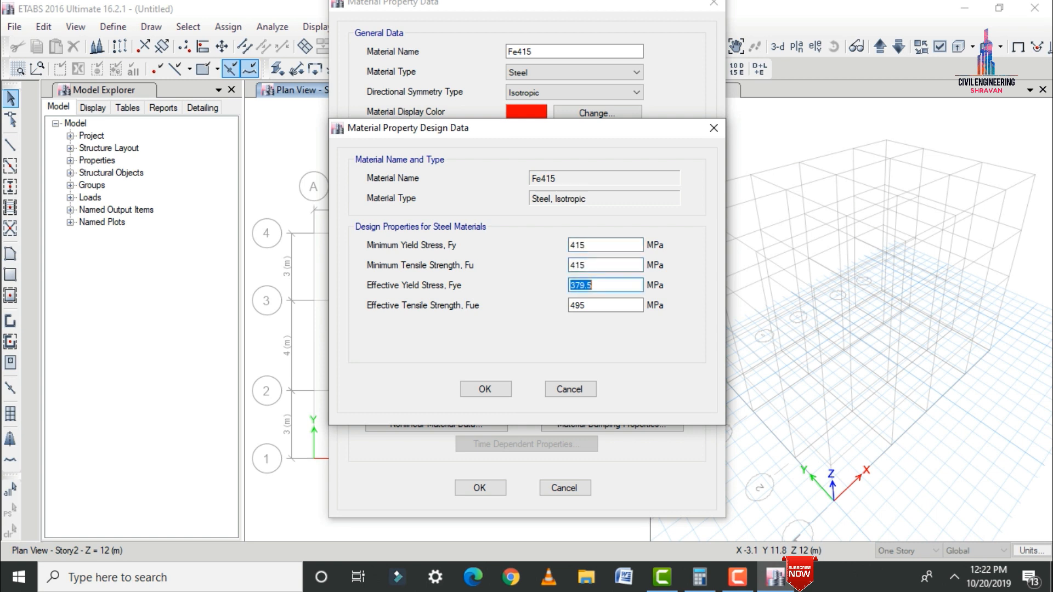
pyautogui.write('415')
pyautogui.press('Tab')
pyautogui.write('41')
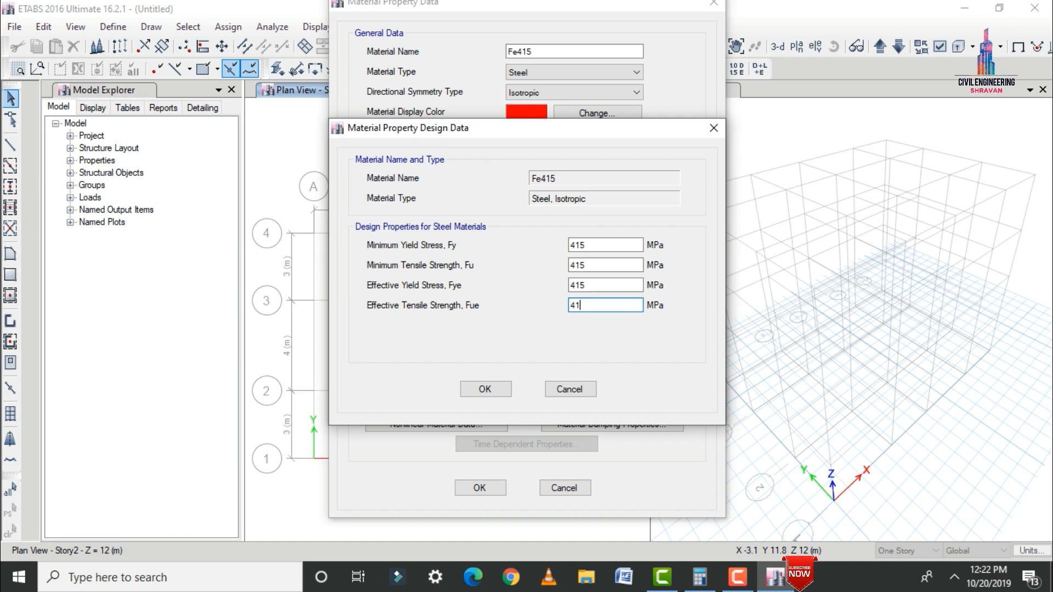
pyautogui.click(485, 389)
pyautogui.click(489, 486)
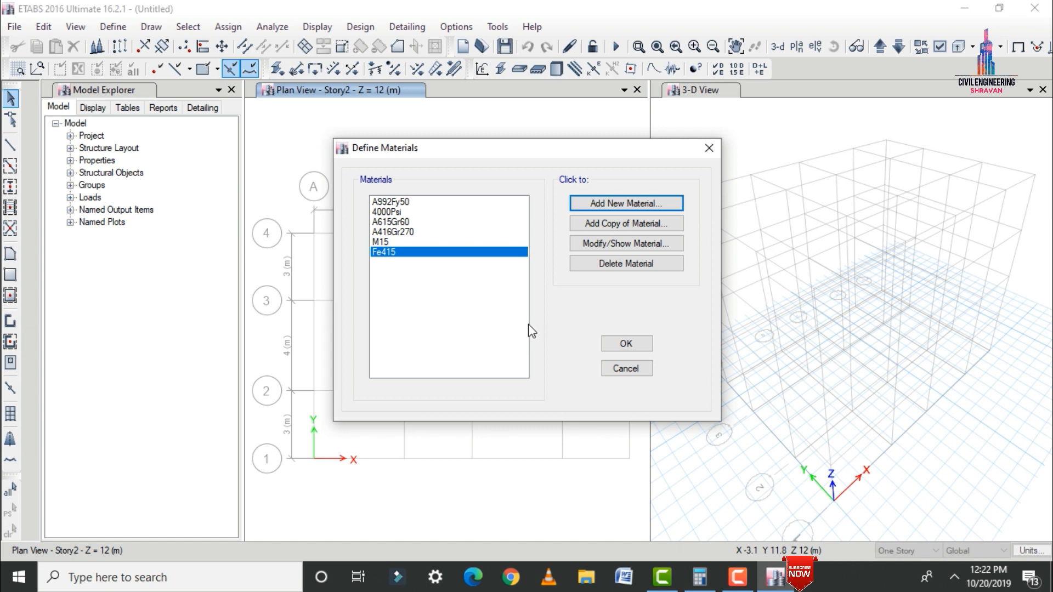
# Add a new concrete material of grade M30 with region India and the Indian standard
pyautogui.click(617, 211)
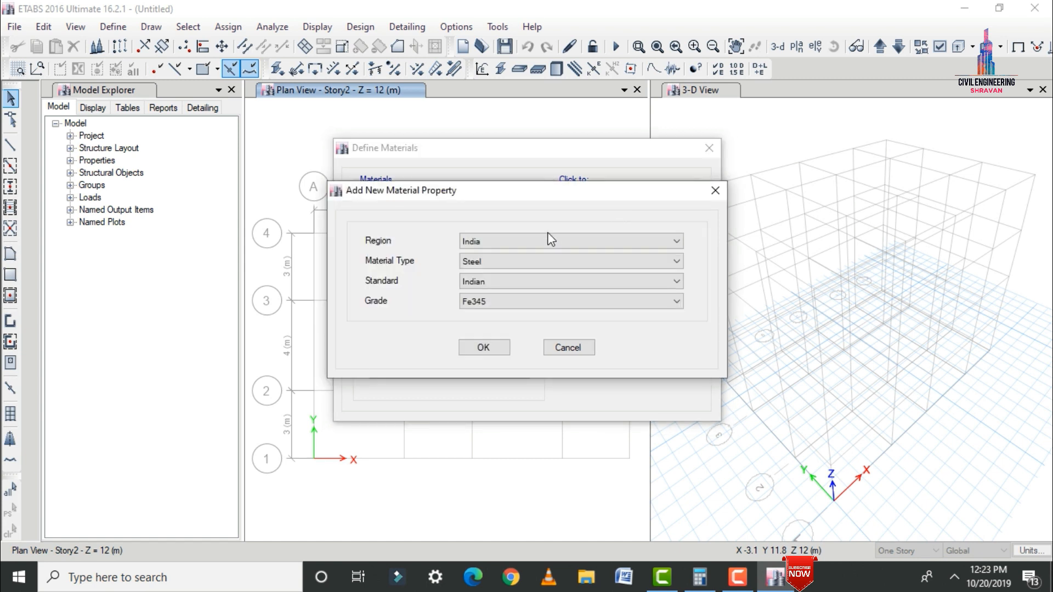
pyautogui.click(492, 259)
pyautogui.click(490, 285)
pyautogui.click(493, 301)
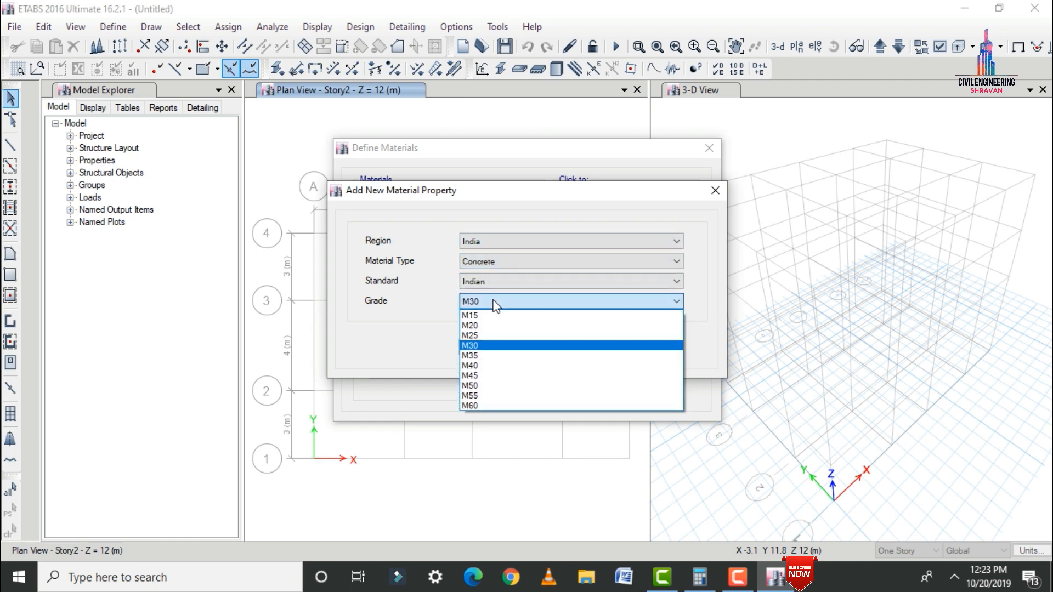
pyautogui.click(485, 353)
pyautogui.click(482, 346)
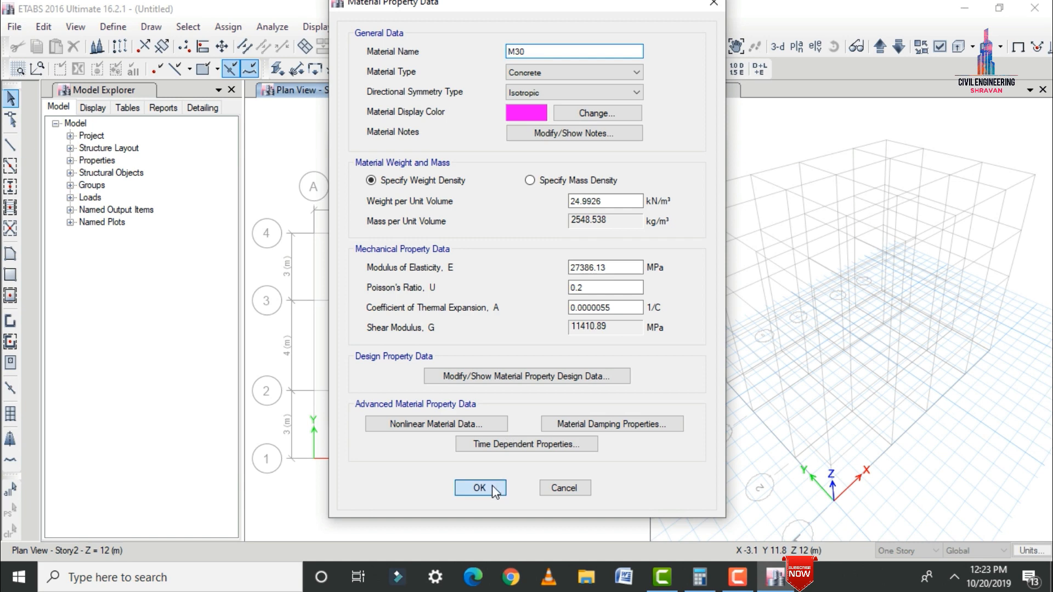
pyautogui.click(491, 486)
# Add another Indian steel material based on grade Fe345 and rename it Fe600
pyautogui.click(603, 202)
pyautogui.click(494, 260)
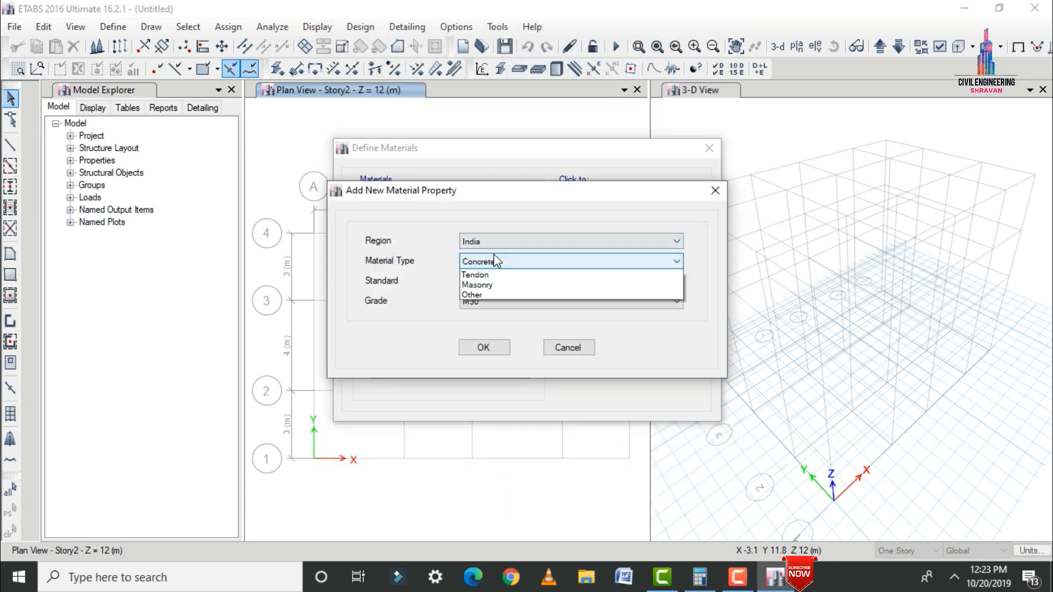
pyautogui.click(473, 275)
pyautogui.click(484, 349)
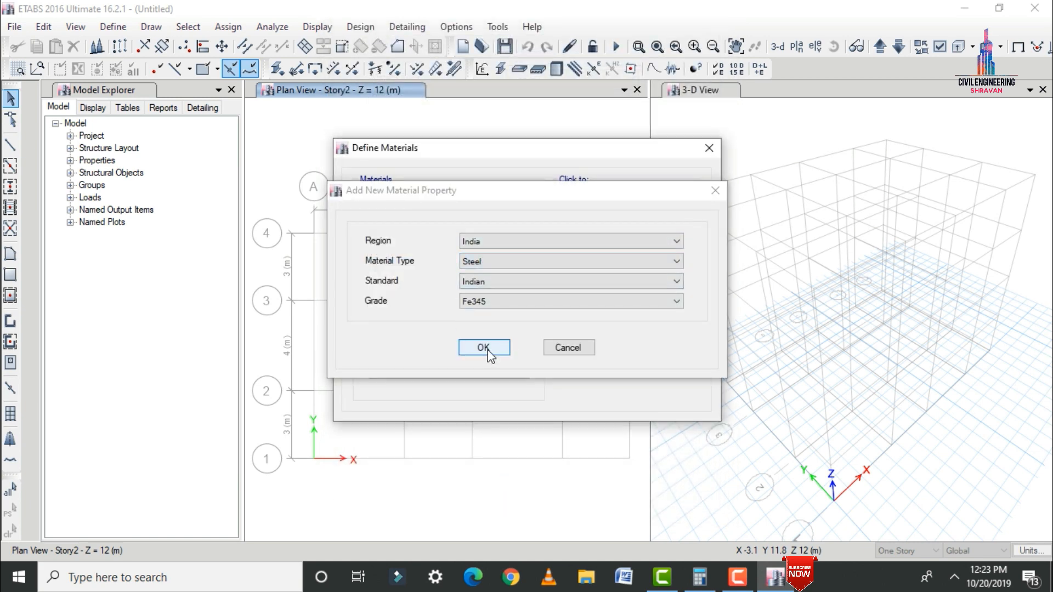
pyautogui.click(545, 50)
pyautogui.press('BackSpace')
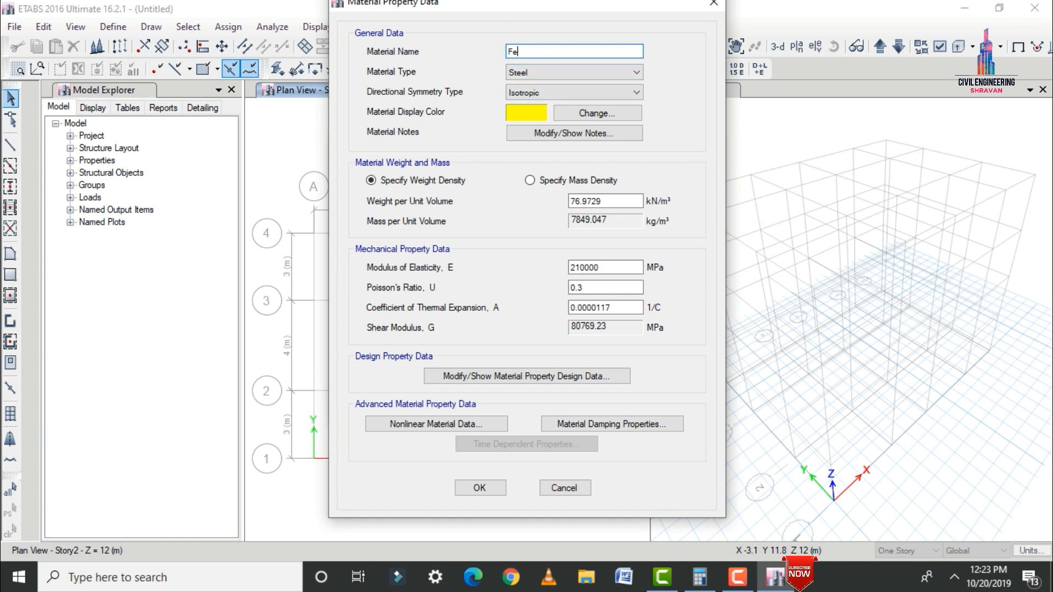
# Set all four Fe600 yield and tensile design strengths to 600 MPa and finish defining the materials
pyautogui.click(481, 376)
pyautogui.doubleClick(604, 245)
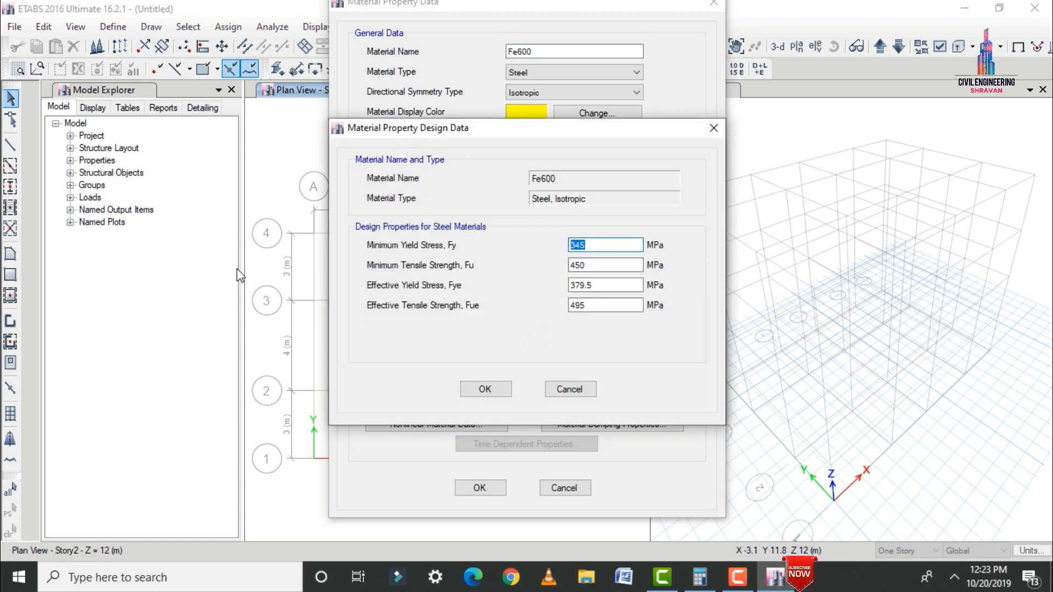
pyautogui.write('600')
pyautogui.hotkey('ctrl', 'a')
pyautogui.click(596, 266)
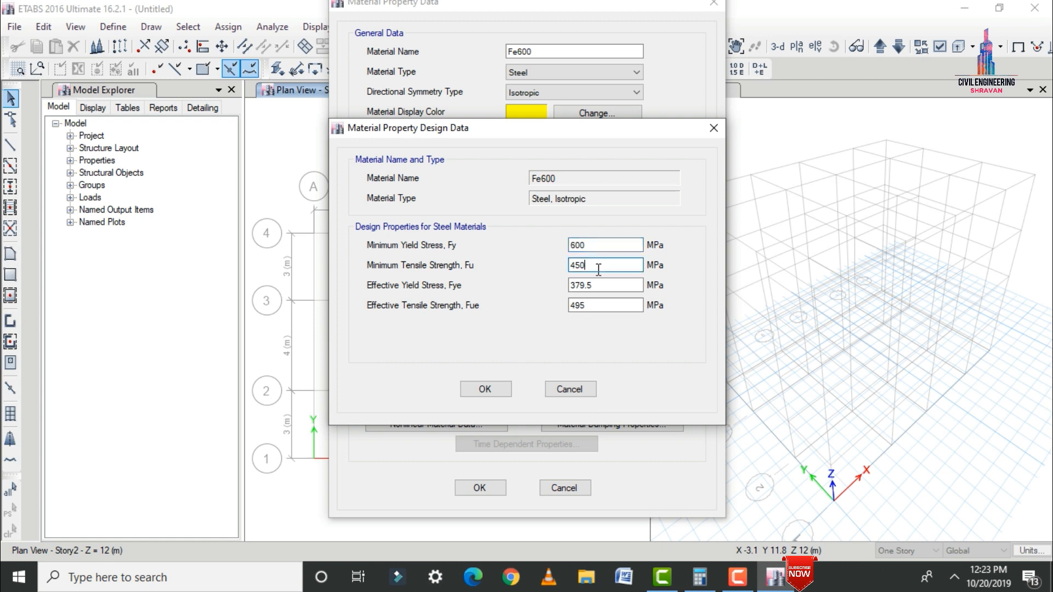
pyautogui.hotkey('ctrl', 'a')
pyautogui.press('BackSpace')
pyautogui.press('Tab')
pyautogui.write('600')
pyautogui.press('Tab')
pyautogui.write('600')
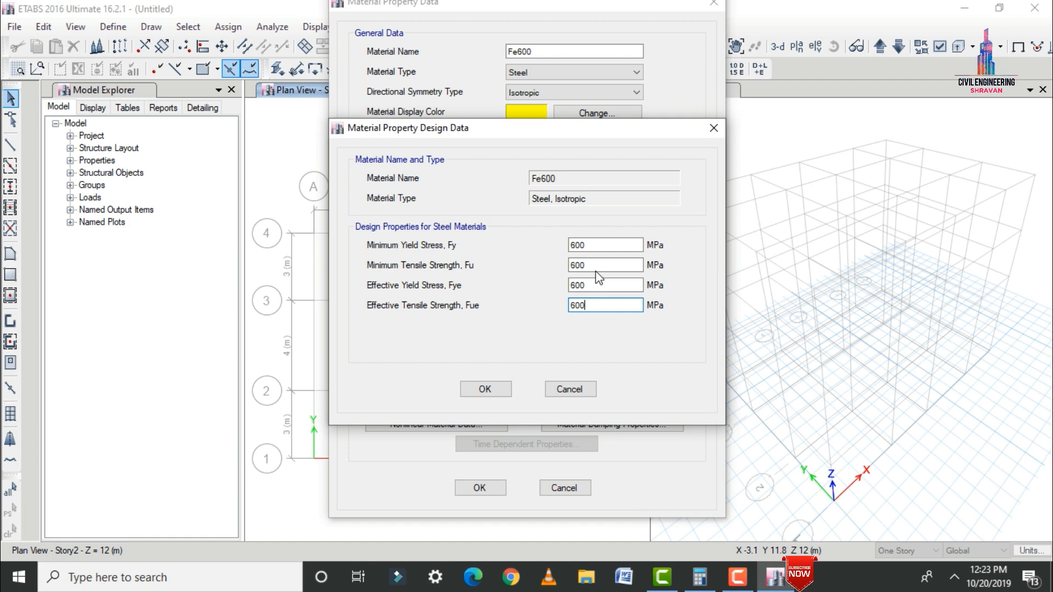
pyautogui.click(496, 389)
pyautogui.click(478, 489)
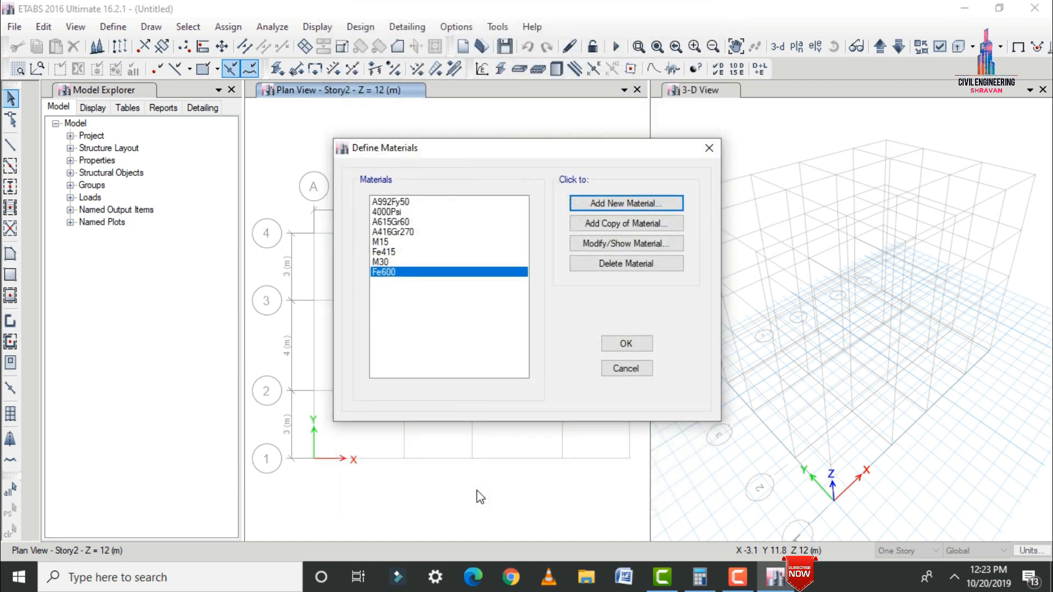
pyautogui.click(638, 344)
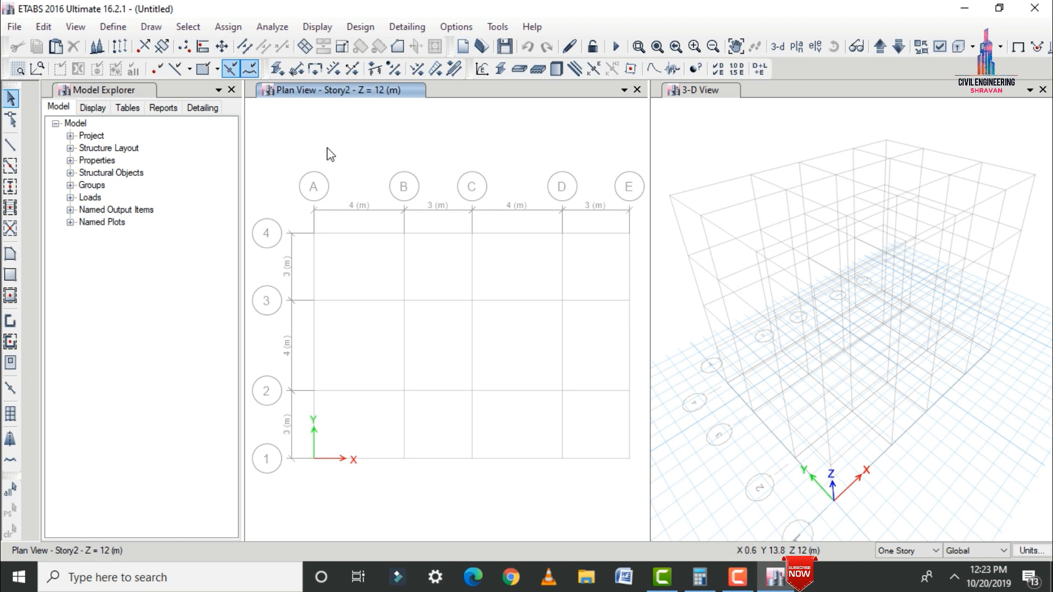
# Delete the frame sections A-CompBm, A-GravBm, A-GravCol, A-LatBm, A-LatCol, ConcBm, ConcCol, SteelBm and SteelCol
pyautogui.click(118, 27)
pyautogui.click(119, 28)
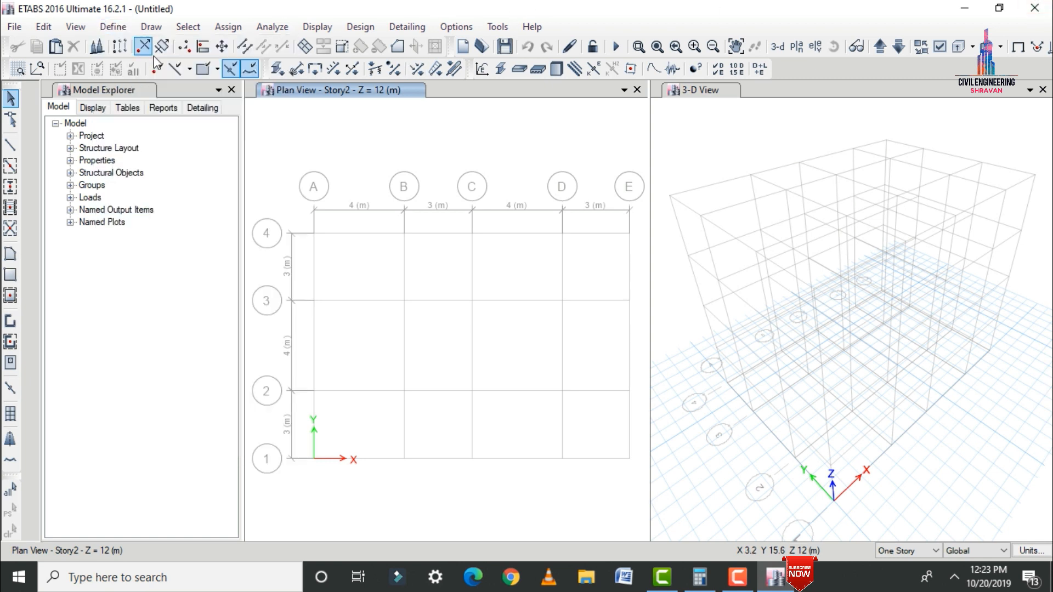
pyautogui.click(110, 26)
pyautogui.moveTo(152, 72)
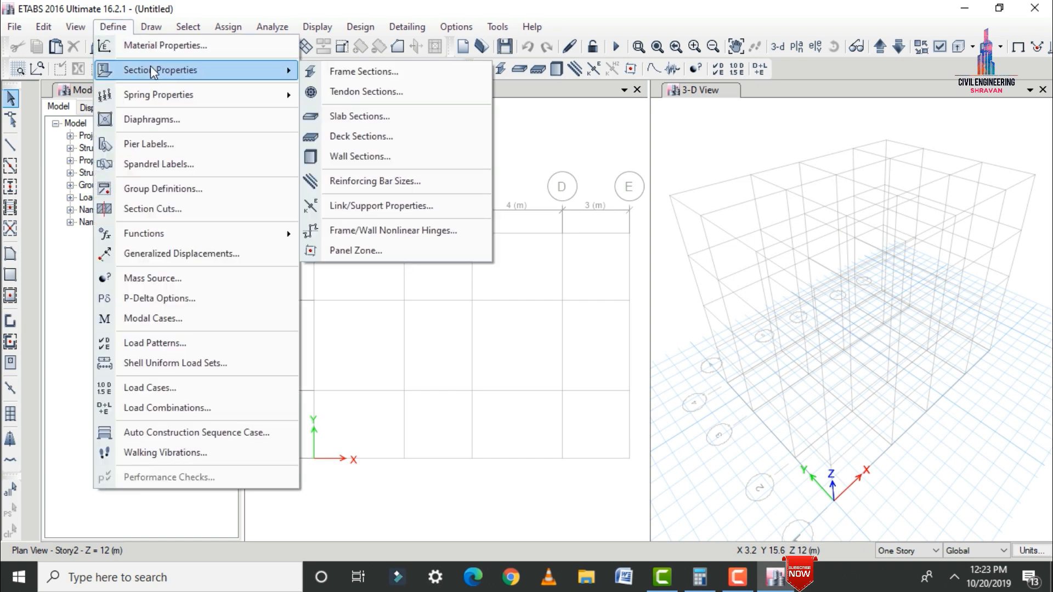
pyautogui.click(334, 76)
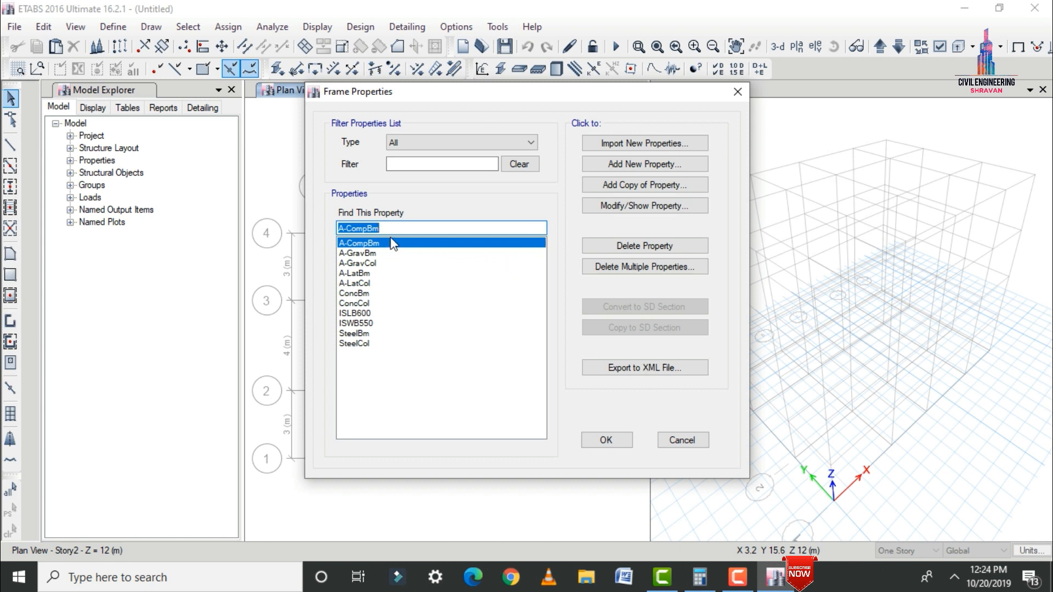
pyautogui.click(640, 270)
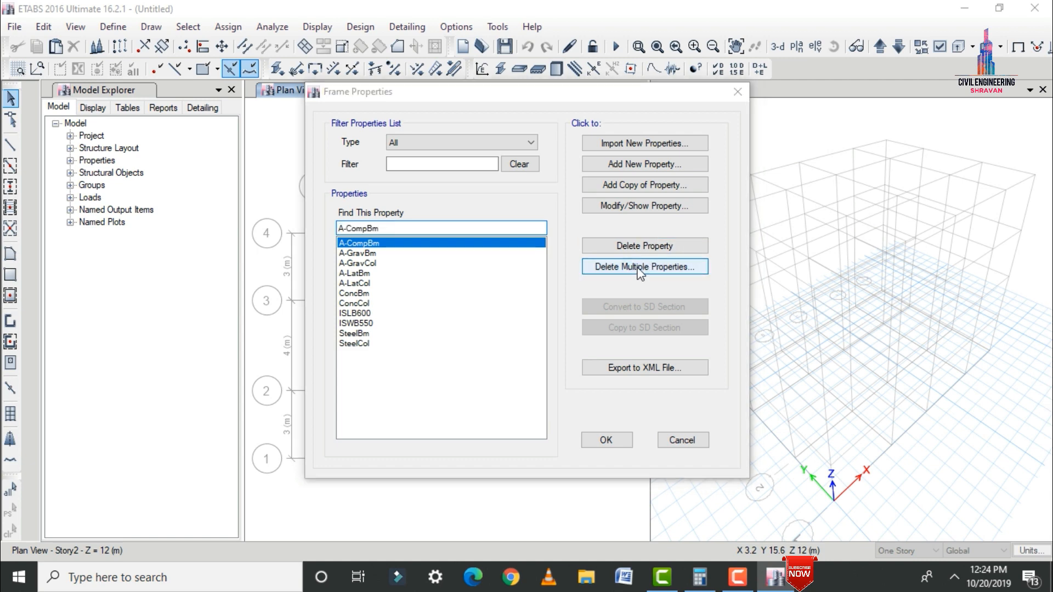
pyautogui.click(491, 219)
pyautogui.click(487, 228)
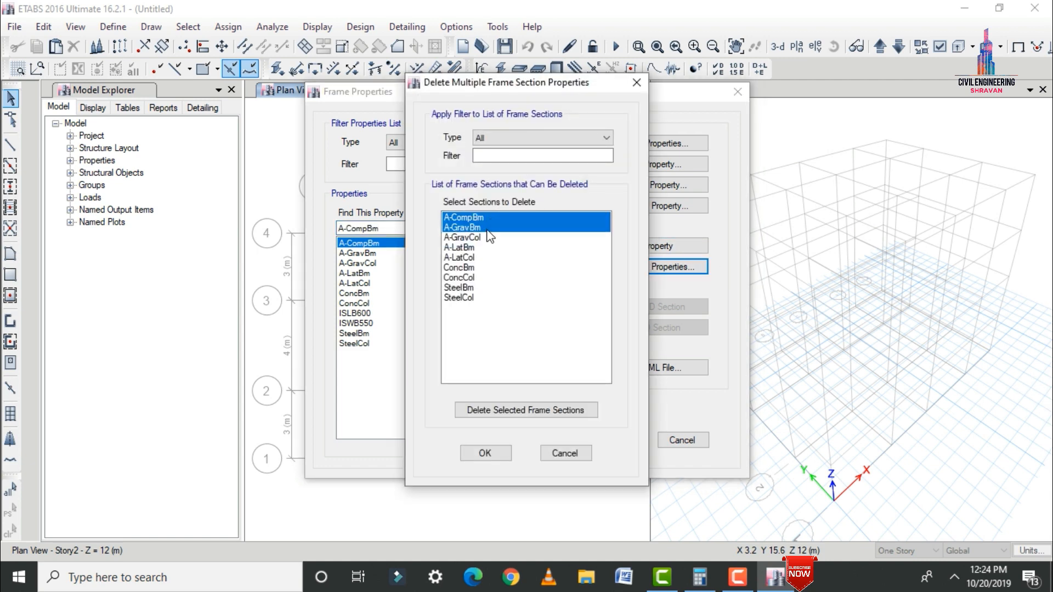
pyautogui.click(489, 237)
pyautogui.click(486, 248)
pyautogui.click(481, 258)
pyautogui.click(475, 267)
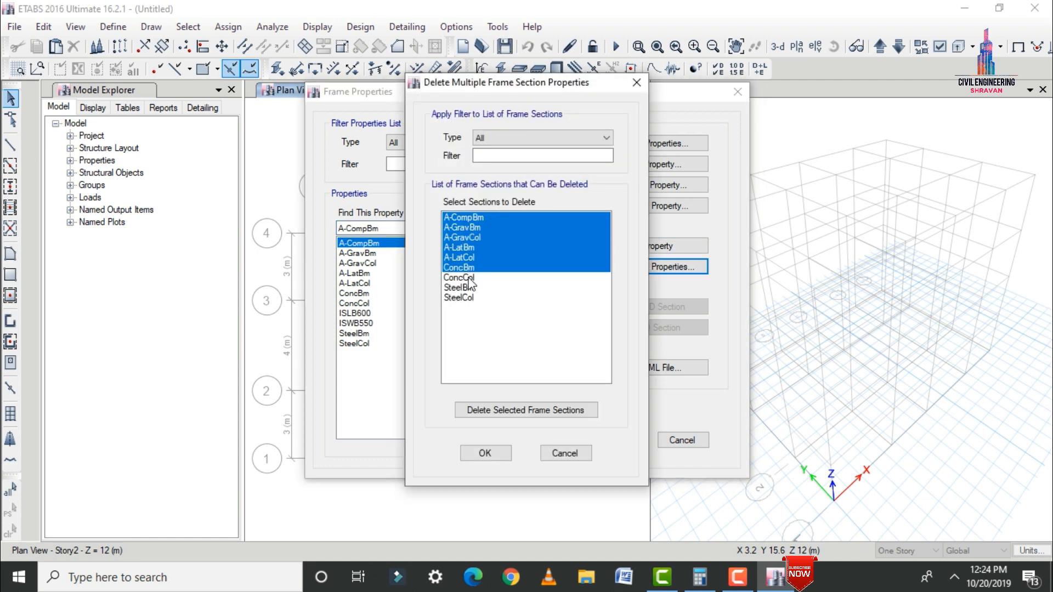
pyautogui.click(469, 278)
pyautogui.click(465, 287)
pyautogui.click(463, 297)
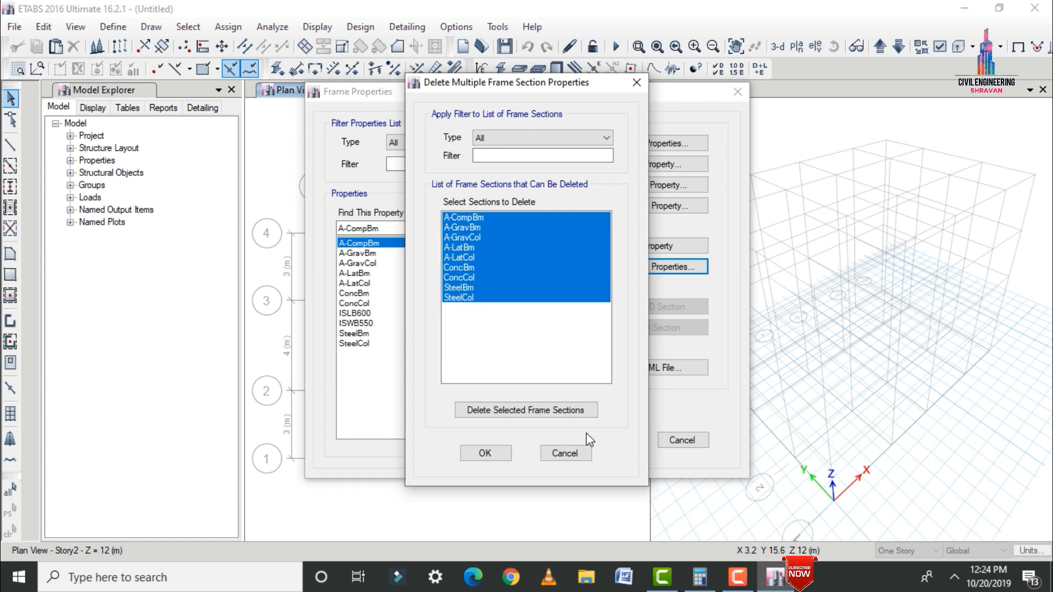
pyautogui.click(535, 411)
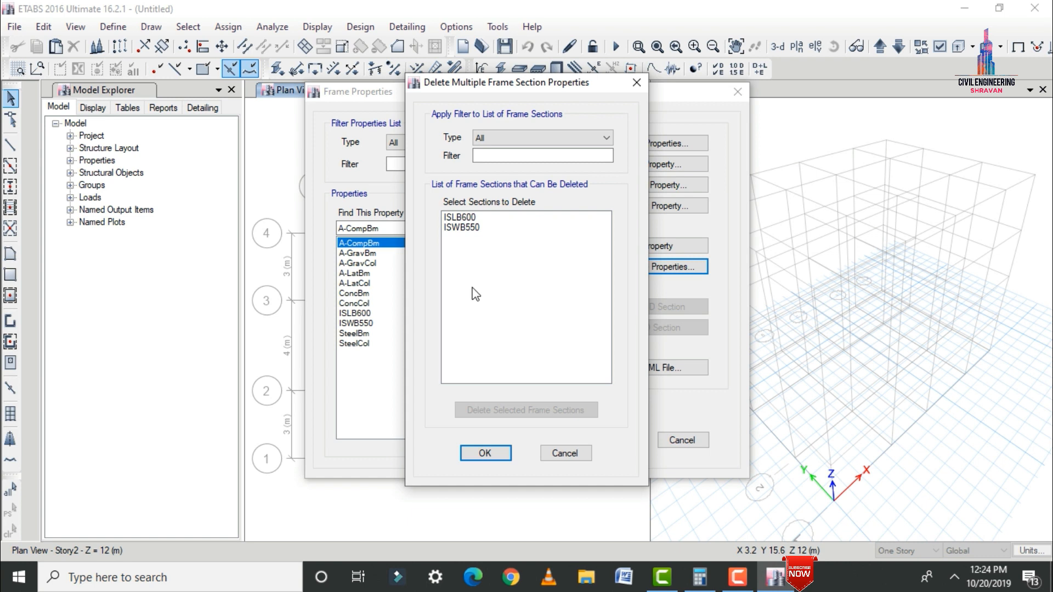
pyautogui.click(502, 455)
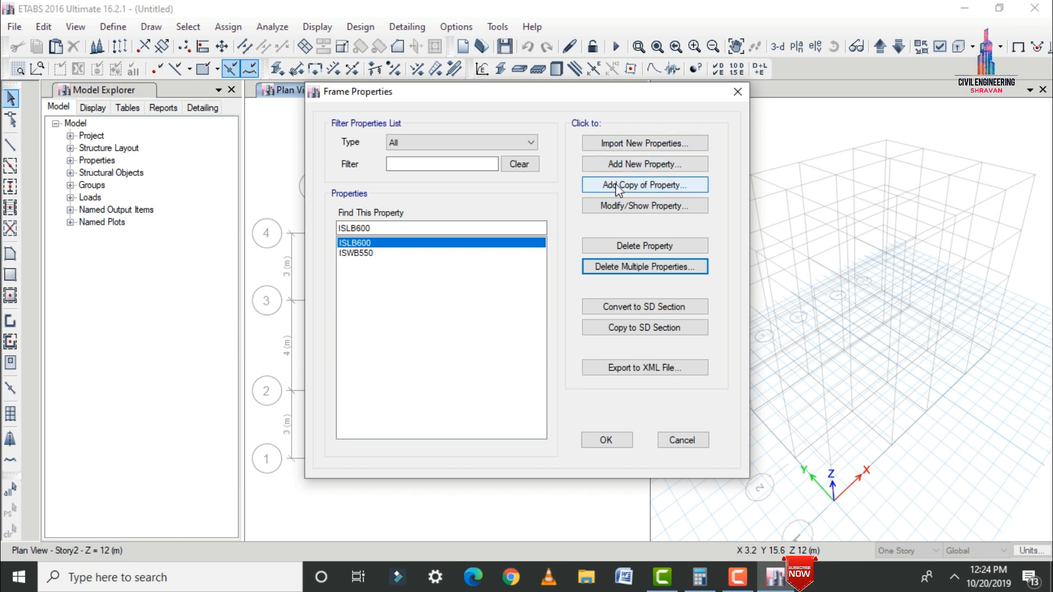
# Start a new Section Designer frame property, name it Beam and set its base material to M15
pyautogui.click(632, 164)
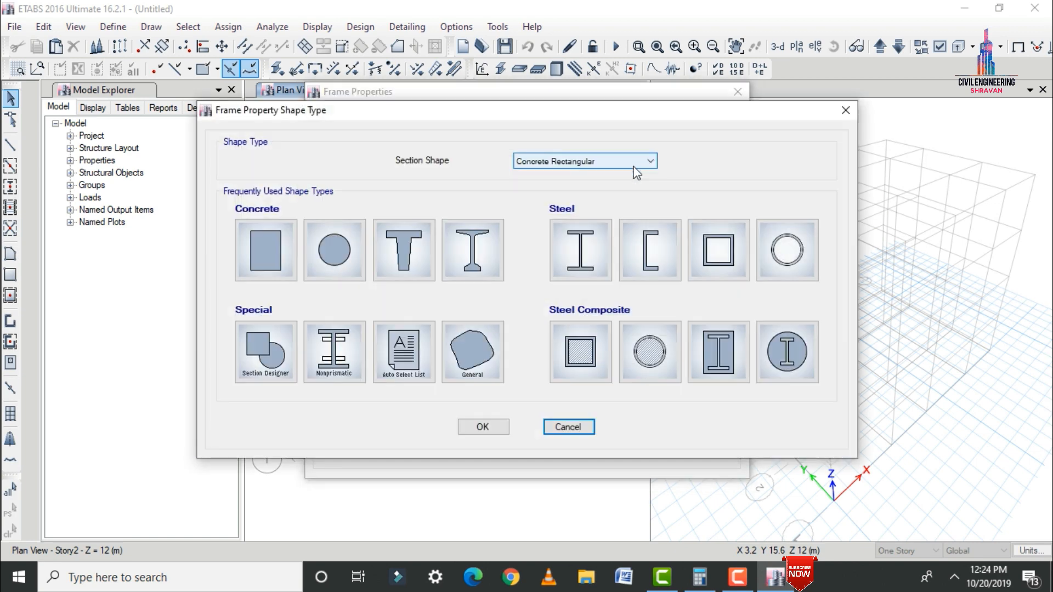
pyautogui.click(631, 165)
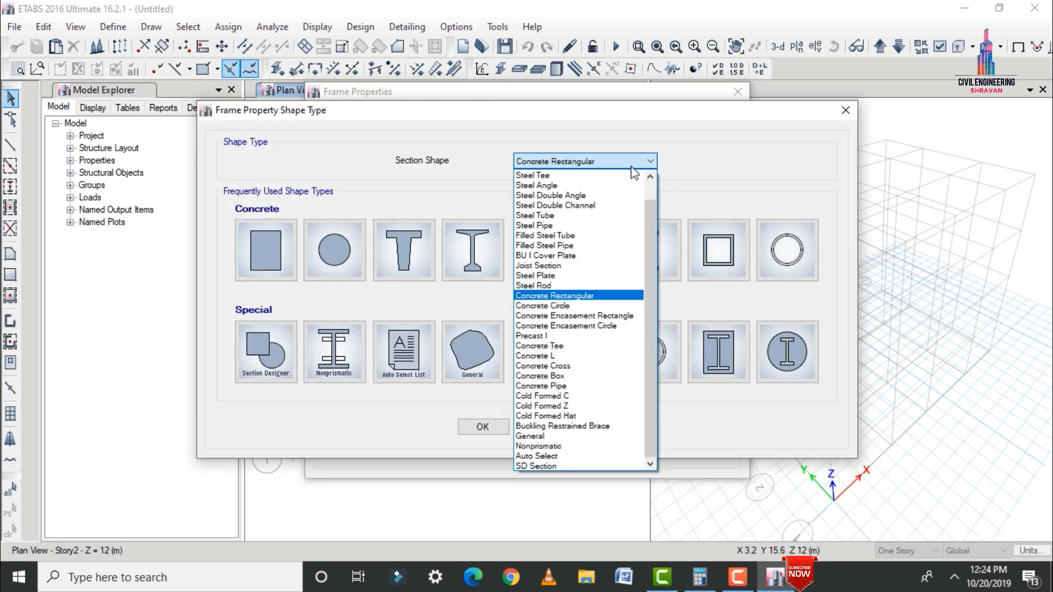
pyautogui.click(634, 162)
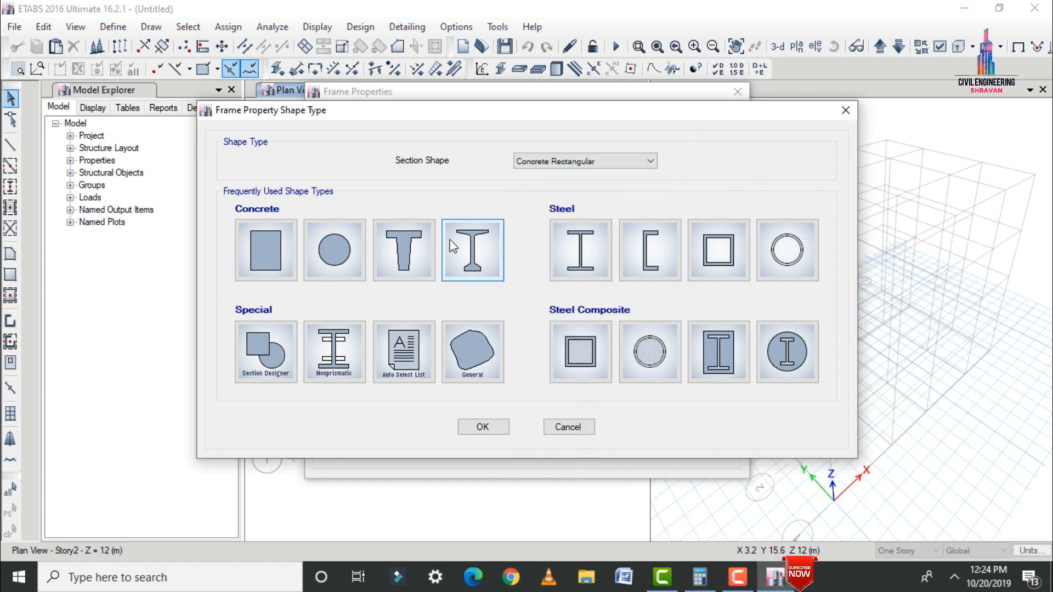
pyautogui.click(269, 343)
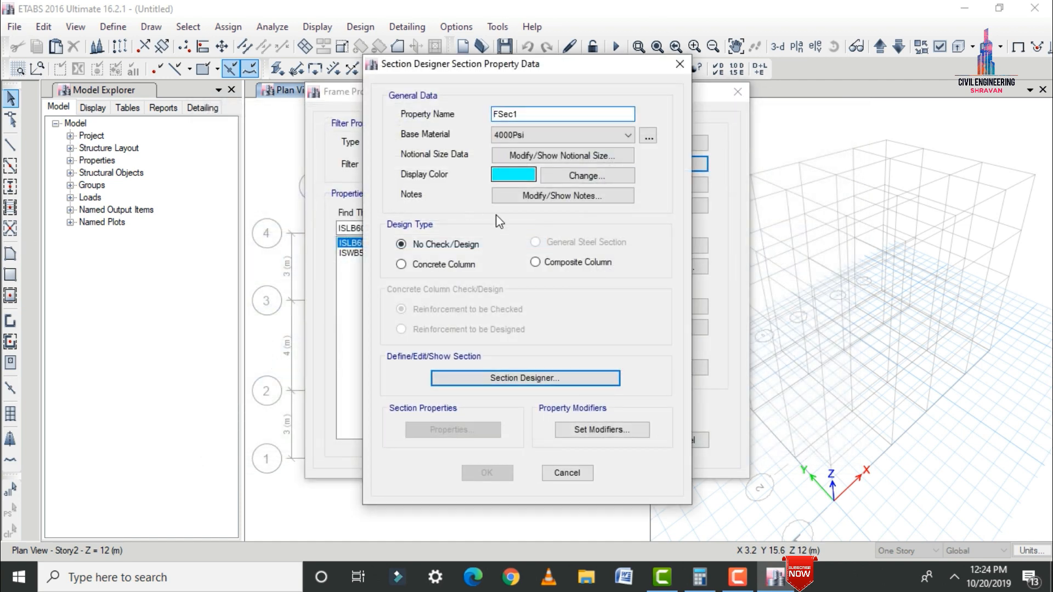
pyautogui.doubleClick(538, 116)
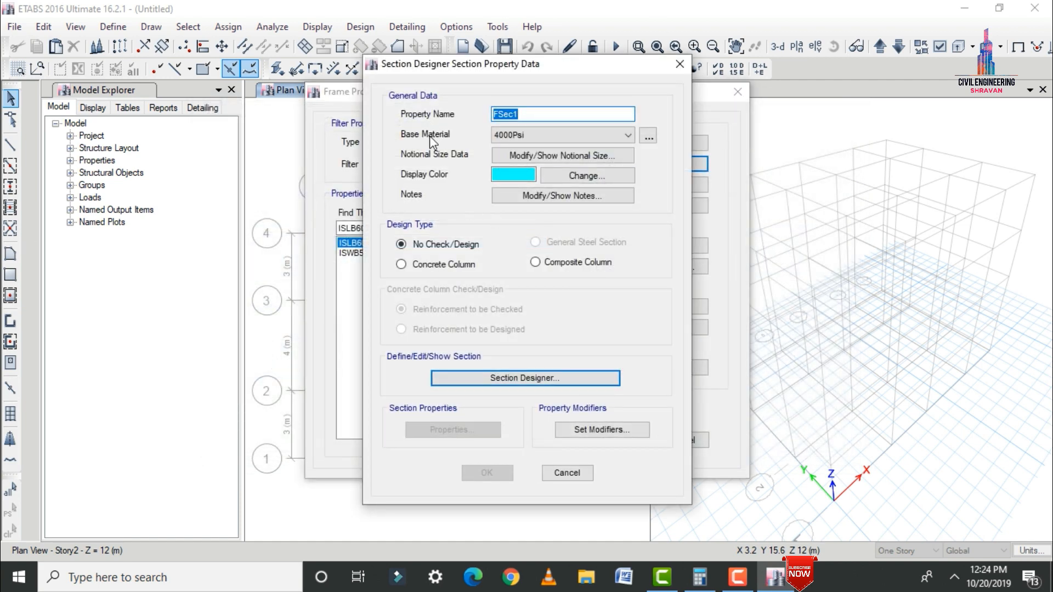
pyautogui.write('Beam')
pyautogui.click(517, 135)
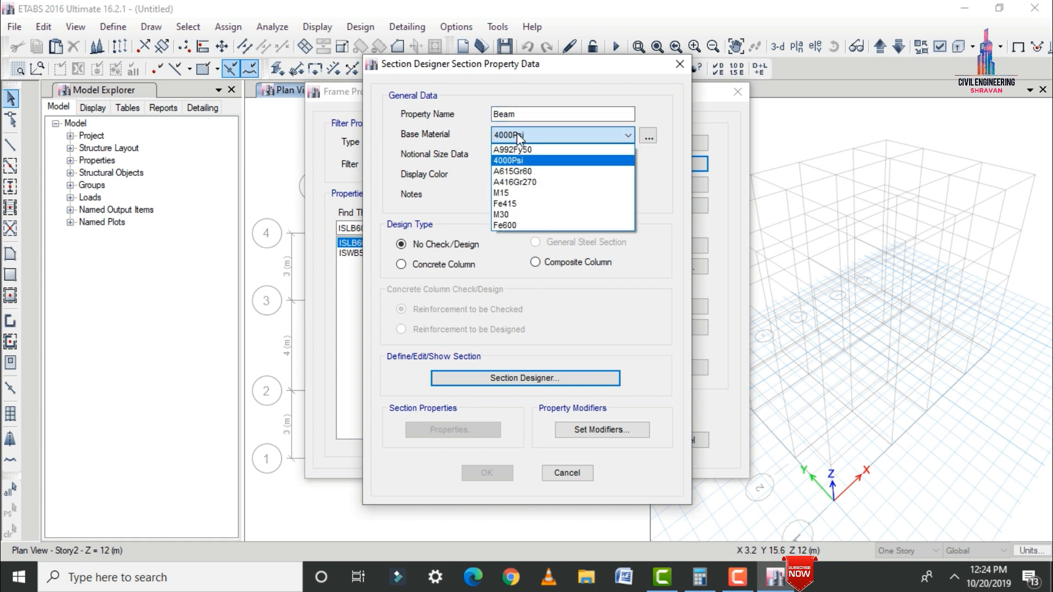
pyautogui.click(524, 194)
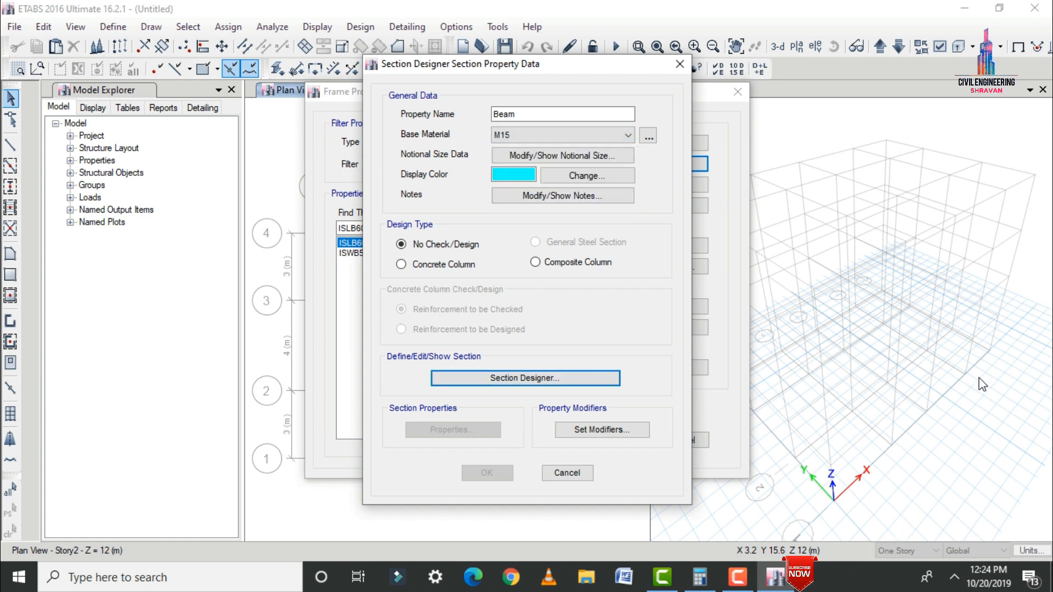
# Open the Section Designer for the Beam property and draw a solid concrete rectangle centred at the origin
pyautogui.click(503, 378)
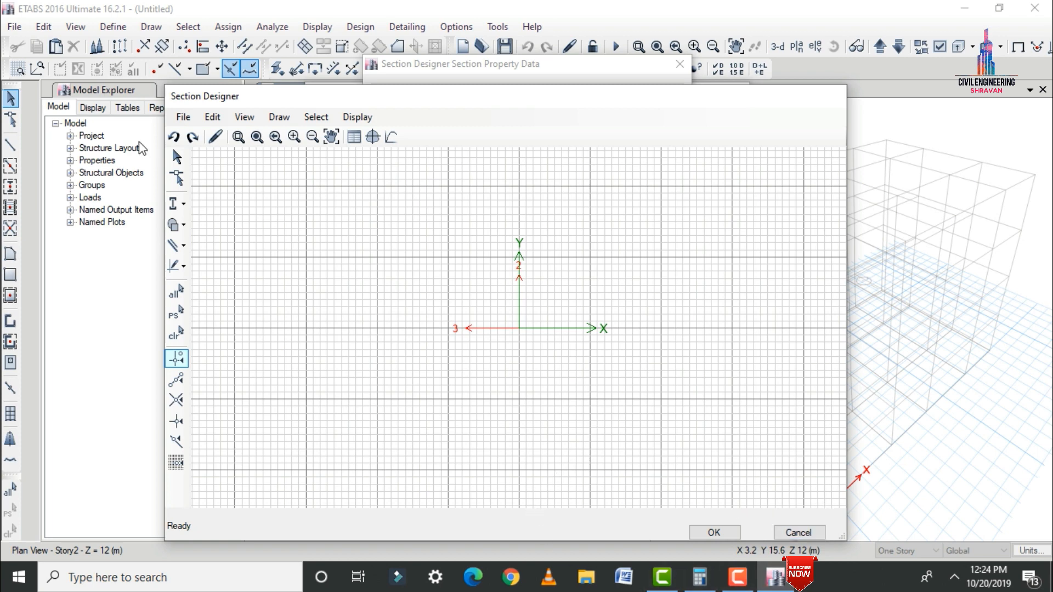
pyautogui.click(279, 117)
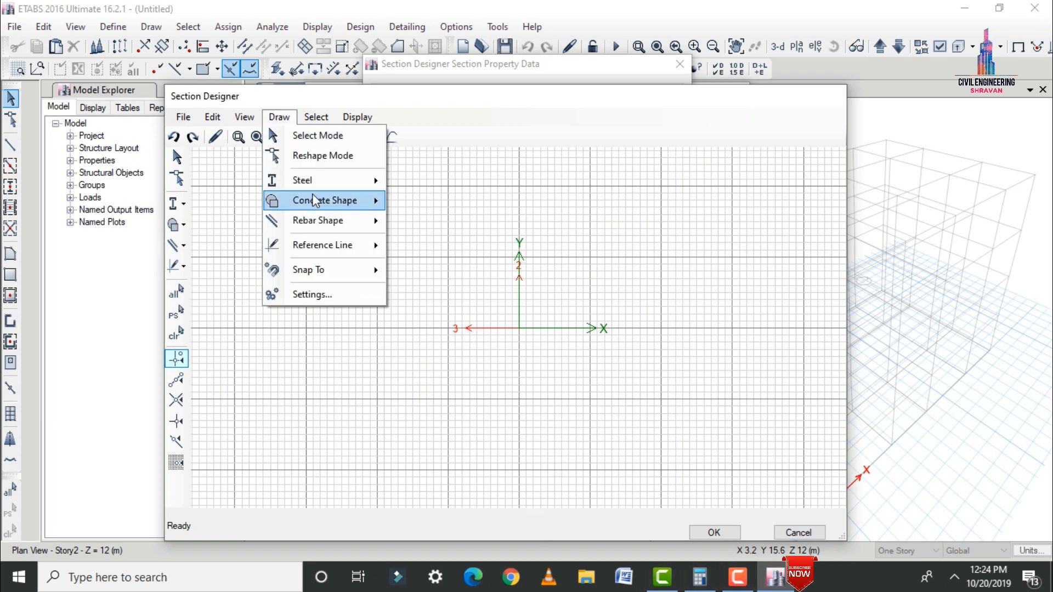
pyautogui.moveTo(314, 200)
pyautogui.click(406, 202)
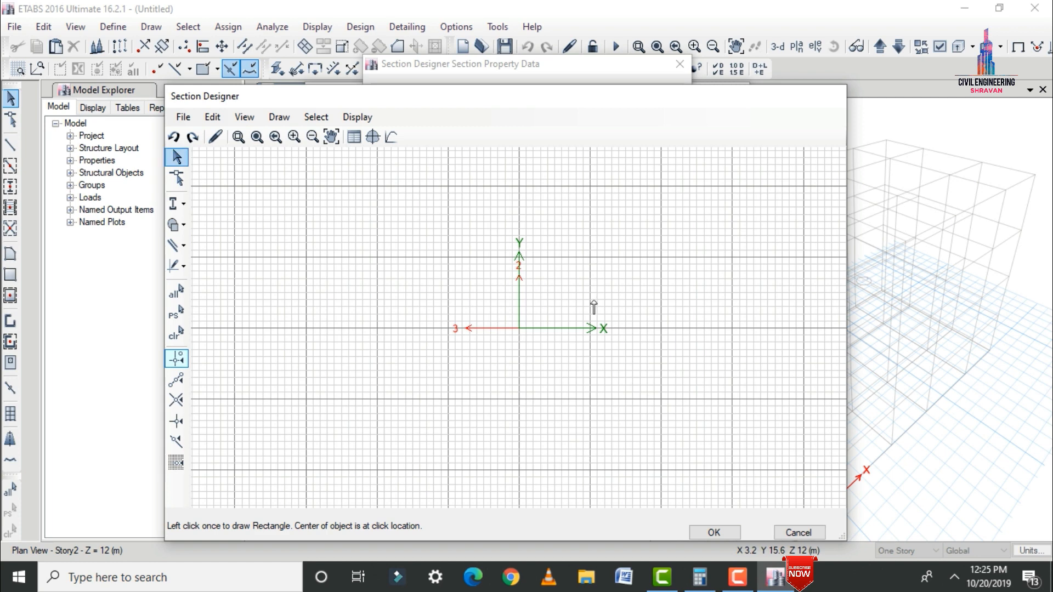
pyautogui.click(519, 328)
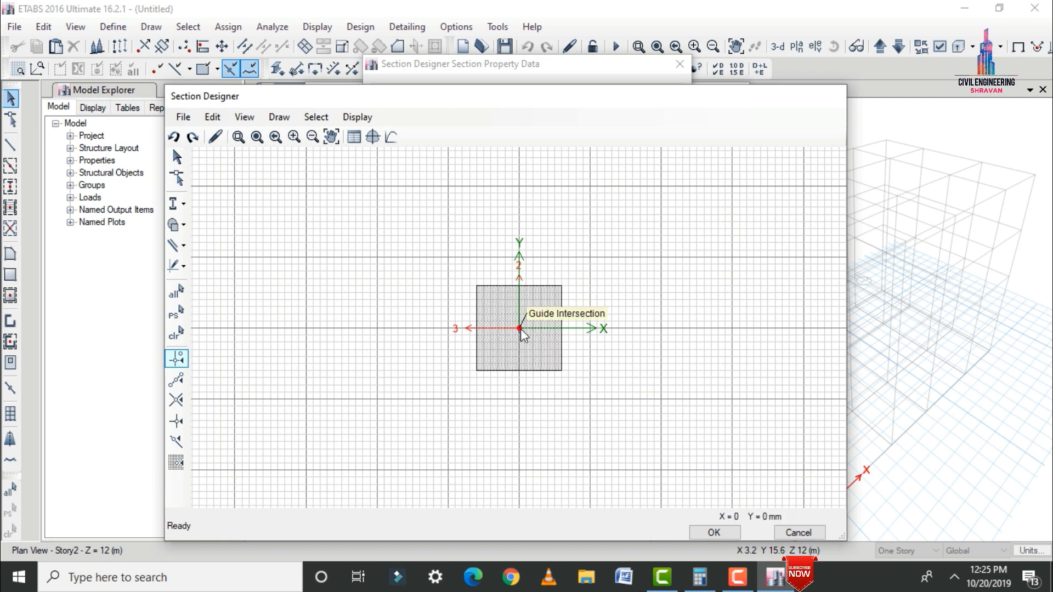
# Set the concrete rectangle's height and width to 230 mm each
pyautogui.click(540, 303)
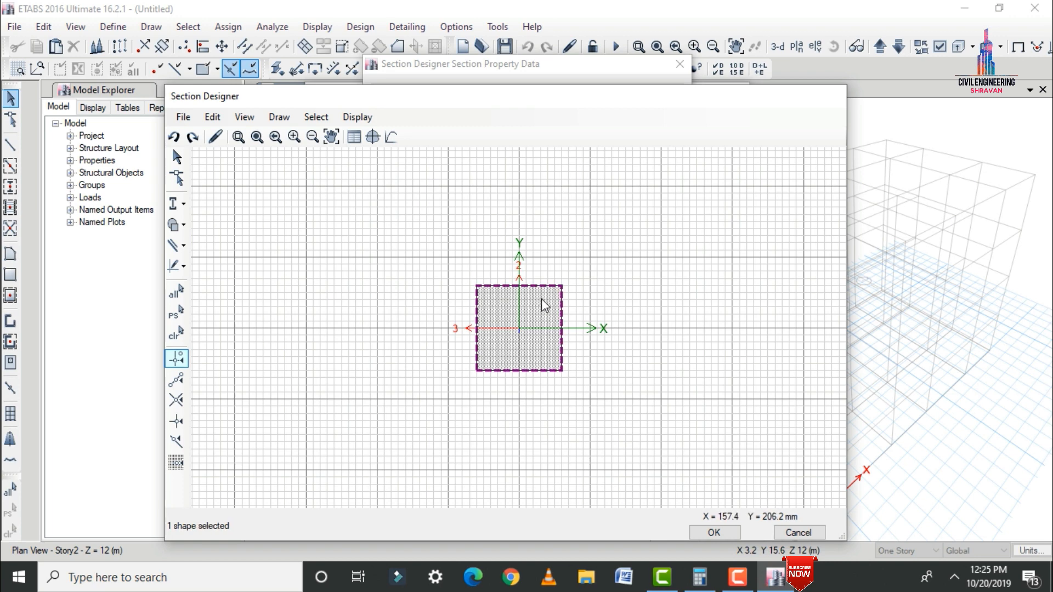
pyautogui.rightClick(543, 305)
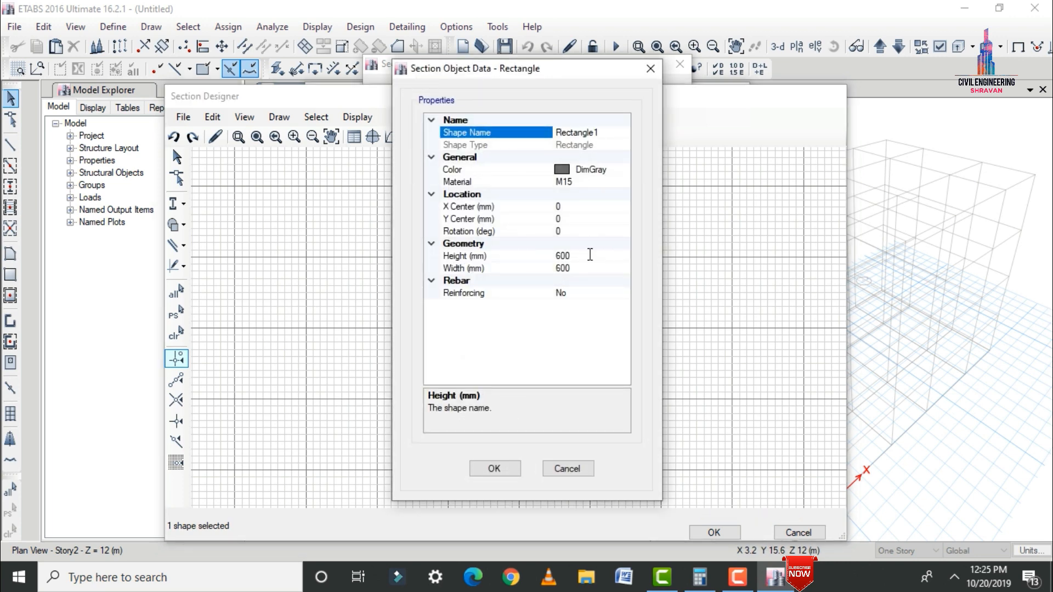
pyautogui.click(589, 255)
pyautogui.doubleClick(588, 255)
pyautogui.write('23')
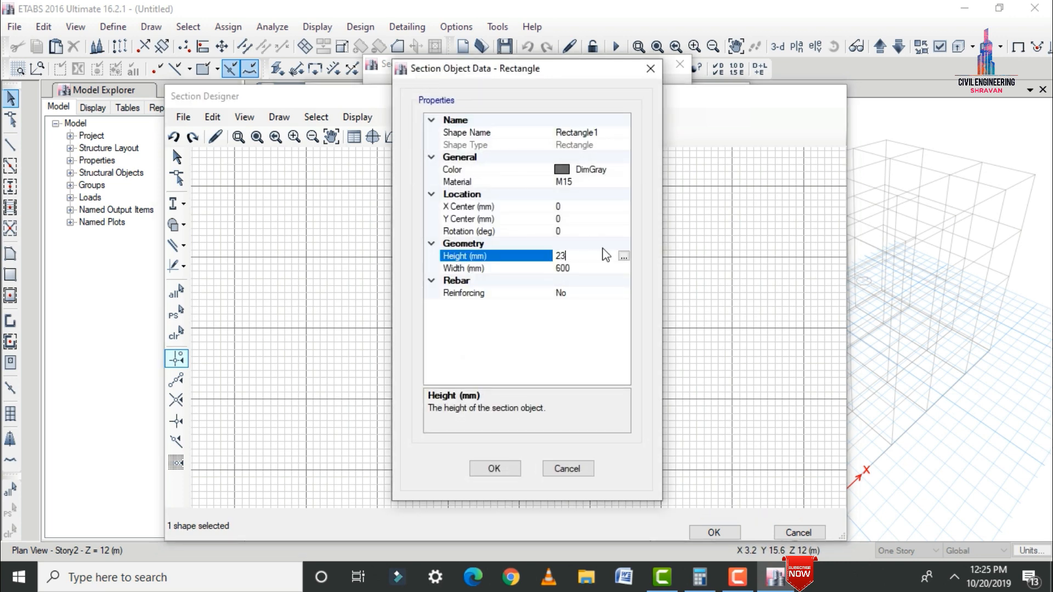
pyautogui.write('0')
pyautogui.click(582, 268)
pyautogui.doubleClick(583, 268)
pyautogui.write('230')
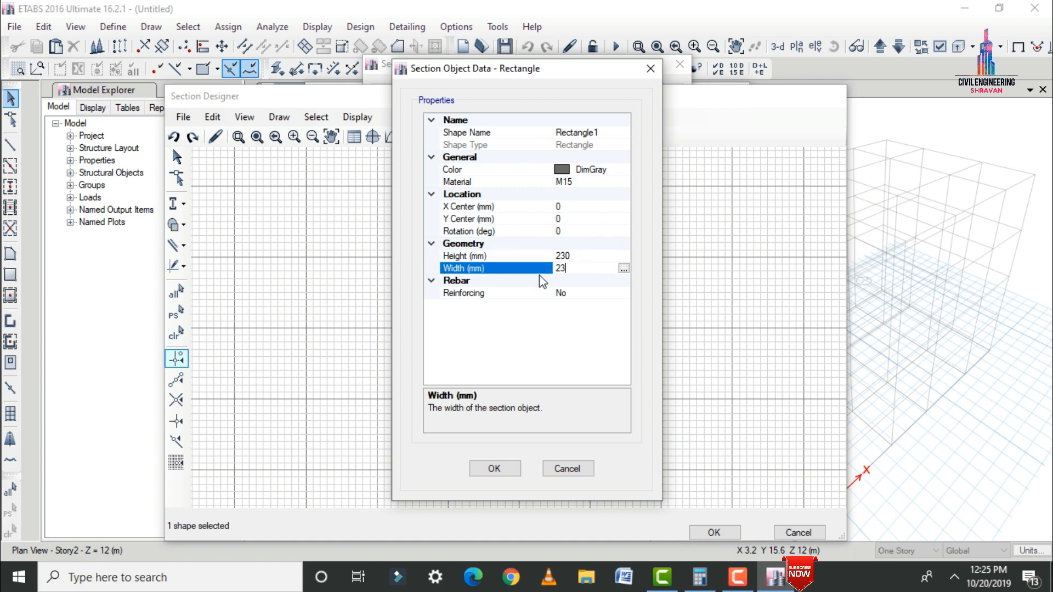
pyautogui.click(494, 469)
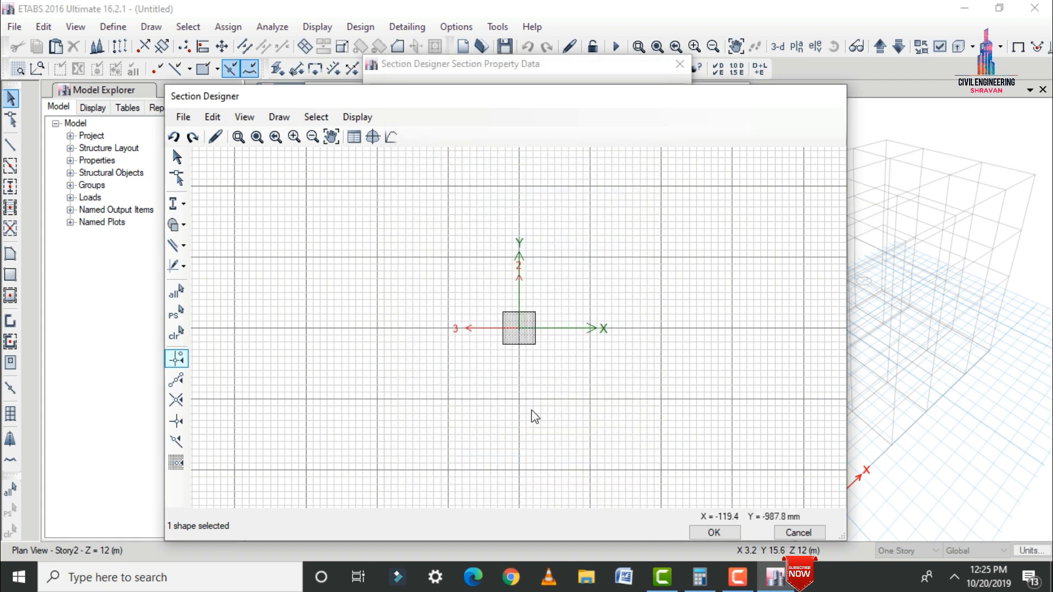
# Place a rectangular rebar shape centred at the origin of the concrete section
pyautogui.scroll(2, 540, 343)
pyautogui.scroll(3, 562, 388)
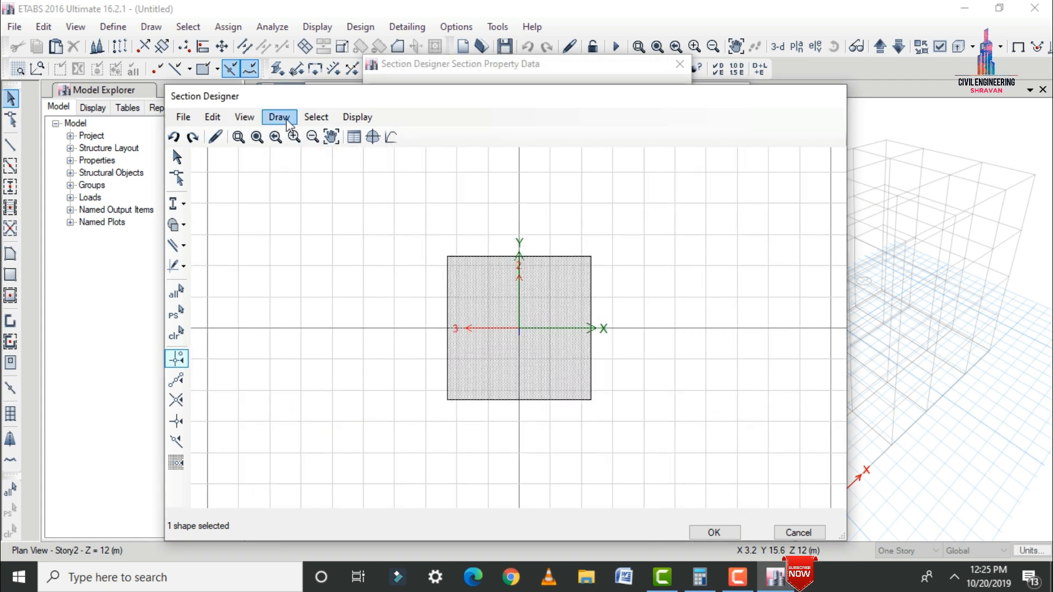
pyautogui.click(279, 117)
pyautogui.moveTo(345, 229)
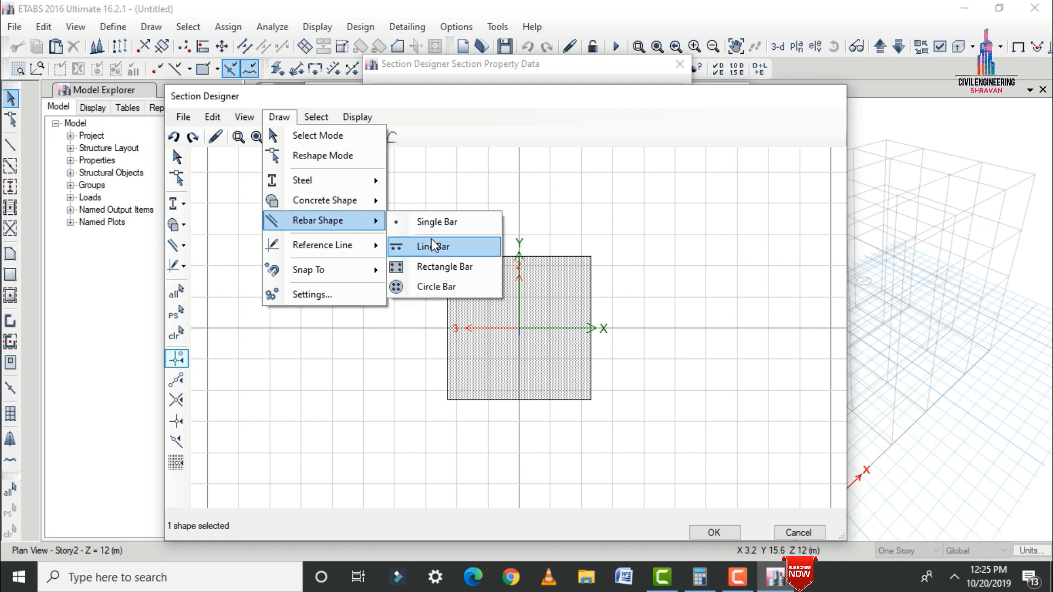
pyautogui.click(441, 267)
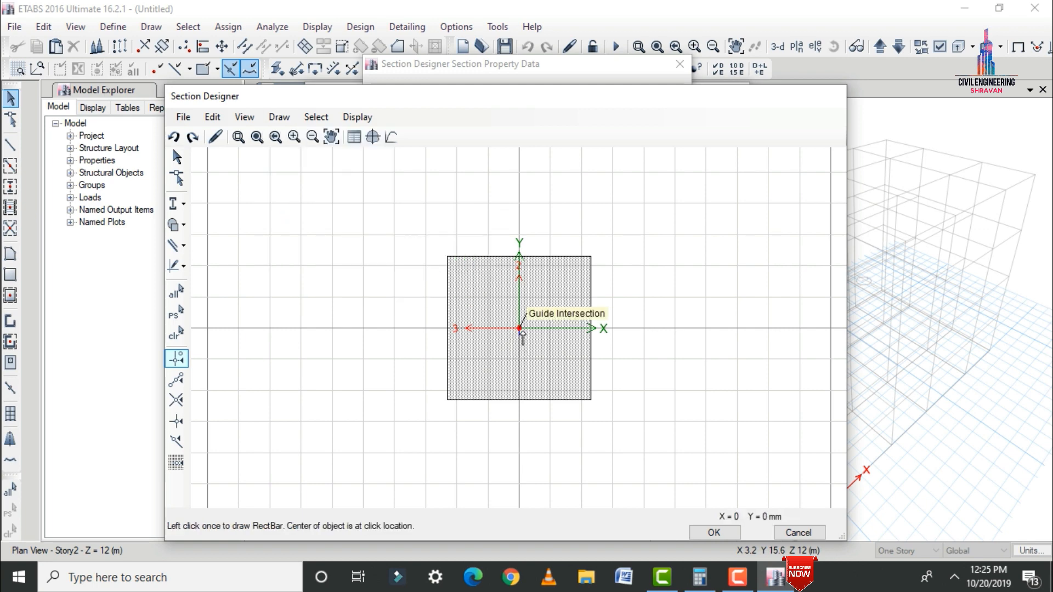
pyautogui.click(519, 328)
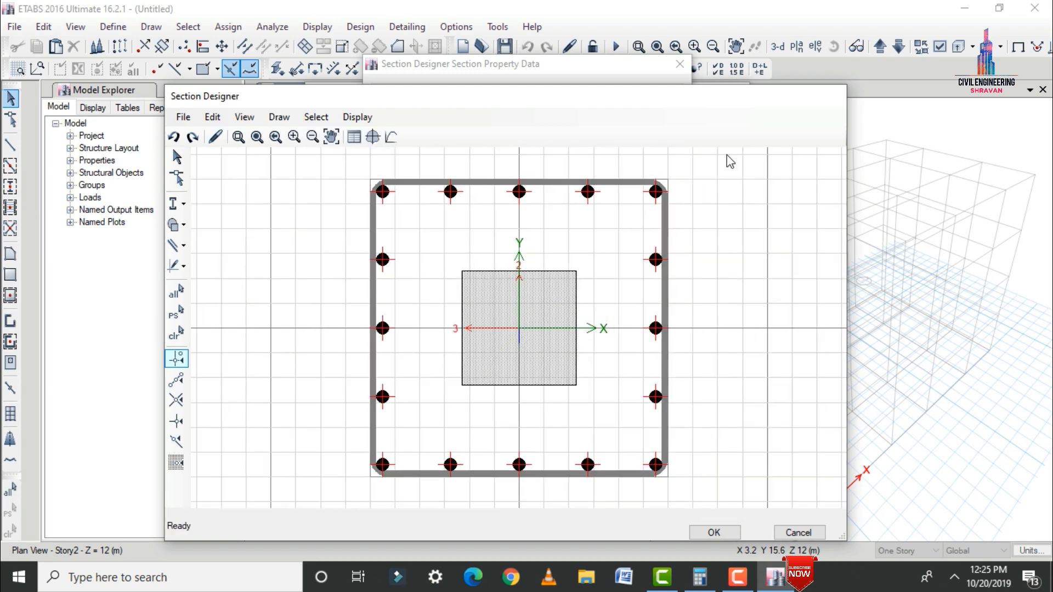
# Set the rectangular rebar shape's height and width to 180 mm each
pyautogui.click(672, 182)
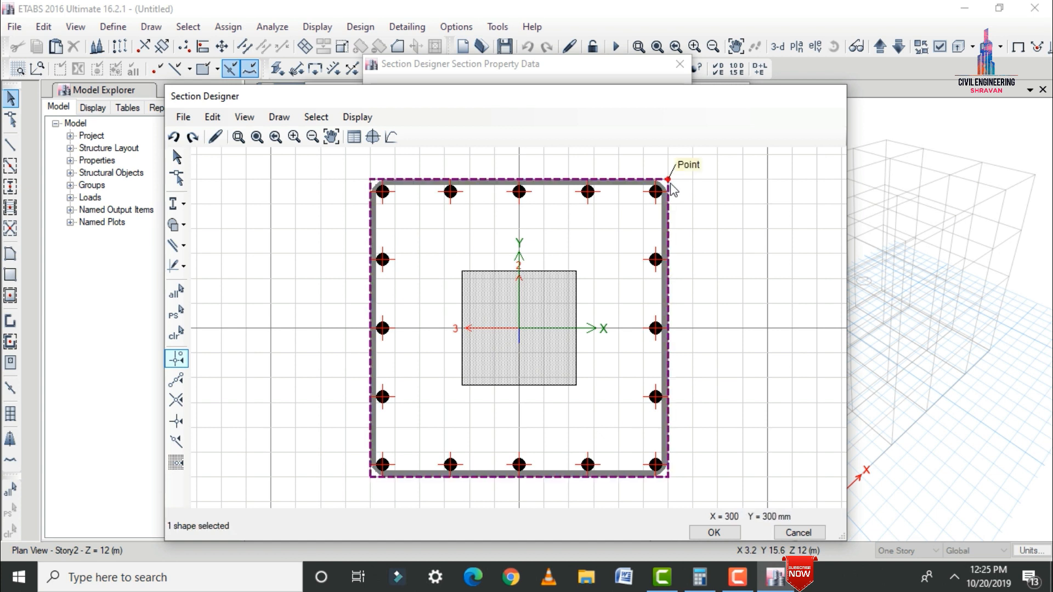
pyautogui.rightClick(603, 235)
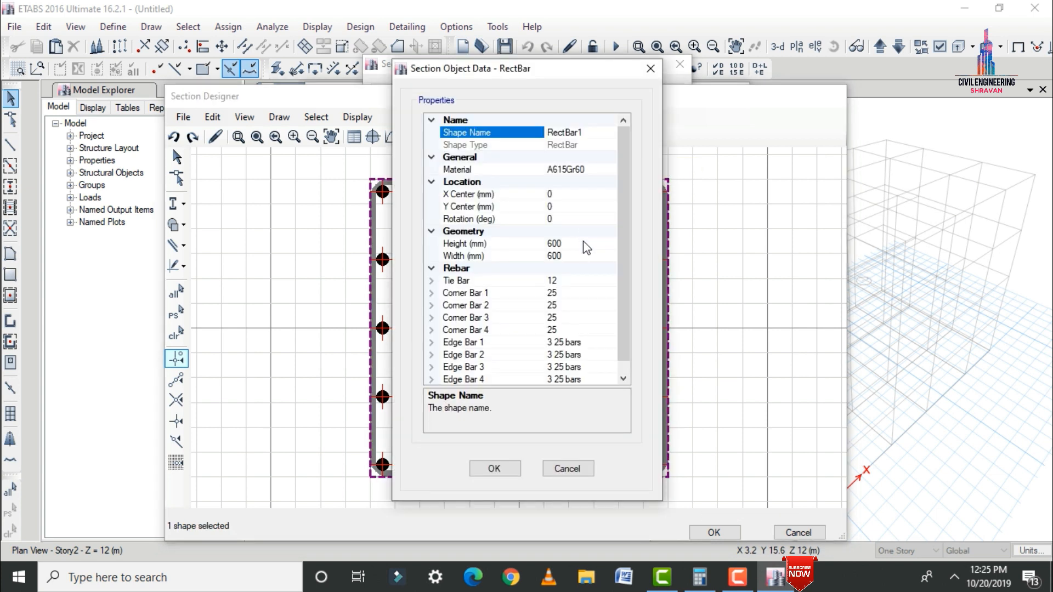
pyautogui.click(584, 243)
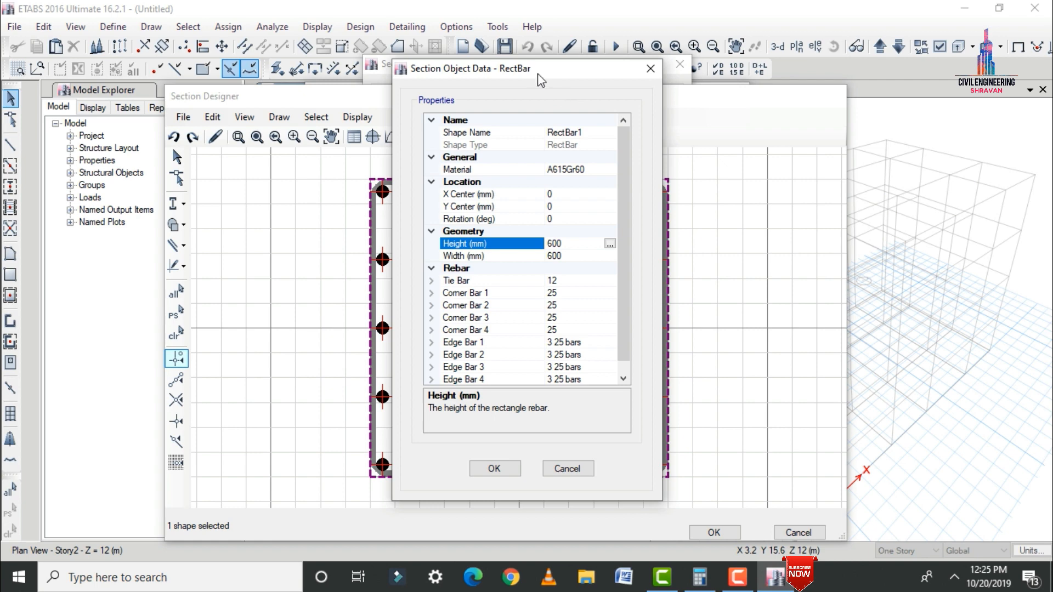
pyautogui.moveTo(540, 80); pyautogui.dragTo(873, 80)
pyautogui.press('BackSpace')
pyautogui.press('BackSpace')
pyautogui.press('BackSpace')
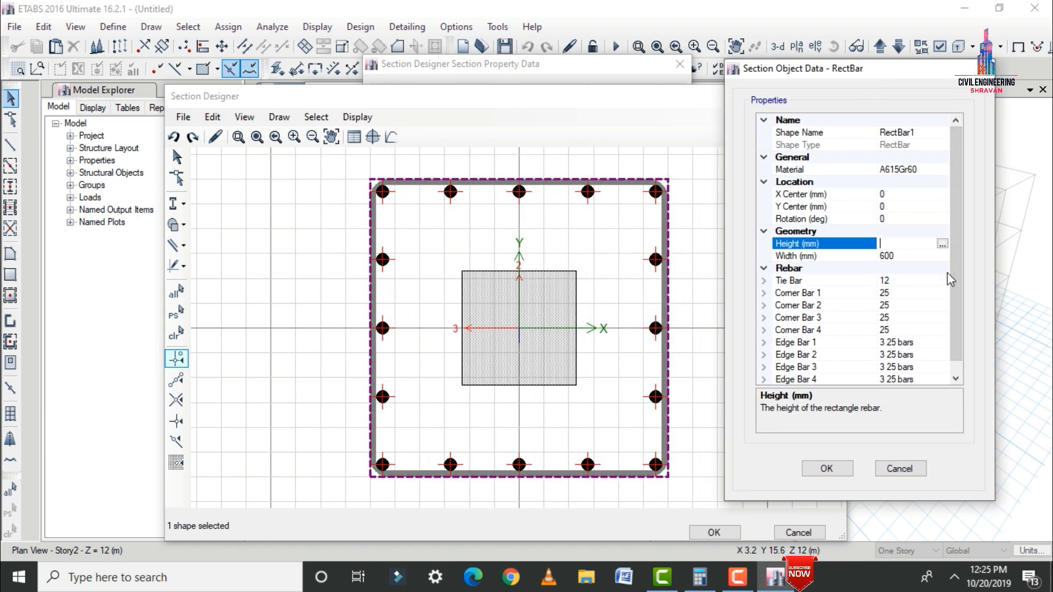
pyautogui.write('180')
pyautogui.press('Tab')
pyautogui.write('1')
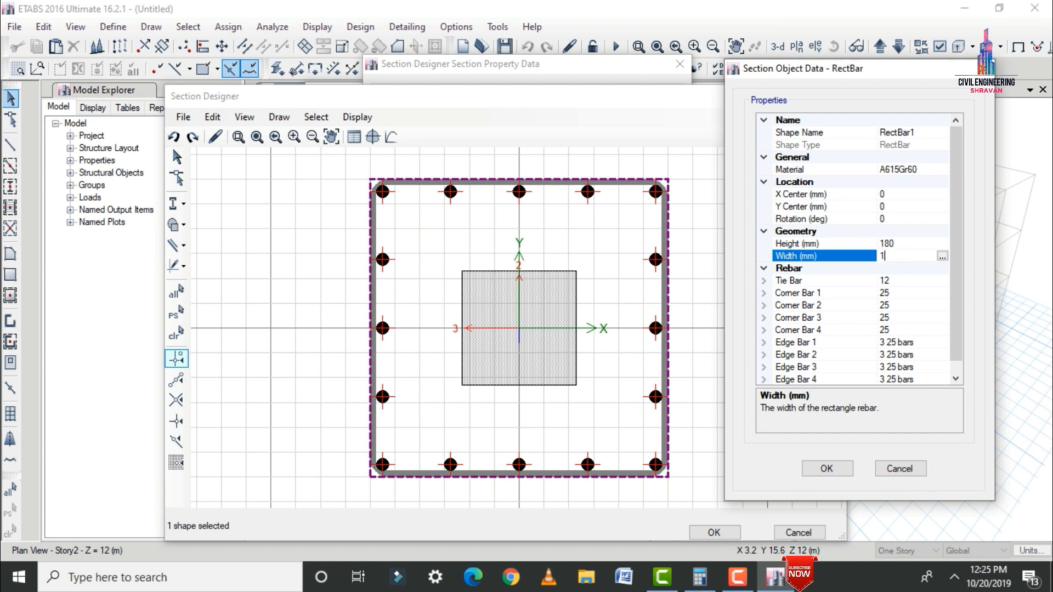
# Set corner bars 1 to 4 of the rectangular rebar to size 12 and apply the rebar data
pyautogui.click(913, 291)
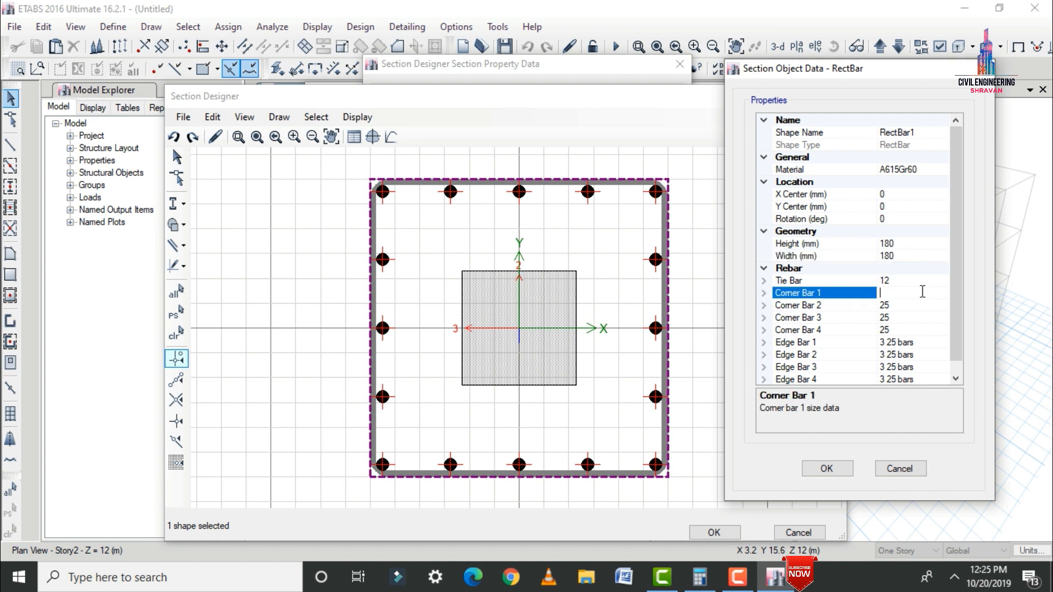
pyautogui.click(900, 306)
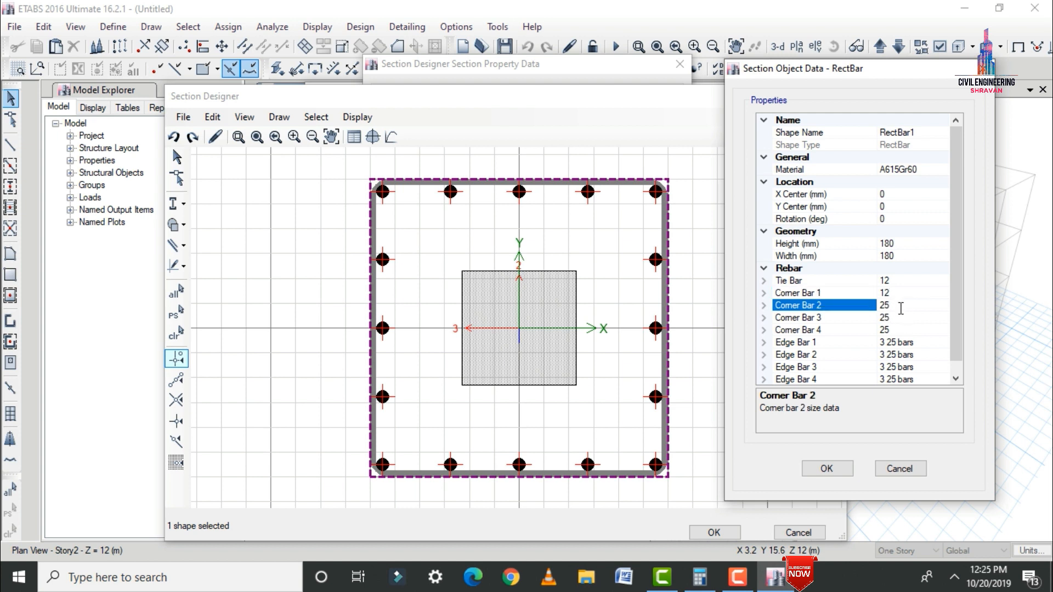
pyautogui.click(898, 317)
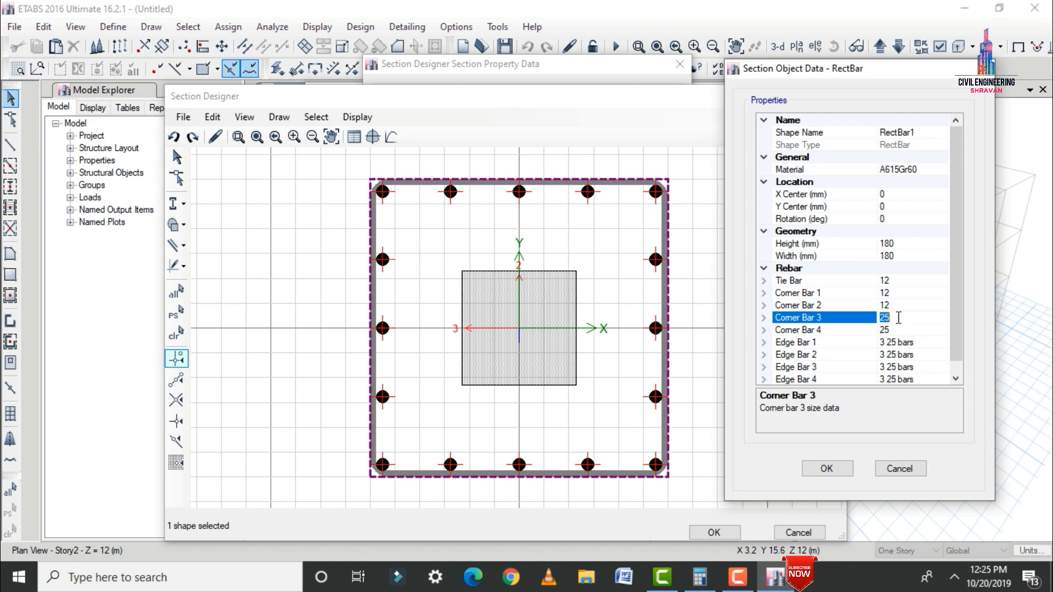
pyautogui.write('12')
pyautogui.click(905, 330)
pyautogui.write('12')
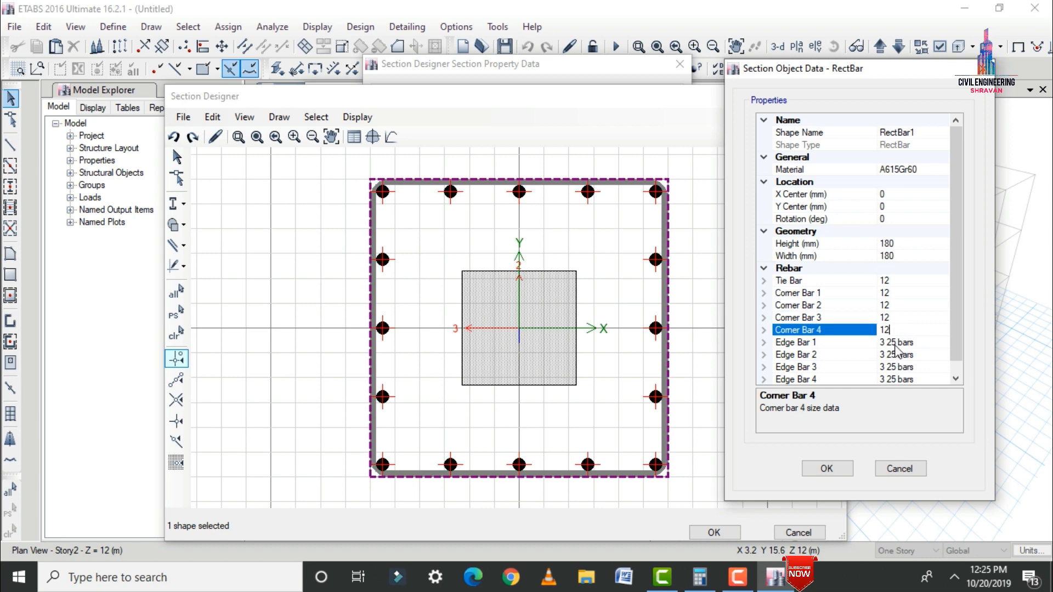
pyautogui.click(842, 467)
# Draw a second solid concrete rectangle centred at the origin over the reinforced section
pyautogui.scroll(3, 536, 329)
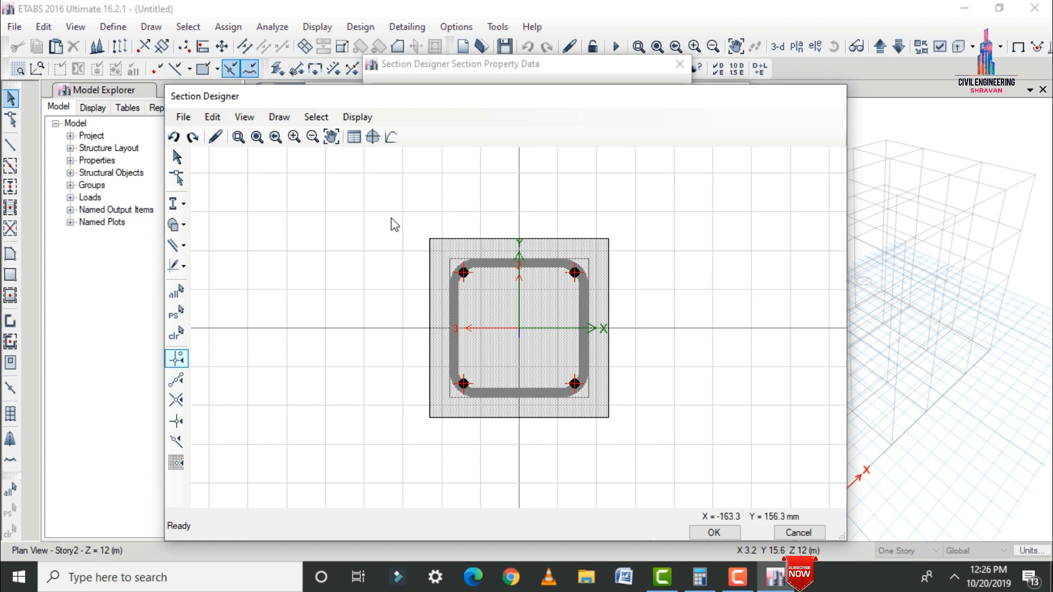
pyautogui.click(279, 117)
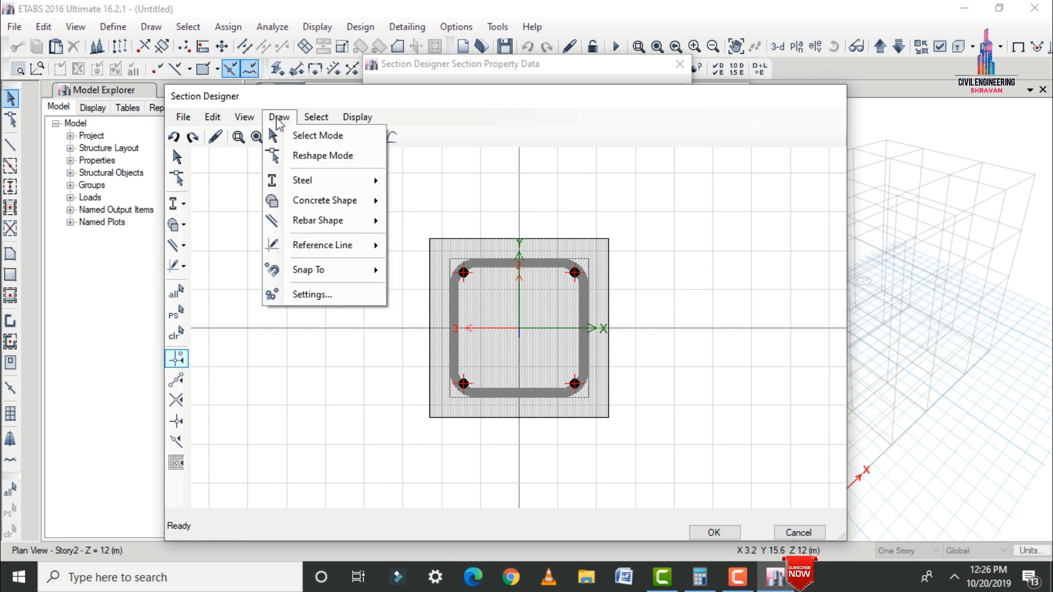
pyautogui.moveTo(345, 203)
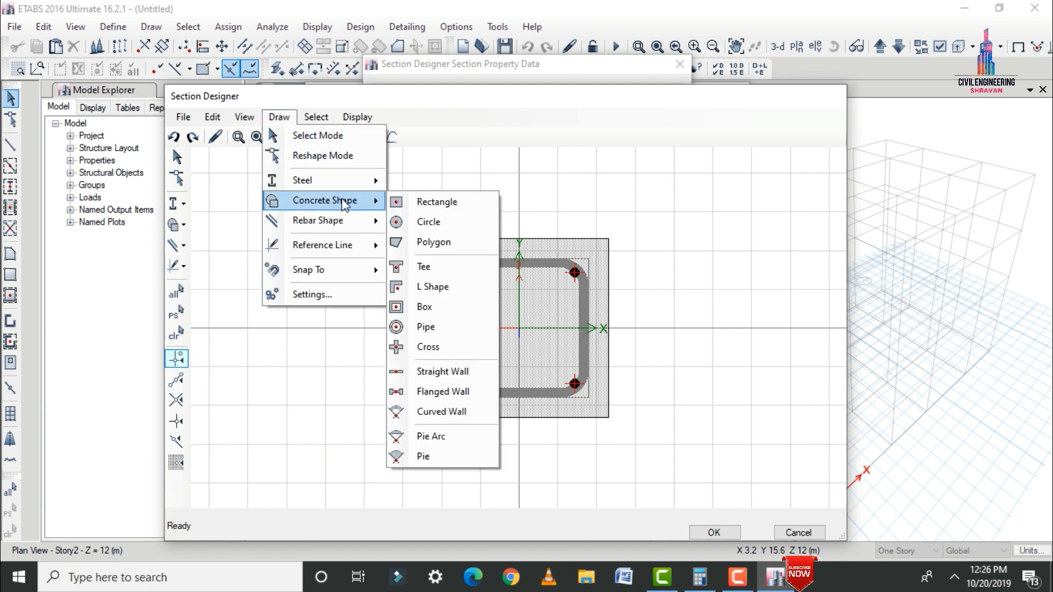
pyautogui.click(434, 202)
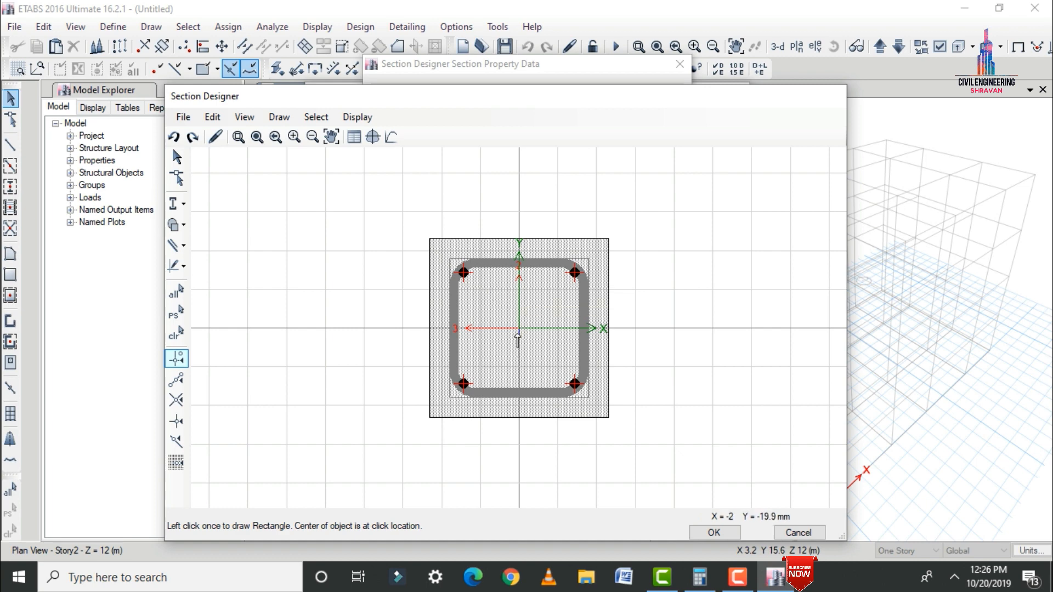
pyautogui.click(519, 328)
# Set the second concrete rectangle's height and width to 300 mm each
pyautogui.scroll(-3, 338, 323)
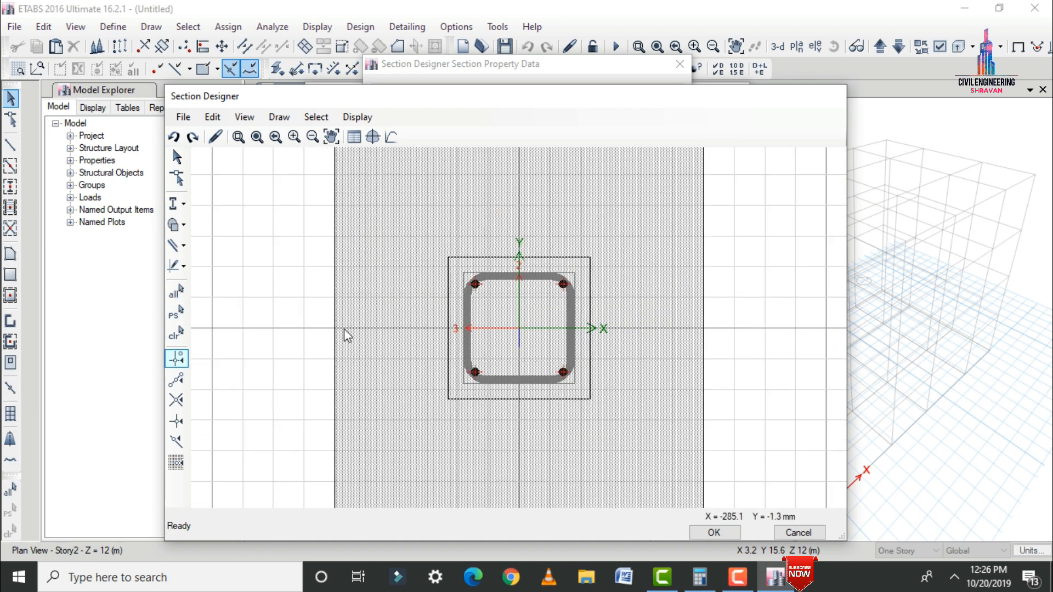
pyautogui.click(391, 268)
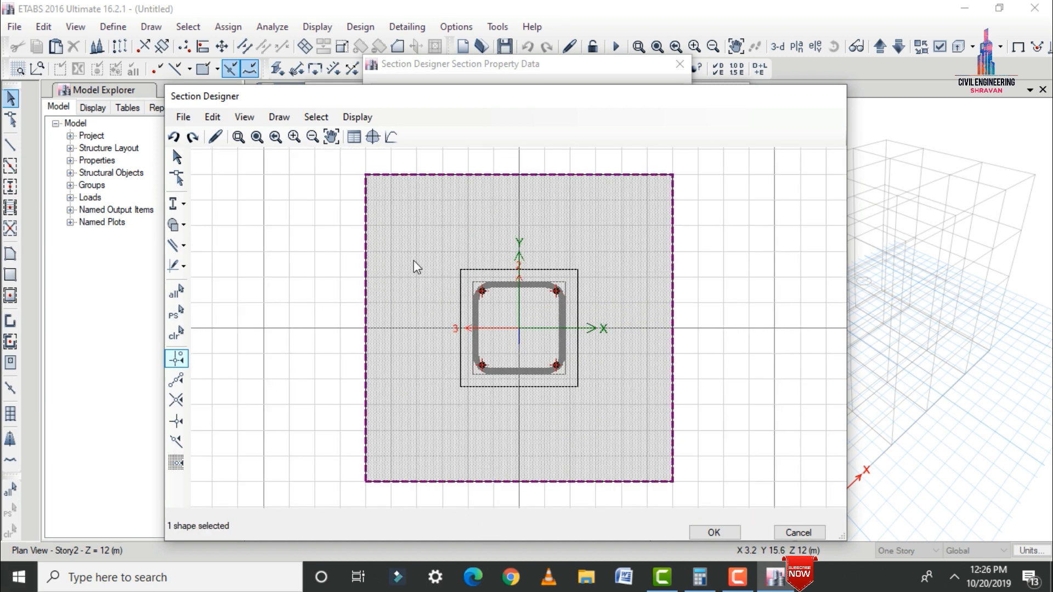
pyautogui.rightClick(388, 252)
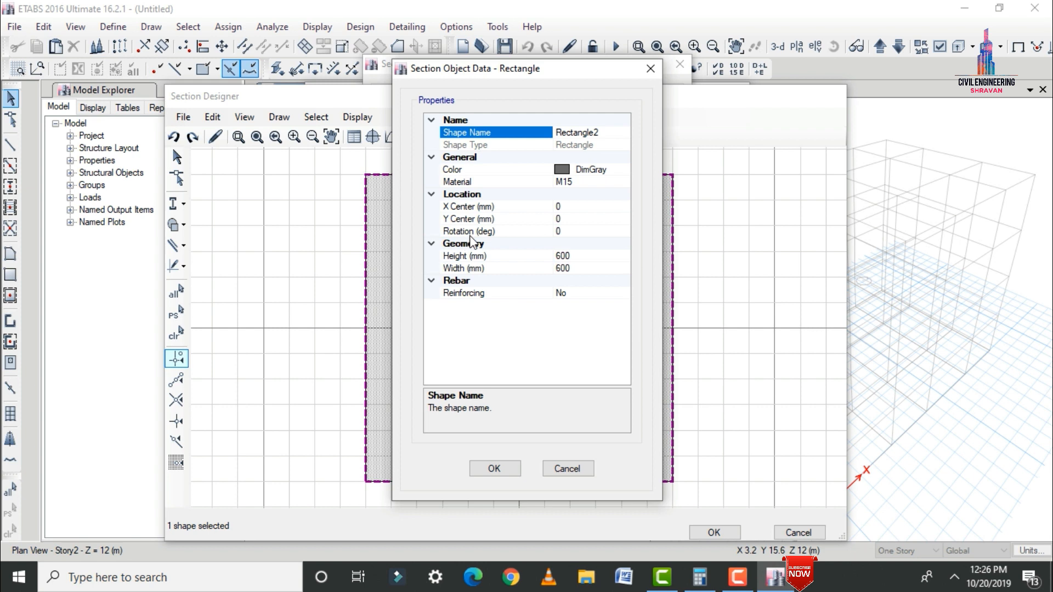
pyautogui.click(584, 257)
pyautogui.moveTo(585, 258); pyautogui.dragTo(543, 267)
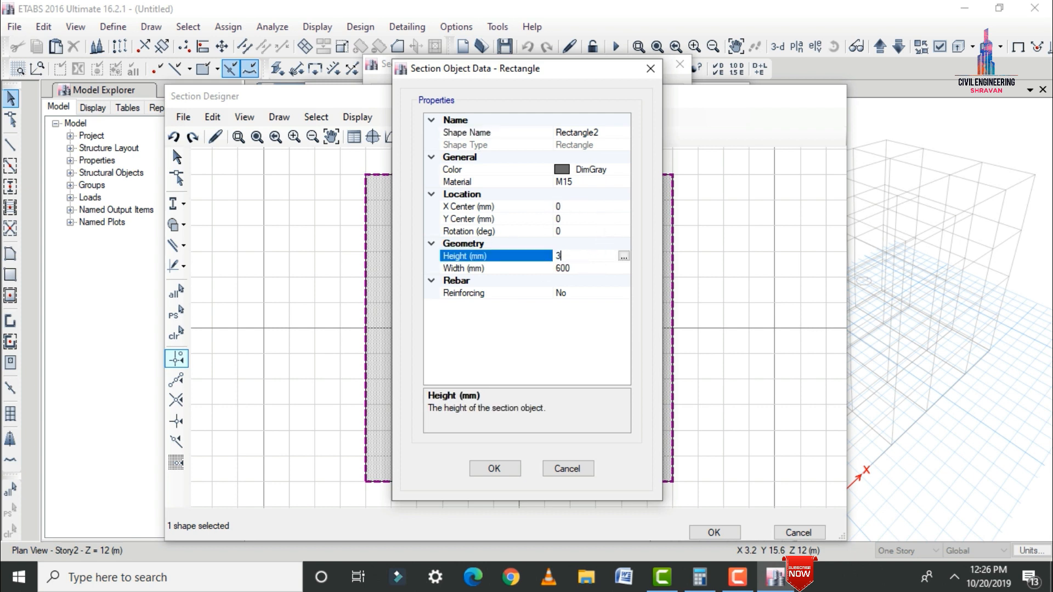
pyautogui.press('Return')
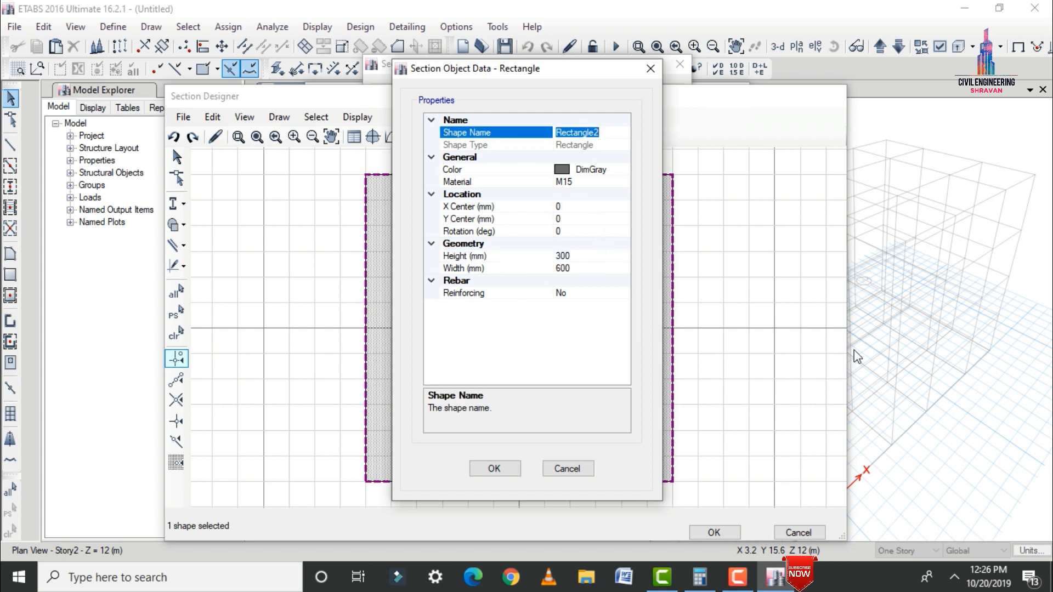
pyautogui.click(583, 268)
pyautogui.moveTo(582, 268); pyautogui.dragTo(547, 269)
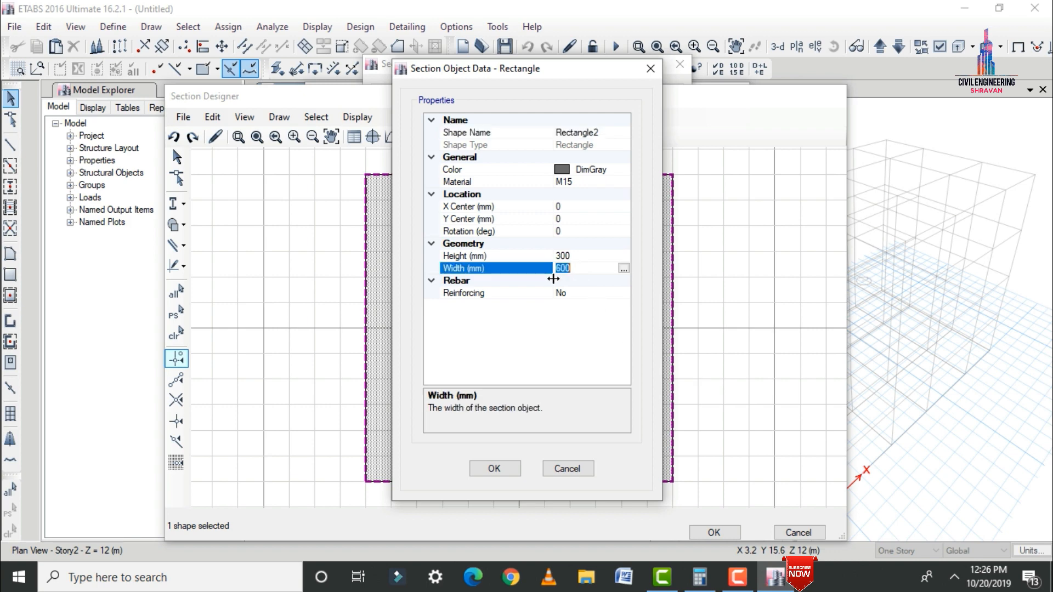
pyautogui.write('300')
pyautogui.press('Return')
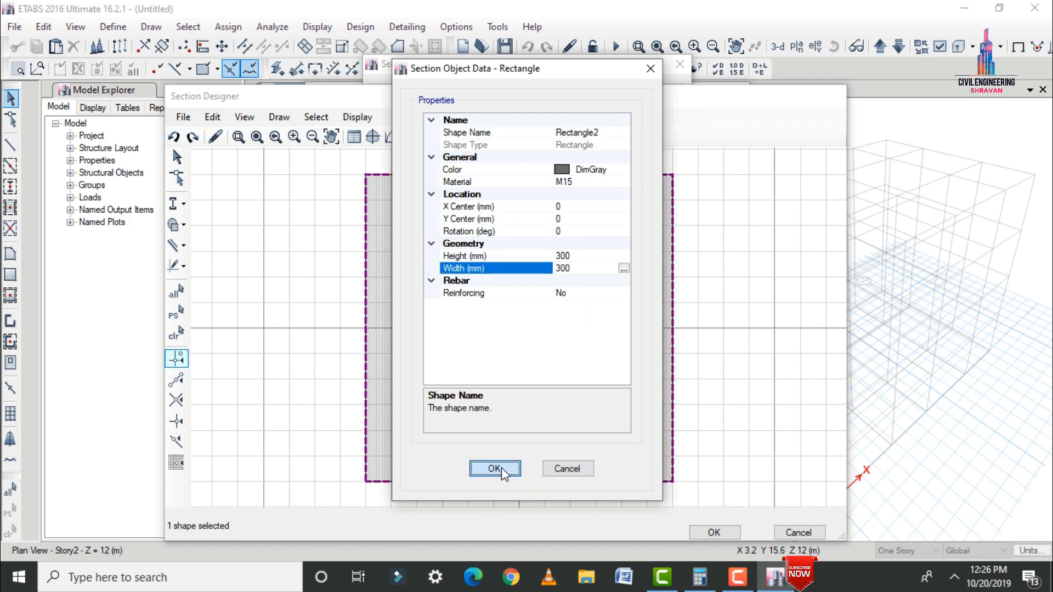
pyautogui.click(495, 469)
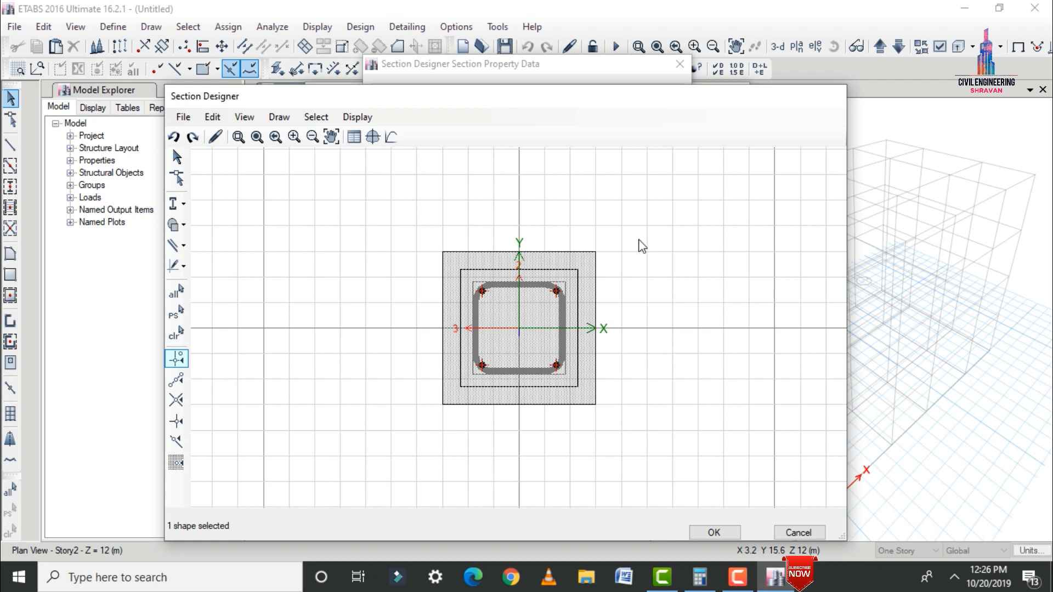
pyautogui.scroll(2, 590, 277)
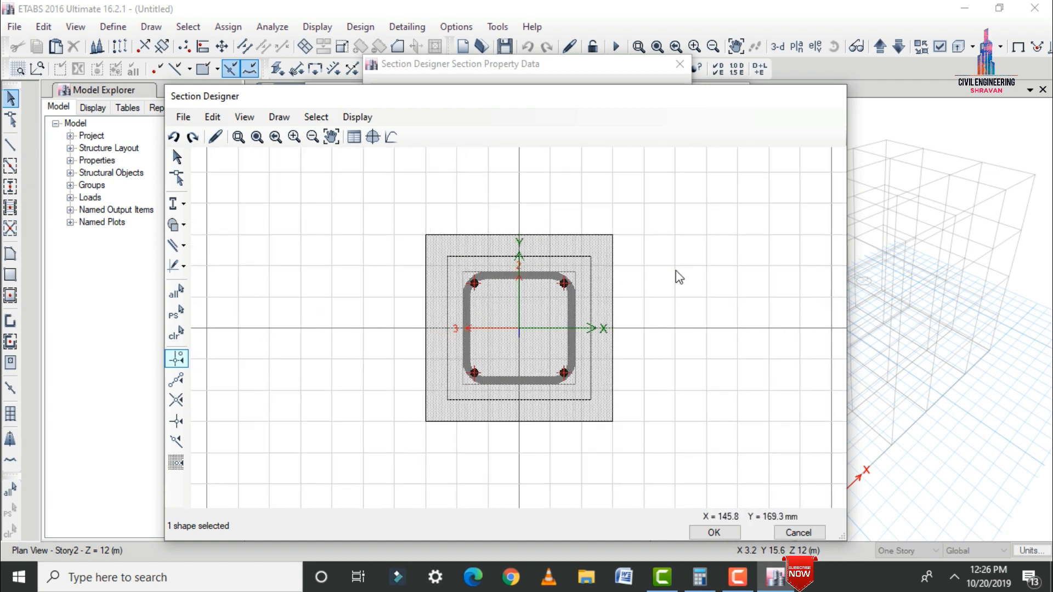
# Draw a second rectangular rebar shape centred at the origin of the beam section
pyautogui.click(278, 116)
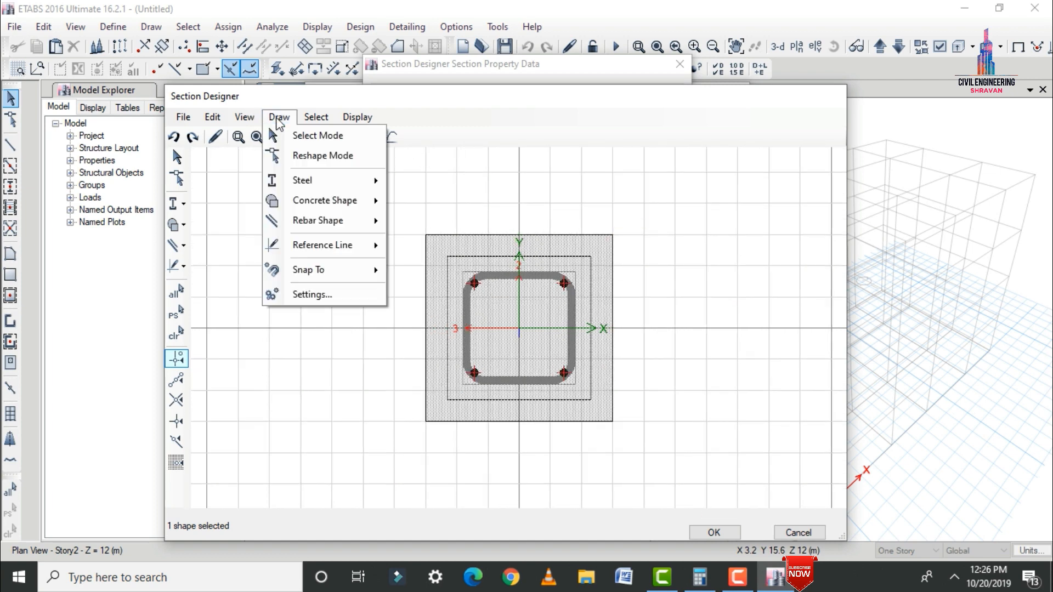
pyautogui.moveTo(326, 222)
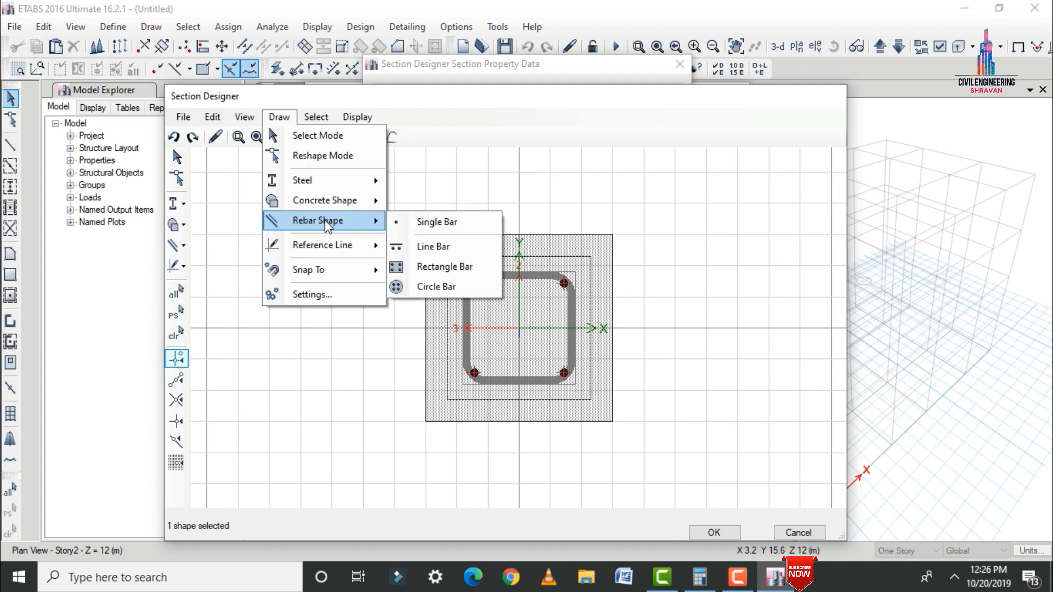
pyautogui.click(439, 267)
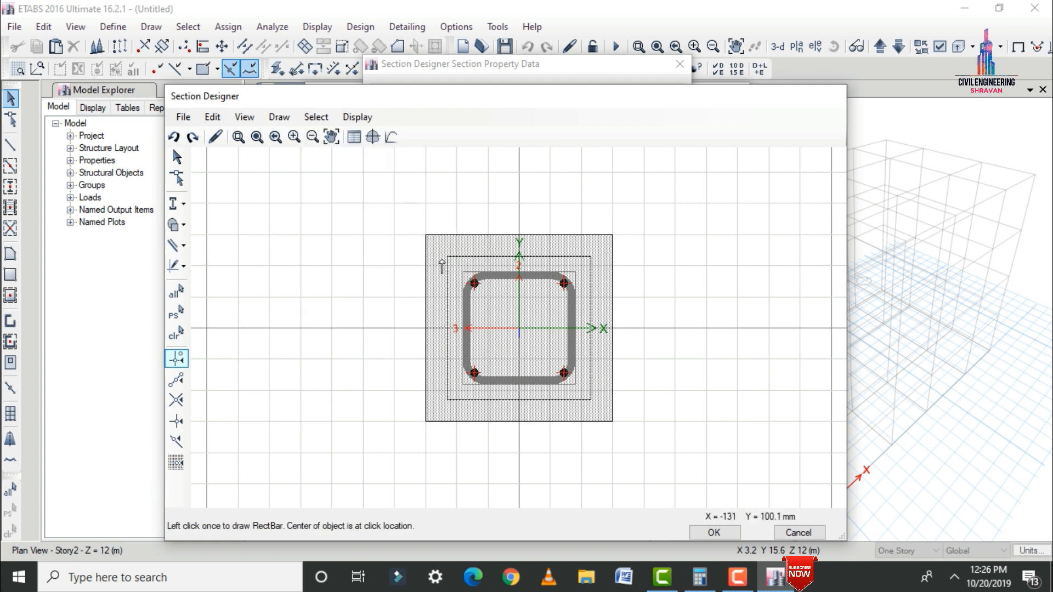
pyautogui.click(519, 329)
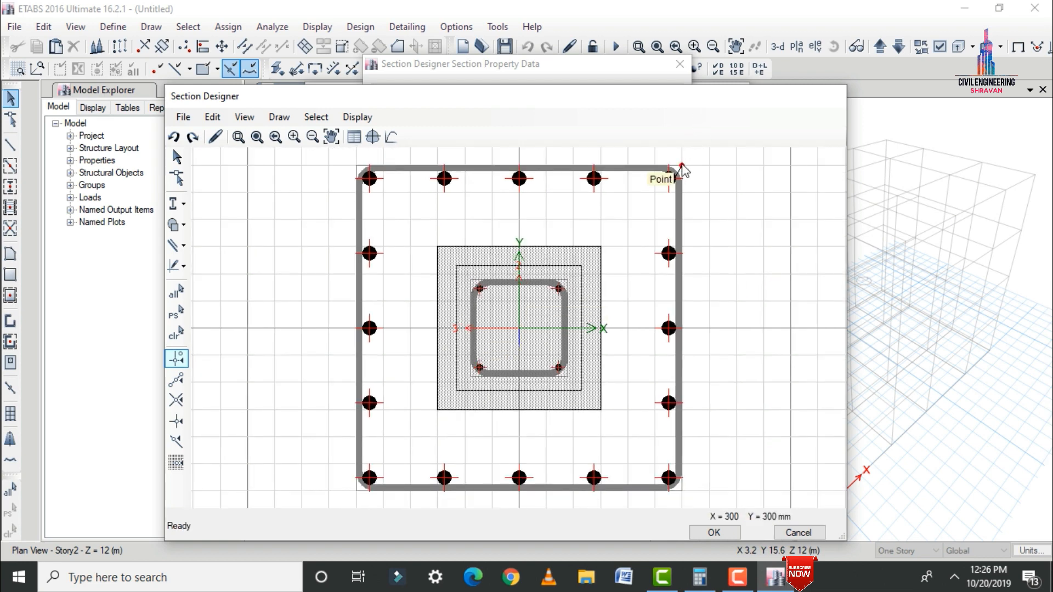
# Set the new outer rectangular rebar shape's height and width to 270 mm each
pyautogui.click(680, 170)
pyautogui.rightClick(680, 170)
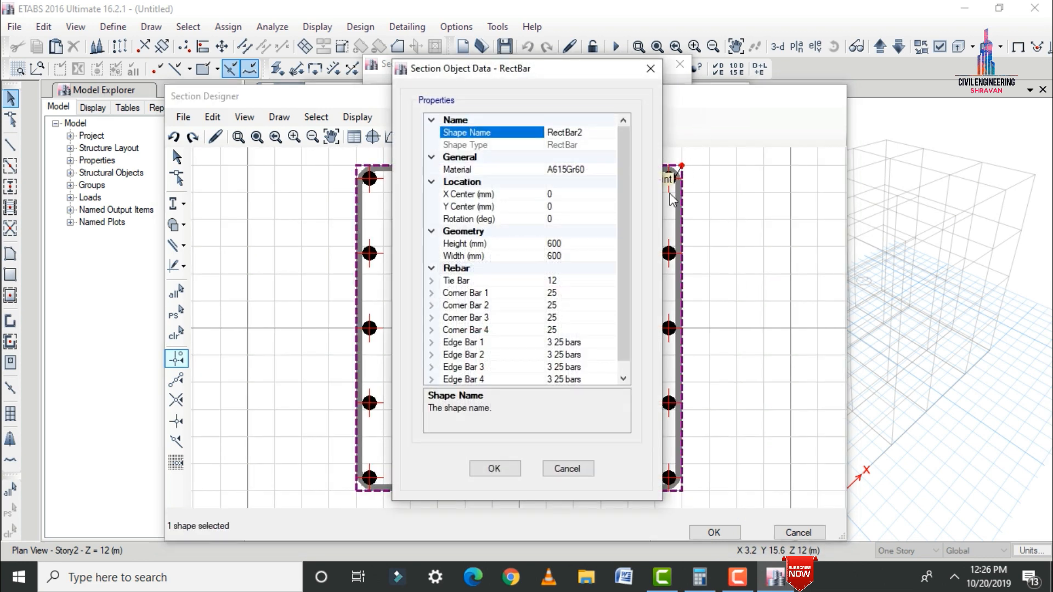
pyautogui.click(584, 242)
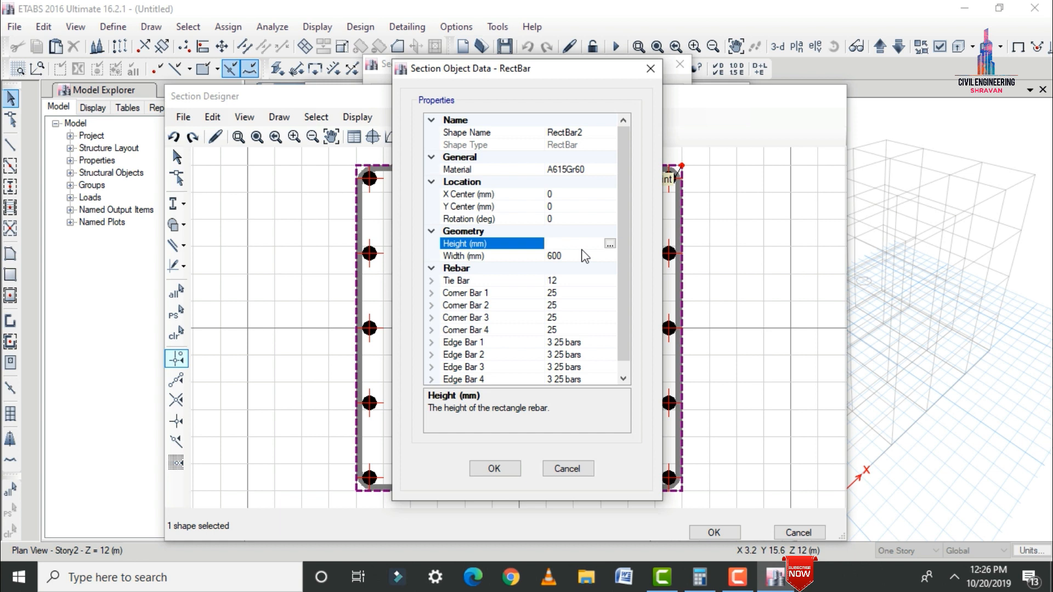
pyautogui.click(588, 256)
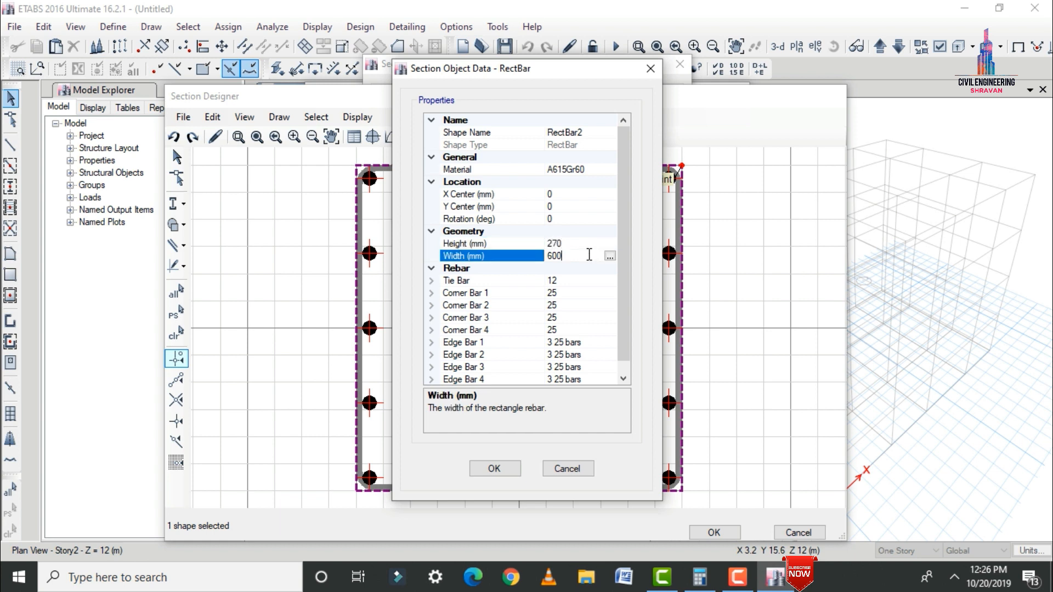
pyautogui.click(580, 255)
pyautogui.write('270')
# Set corner bars 1 to 4 of the outer rectangular rebar to size 16 and apply the rebar data
pyautogui.click(600, 293)
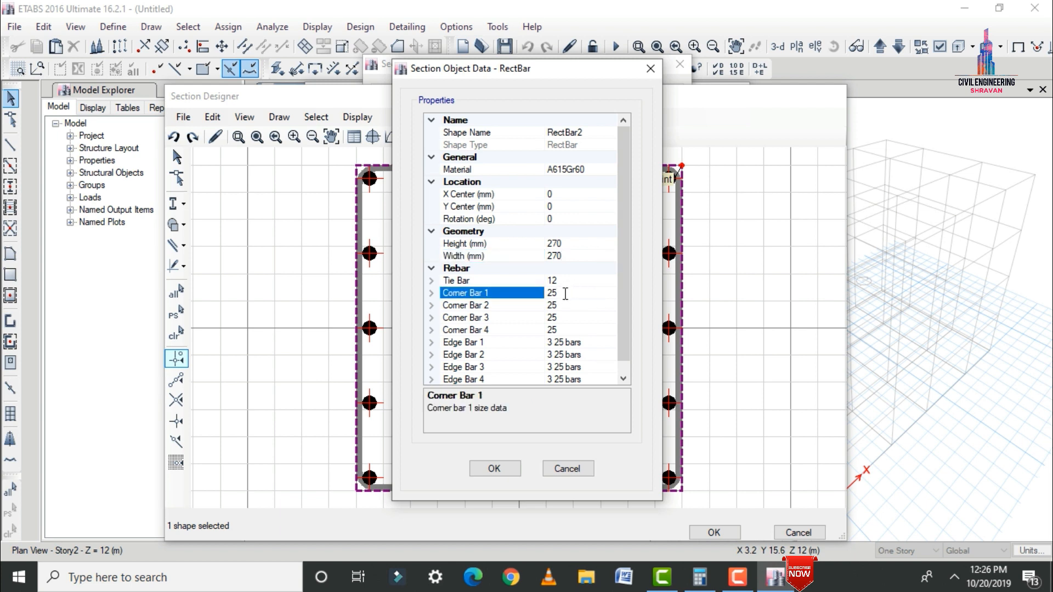
pyautogui.moveTo(565, 293); pyautogui.dragTo(542, 298)
pyautogui.write('1')
pyautogui.click(571, 308)
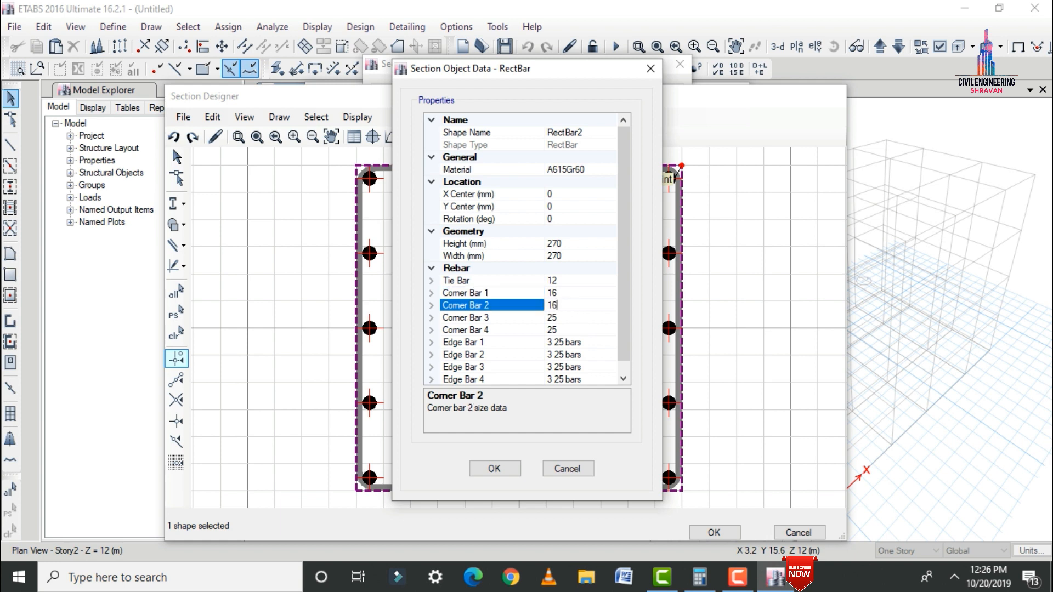
pyautogui.click(566, 317)
pyautogui.write('1')
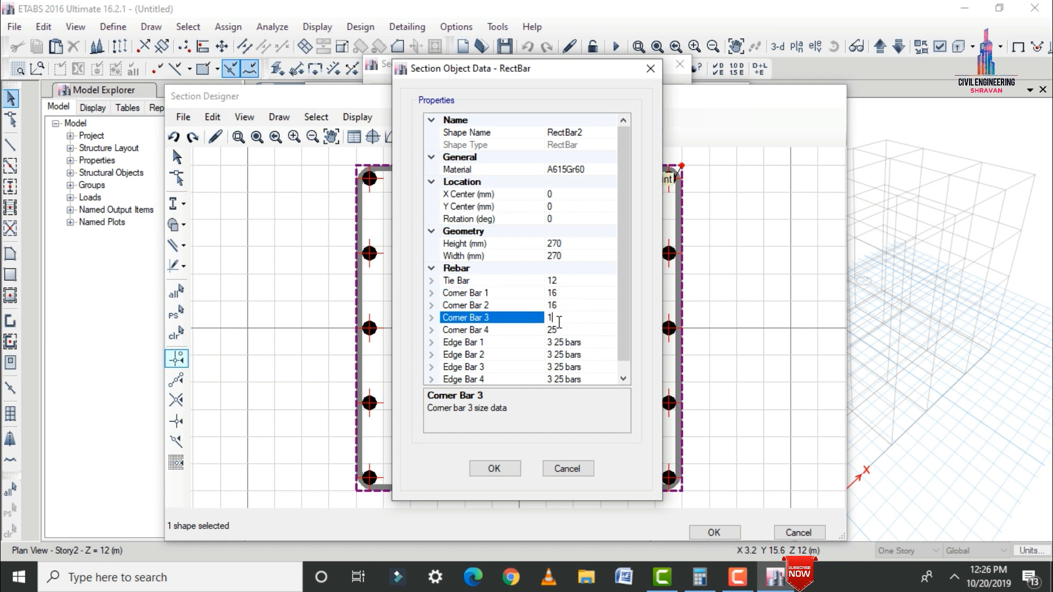
pyautogui.write('6')
pyautogui.click(561, 329)
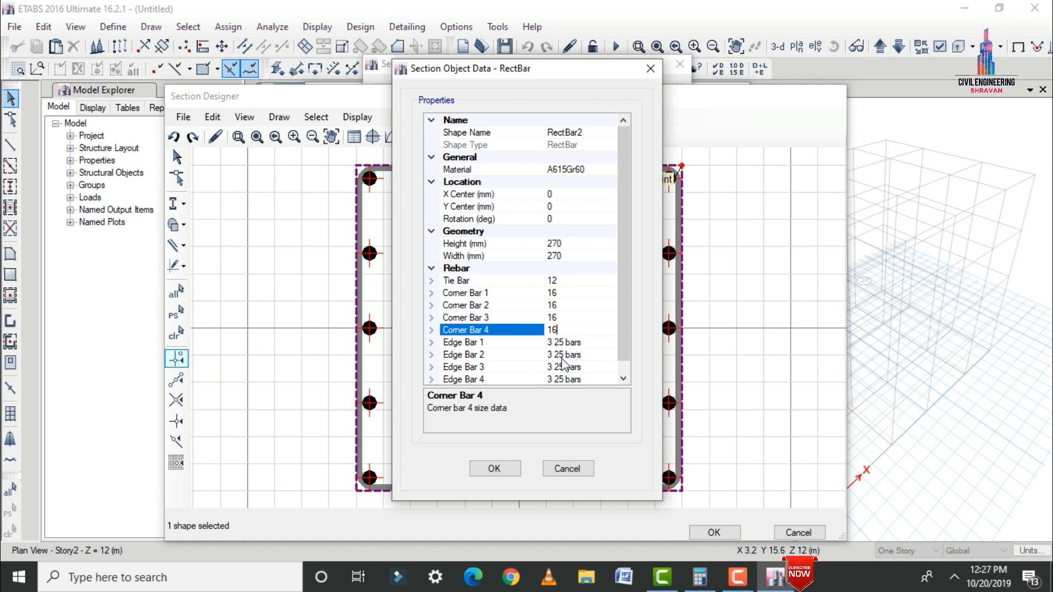
pyautogui.click(495, 468)
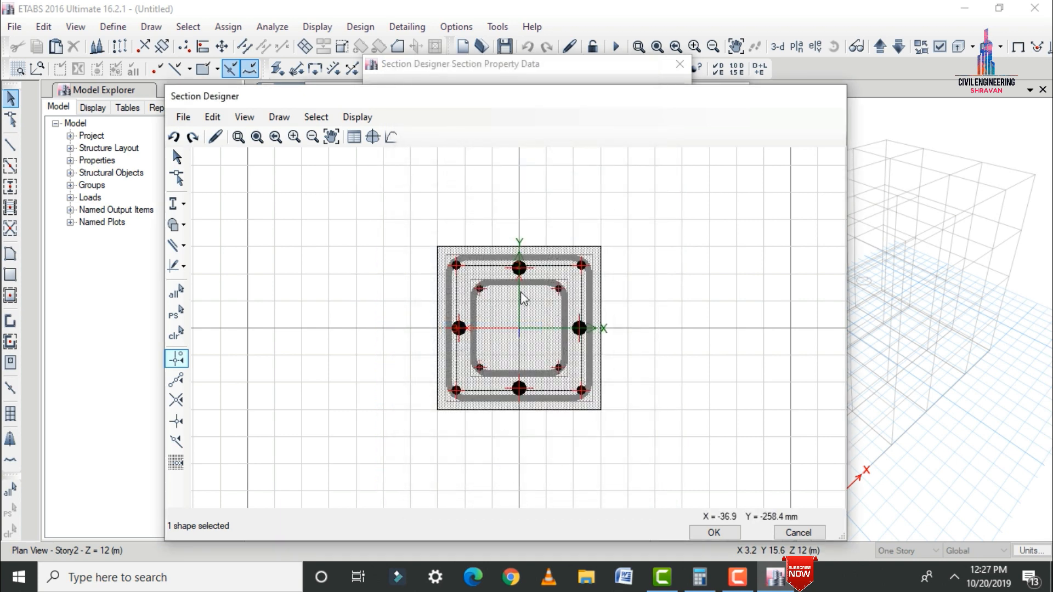
# Change the bar size of the outer rebar's edge reinforcing and apply it to all edges
pyautogui.scroll(2, 524, 299)
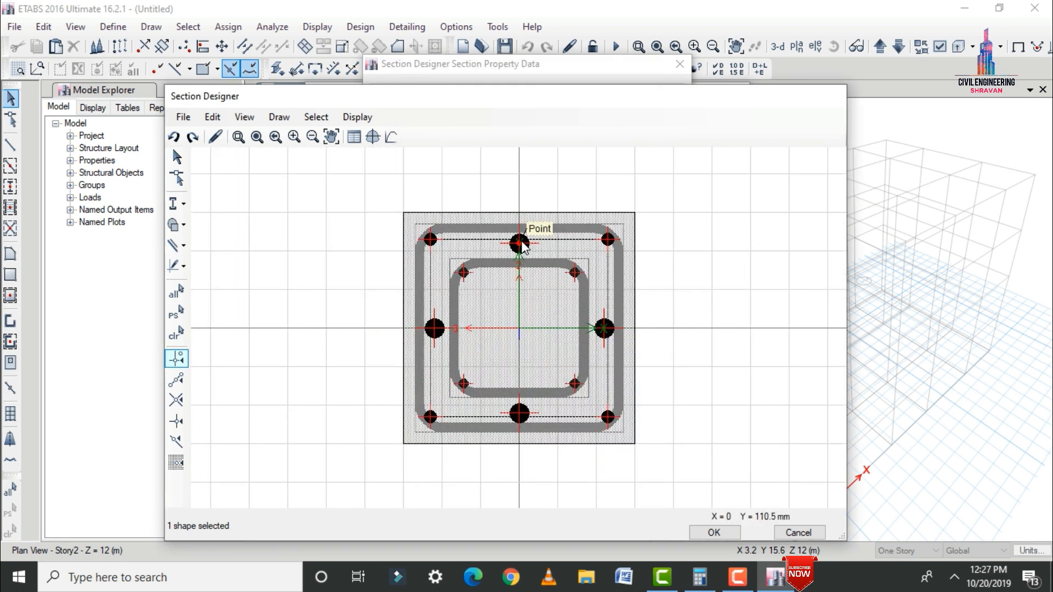
pyautogui.click(520, 243)
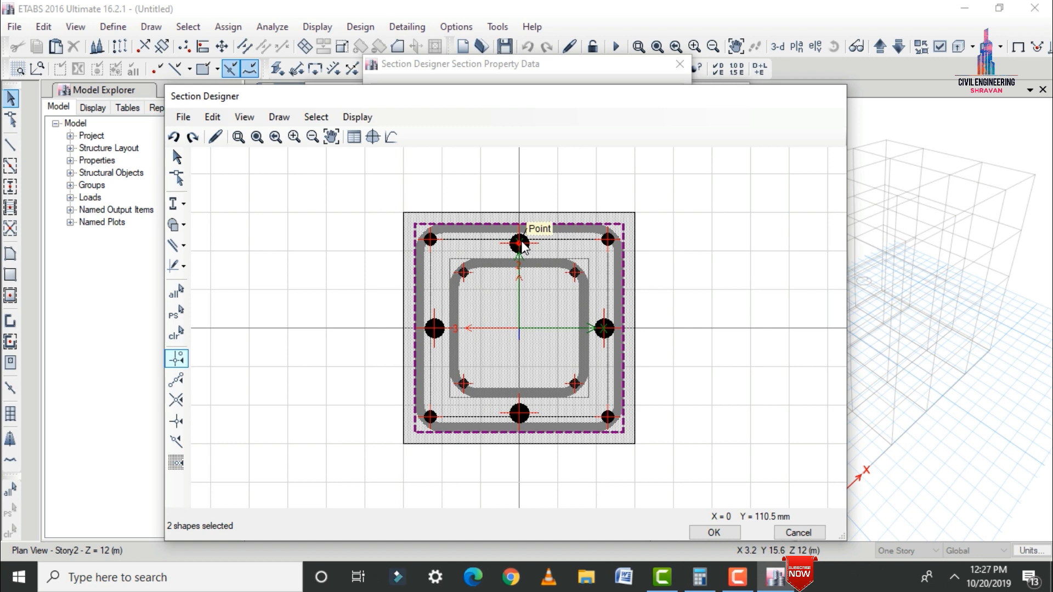
pyautogui.rightClick(520, 243)
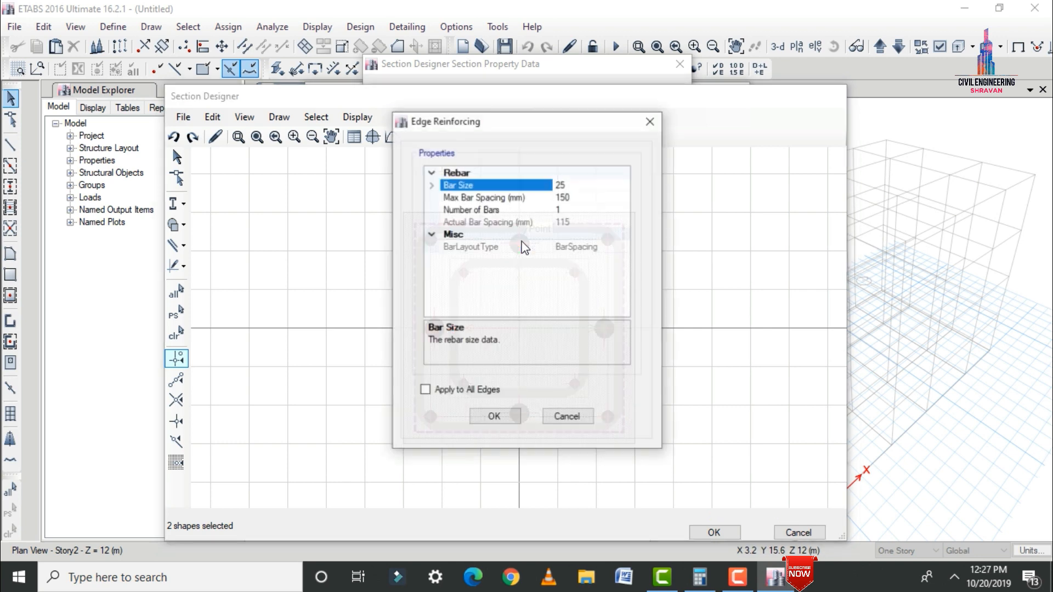
pyautogui.click(617, 184)
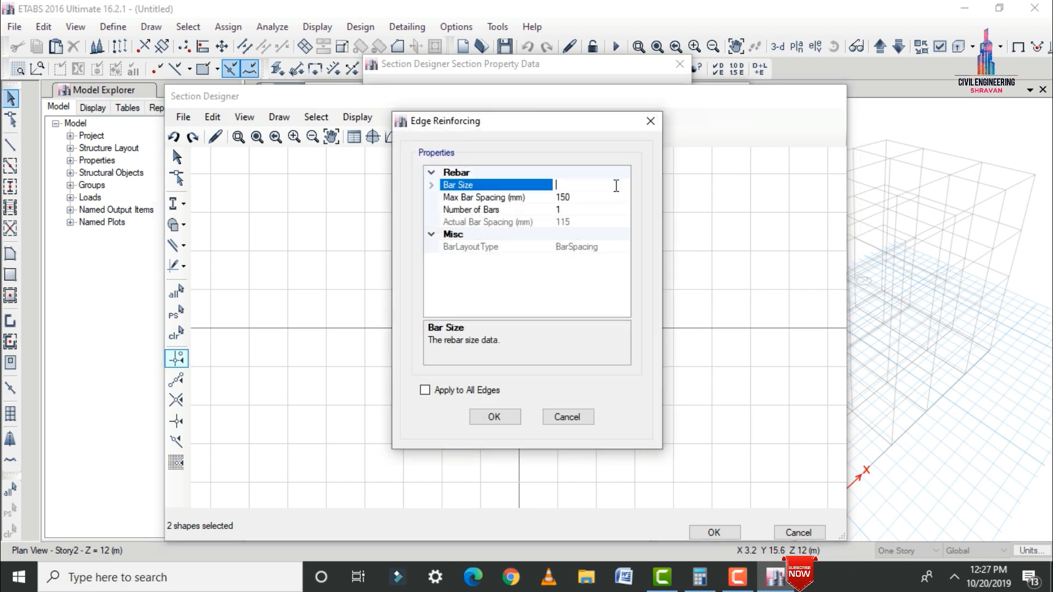
pyautogui.click(470, 391)
pyautogui.click(485, 416)
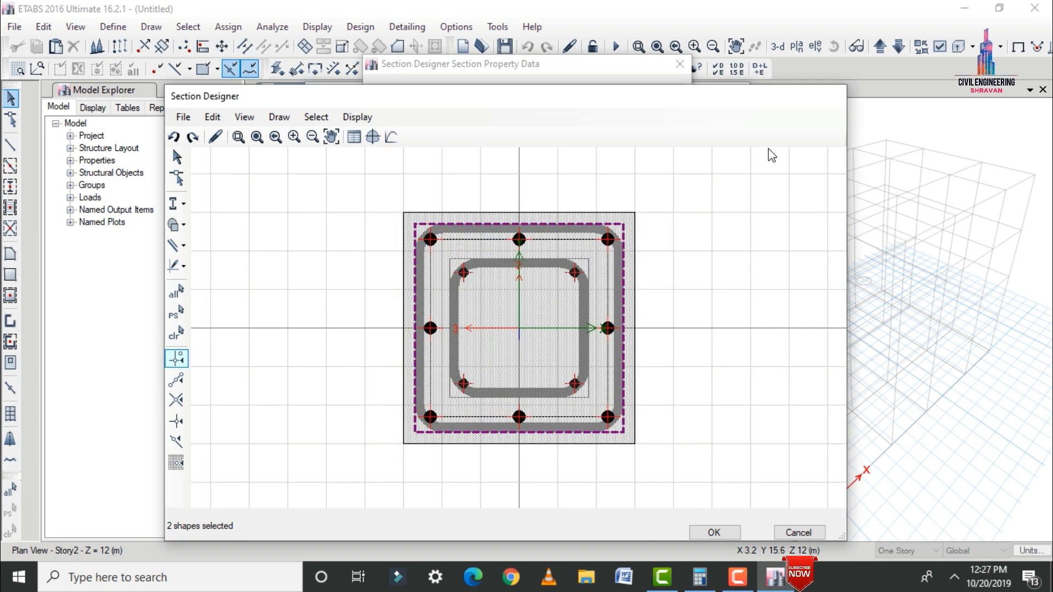
# Accept the beam section drawing, recheck it in Section Designer, and save the Beam frame property
pyautogui.scroll(-4, 571, 354)
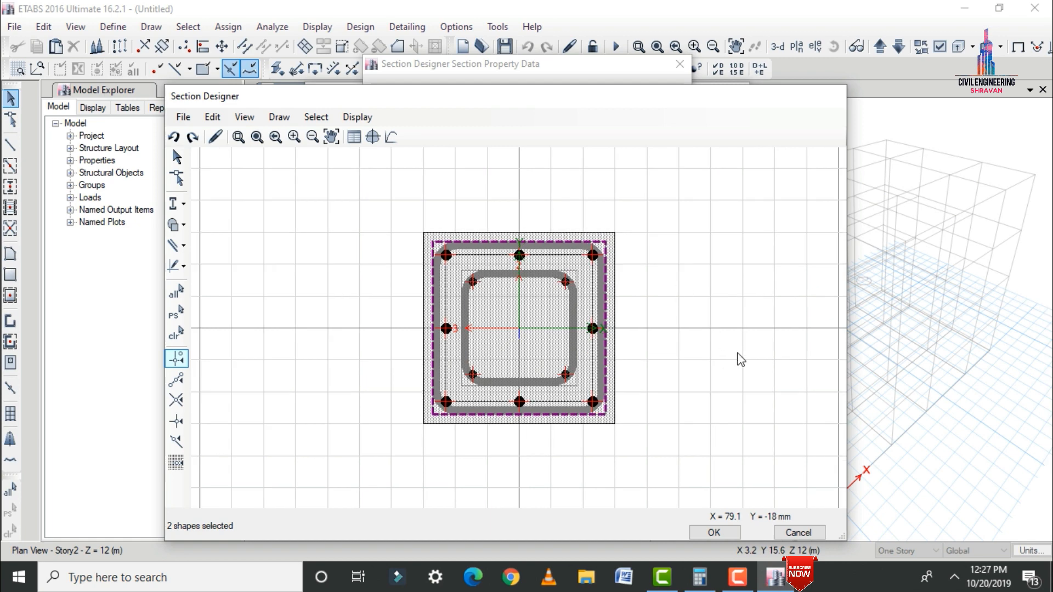
pyautogui.click(728, 534)
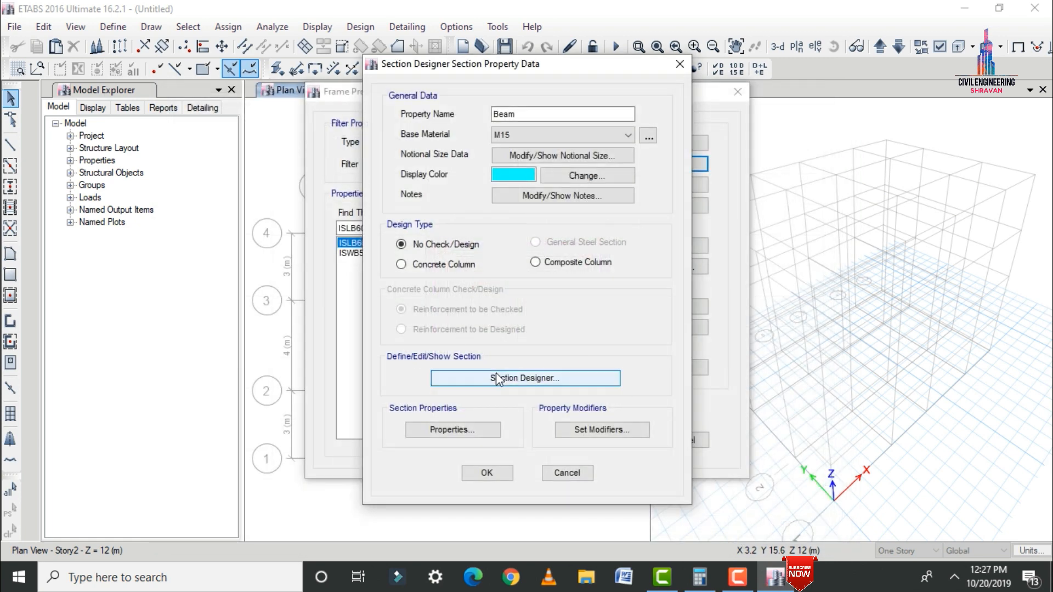
pyautogui.click(497, 379)
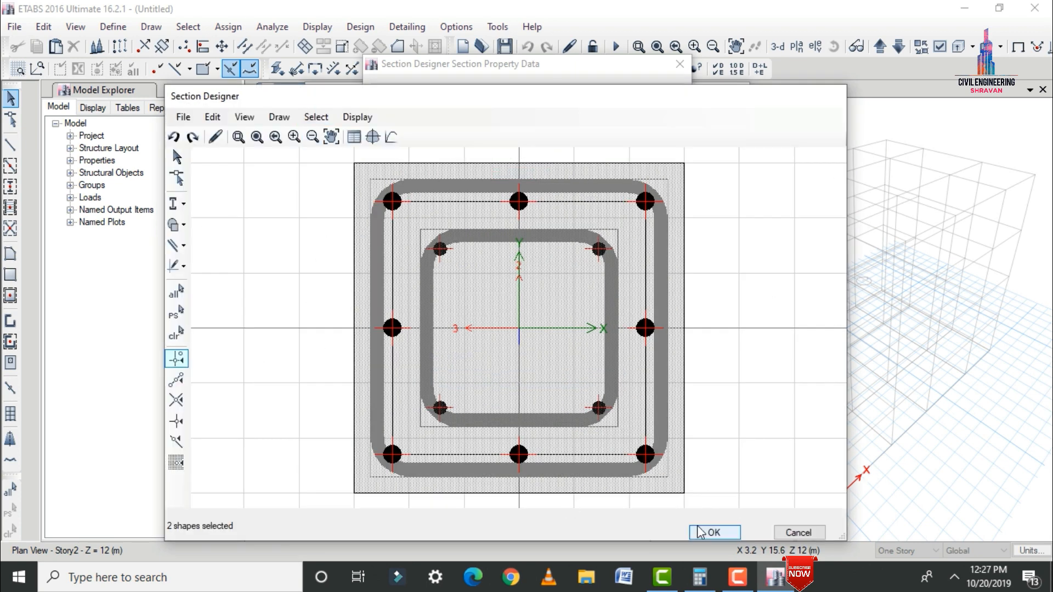
pyautogui.click(713, 535)
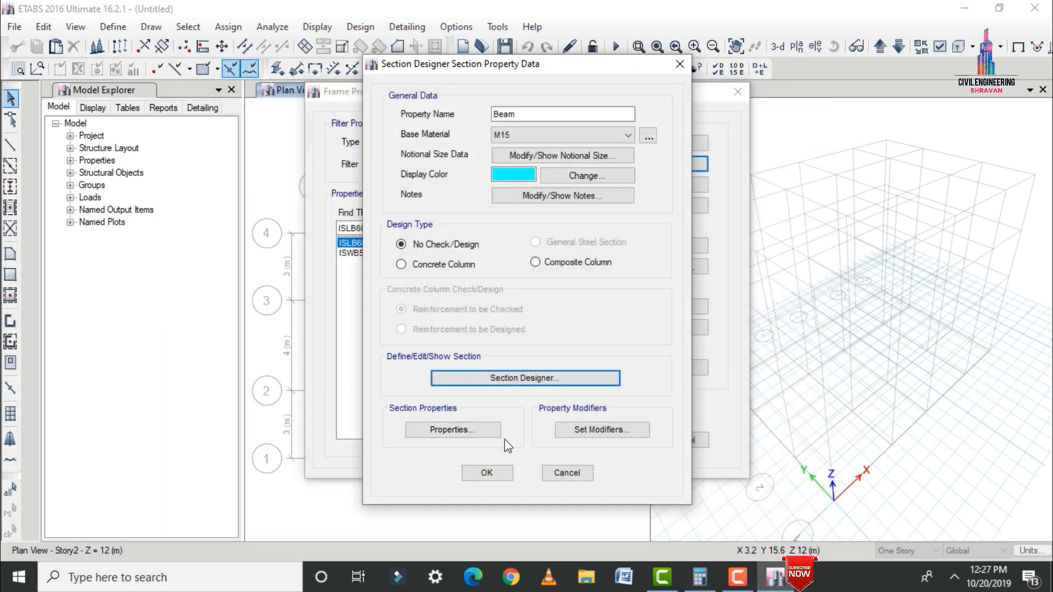
pyautogui.click(487, 473)
# Delete the ISWB550 and ISLB600 frame properties, confirming each deletion
pyautogui.click(354, 253)
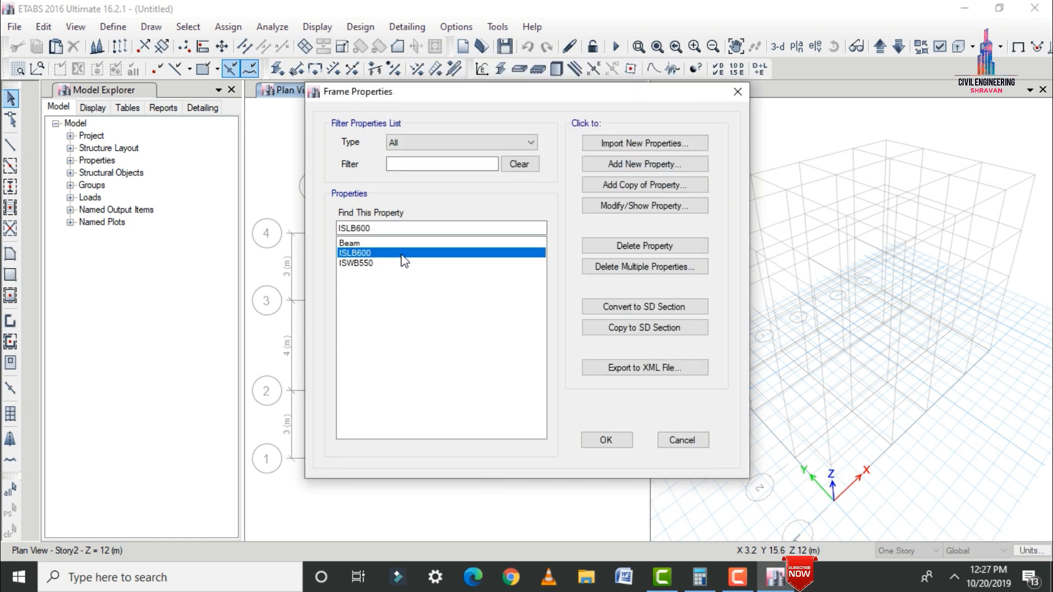
pyautogui.click(357, 264)
pyautogui.click(634, 247)
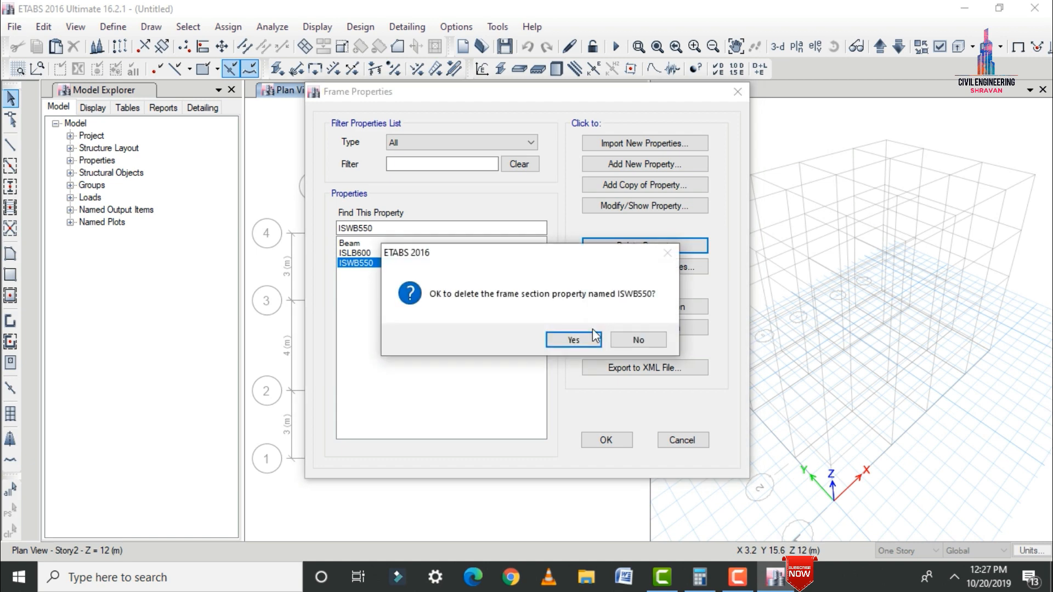
pyautogui.click(578, 338)
pyautogui.click(618, 247)
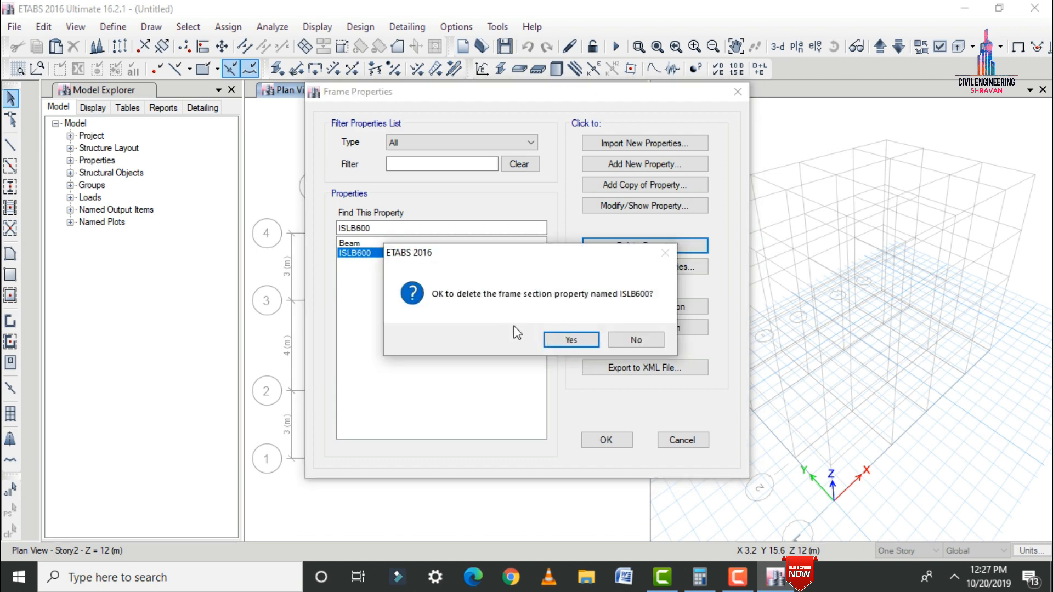
pyautogui.click(562, 338)
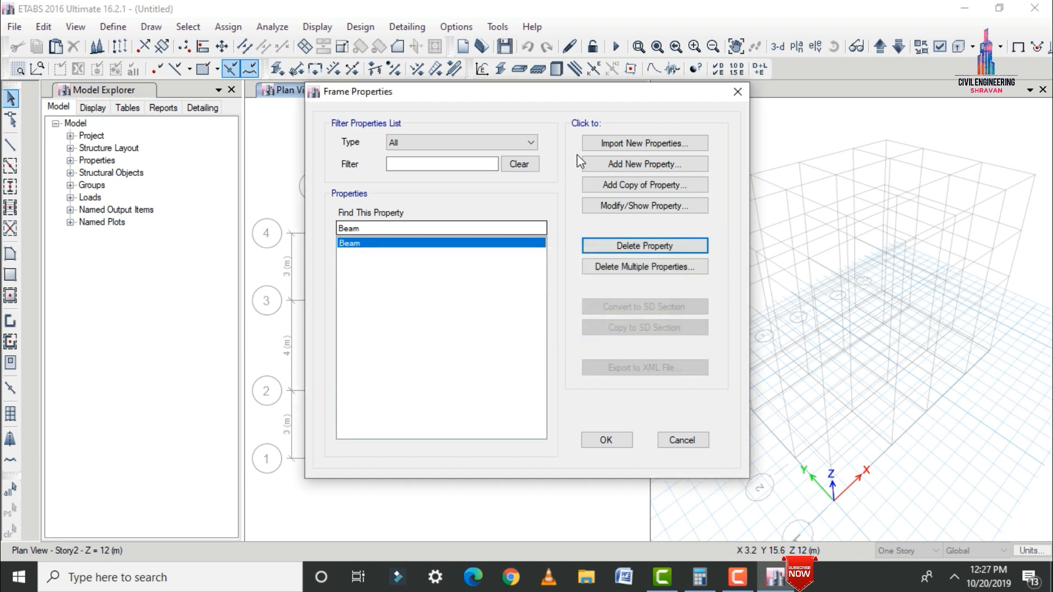
# Add a new Section Designer frame property named Column with M15 as its base material
pyautogui.click(632, 164)
pyautogui.click(281, 352)
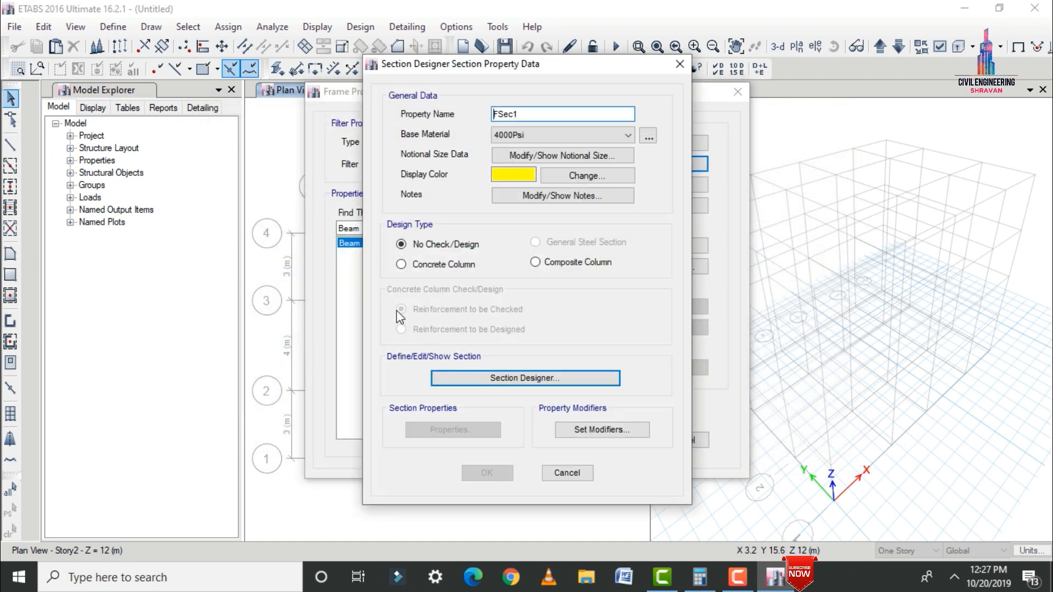
pyautogui.doubleClick(551, 114)
pyautogui.write('Column')
pyautogui.click(523, 137)
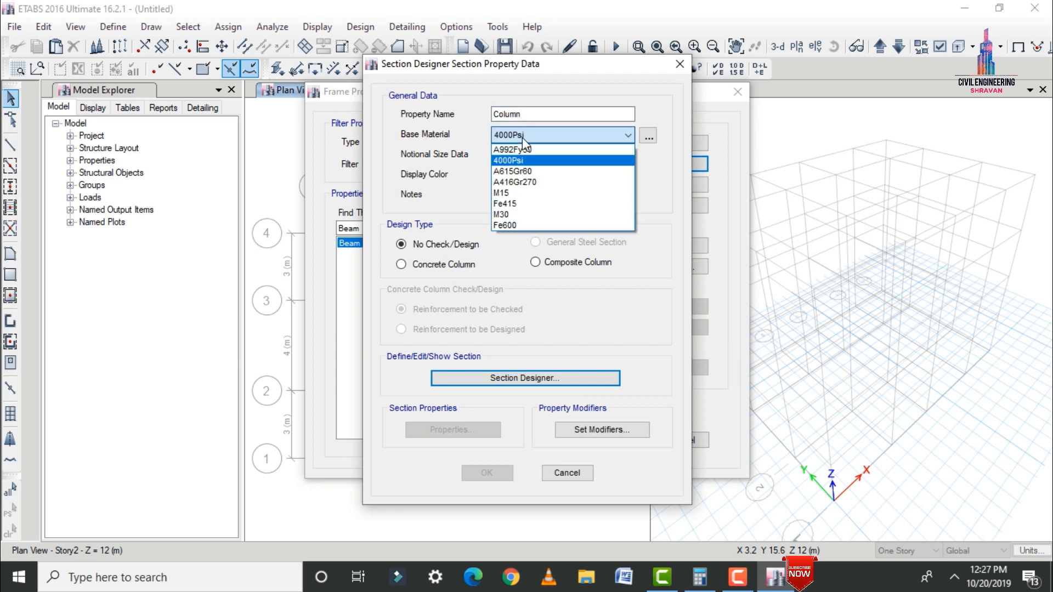
pyautogui.click(500, 194)
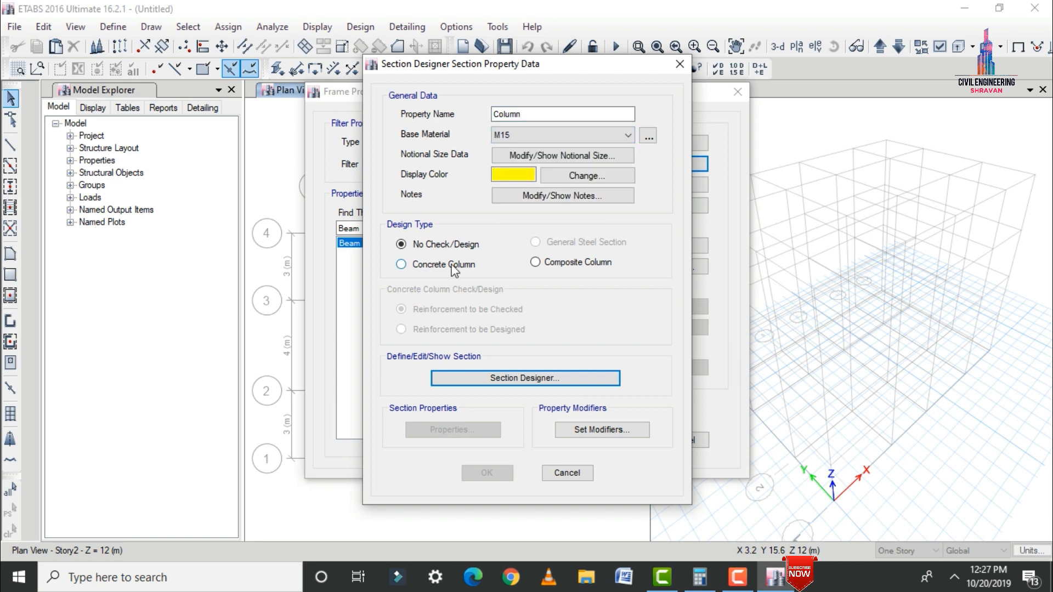
# Open the Column section in Section Designer and draw a solid concrete rectangle centred at the origin
pyautogui.click(512, 376)
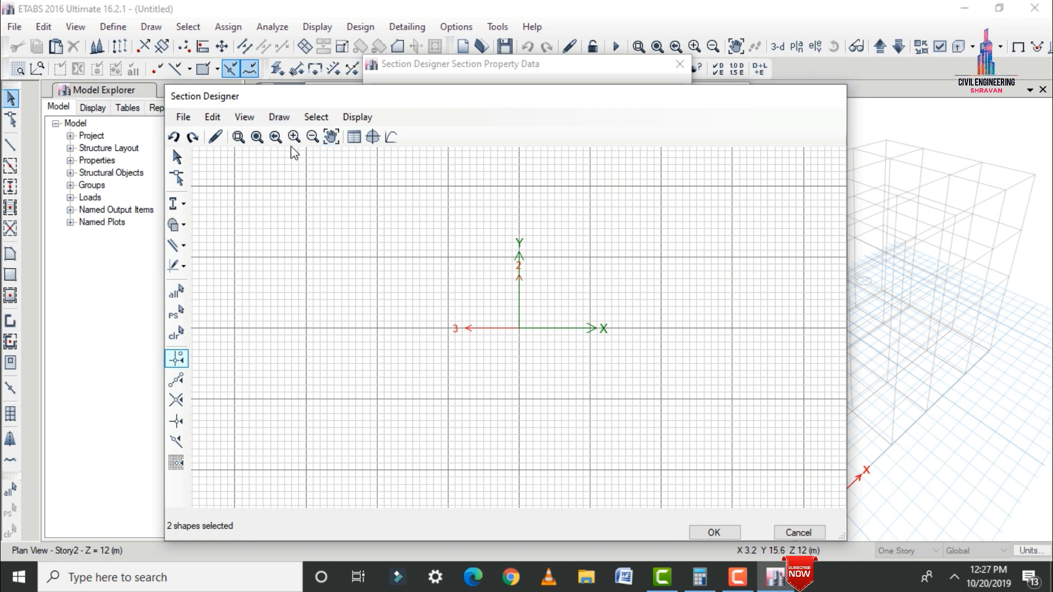
pyautogui.click(279, 117)
pyautogui.moveTo(310, 201)
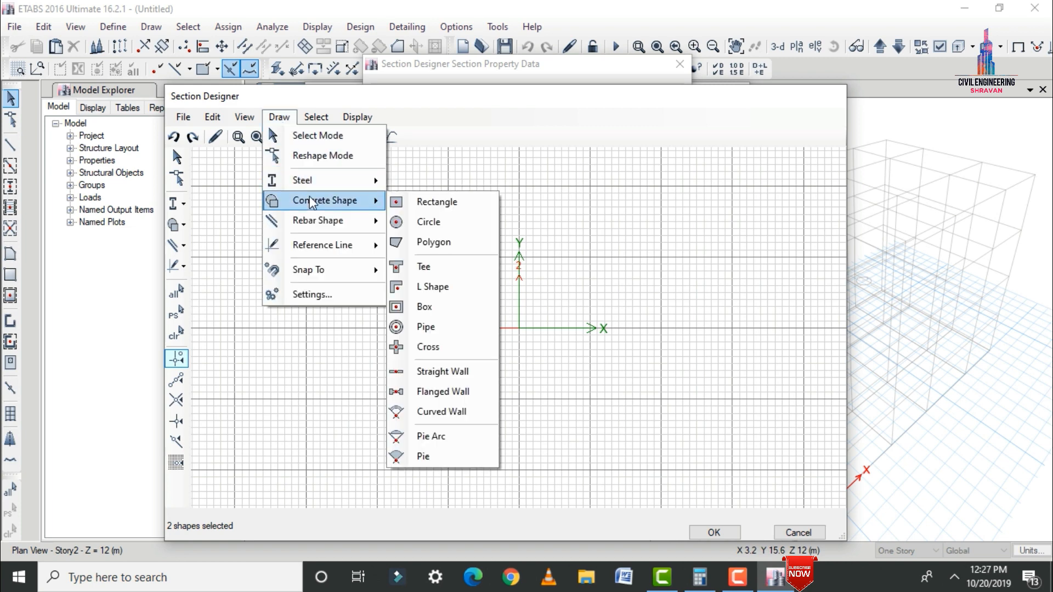
pyautogui.click(428, 203)
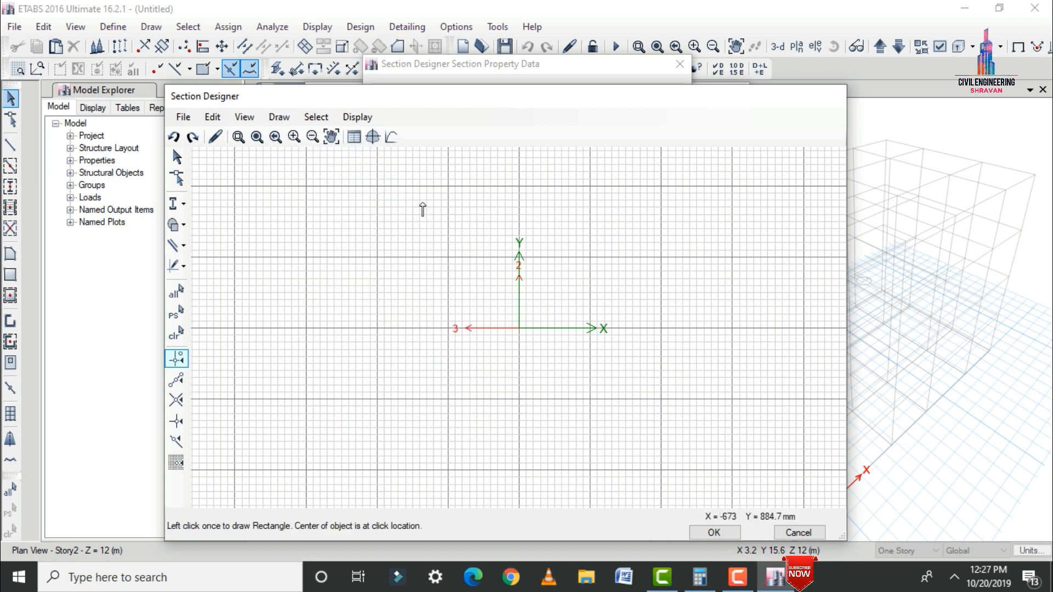
pyautogui.click(518, 328)
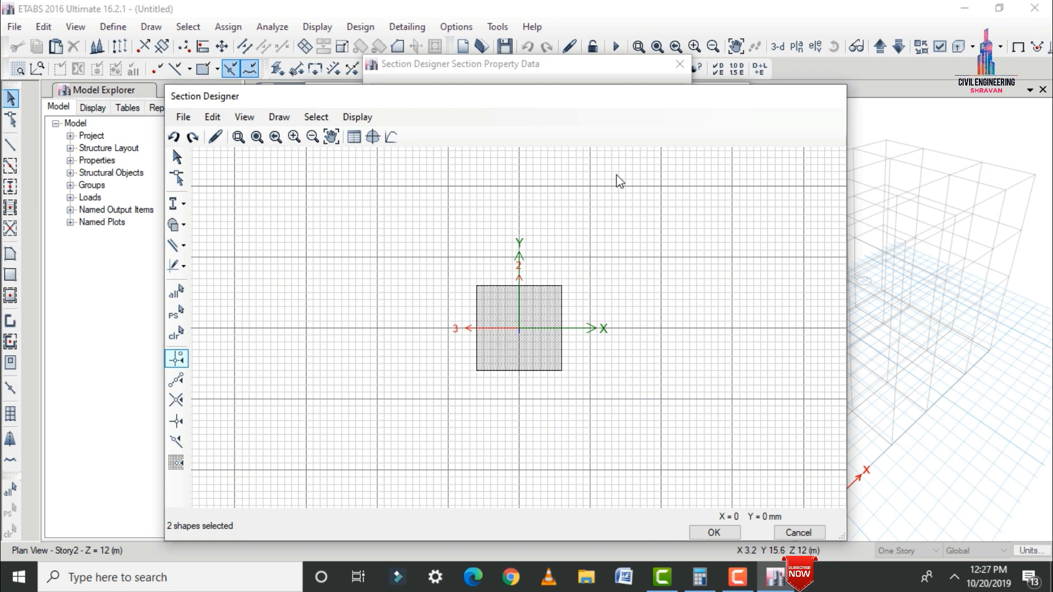
# Set the column's concrete rectangle height and width to 300 mm each and apply the shape data
pyautogui.click(547, 299)
pyautogui.rightClick(547, 299)
pyautogui.click(562, 256)
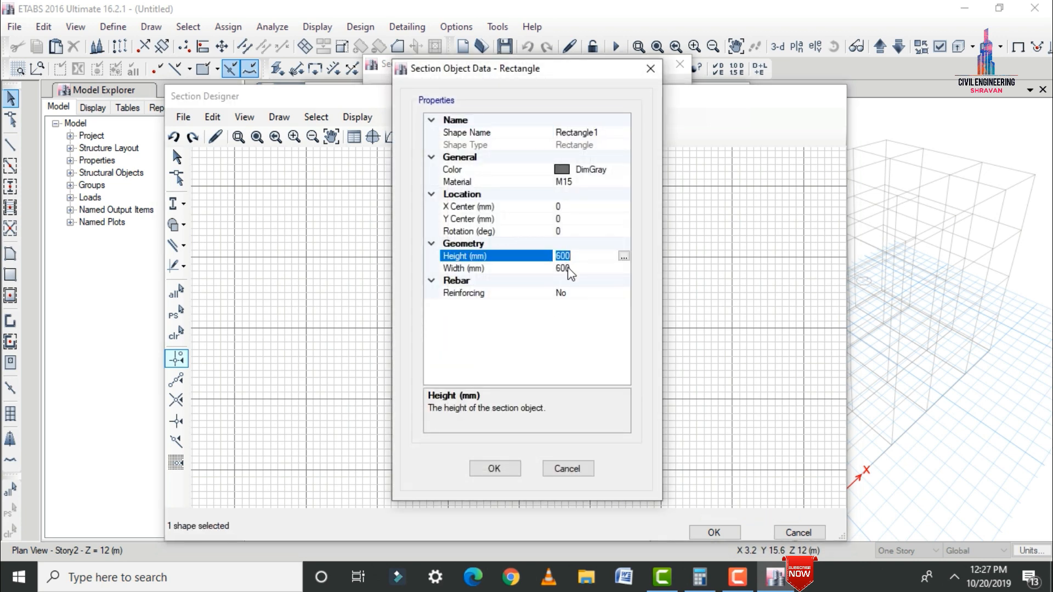
pyautogui.write('3')
pyautogui.click(591, 269)
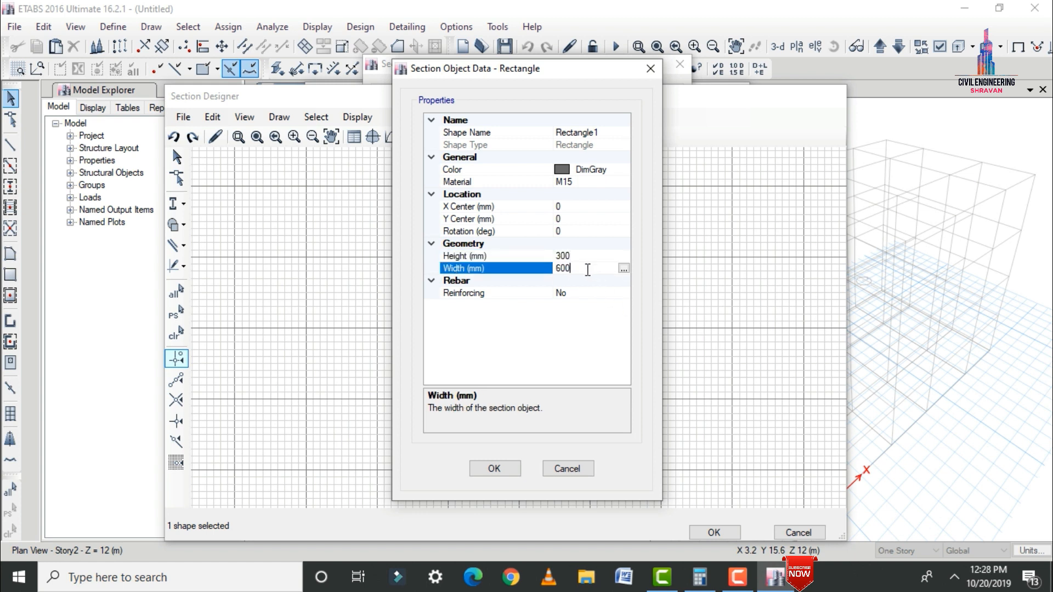
pyautogui.write('3')
pyautogui.click(494, 468)
pyautogui.scroll(5, 526, 338)
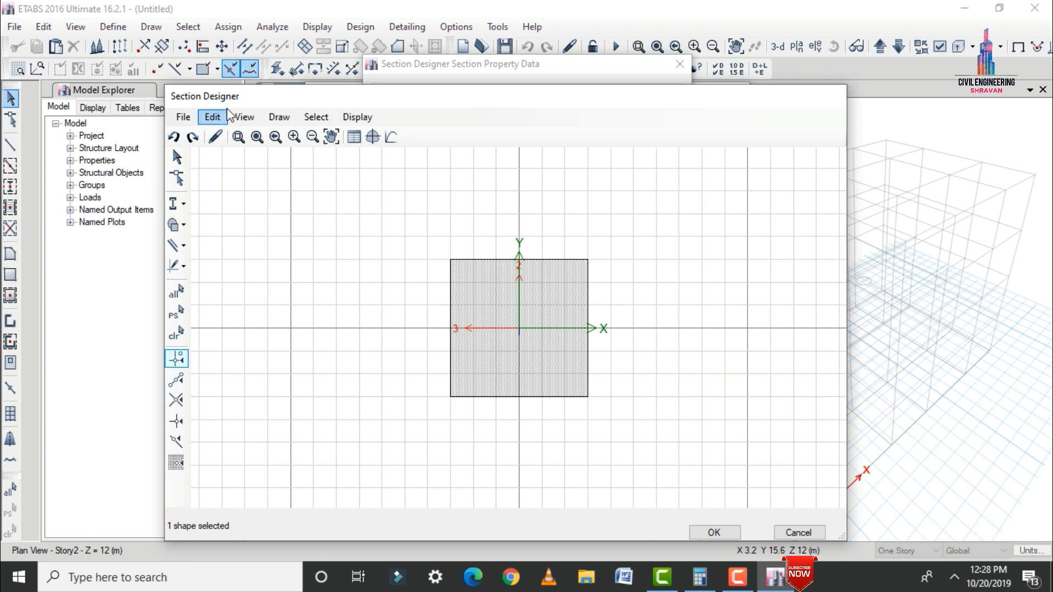
# Draw a rectangular rebar shape centred at the origin of the column section
pyautogui.click(279, 116)
pyautogui.moveTo(317, 220)
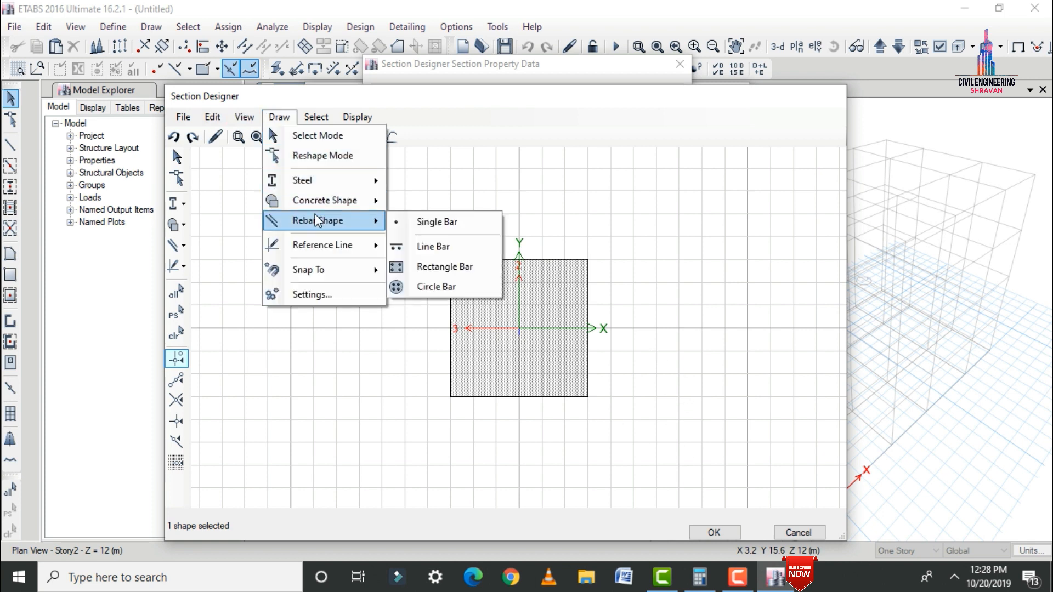
pyautogui.click(428, 268)
pyautogui.click(519, 329)
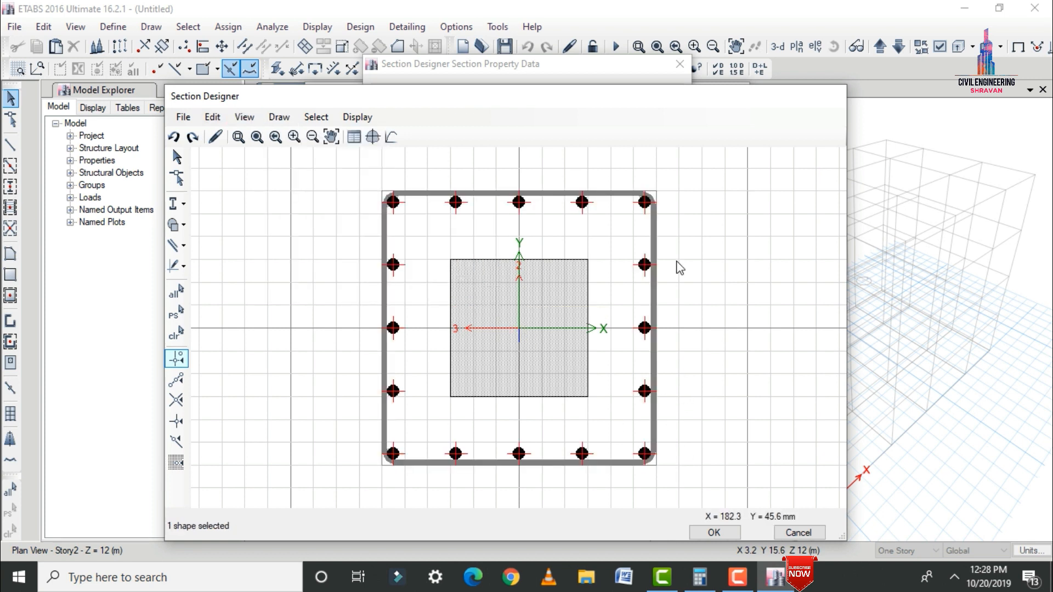
# Set the rectangular rebar shape's height and width to 350 mm each and apply the data
pyautogui.rightClick(657, 196)
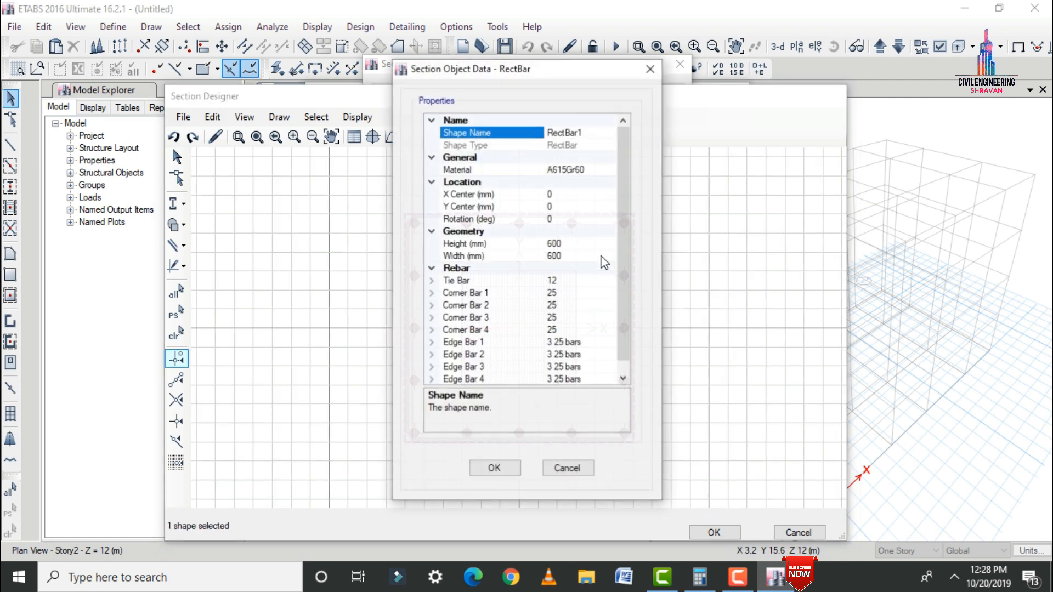
pyautogui.moveTo(566, 70); pyautogui.dragTo(890, 56)
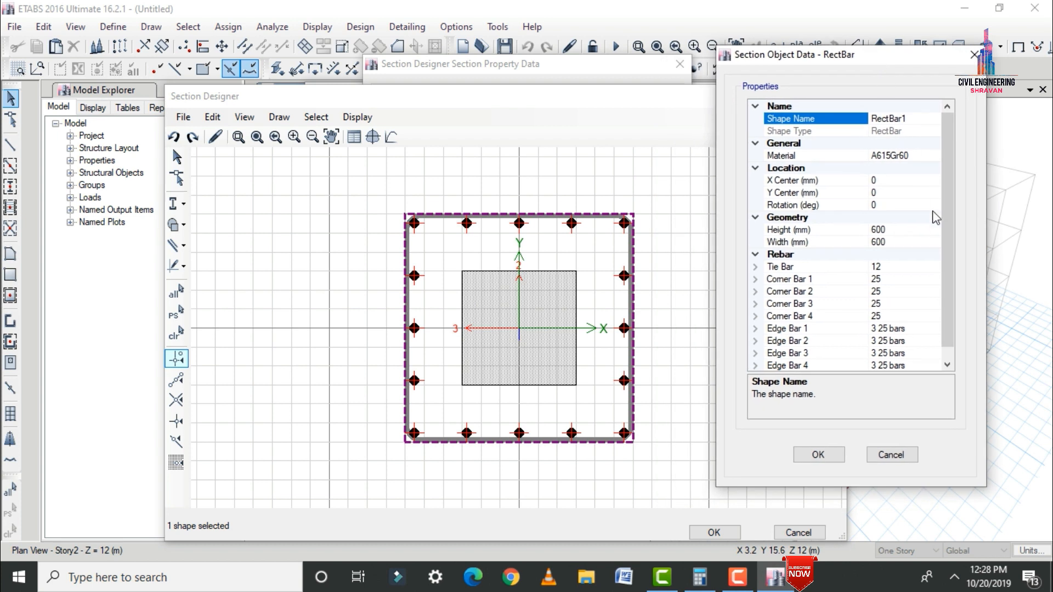
pyautogui.click(917, 230)
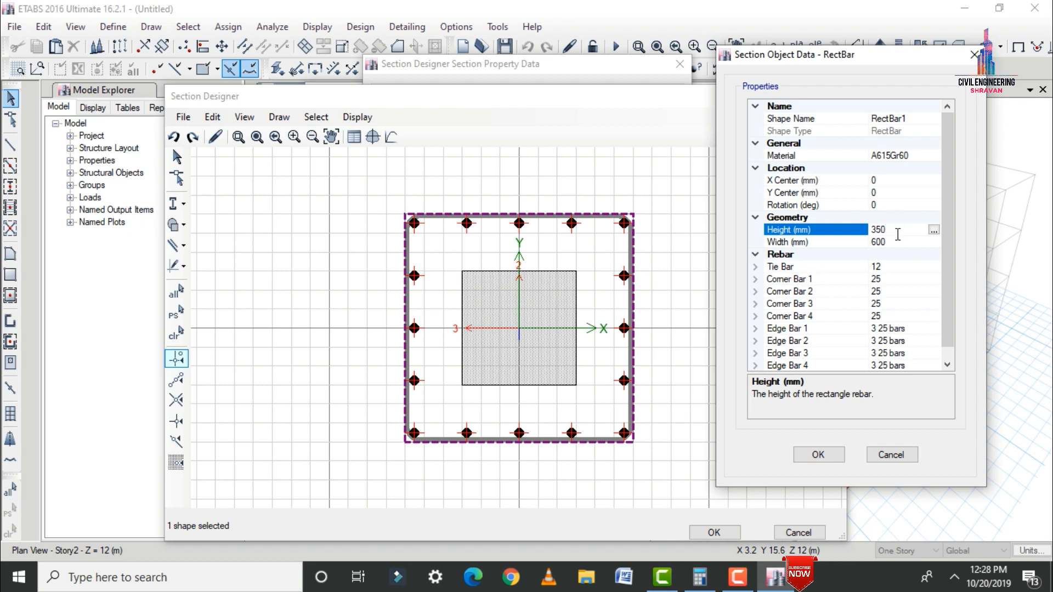
pyautogui.click(883, 242)
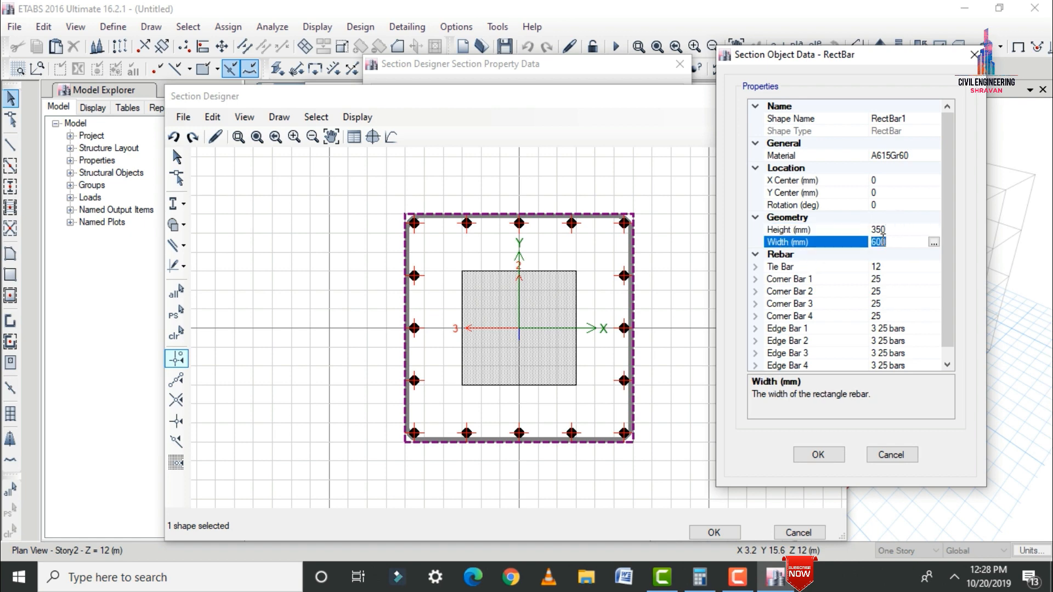
pyautogui.click(818, 454)
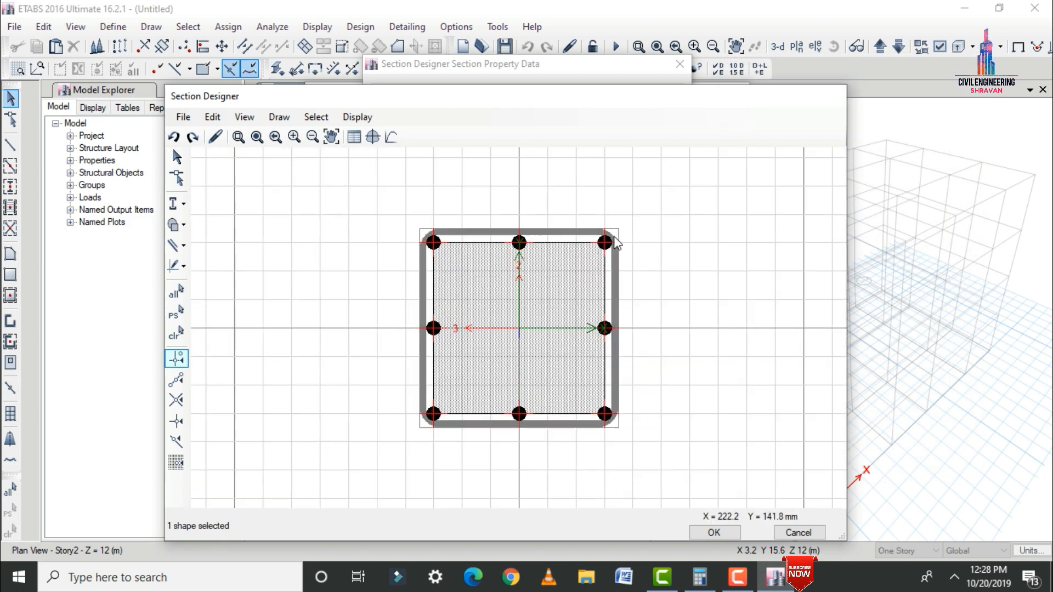
pyautogui.click(597, 244)
pyautogui.rightClick(597, 244)
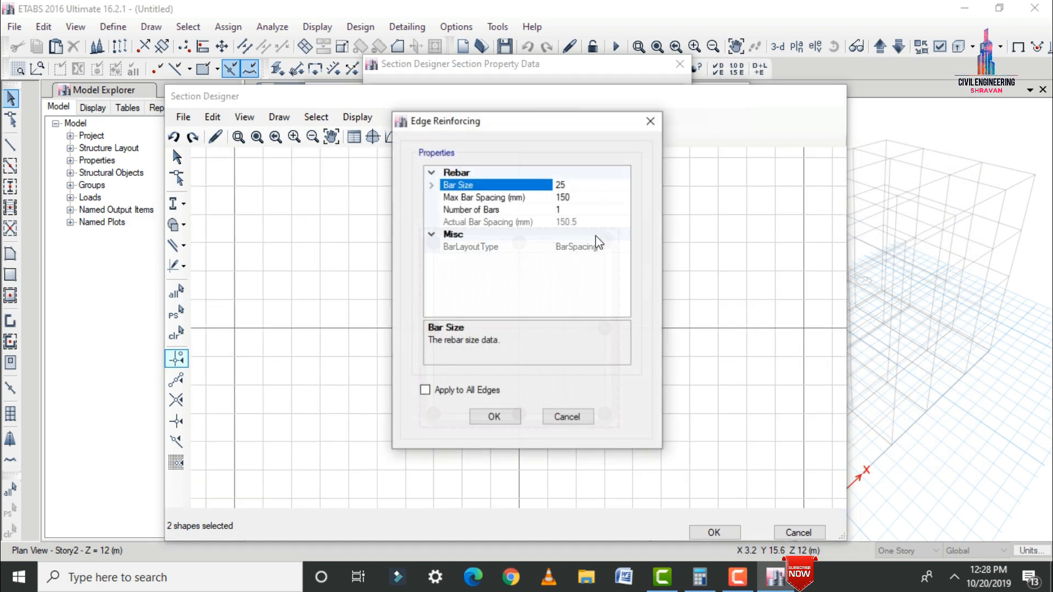
pyautogui.click(650, 121)
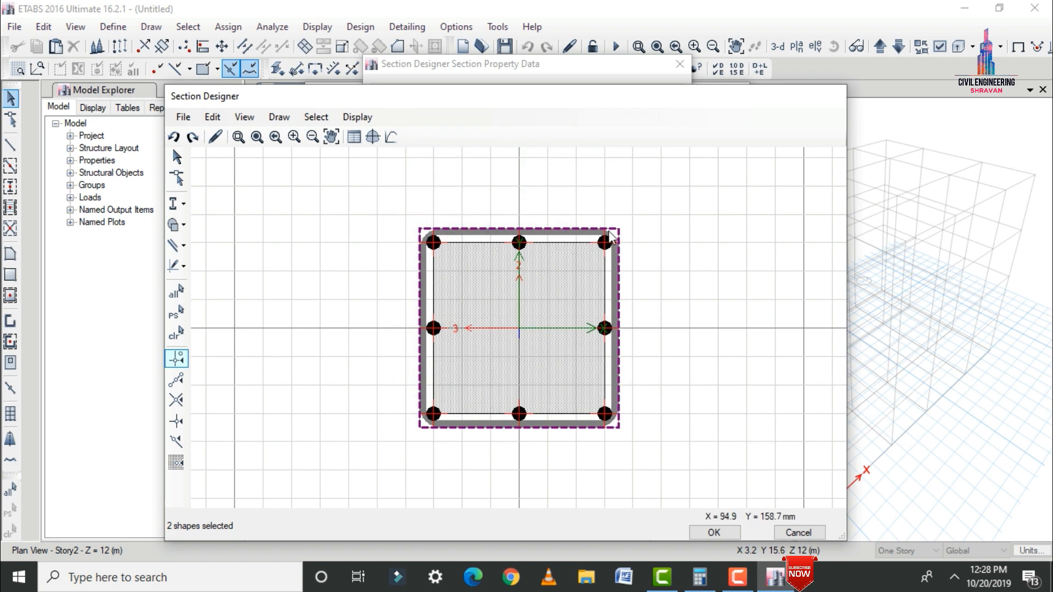
# Set the rectangular rebar shape's height and width to 270 mm each so it fits inside the concrete
pyautogui.scroll(3, 608, 231)
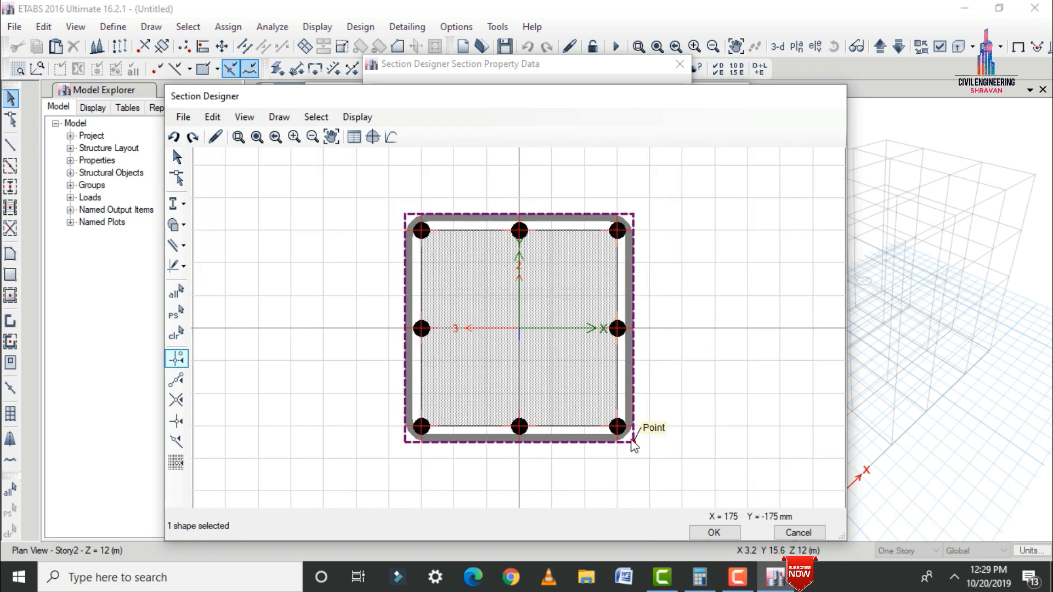
pyautogui.rightClick(633, 441)
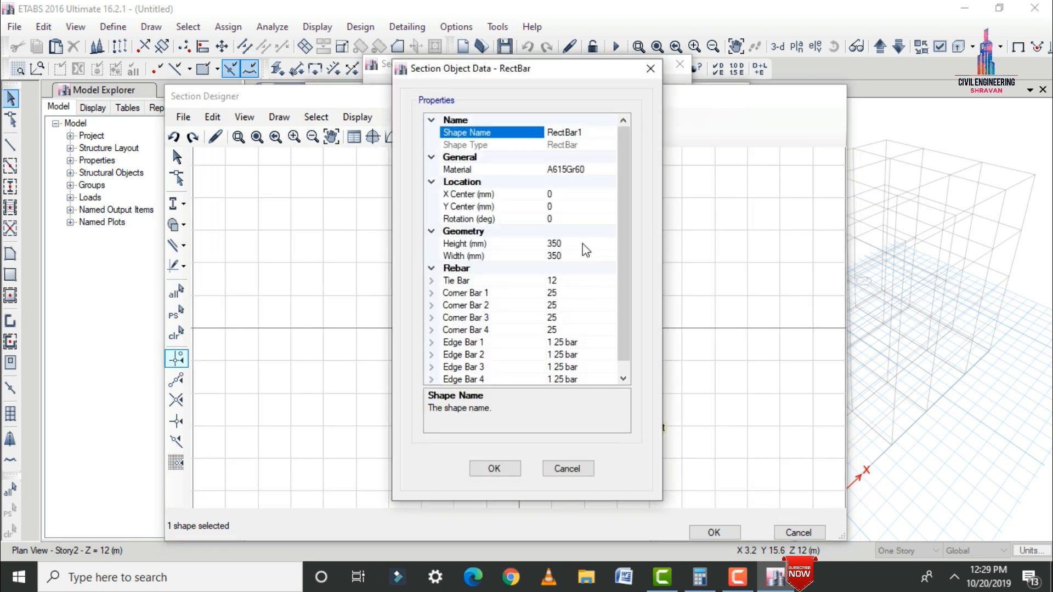
pyautogui.click(582, 244)
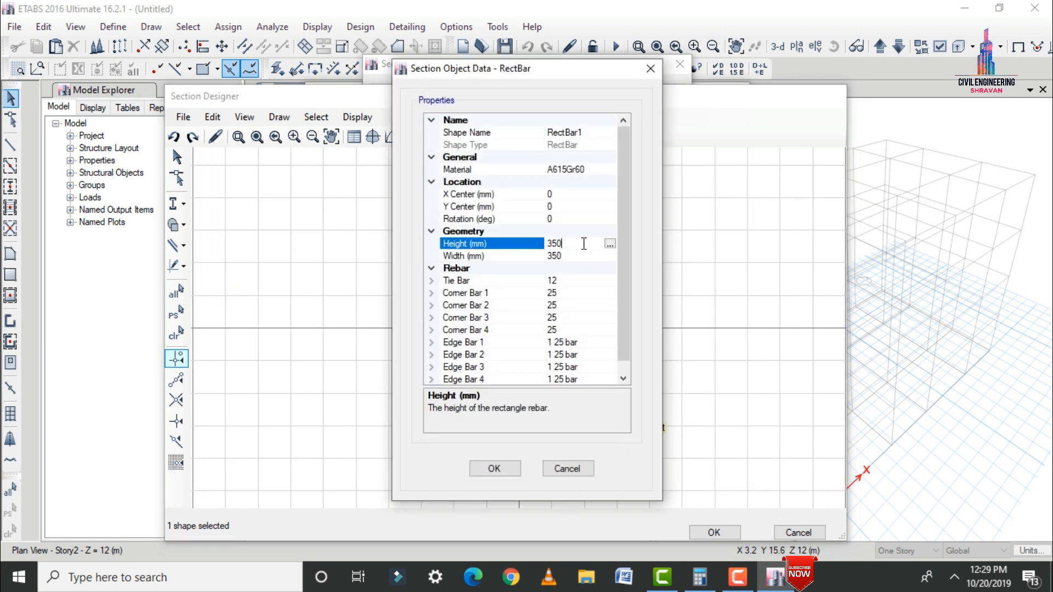
pyautogui.doubleClick(551, 243)
pyautogui.write('270')
pyautogui.click(567, 255)
pyautogui.doubleClick(554, 256)
pyautogui.write('2')
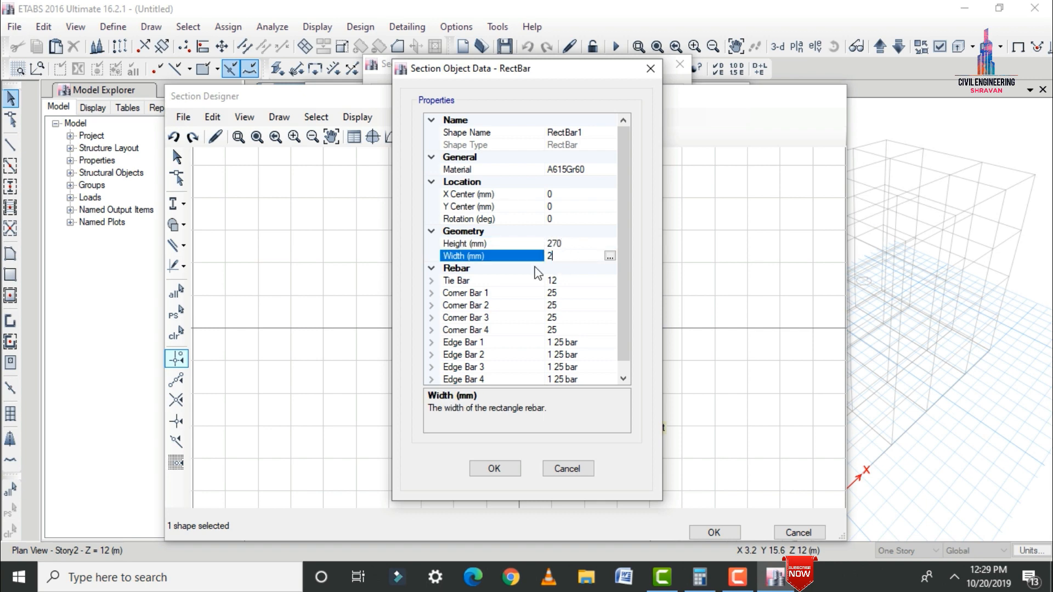
pyautogui.click(492, 469)
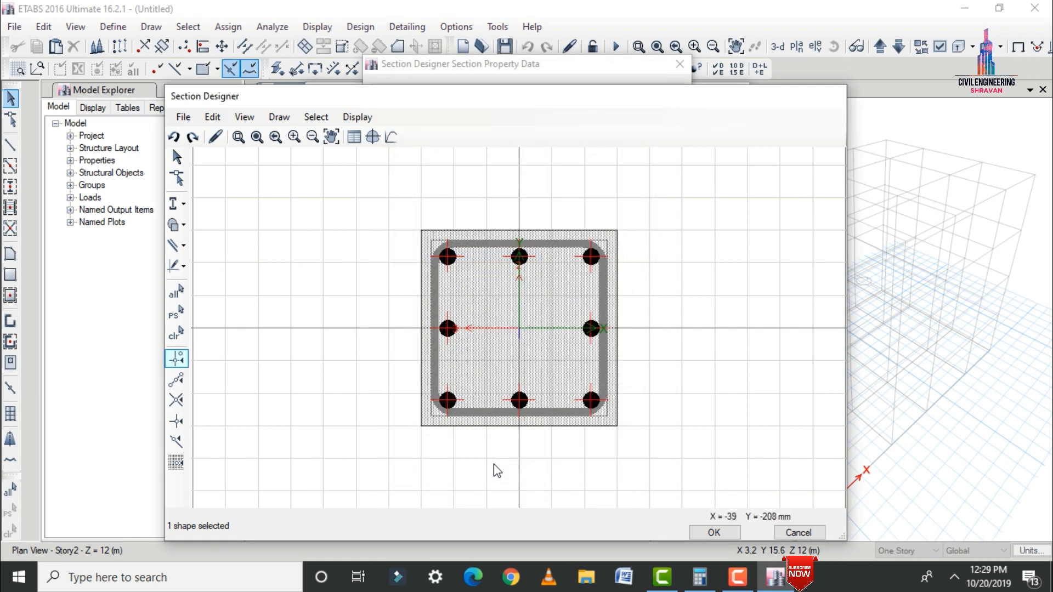
# Set the corner rebar size to 12 and apply it to all corners
pyautogui.rightClick(592, 257)
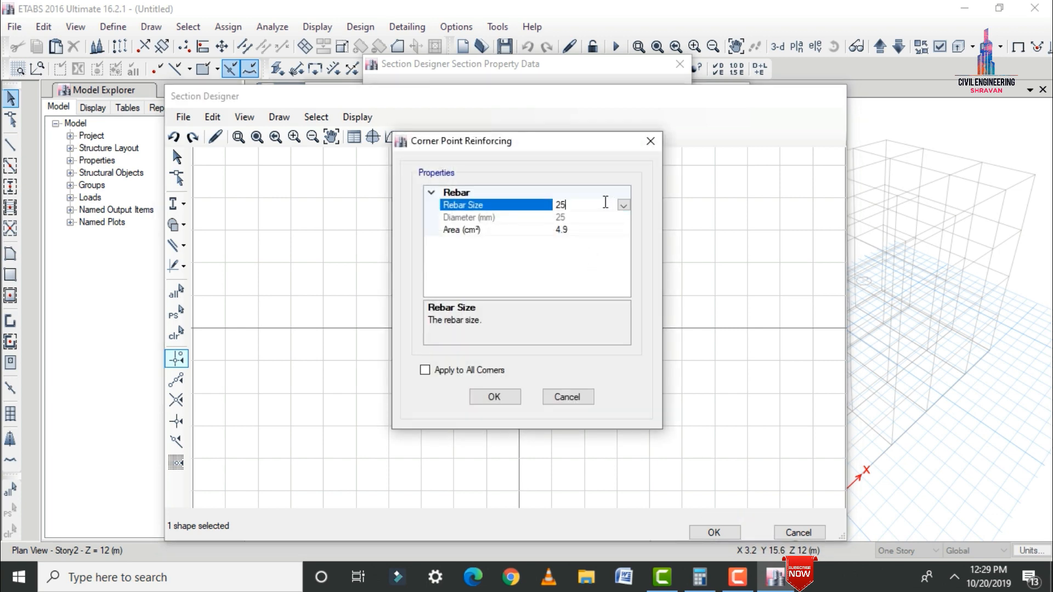
pyautogui.moveTo(605, 203); pyautogui.dragTo(553, 215)
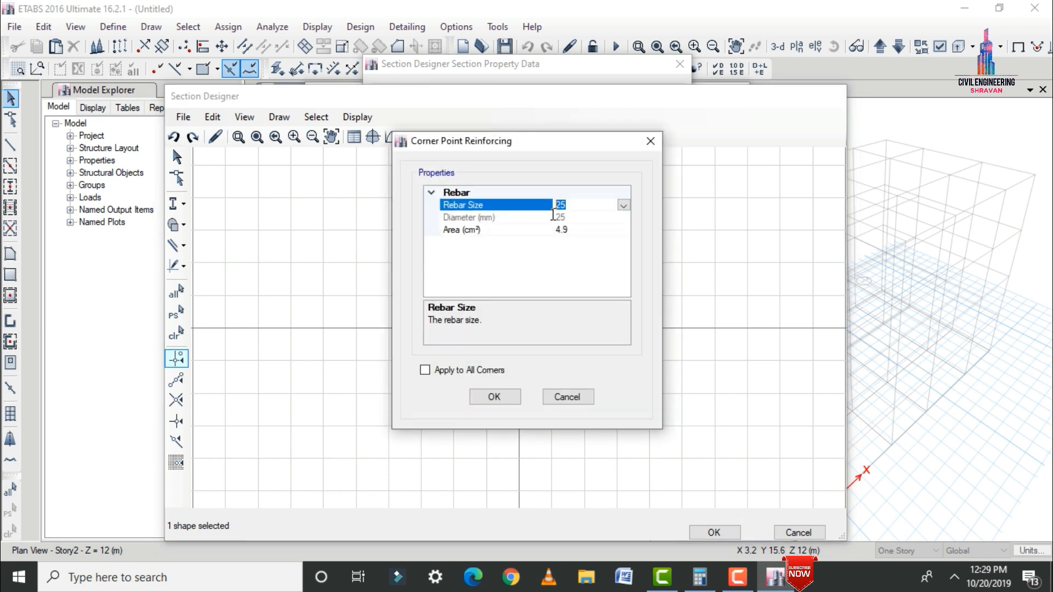
pyautogui.click(475, 372)
pyautogui.click(578, 204)
pyautogui.click(624, 216)
pyautogui.click(617, 204)
pyautogui.click(623, 205)
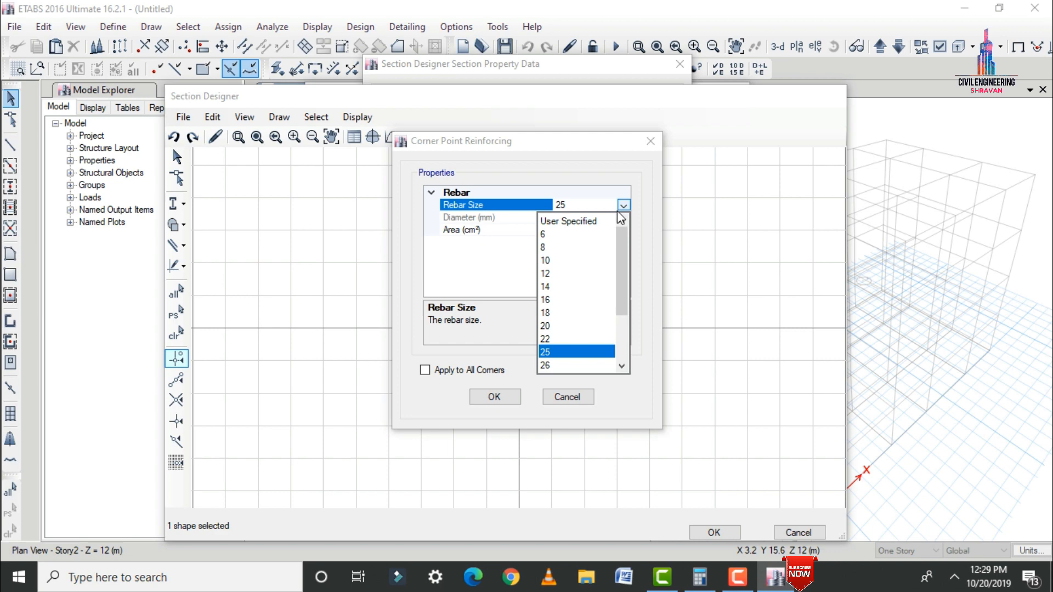
pyautogui.click(549, 273)
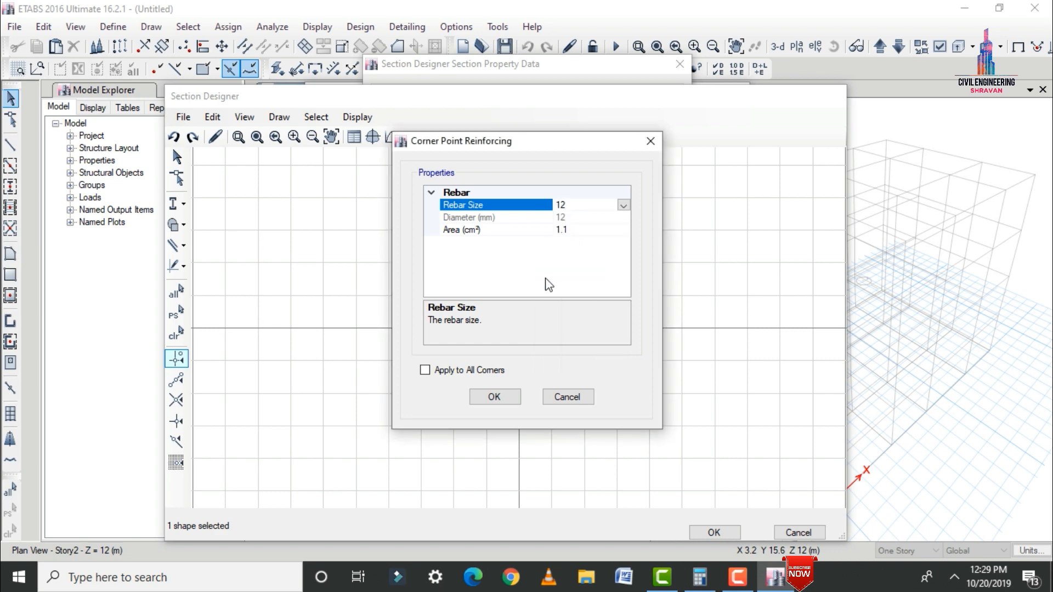
pyautogui.click(425, 370)
pyautogui.click(491, 397)
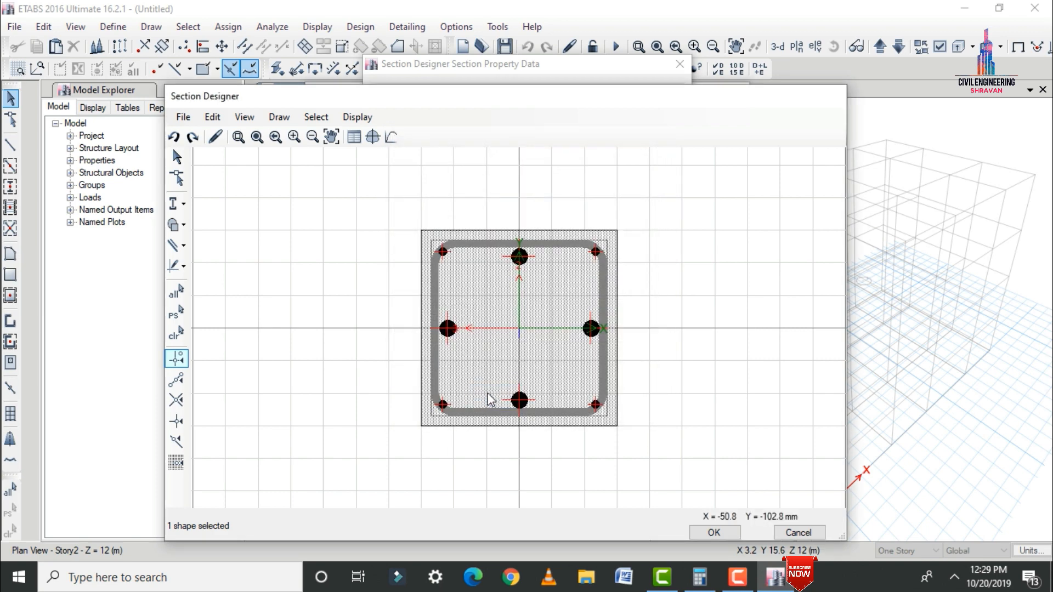
# Set the edge reinforcing bar size to 12 and apply it to all edges
pyautogui.click(453, 332)
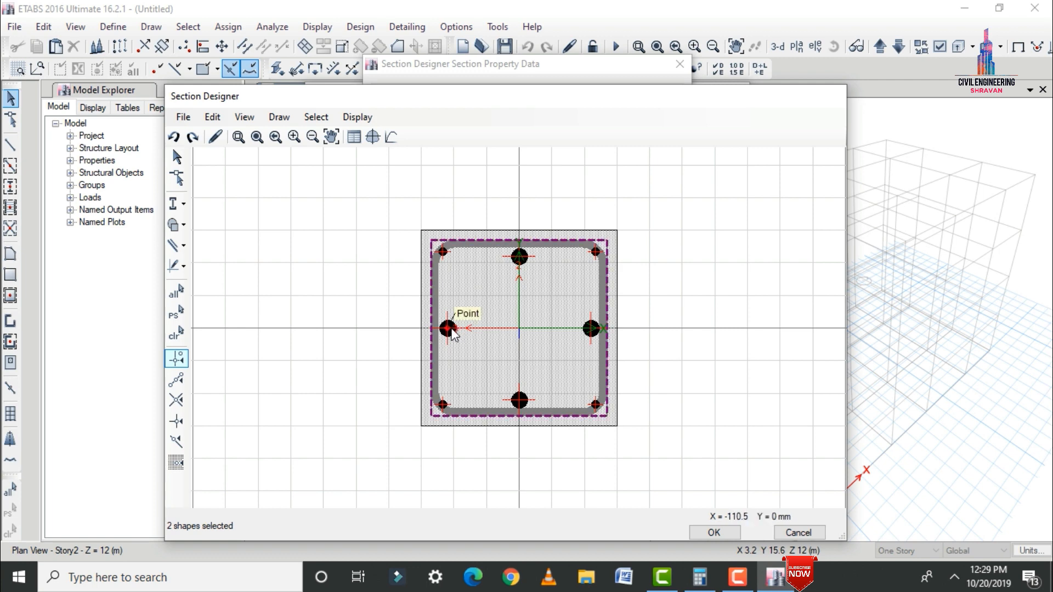
pyautogui.rightClick(453, 332)
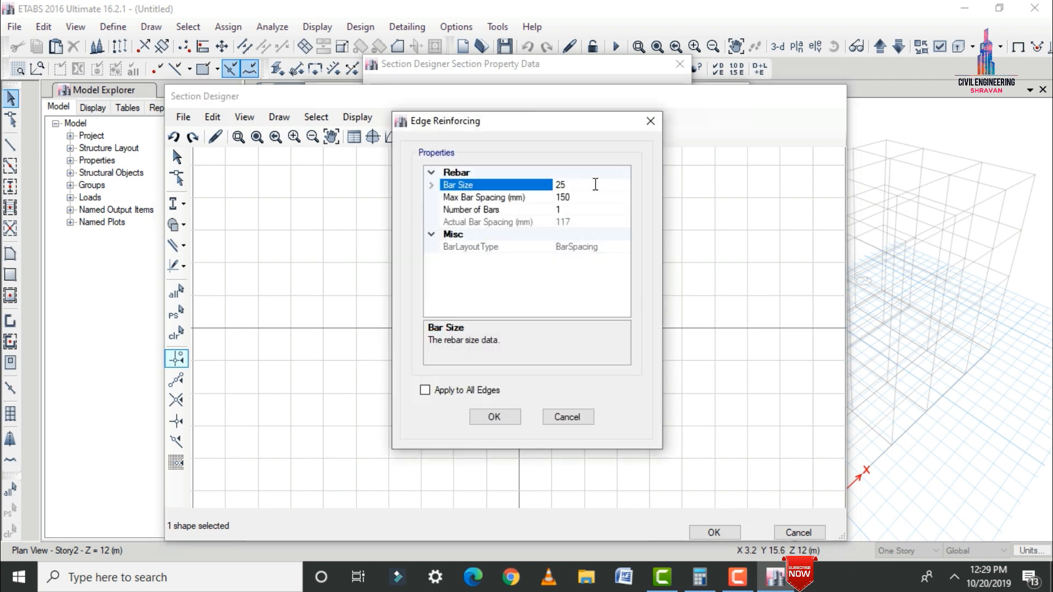
pyautogui.doubleClick(602, 184)
pyautogui.write('12')
pyautogui.click(425, 389)
pyautogui.click(496, 416)
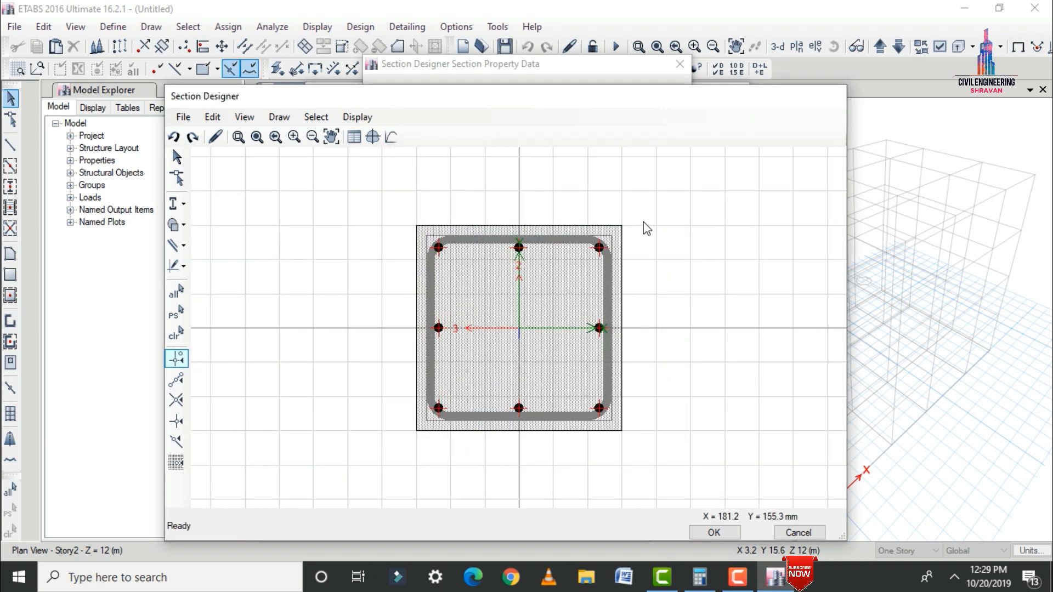
# Draw a second solid concrete rectangle centred at the origin, around the existing column shape
pyautogui.click(279, 117)
pyautogui.moveTo(342, 200)
pyautogui.click(433, 199)
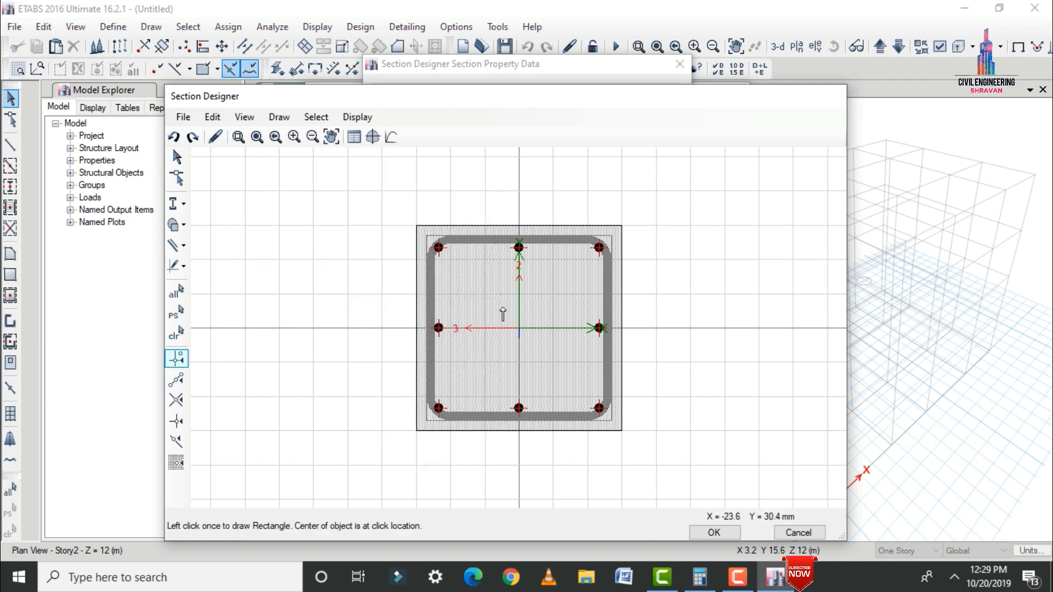
pyautogui.click(516, 327)
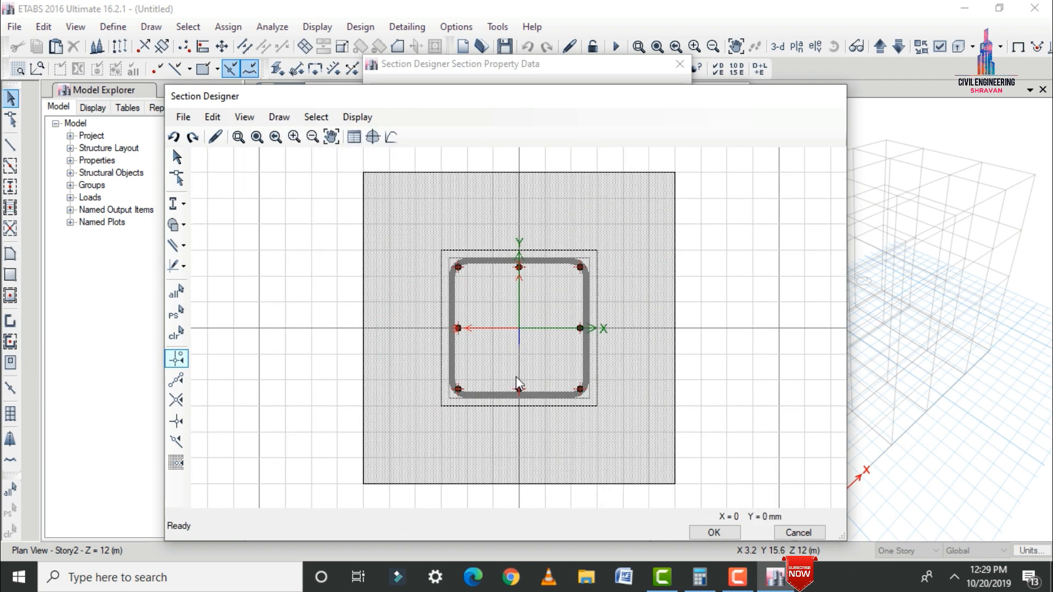
# Set the second concrete rectangle's height and width to 400 mm each and apply the shape data
pyautogui.rightClick(628, 228)
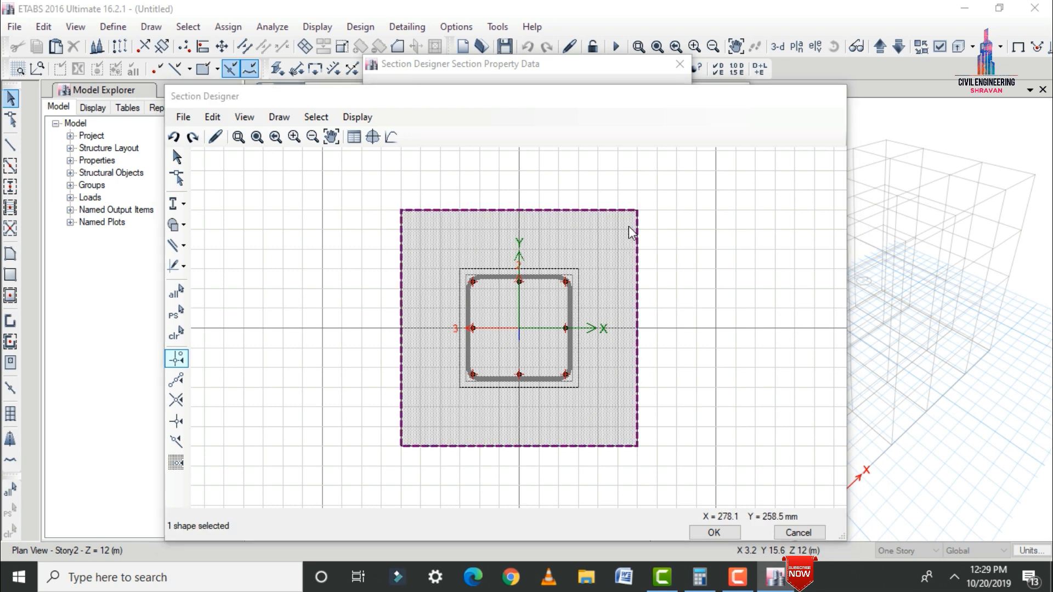
pyautogui.click(593, 255)
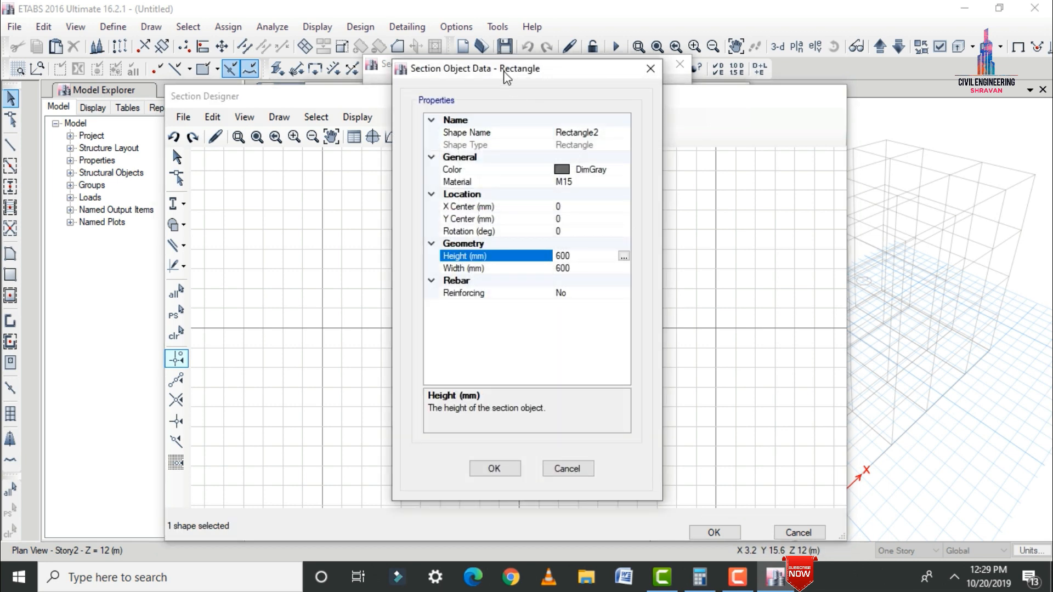
pyautogui.moveTo(503, 76); pyautogui.dragTo(779, 67)
pyautogui.doubleClick(847, 246)
pyautogui.write('400')
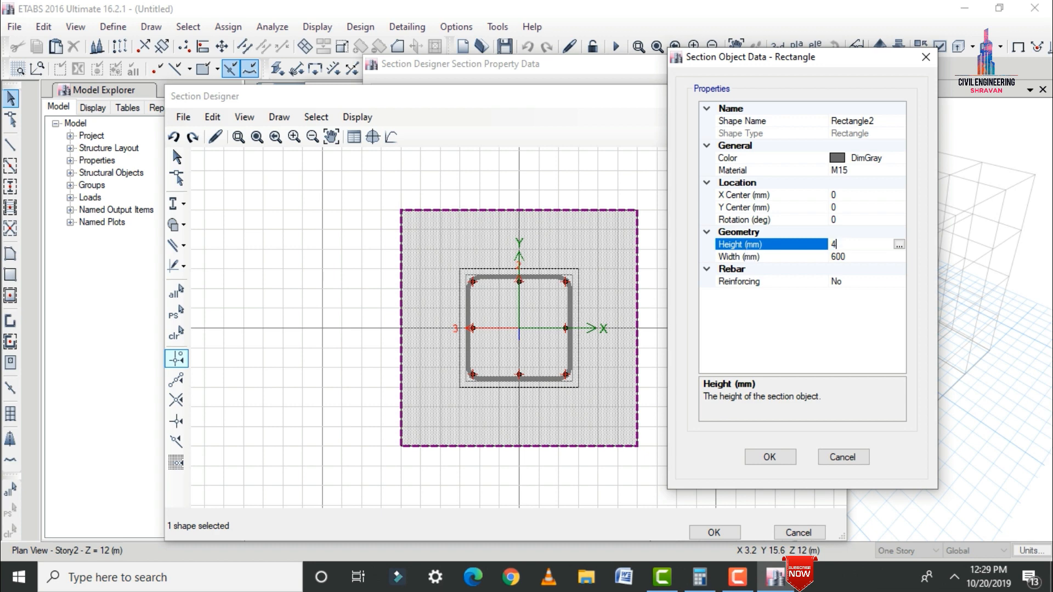
pyautogui.click(858, 258)
pyautogui.doubleClick(833, 257)
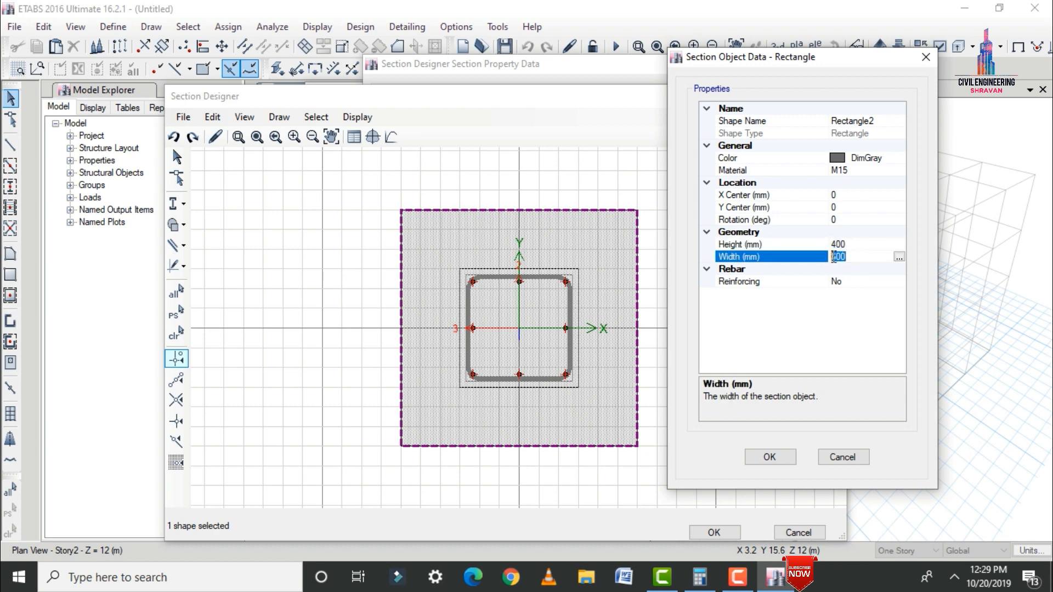
pyautogui.write('400')
pyautogui.click(769, 458)
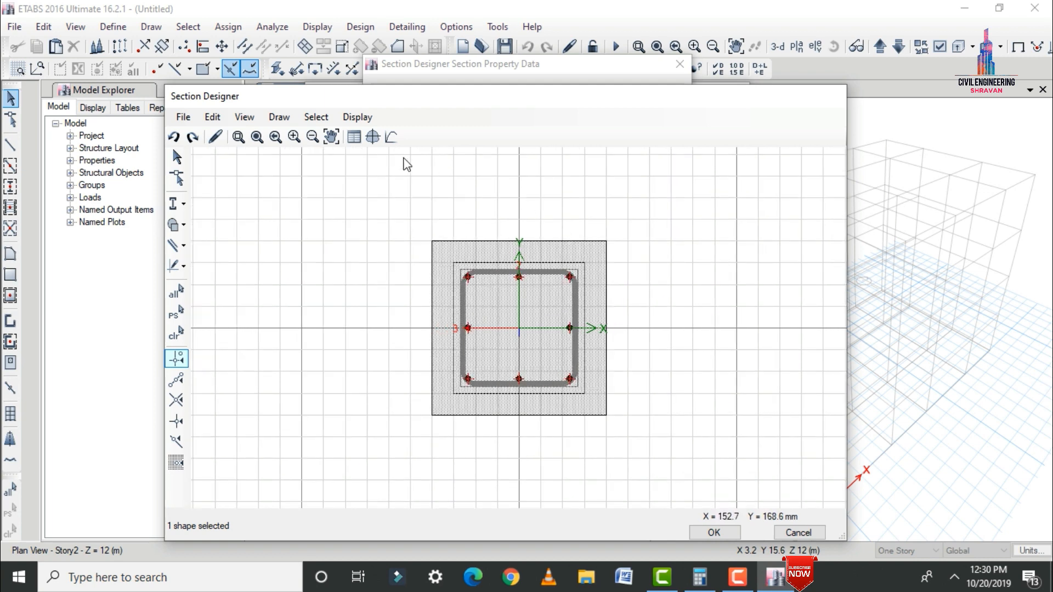
# Draw a second rectangular rebar shape centred at the origin of the column section
pyautogui.click(280, 117)
pyautogui.moveTo(341, 225)
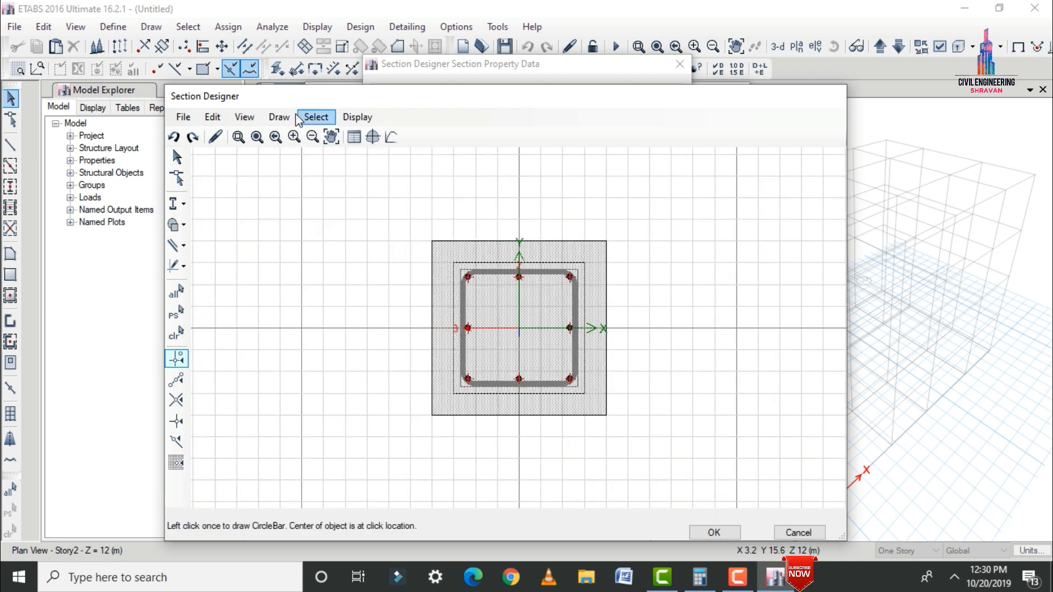
pyautogui.click(279, 116)
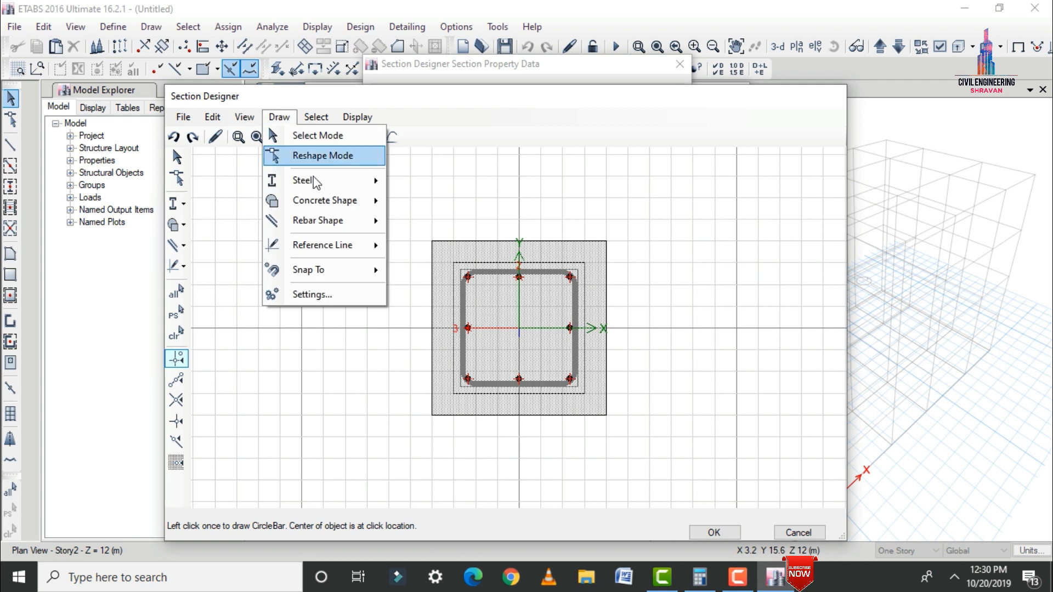
pyautogui.click(319, 220)
pyautogui.click(290, 122)
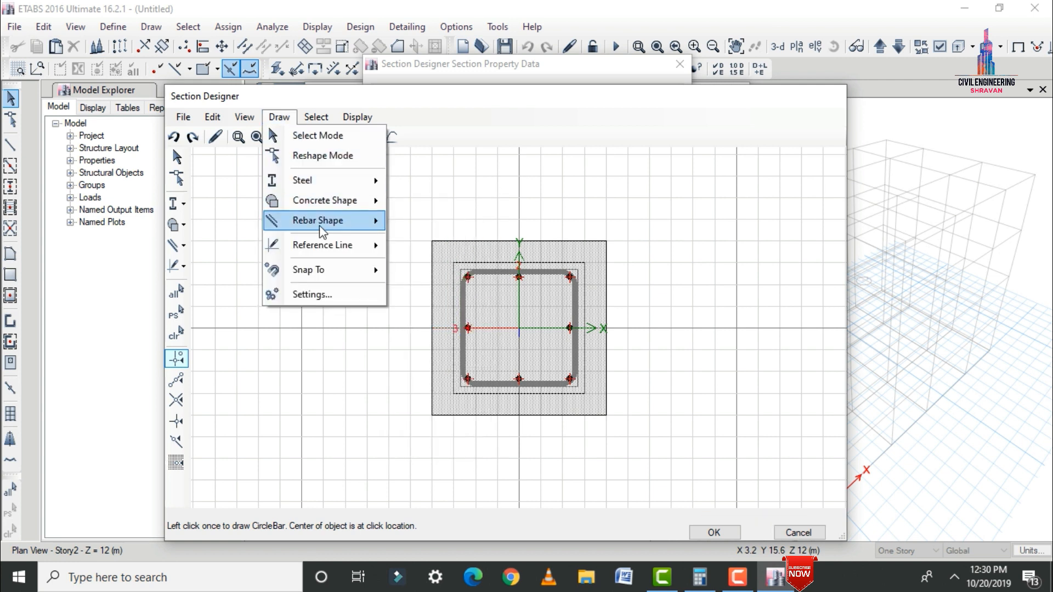
pyautogui.moveTo(322, 220)
pyautogui.click(421, 266)
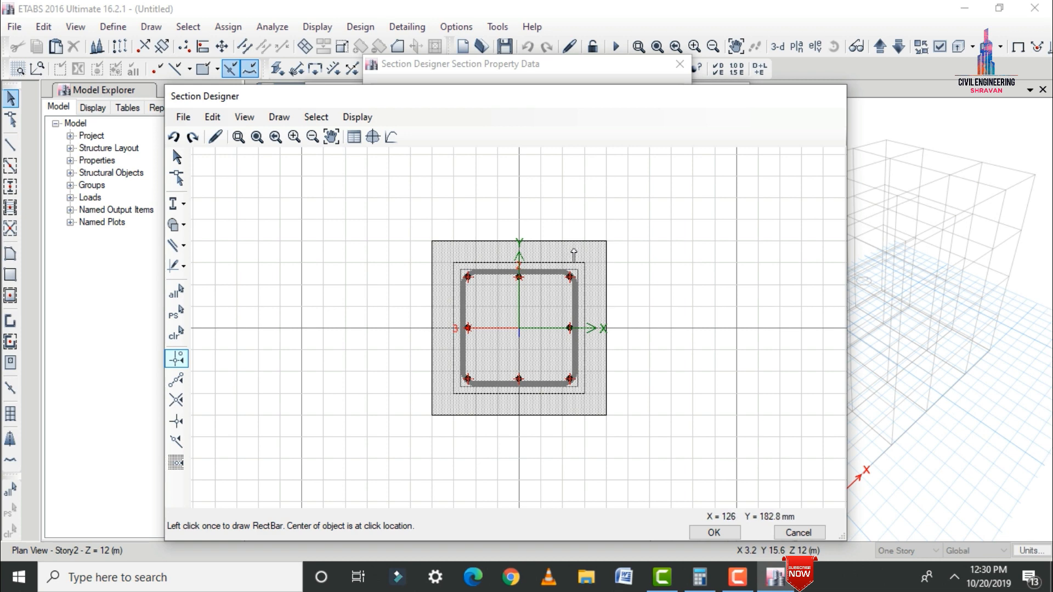
pyautogui.click(519, 328)
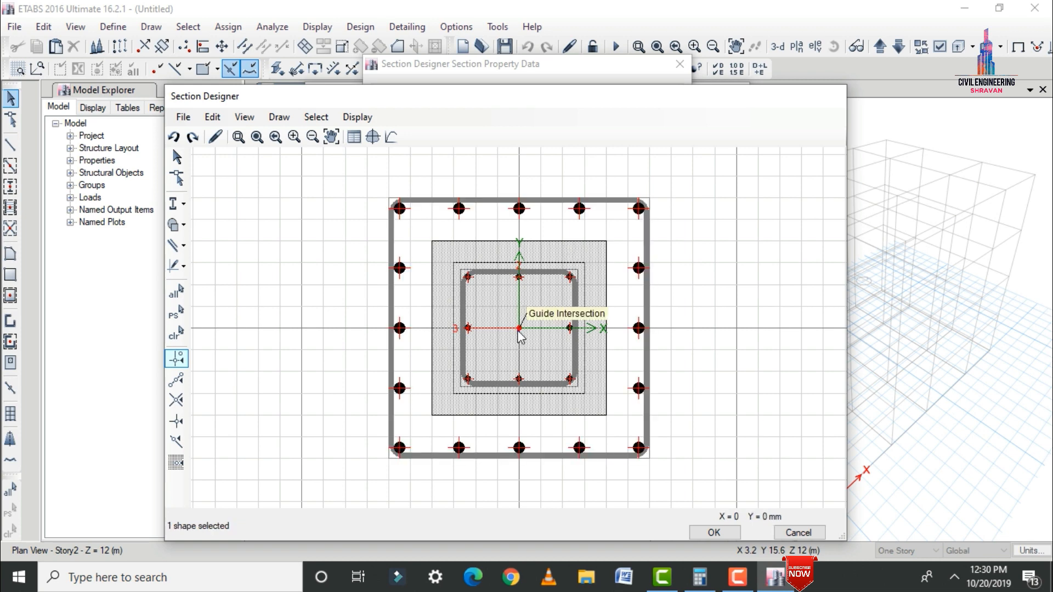
# Set the height and width of the second rectangular rebar shape to 370 mm each
pyautogui.click(626, 223)
pyautogui.rightClick(627, 222)
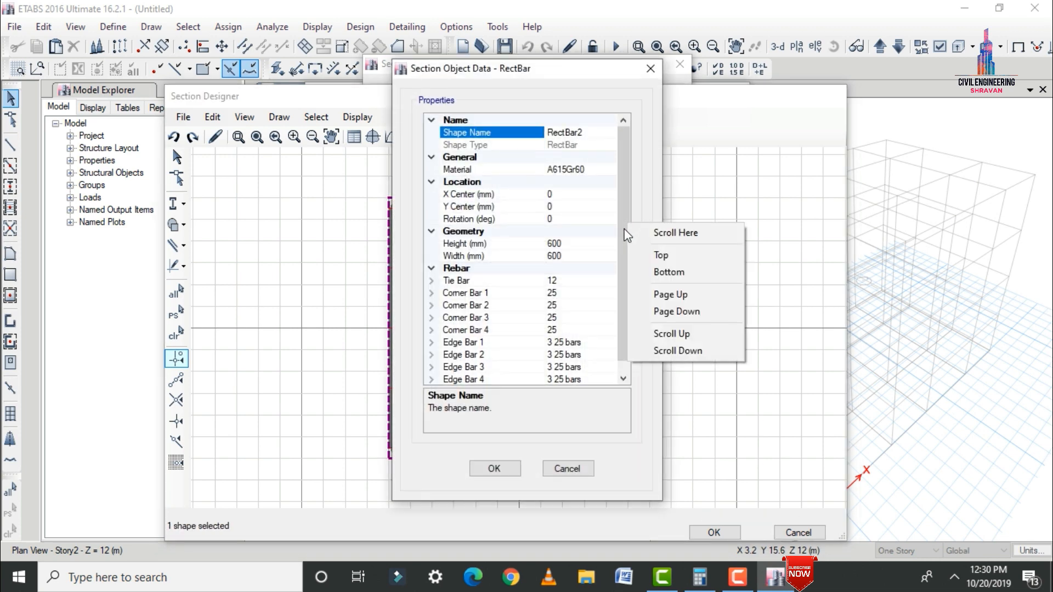
pyautogui.click(581, 244)
pyautogui.click(545, 244)
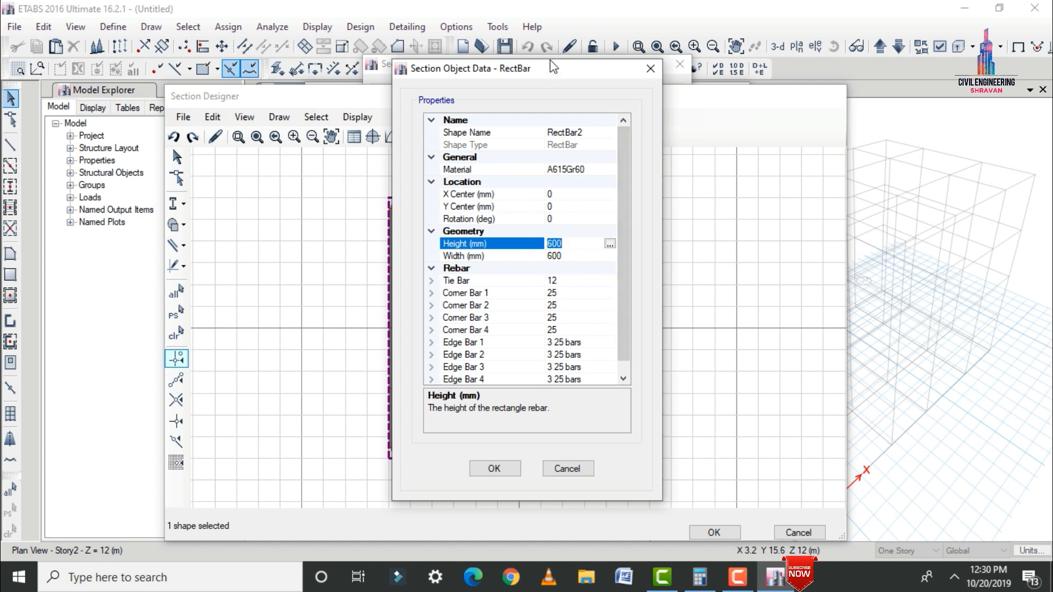
pyautogui.moveTo(551, 61)
pyautogui.mouseDown()
pyautogui.moveTo(856, 110)
pyautogui.moveTo(876, 103)
pyautogui.mouseUp()
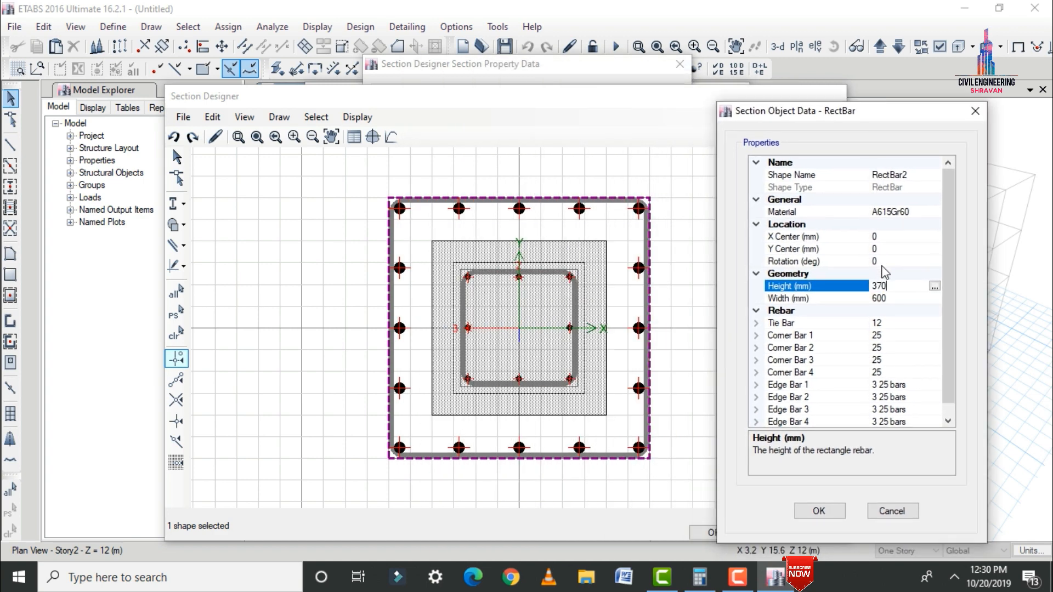
pyautogui.press('Down')
pyautogui.write('3')
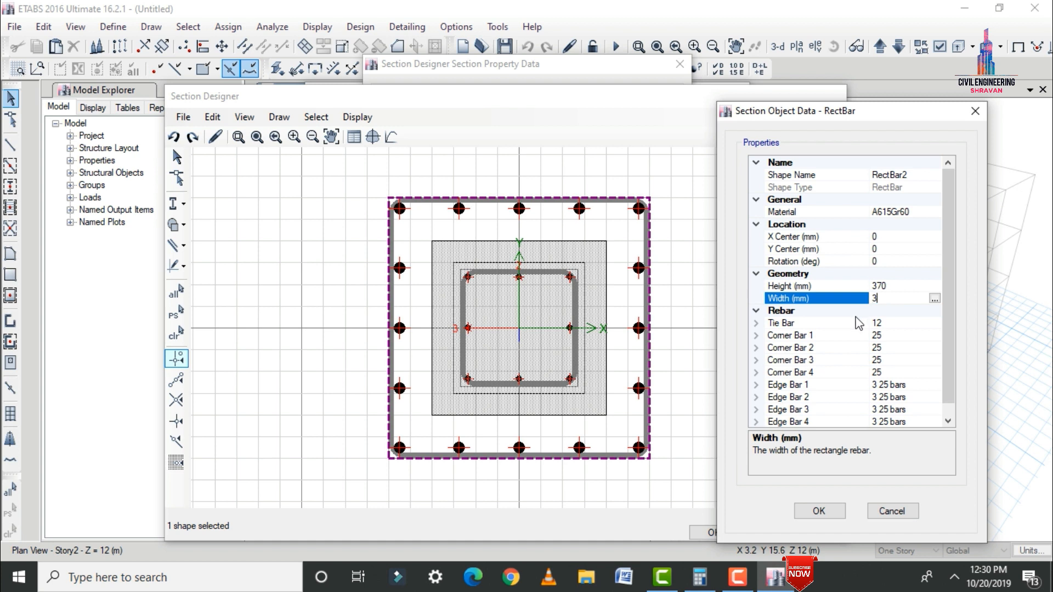
# Set all four corner bars of the second rebar shape to size 16 and apply the shape data
pyautogui.click(896, 336)
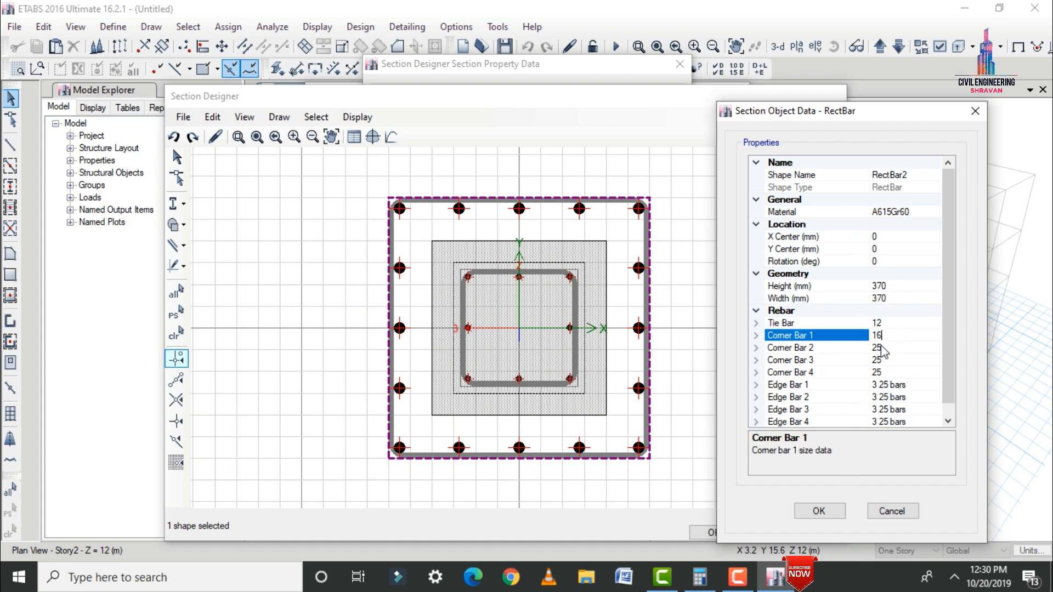
pyautogui.click(886, 349)
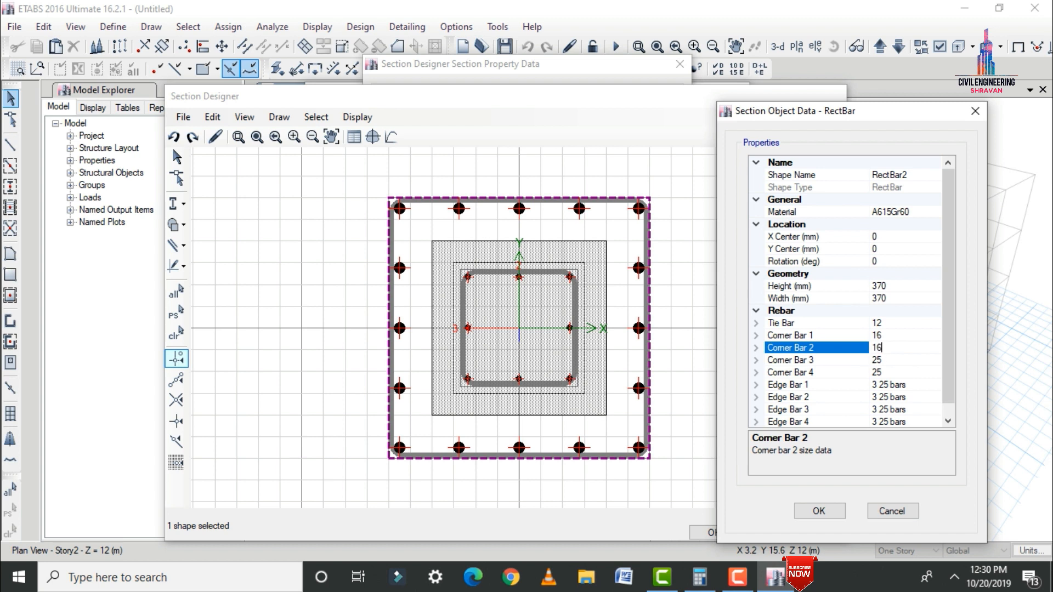
pyautogui.click(884, 360)
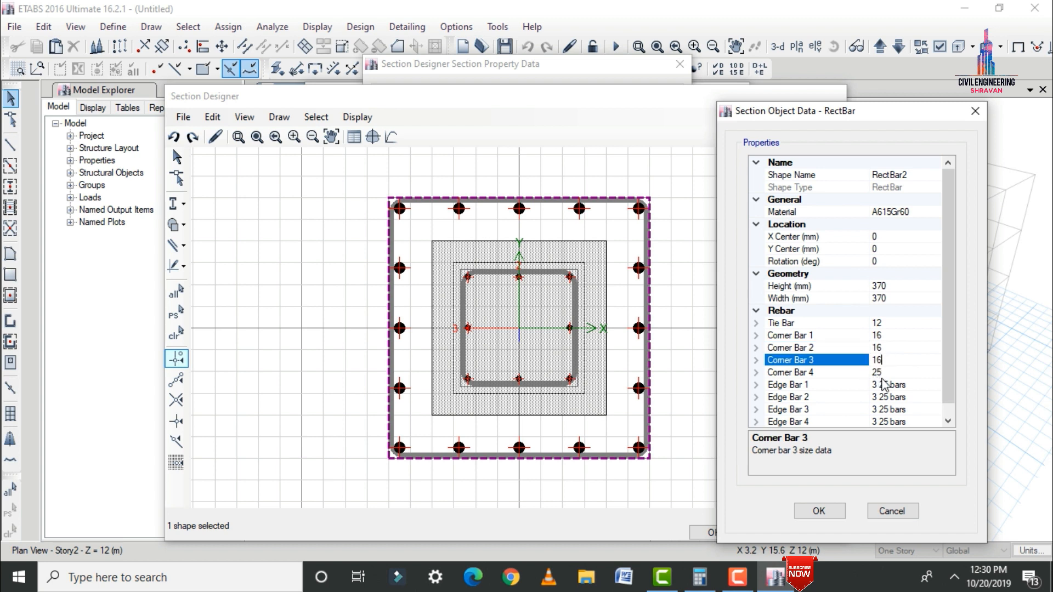
pyautogui.click(886, 374)
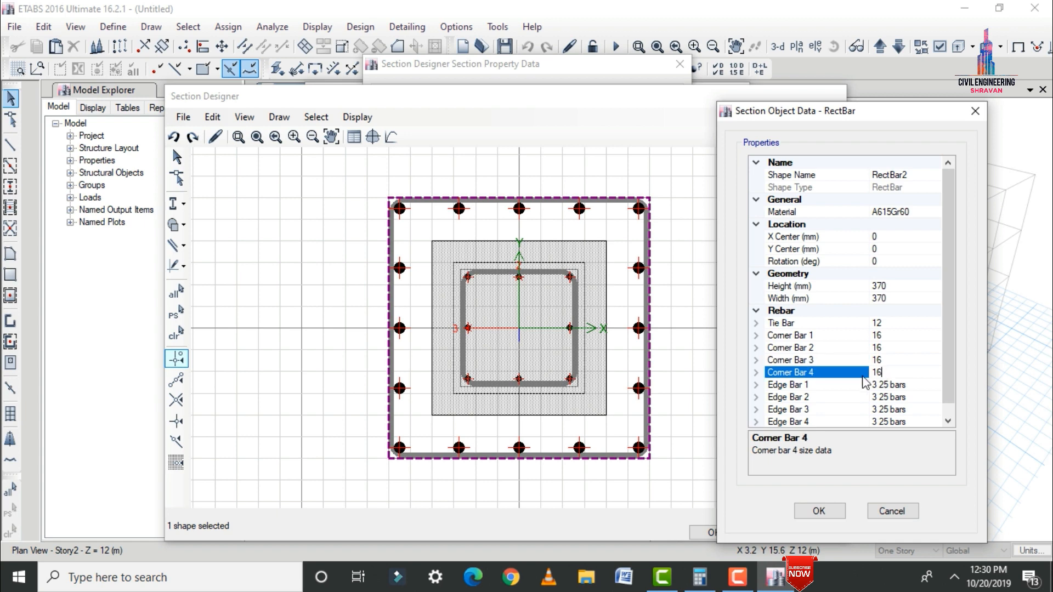
pyautogui.write('16')
pyautogui.click(968, 386)
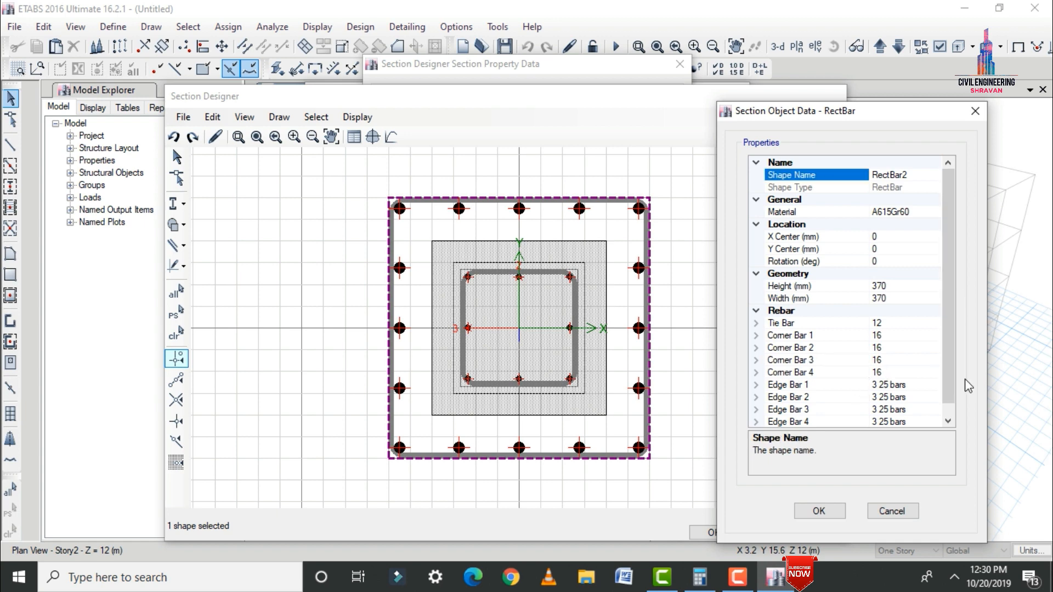
pyautogui.click(839, 507)
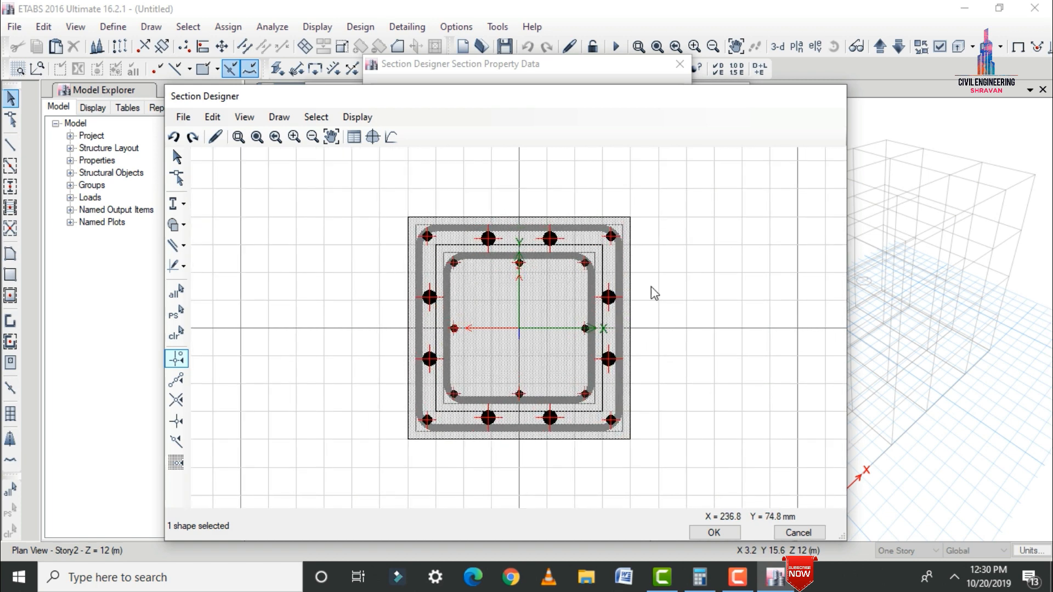
# Set the outer rebar shape's edge reinforcing bar size to 16 and apply it to all edges
pyautogui.click(610, 300)
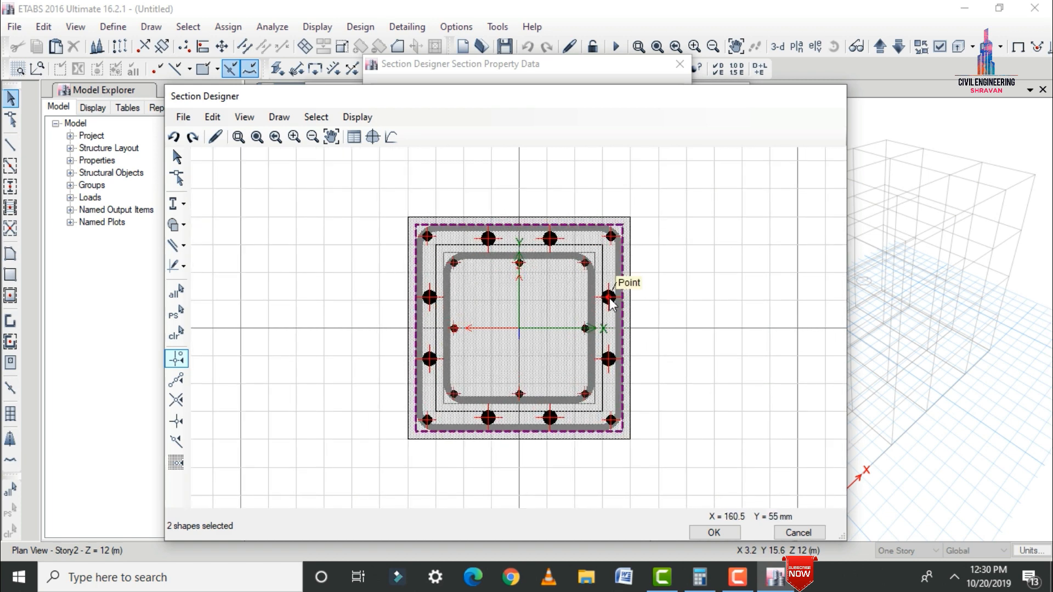
pyautogui.rightClick(610, 301)
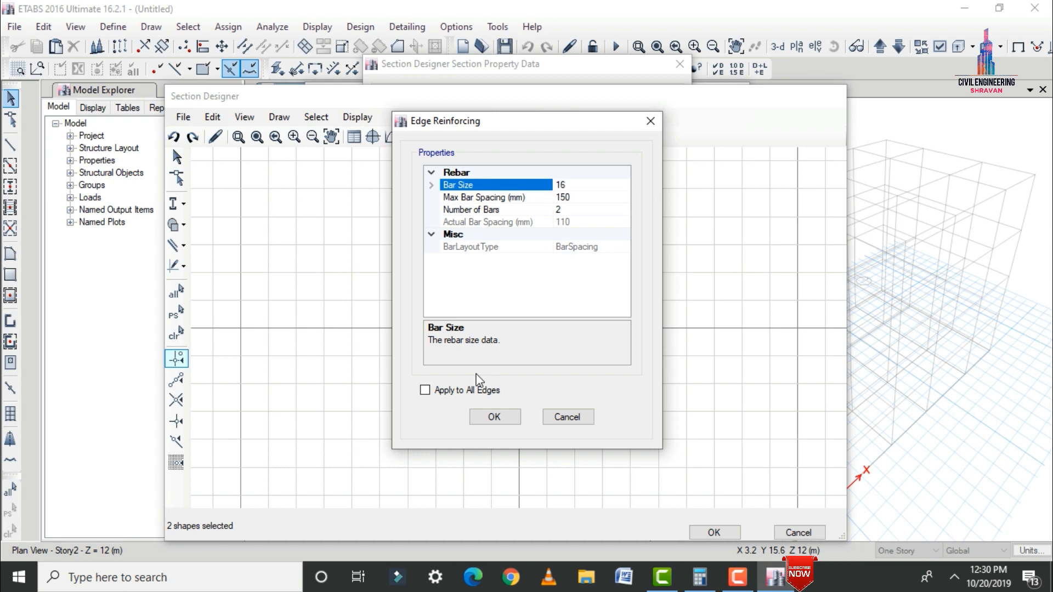
pyautogui.click(461, 391)
pyautogui.click(494, 418)
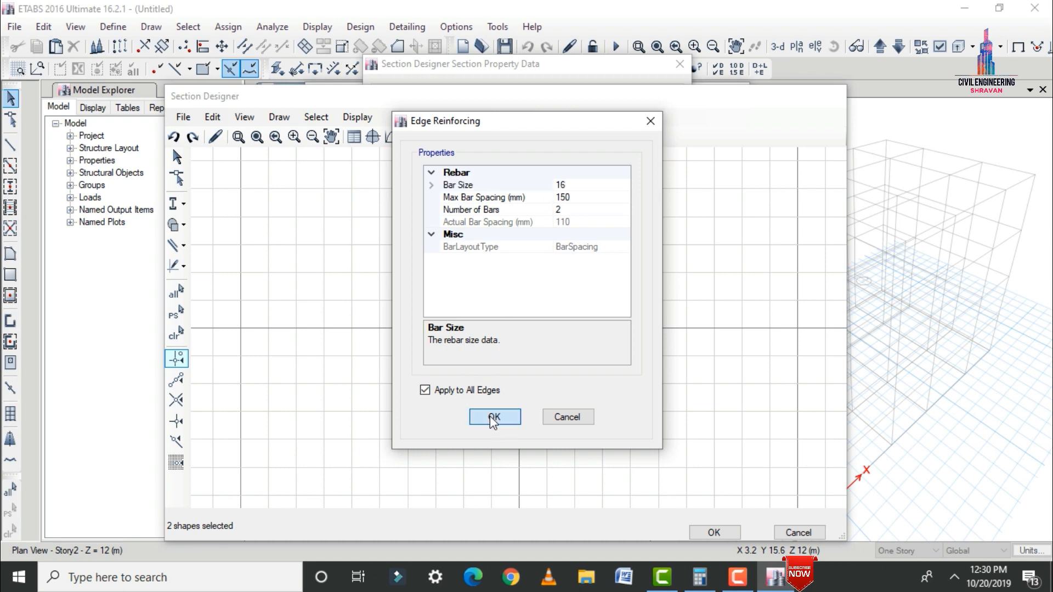
pyautogui.click(582, 275)
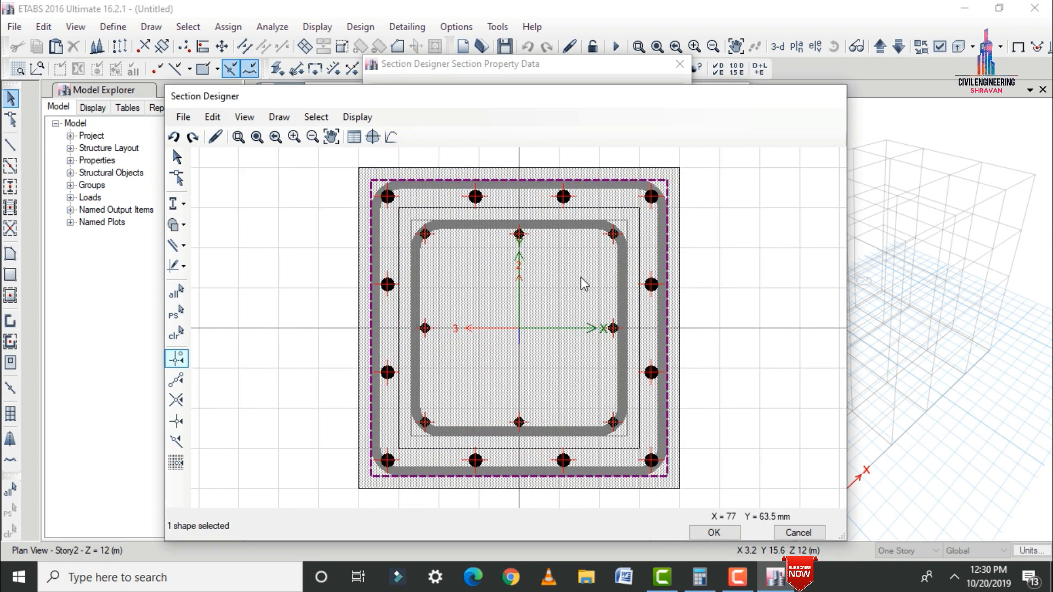
pyautogui.rightClick(556, 289)
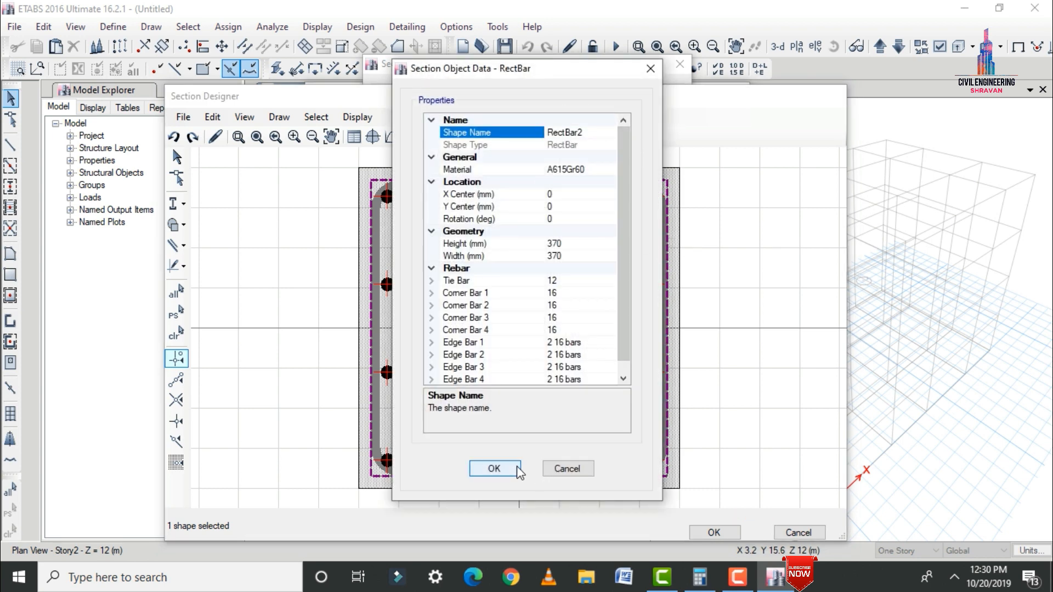
pyautogui.click(495, 468)
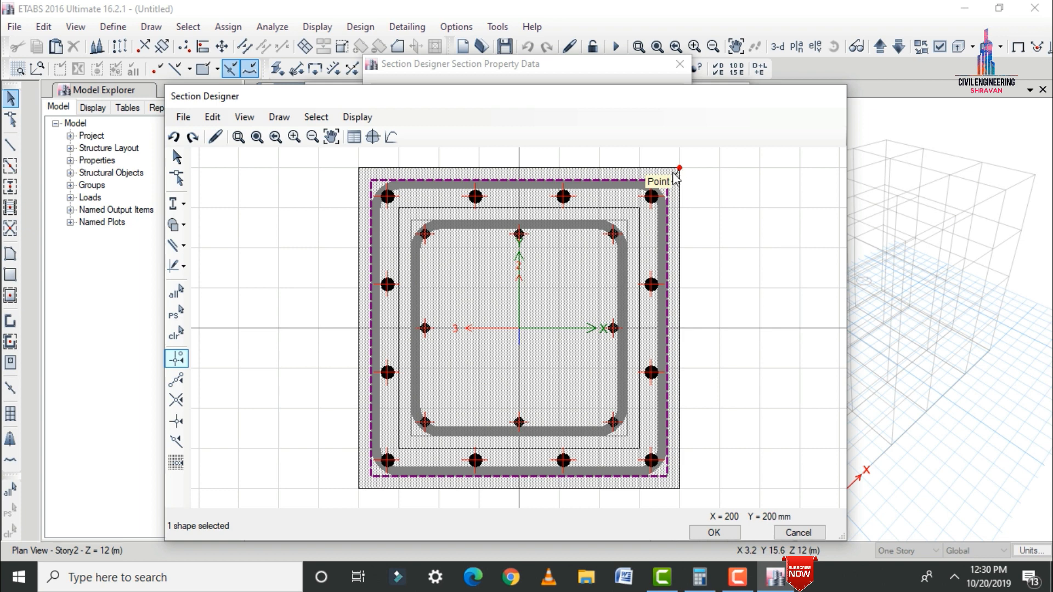
# Assign the M30 material to the outer 400 mm concrete rectangle
pyautogui.scroll(1, 736, 211)
pyautogui.click(721, 225)
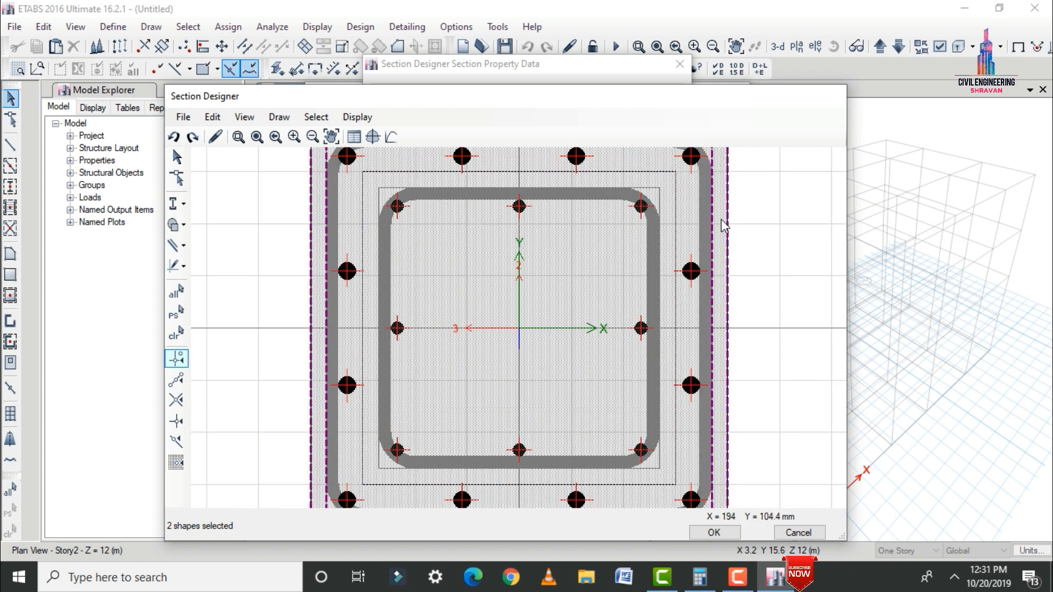
pyautogui.rightClick(704, 207)
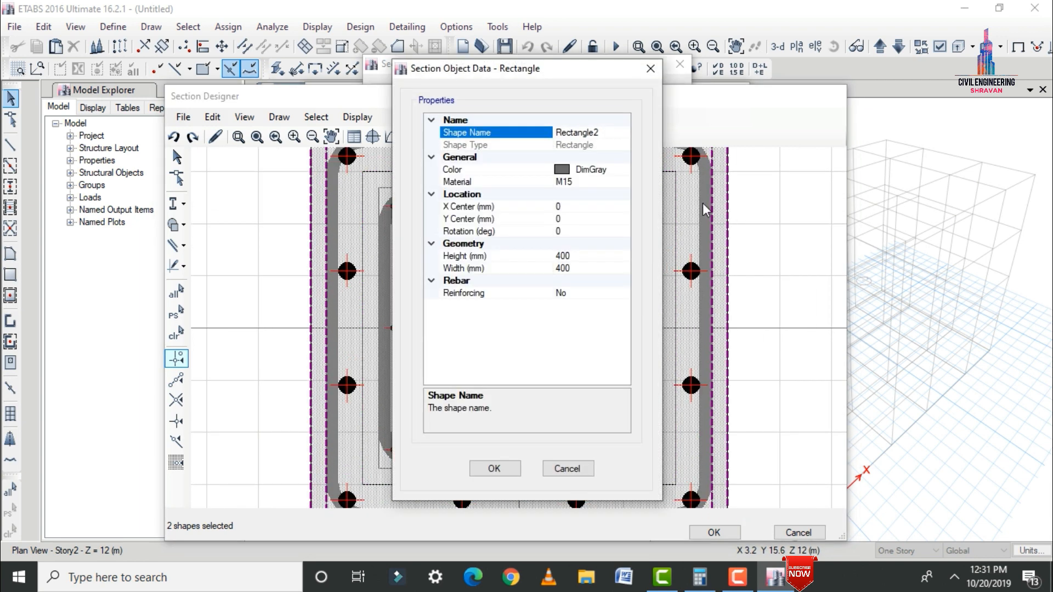
pyautogui.click(623, 183)
pyautogui.click(623, 183)
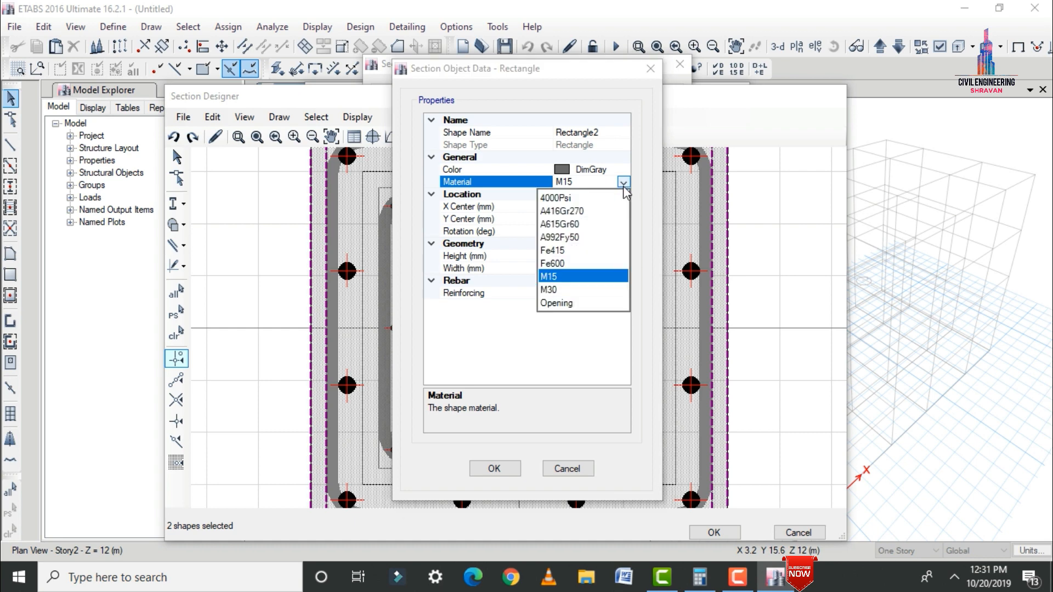
pyautogui.click(563, 290)
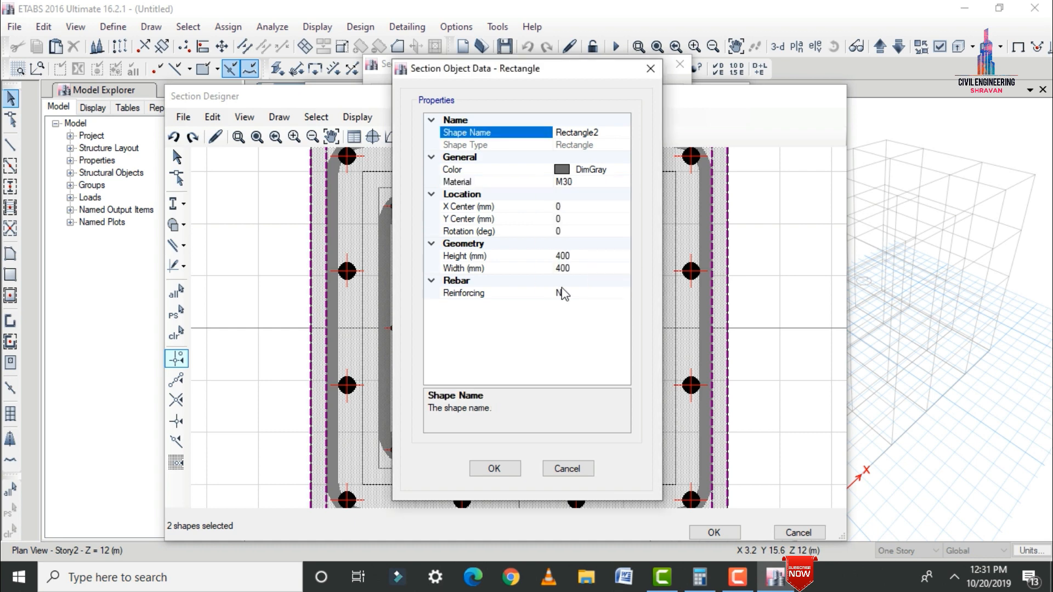
pyautogui.click(500, 468)
# Check the outer rebar shape's properties and close them without changes
pyautogui.scroll(3, 512, 380)
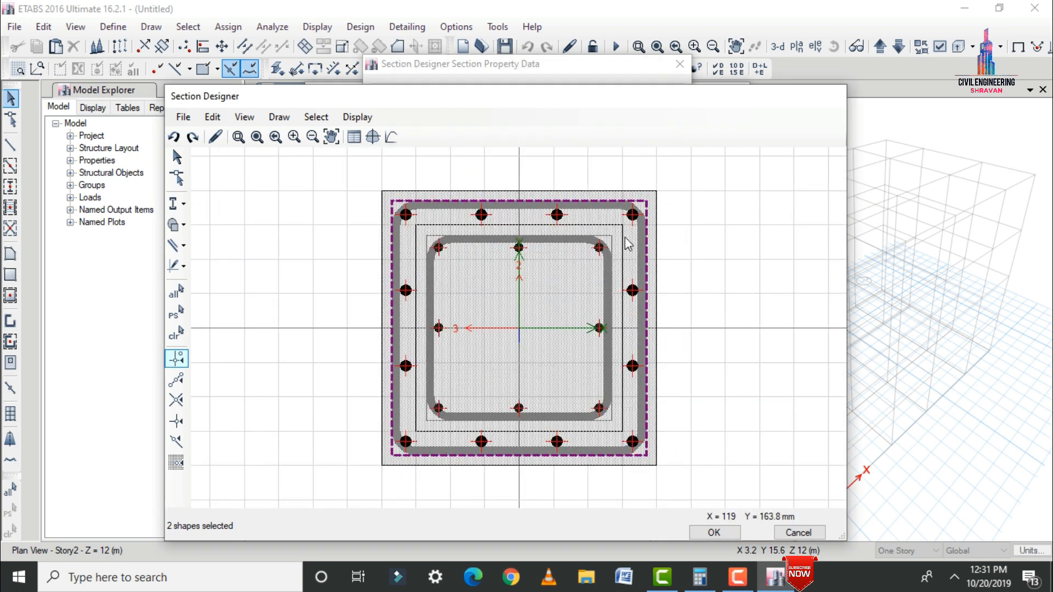
pyautogui.click(686, 182)
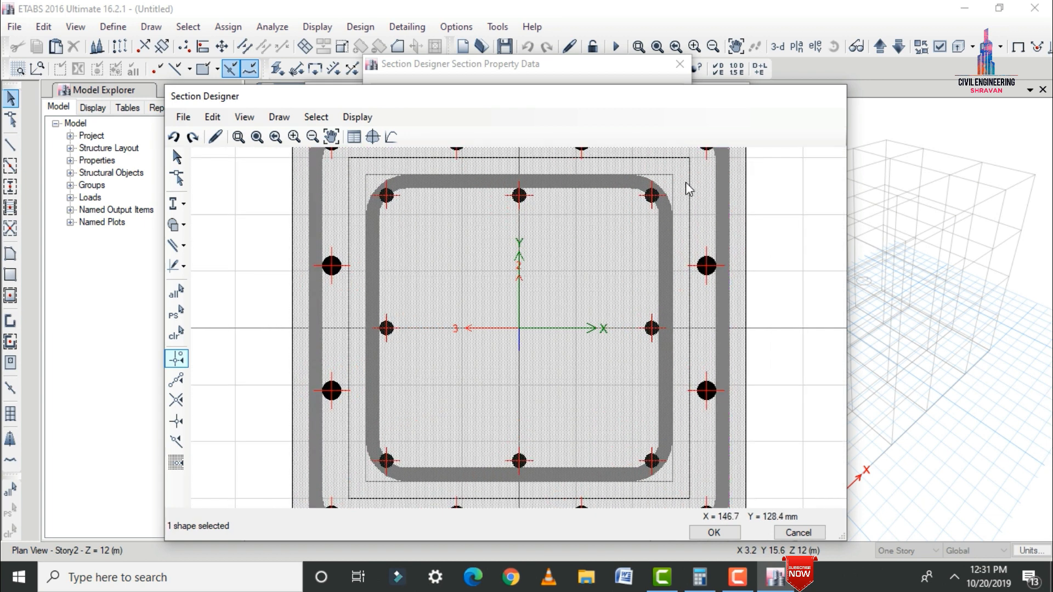
pyautogui.rightClick(684, 195)
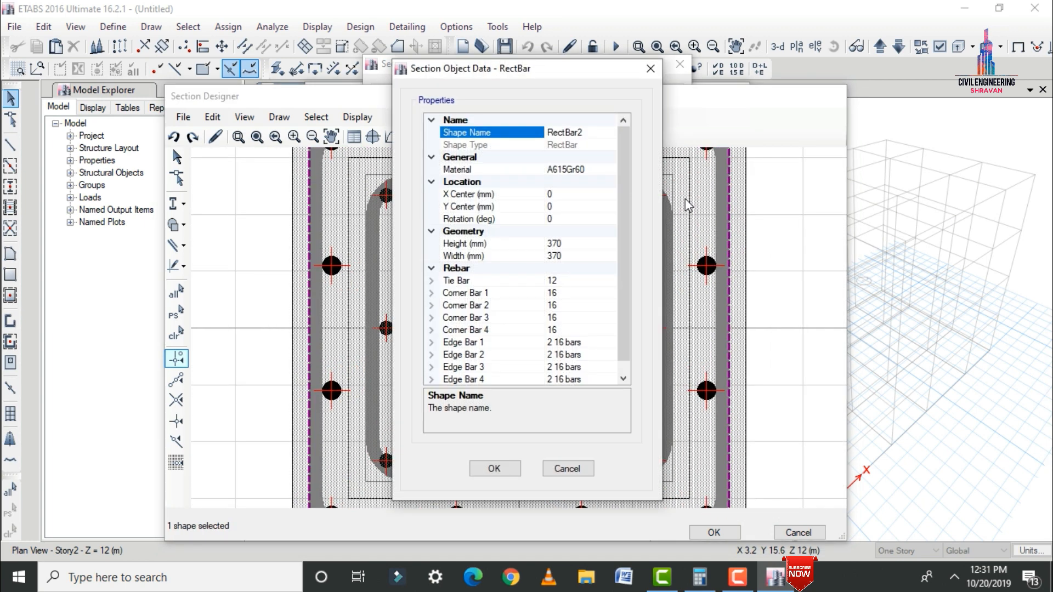
pyautogui.click(651, 68)
pyautogui.scroll(-4, 666, 344)
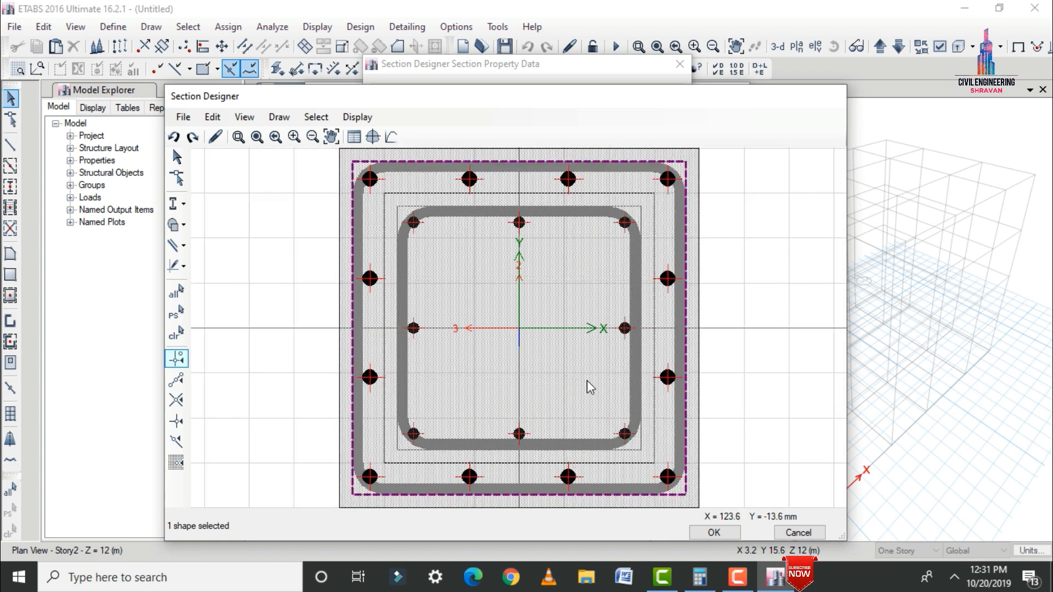
pyautogui.click(680, 319)
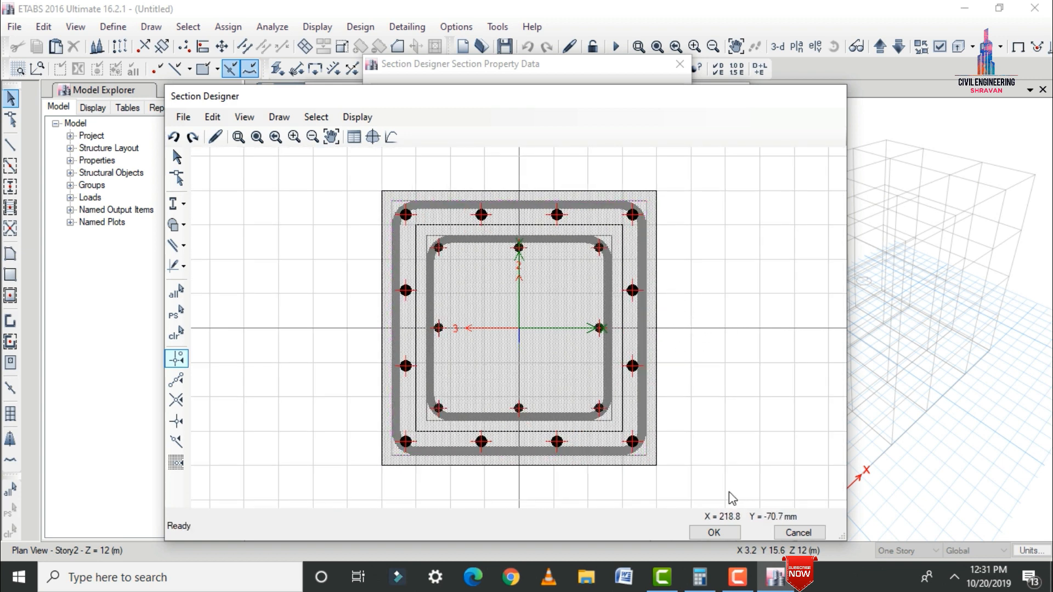
# Accept the finished column section drawing, its section property data and the frame properties list
pyautogui.click(714, 532)
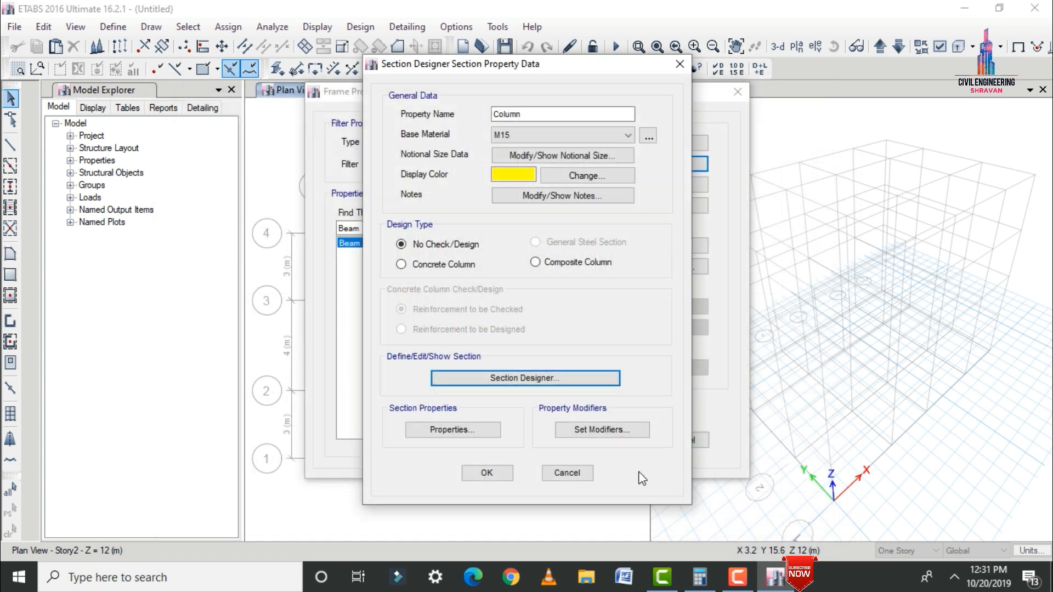
pyautogui.click(486, 472)
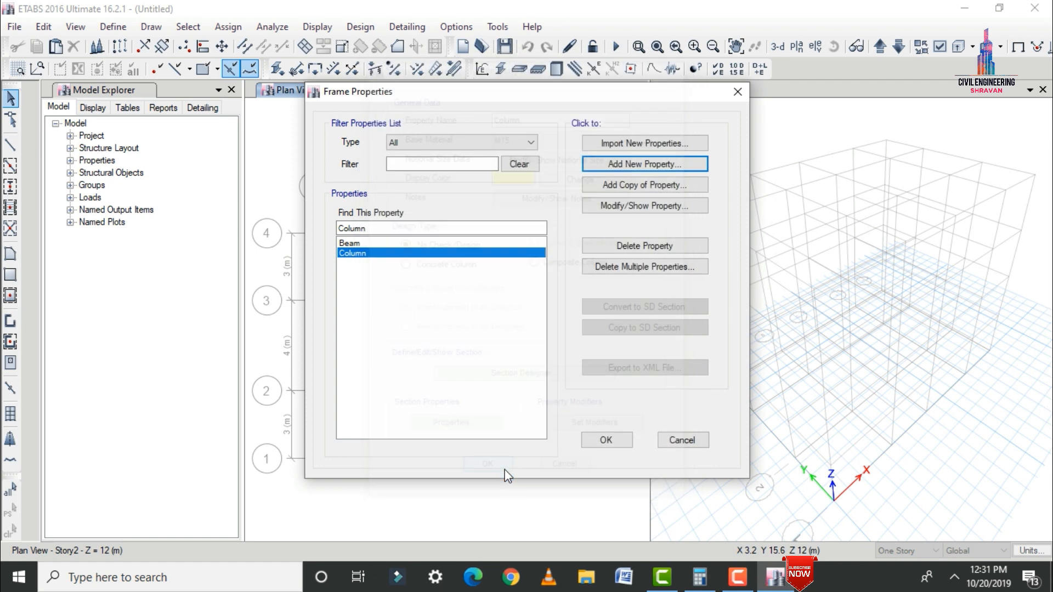
pyautogui.click(607, 440)
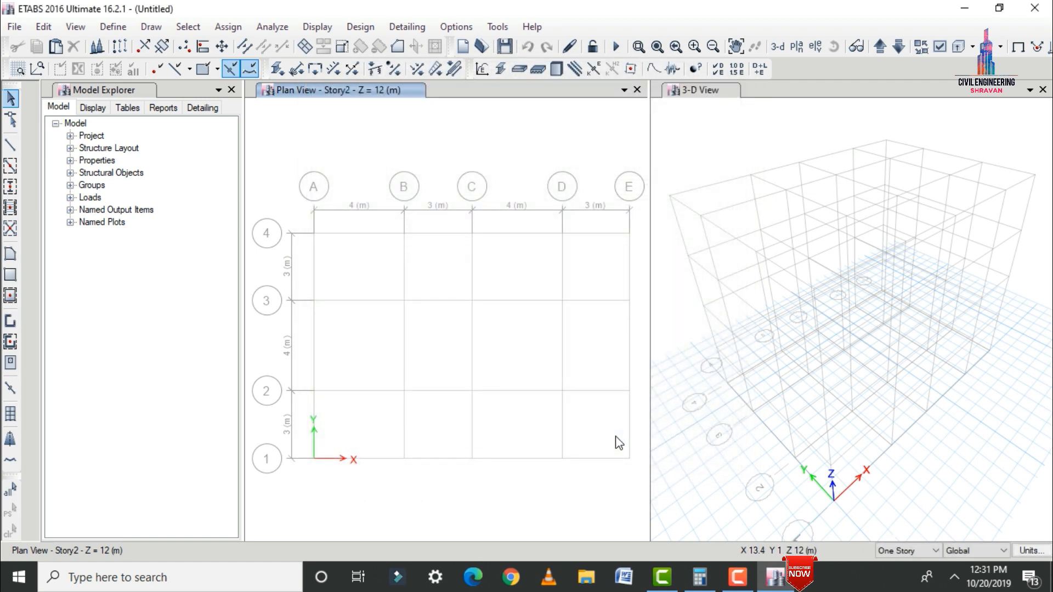
# Open the list of slab section properties
pyautogui.click(124, 28)
pyautogui.moveTo(155, 66)
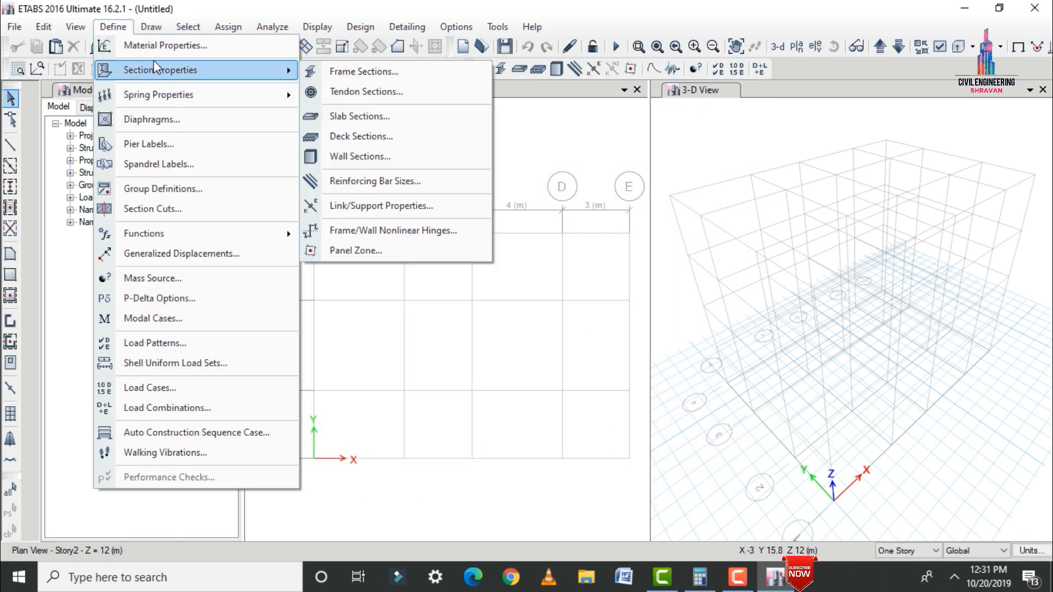
pyautogui.click(351, 117)
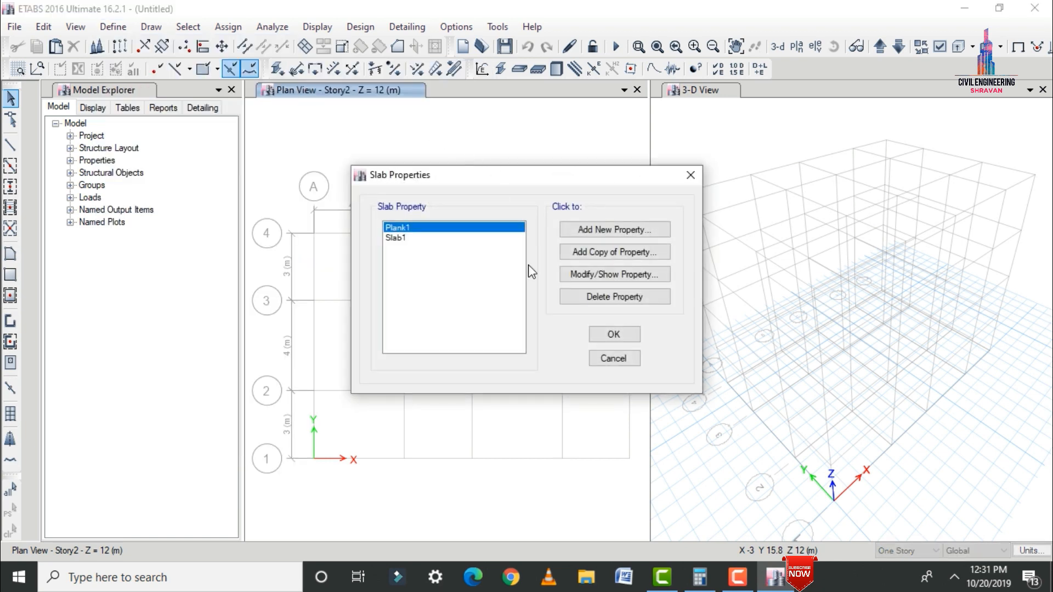
# Add a slab property named S150 with M30 material and a thickness of 150 mm
pyautogui.click(570, 229)
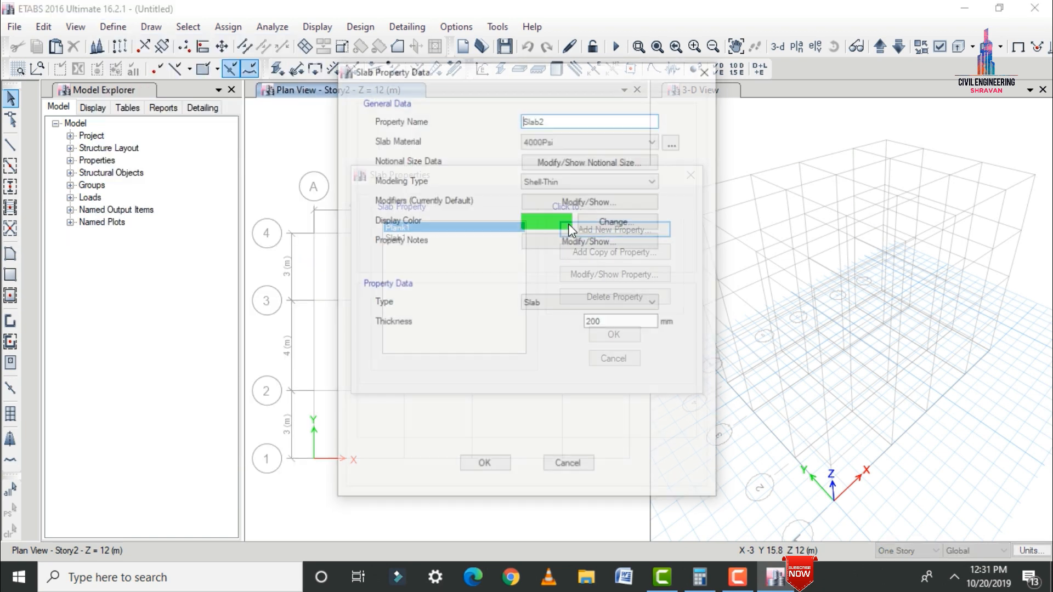
pyautogui.write('S150')
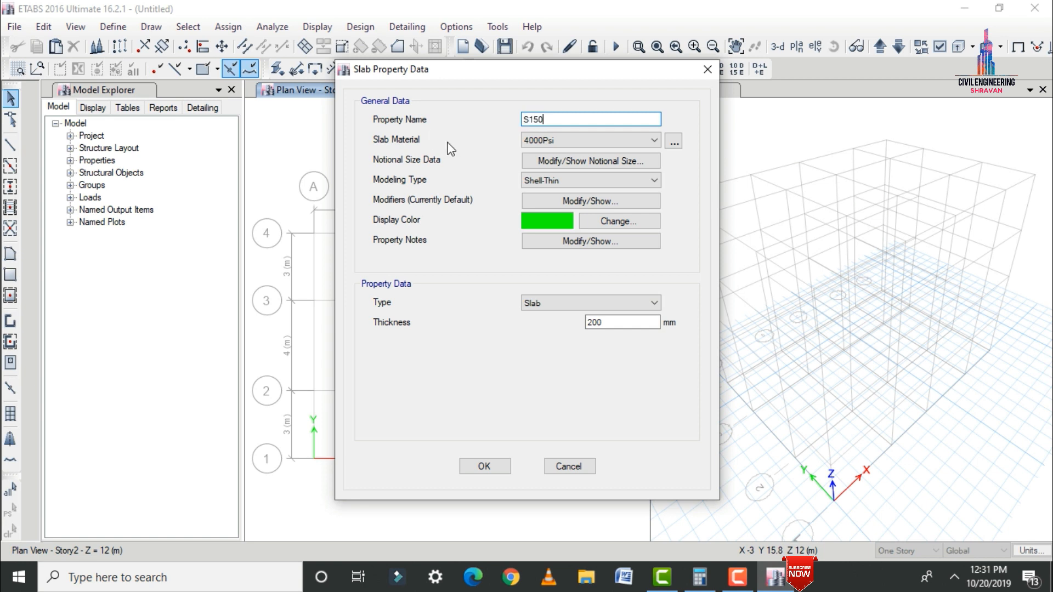
pyautogui.click(564, 139)
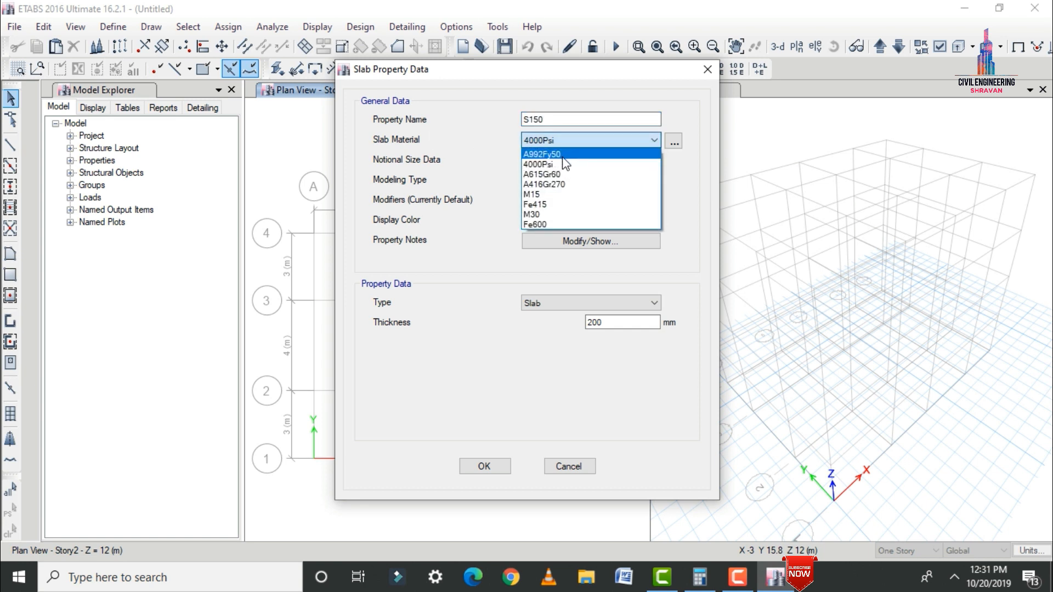
pyautogui.click(563, 215)
pyautogui.moveTo(613, 324); pyautogui.dragTo(537, 329)
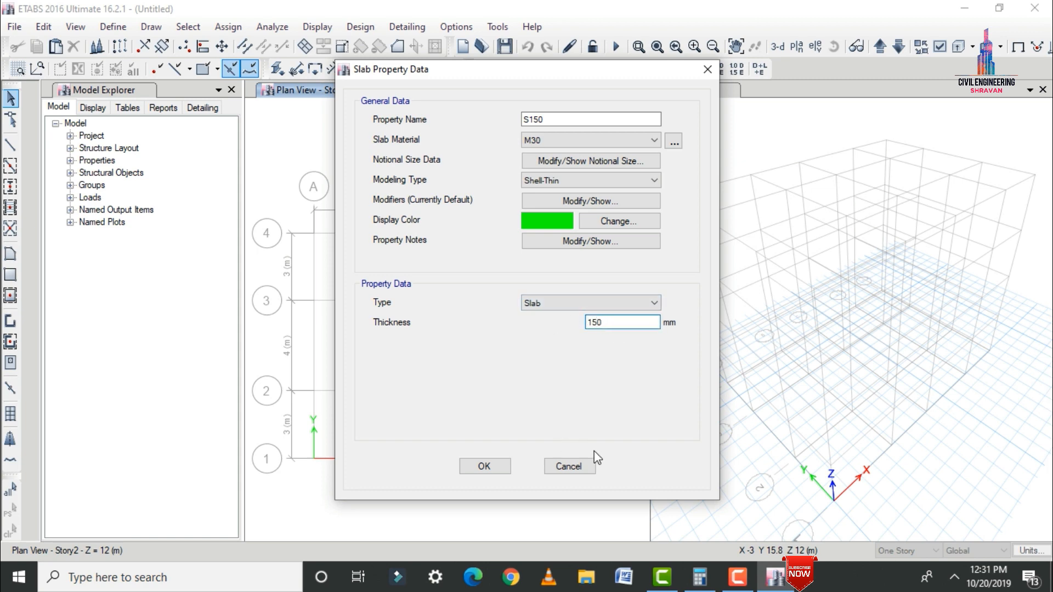
pyautogui.click(492, 467)
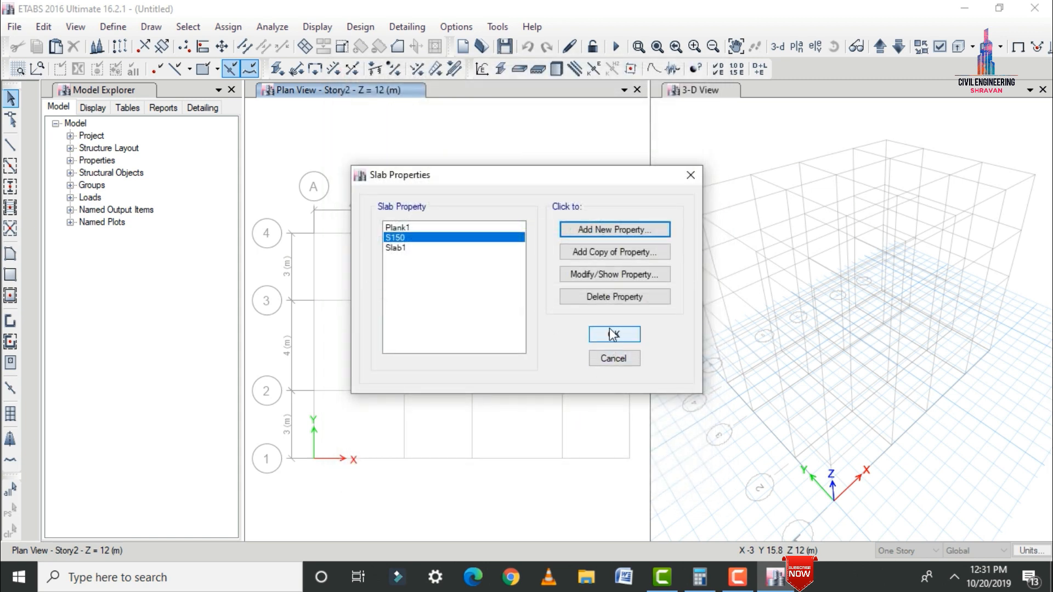
# Delete the Slab1 and Plank1 slab properties and accept the slab property list
pyautogui.click(412, 249)
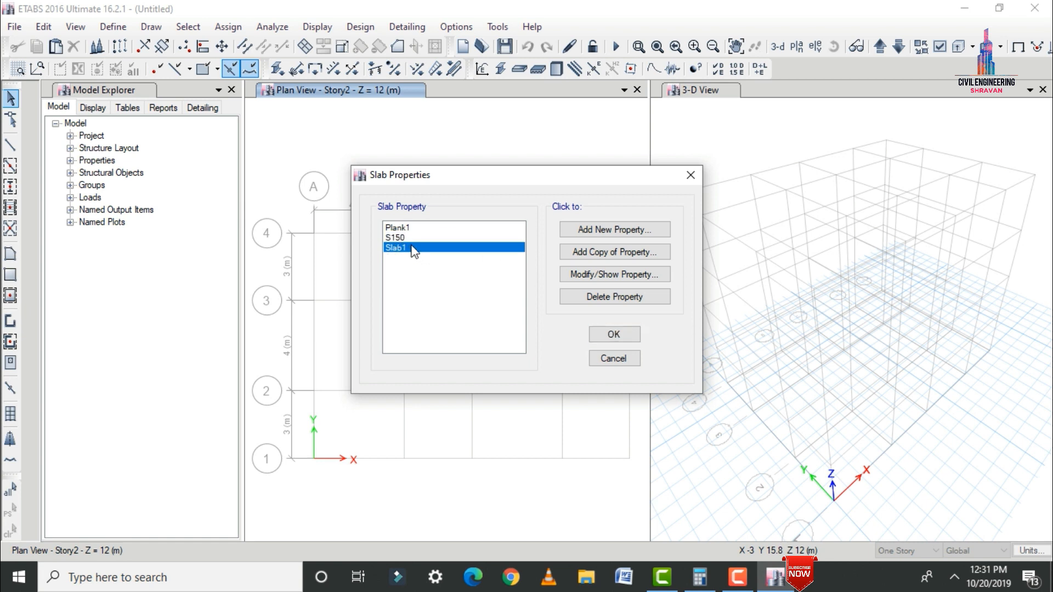
pyautogui.click(561, 295)
pyautogui.click(518, 337)
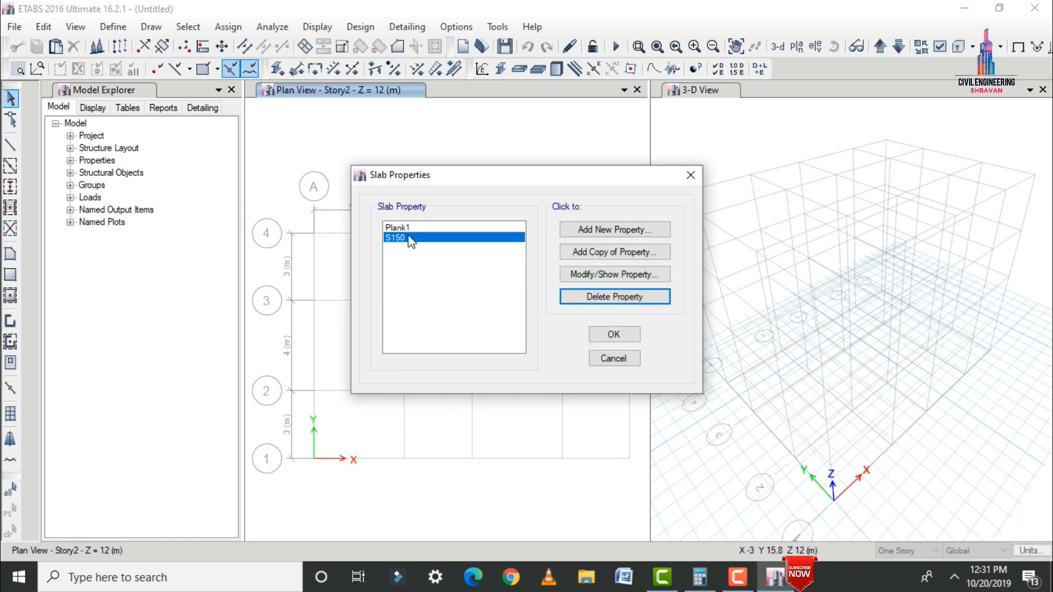
pyautogui.click(397, 227)
pyautogui.click(614, 296)
pyautogui.click(546, 337)
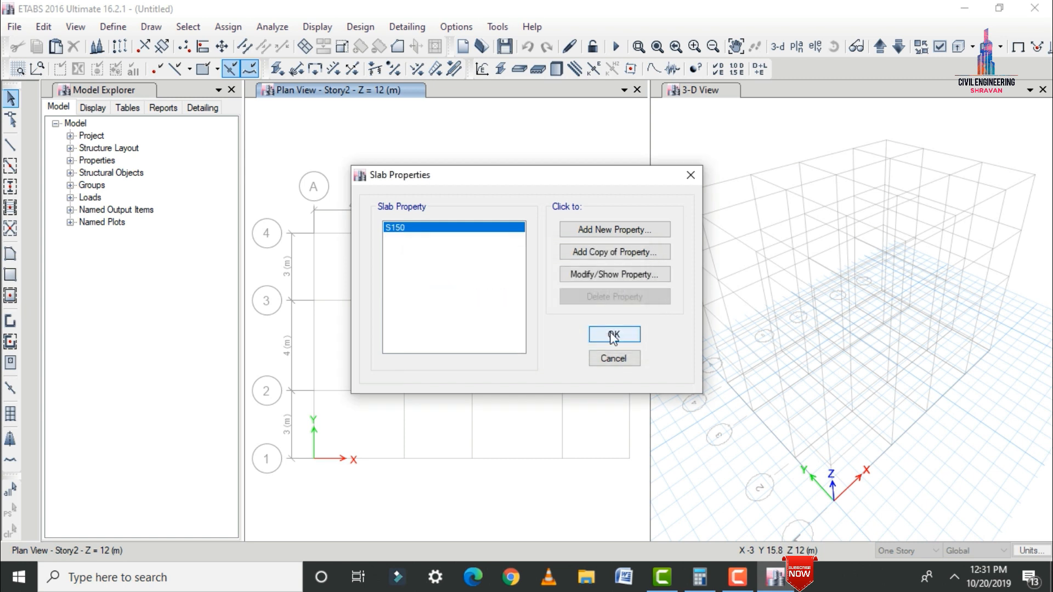
pyautogui.click(613, 335)
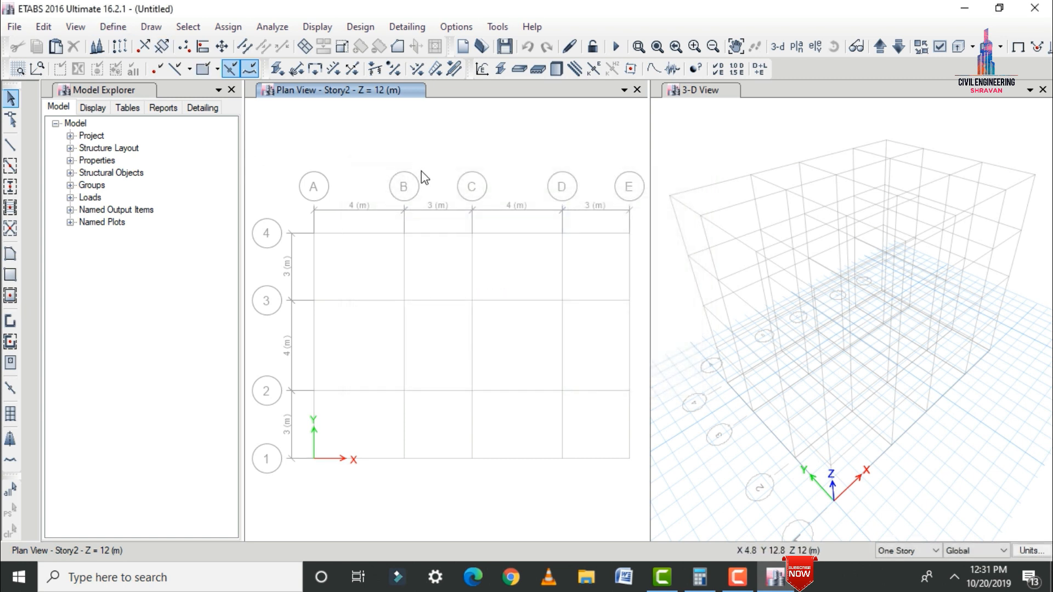
# Set the drawing scope to All Stories and quick-draw Beam frames along all grid lines in the plan
pyautogui.click(899, 552)
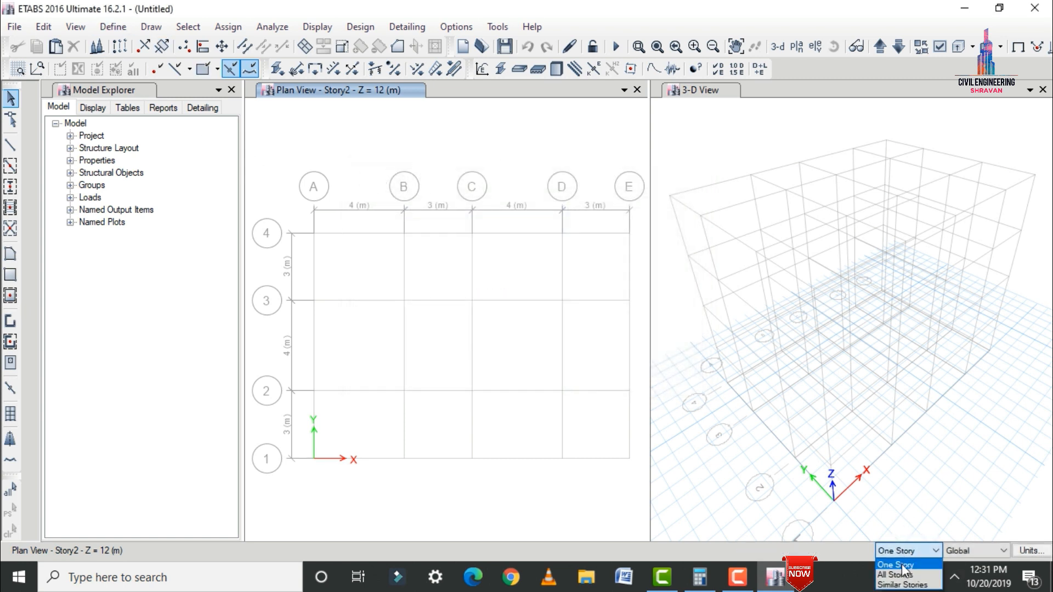
pyautogui.click(901, 575)
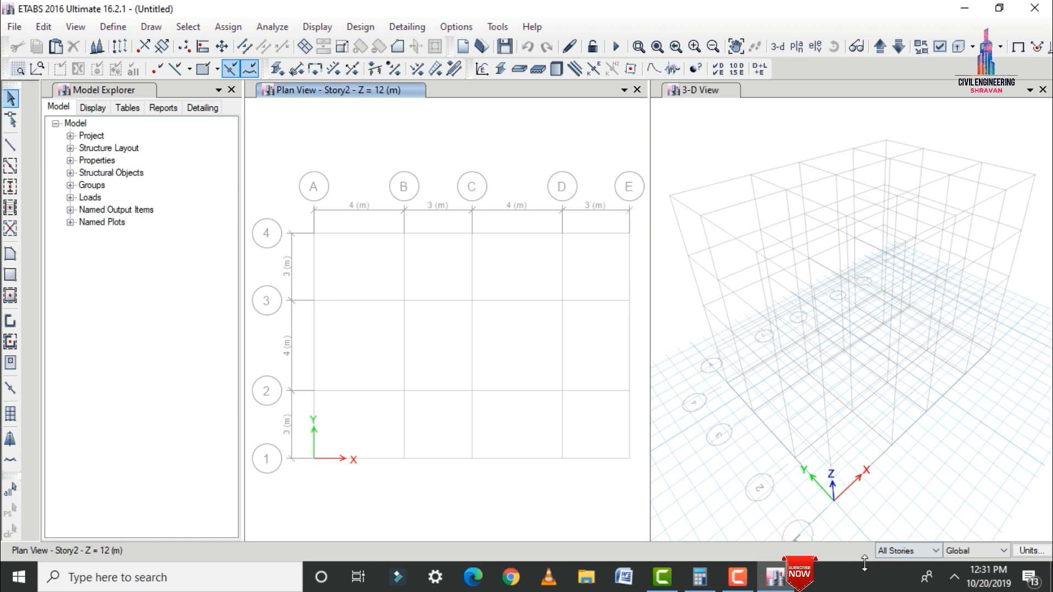
pyautogui.click(10, 167)
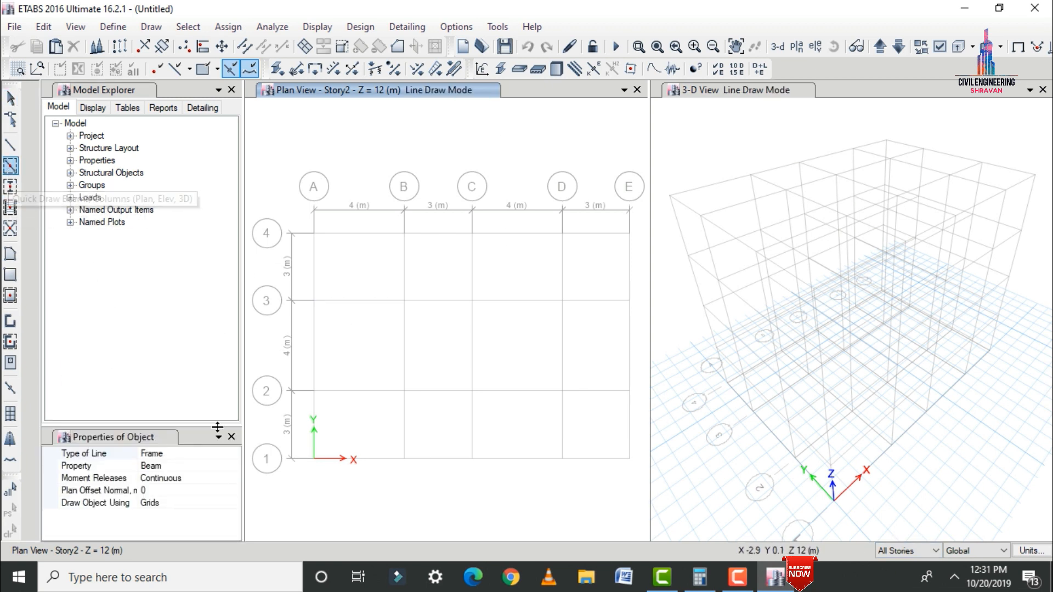
pyautogui.moveTo(271, 165); pyautogui.dragTo(640, 489)
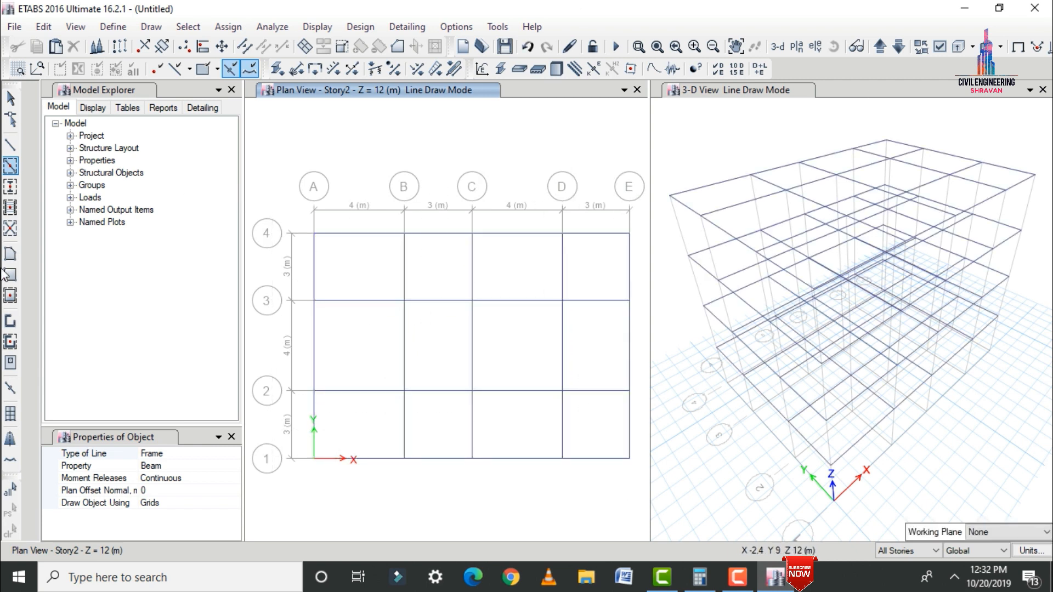
# Quick-draw columns with the Column section at every grid intersection on all stories
pyautogui.click(10, 188)
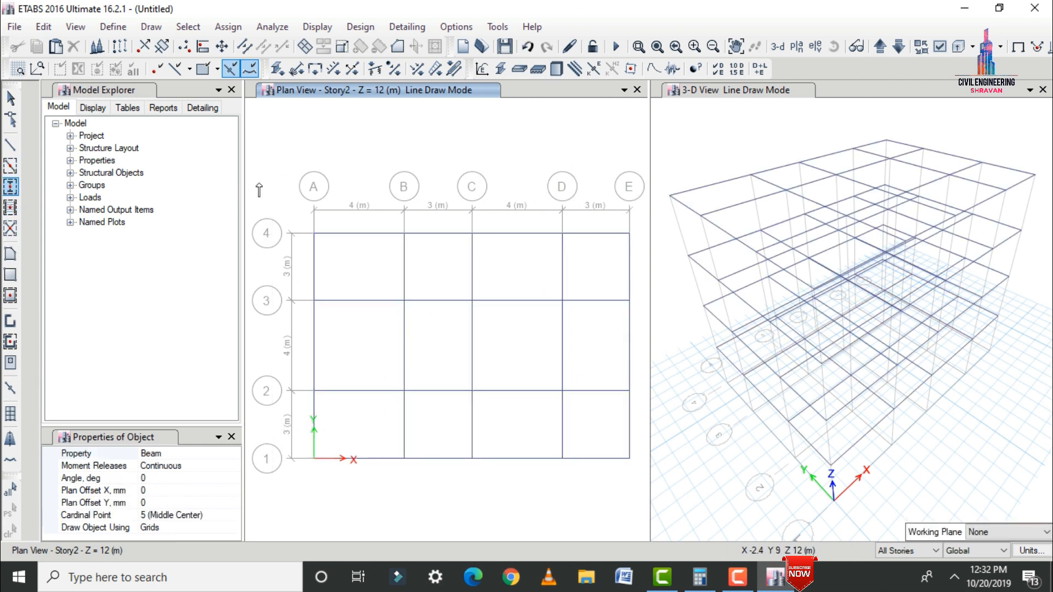
pyautogui.click(237, 451)
pyautogui.click(233, 453)
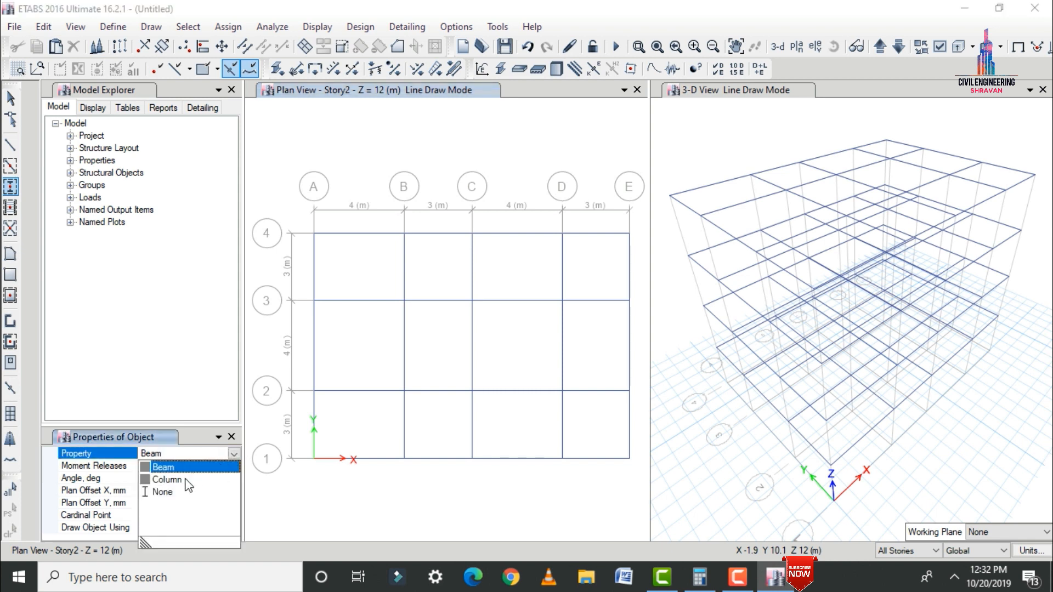
pyautogui.click(187, 481)
pyautogui.moveTo(276, 190)
pyautogui.mouseDown()
pyautogui.moveTo(394, 306)
pyautogui.moveTo(512, 447)
pyautogui.moveTo(629, 501)
pyautogui.moveTo(648, 489)
pyautogui.mouseUp()
pyautogui.press('Escape')
# Inspect the columns up close in plan and reset the plan view to Story2
pyautogui.scroll(6, 565, 222)
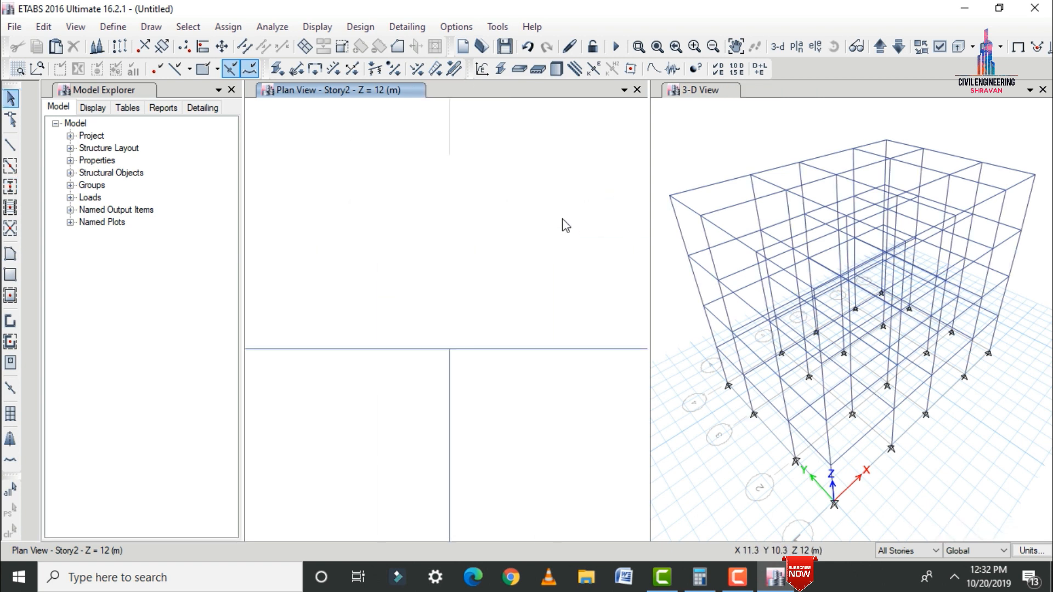
pyautogui.scroll(-2, 412, 268)
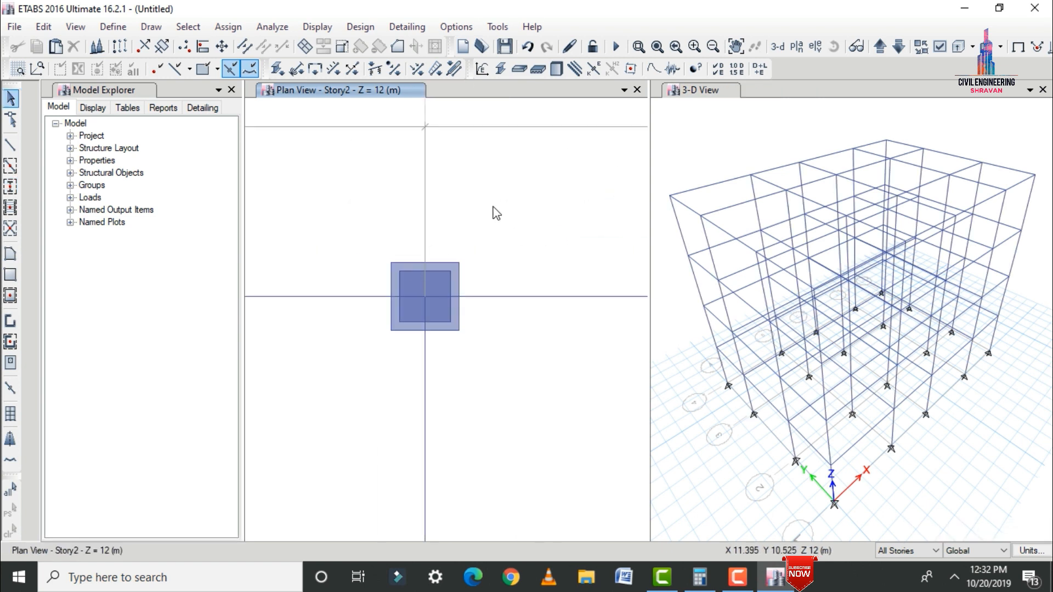
pyautogui.scroll(-5, 496, 213)
pyautogui.scroll(3, 510, 204)
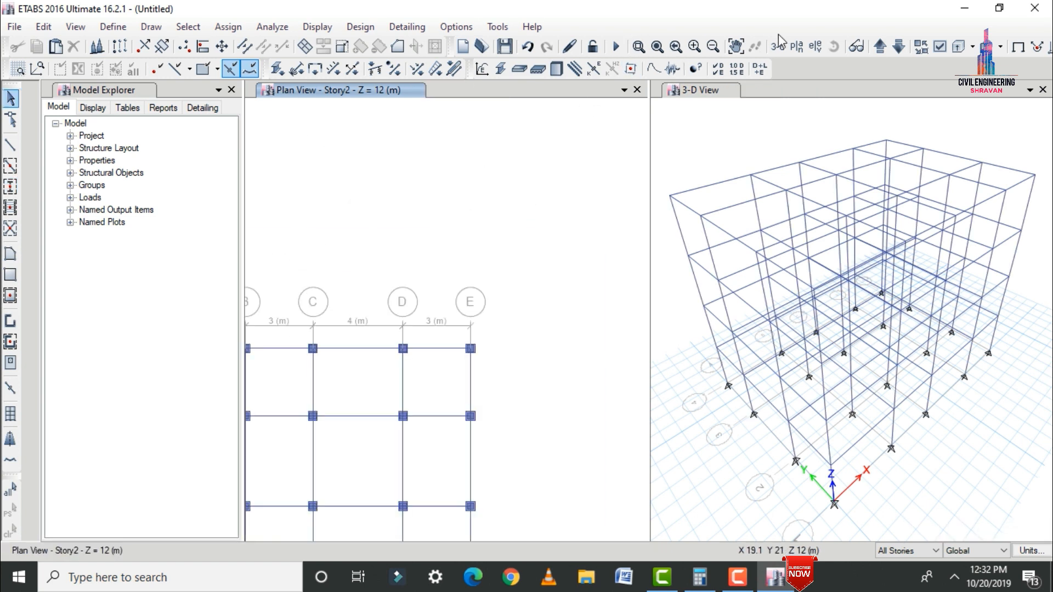
pyautogui.click(797, 46)
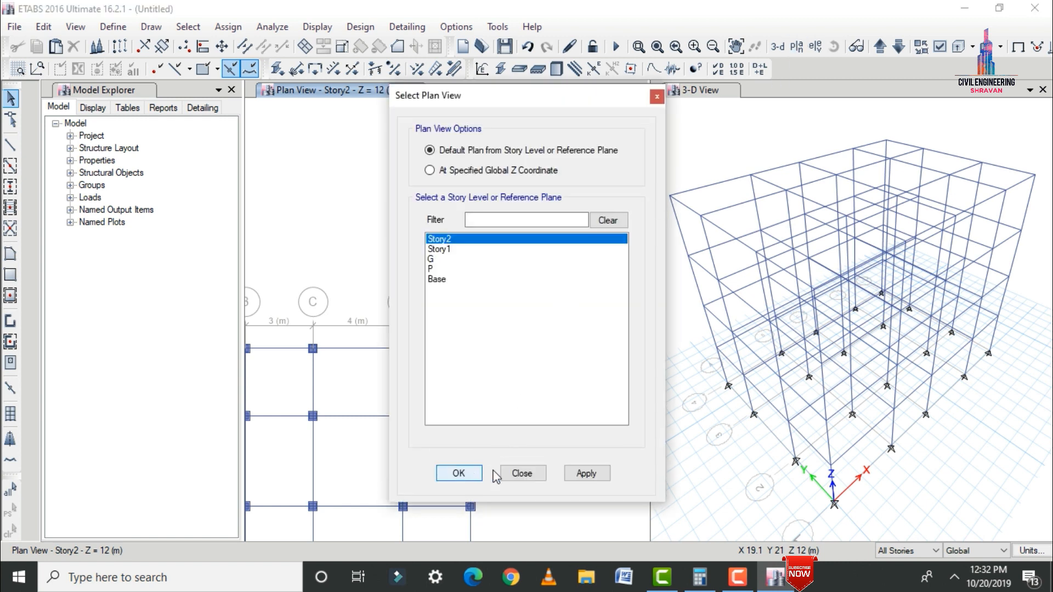
pyautogui.click(584, 473)
pyautogui.click(461, 475)
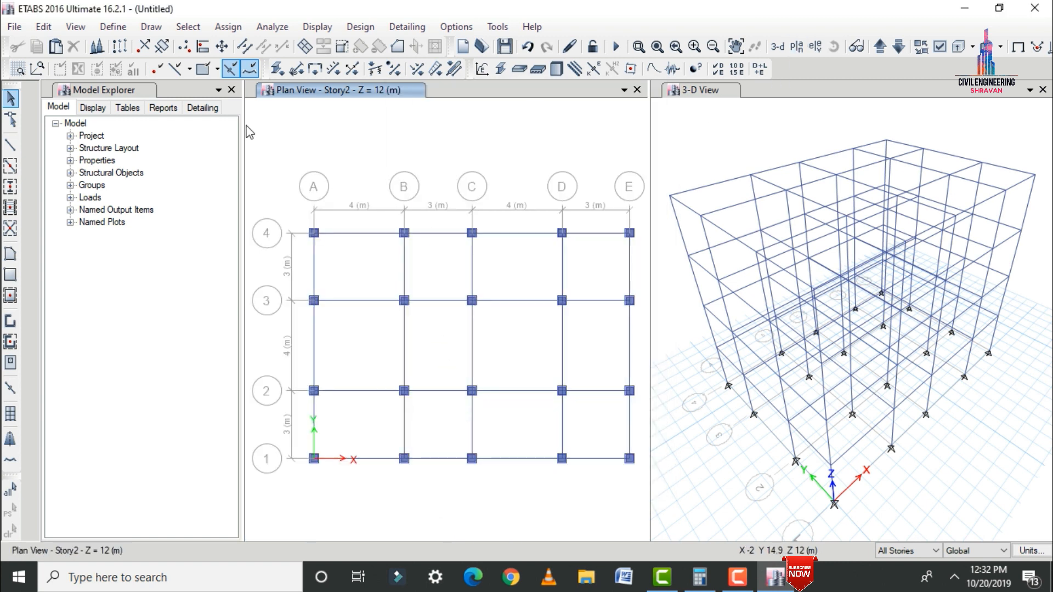
# Quick-draw S150 slabs over all grid bays on all stories
pyautogui.click(10, 296)
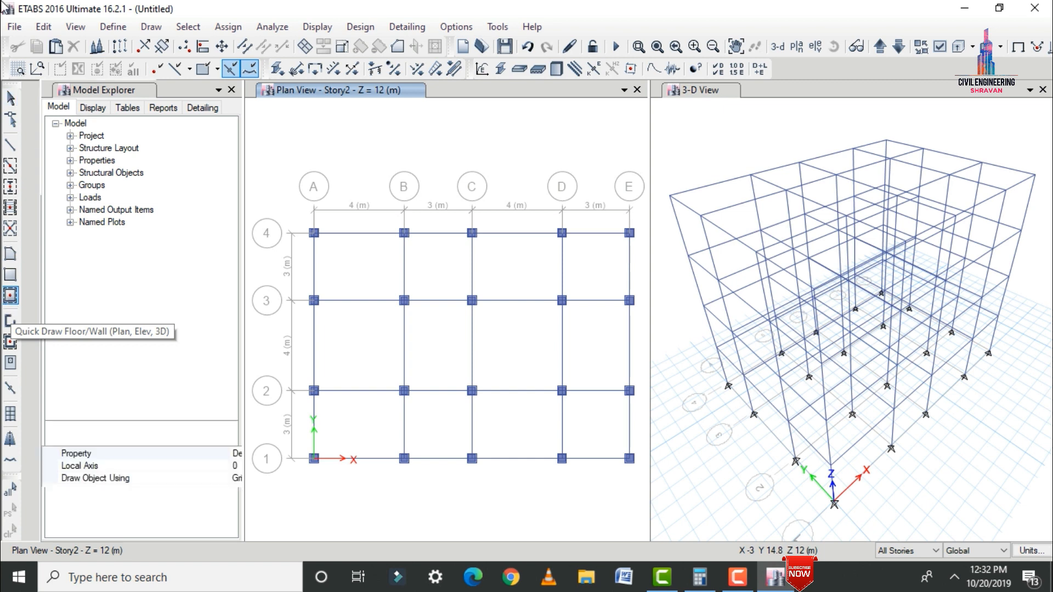
pyautogui.click(230, 453)
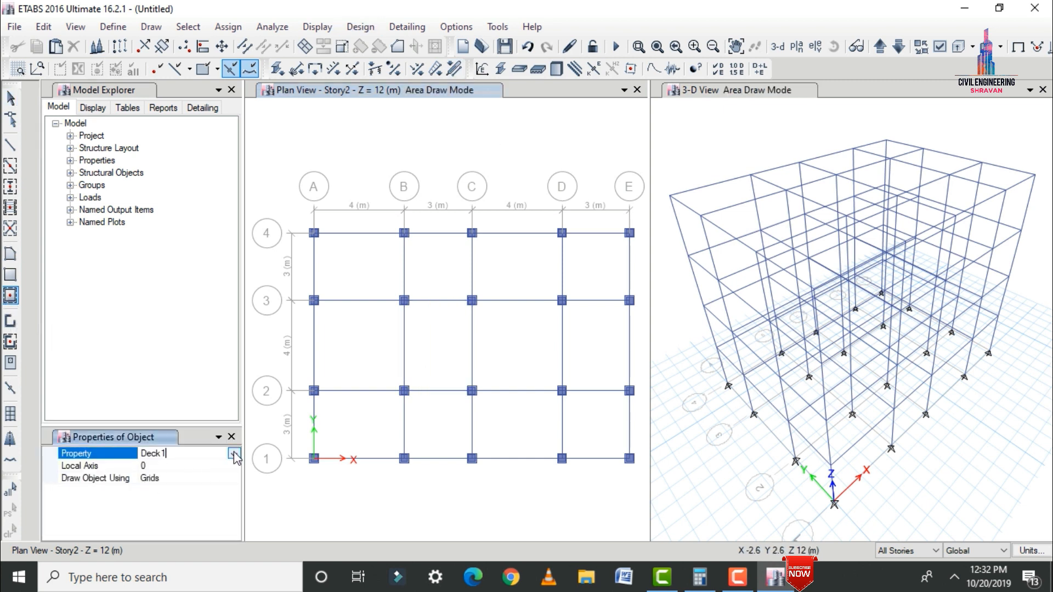
pyautogui.click(234, 453)
pyautogui.click(153, 496)
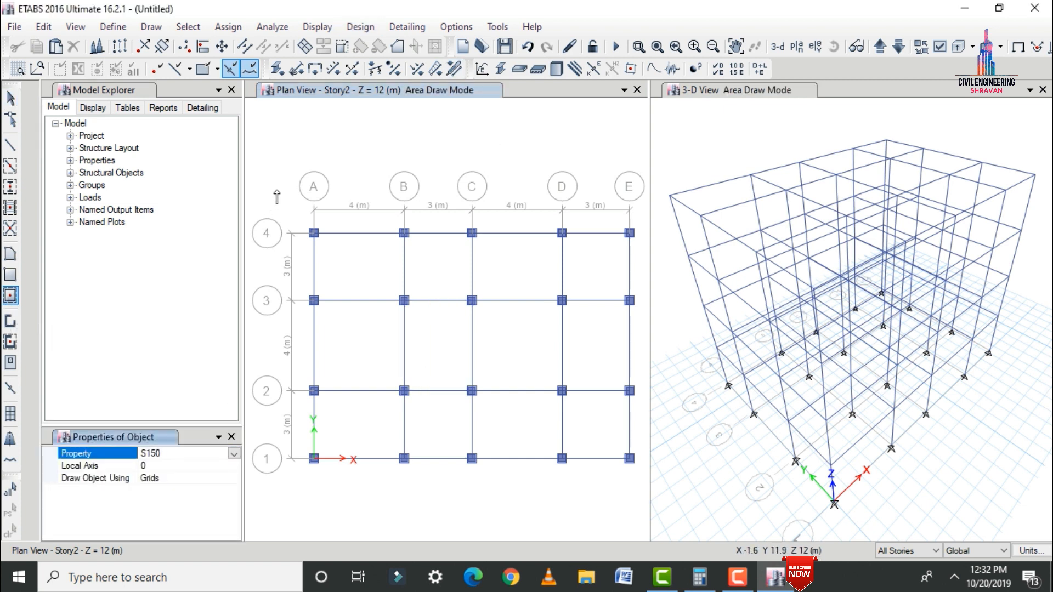
pyautogui.moveTo(278, 190)
pyautogui.mouseDown()
pyautogui.moveTo(506, 422)
pyautogui.moveTo(590, 476)
pyautogui.moveTo(638, 485)
pyautogui.mouseUp()
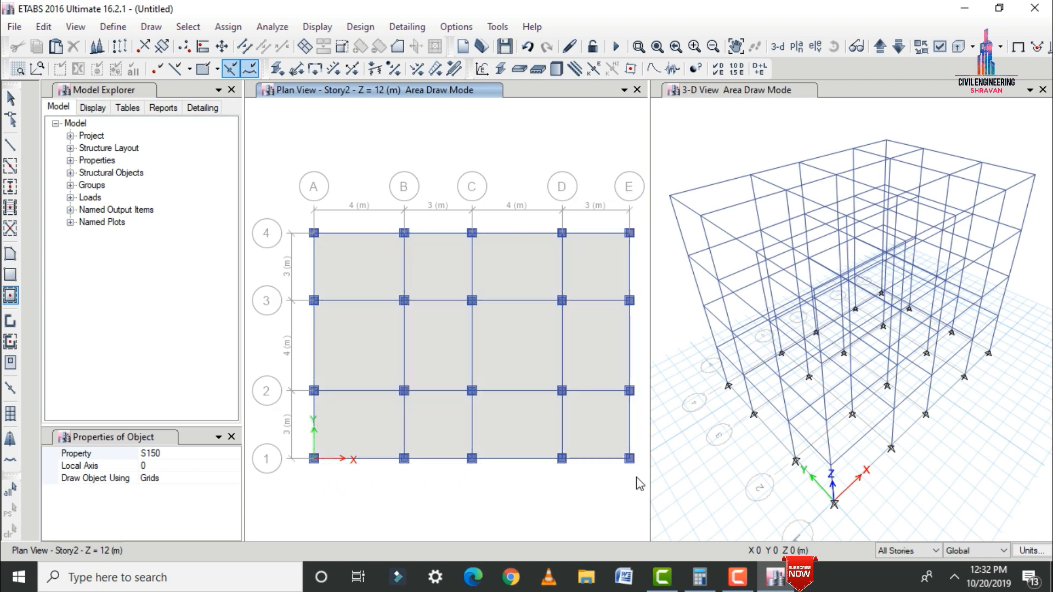
pyautogui.press('Escape')
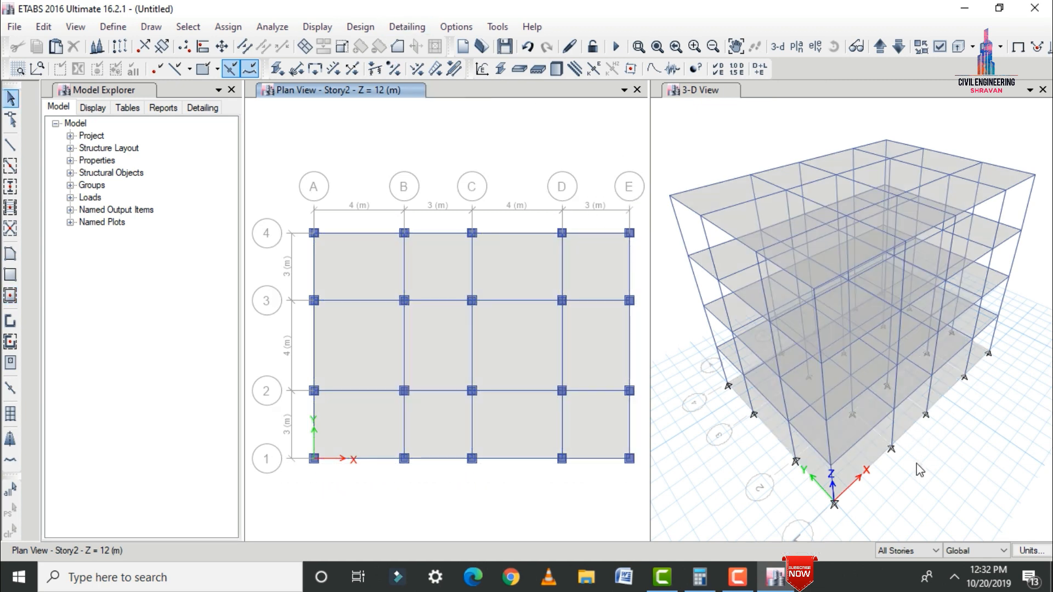
# Limit the scope to One Story, switch the plan to the Base level and delete the slabs there
pyautogui.click(914, 551)
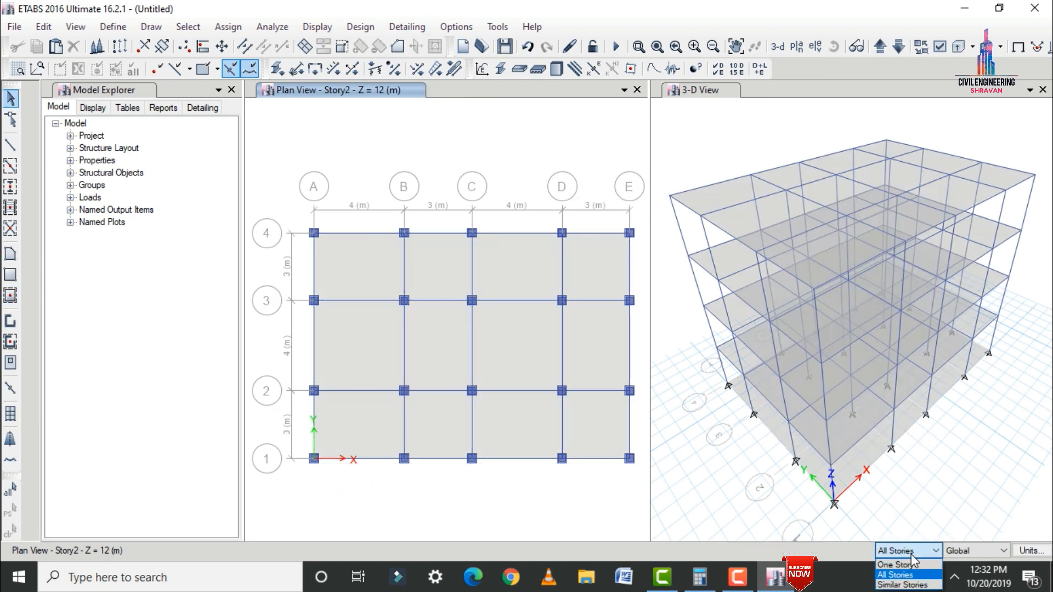
pyautogui.click(904, 561)
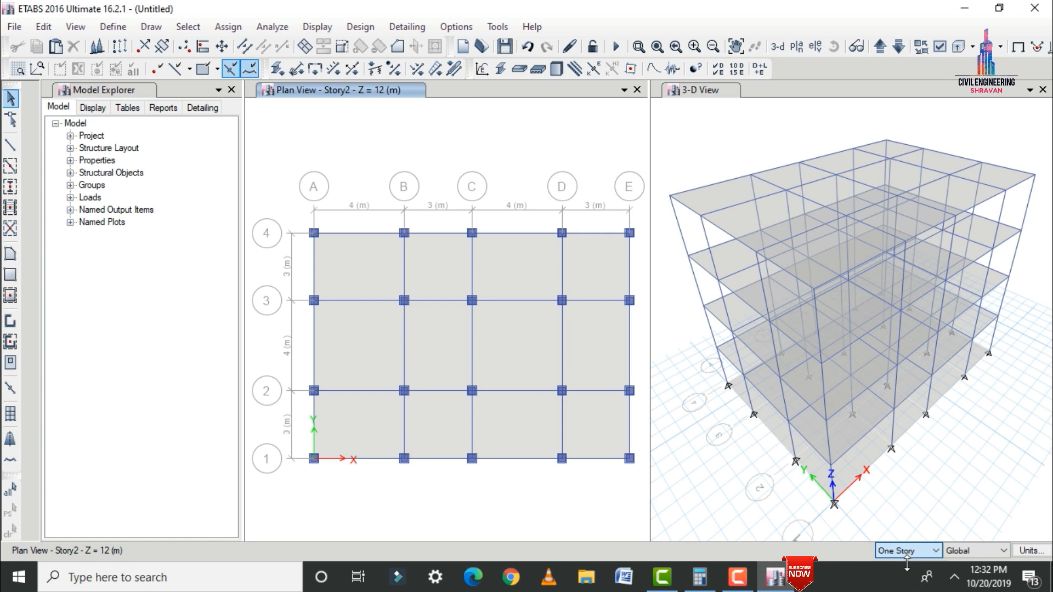
pyautogui.click(881, 47)
pyautogui.moveTo(283, 206); pyautogui.dragTo(655, 504)
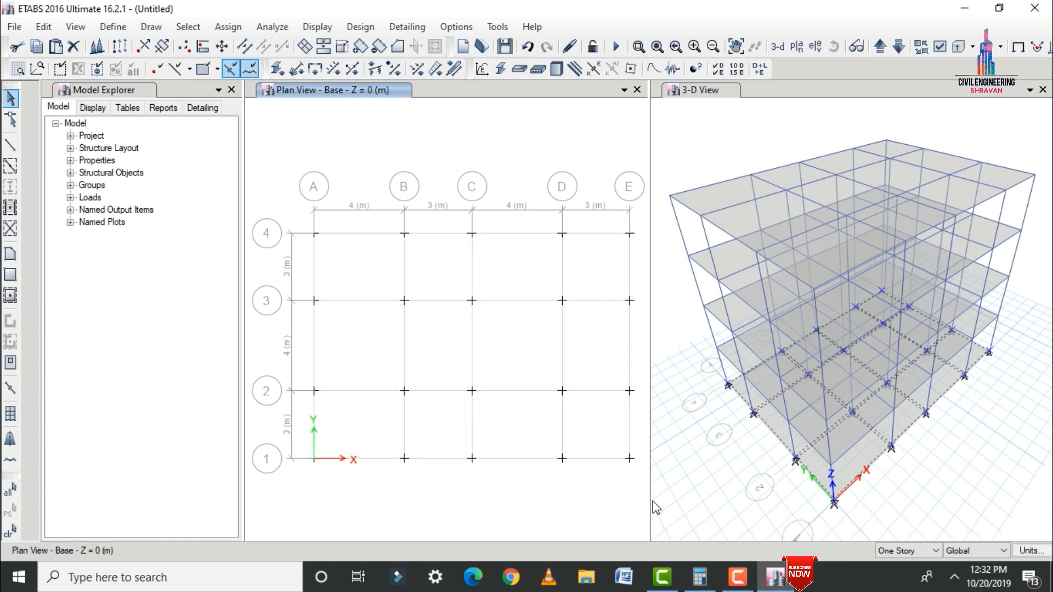
pyautogui.press('Delete')
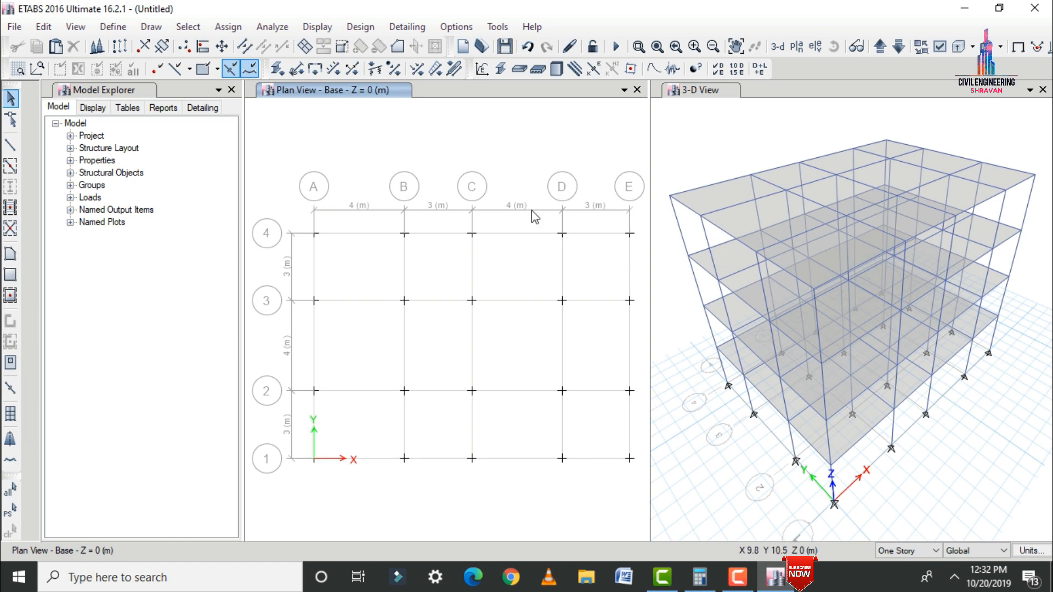
# Turn on Extrude Frames and Extrude Shells in the view options and apply them to all windows
pyautogui.click(941, 48)
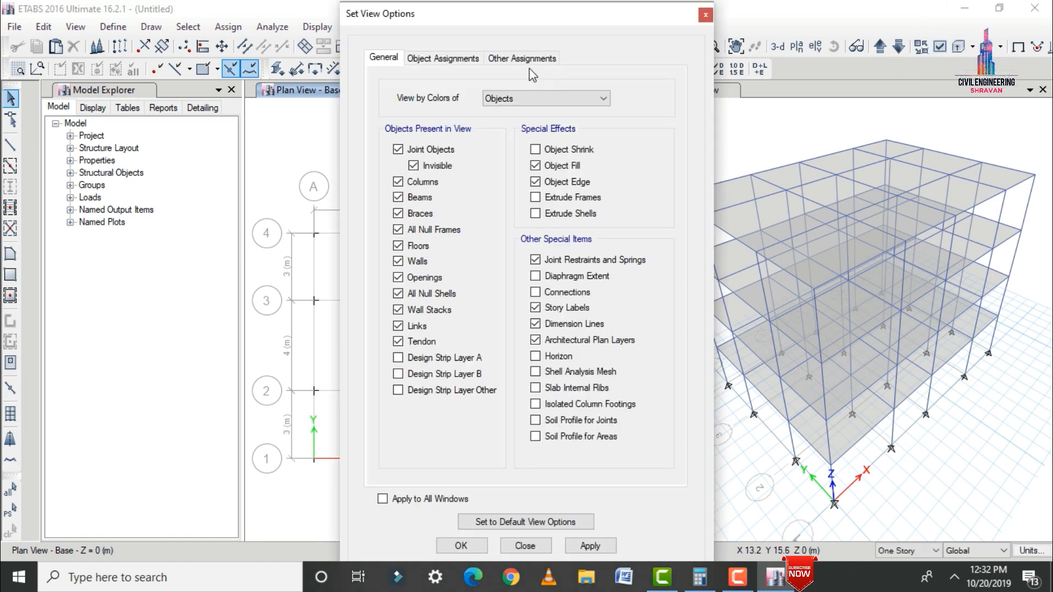
pyautogui.click(465, 59)
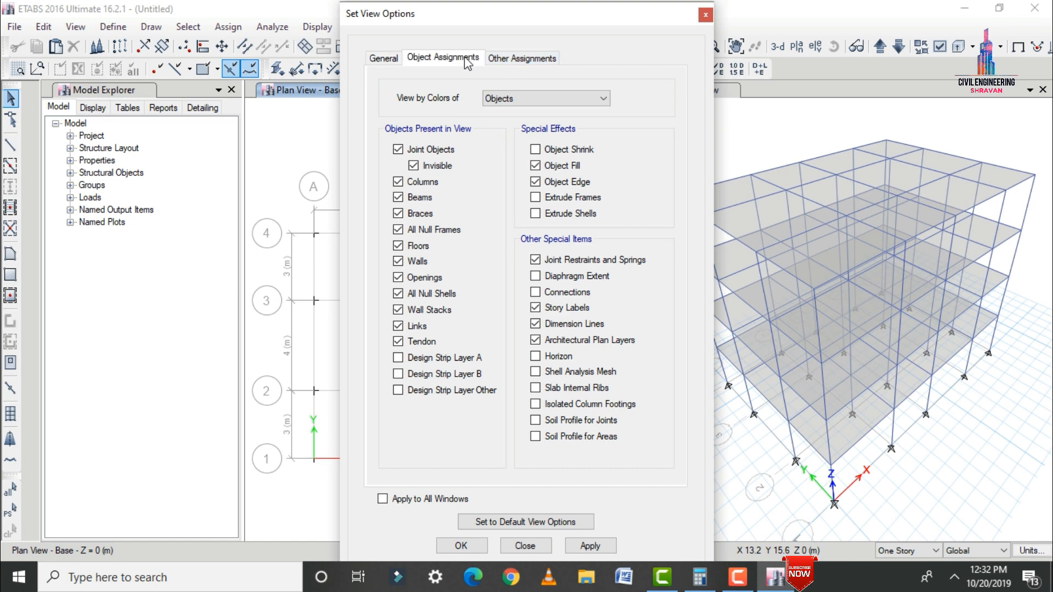
pyautogui.click(510, 59)
pyautogui.click(385, 59)
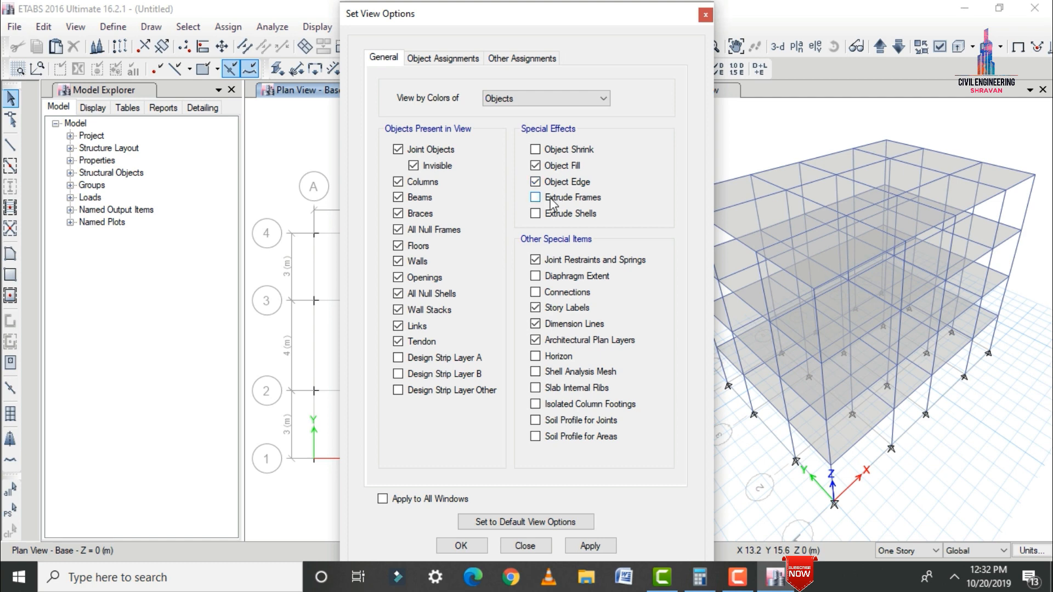
pyautogui.click(556, 213)
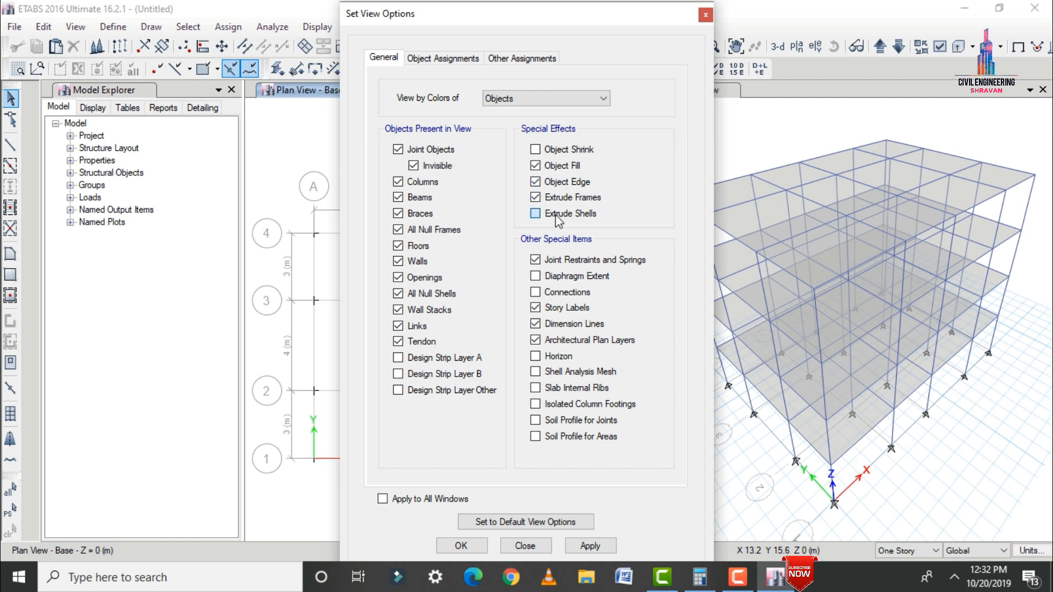
pyautogui.click(446, 499)
pyautogui.click(598, 546)
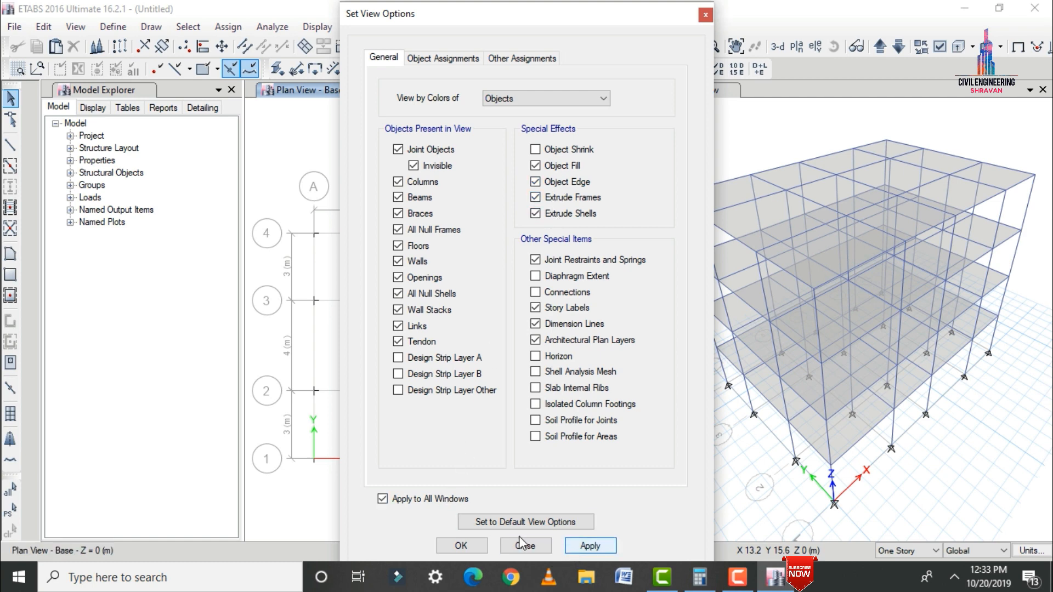
pyautogui.click(463, 545)
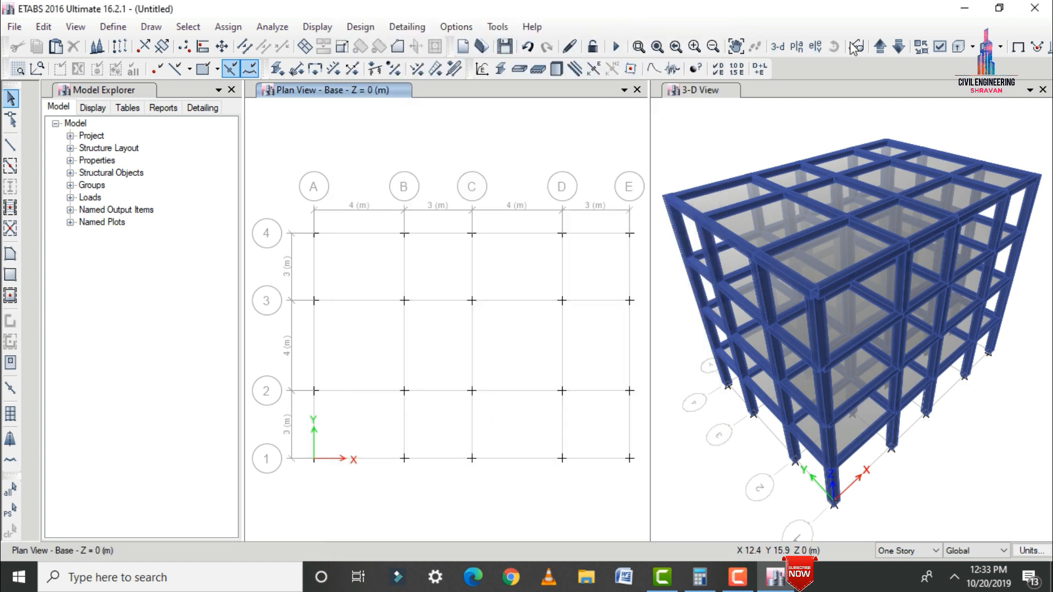
# Show story P in plan and add a Seismic load pattern named EQ X with IS1893 2002 as its auto lateral load
pyautogui.click(880, 47)
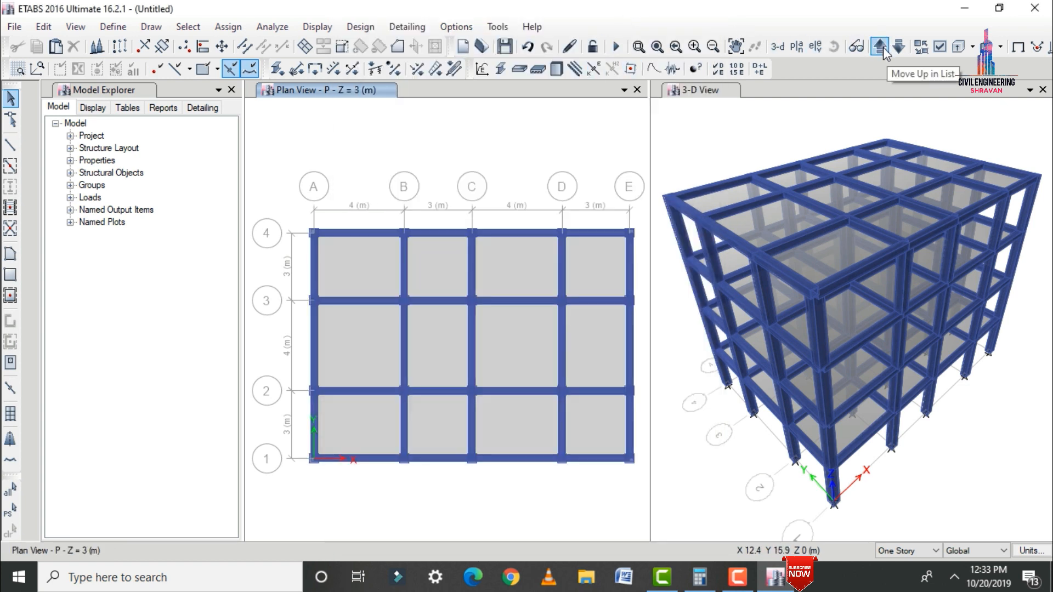
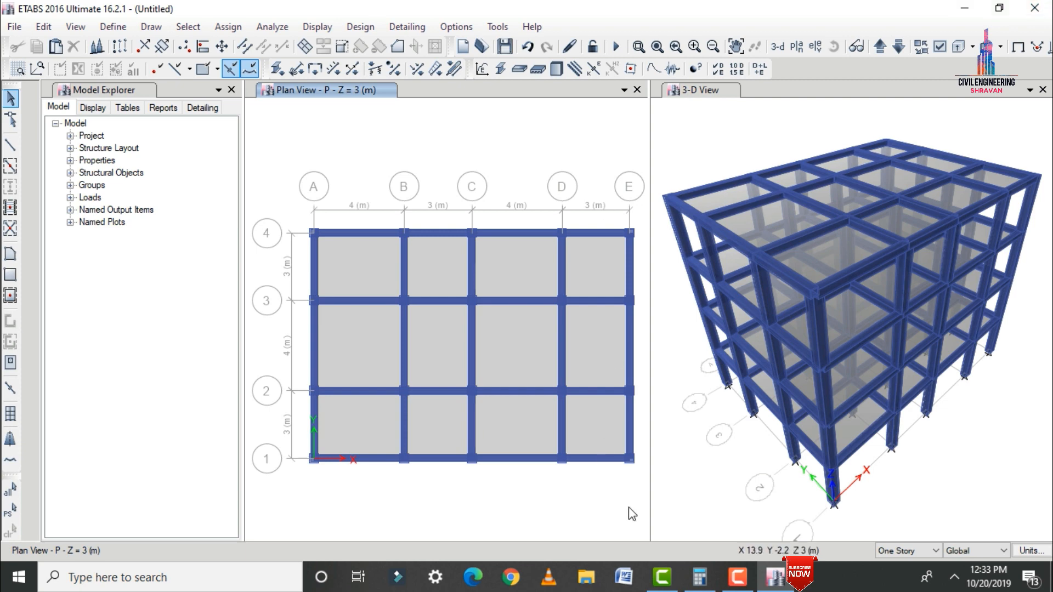
pyautogui.click(113, 26)
pyautogui.click(119, 343)
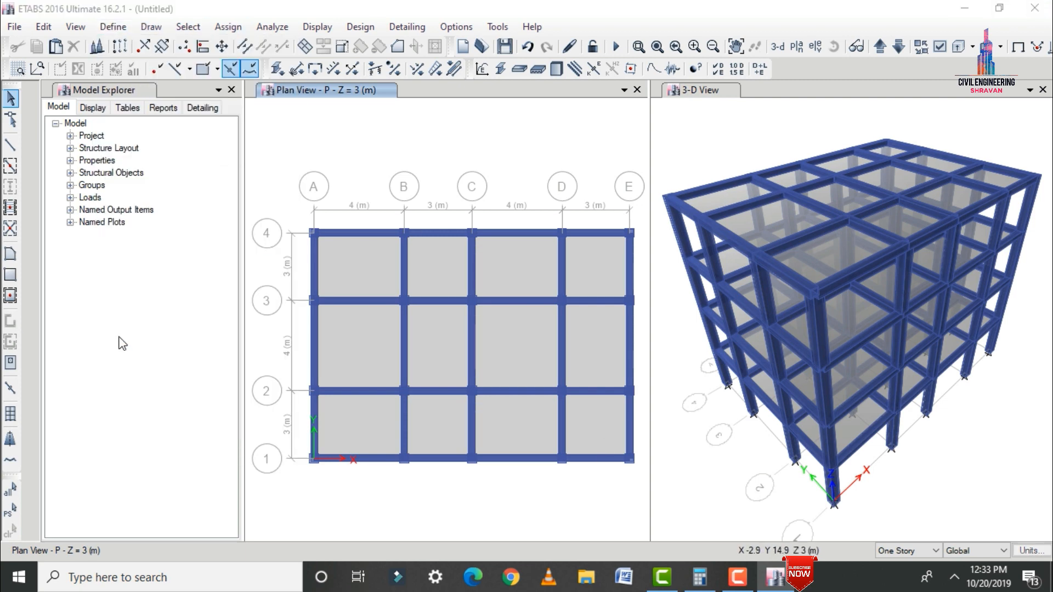
pyautogui.moveTo(284, 248); pyautogui.dragTo(138, 275)
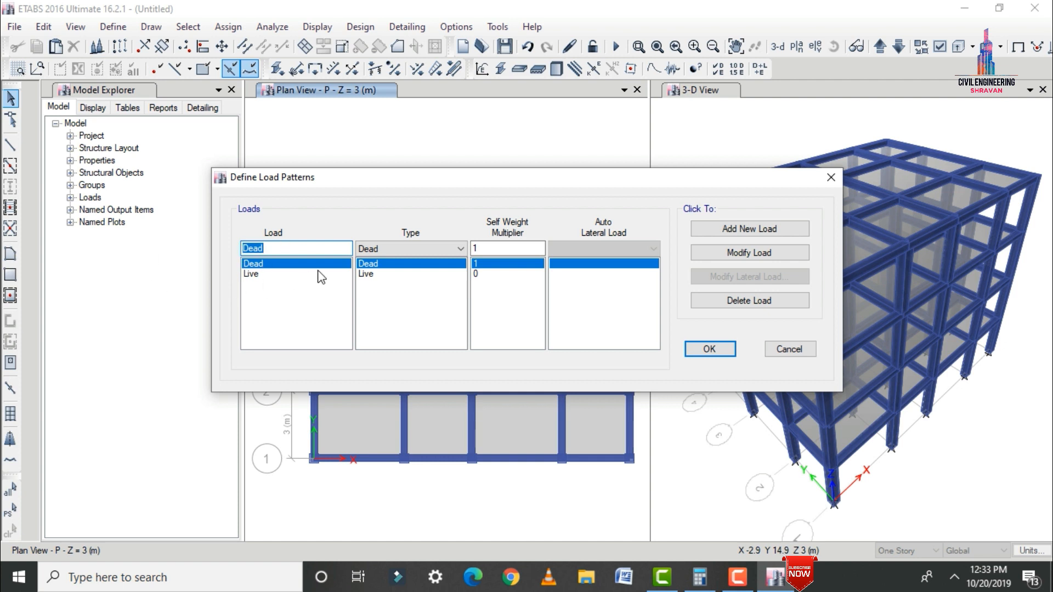
pyautogui.write('EQ X')
pyautogui.click(395, 248)
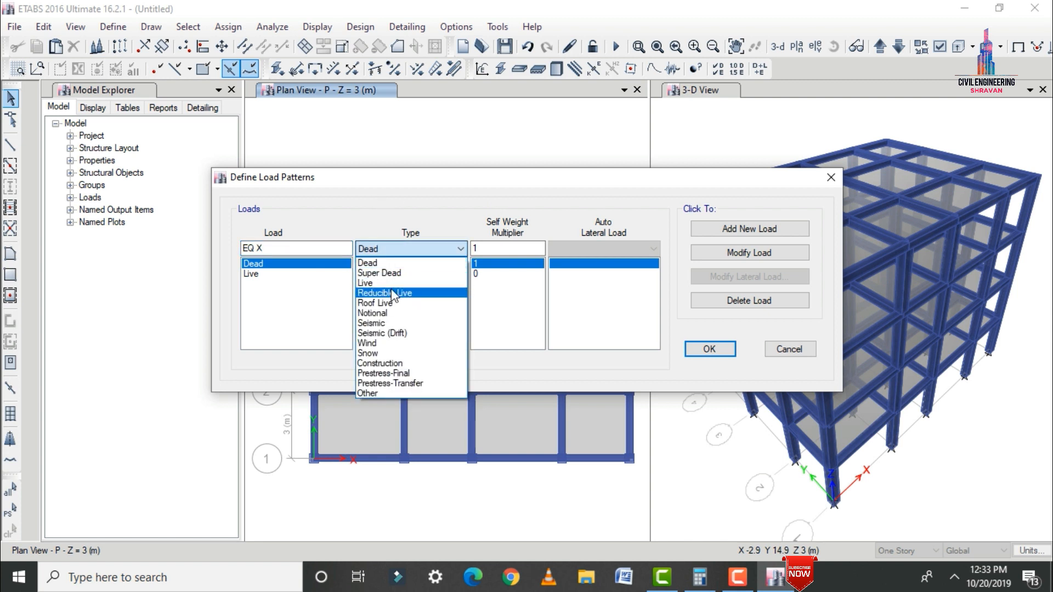
pyautogui.click(389, 324)
pyautogui.click(603, 248)
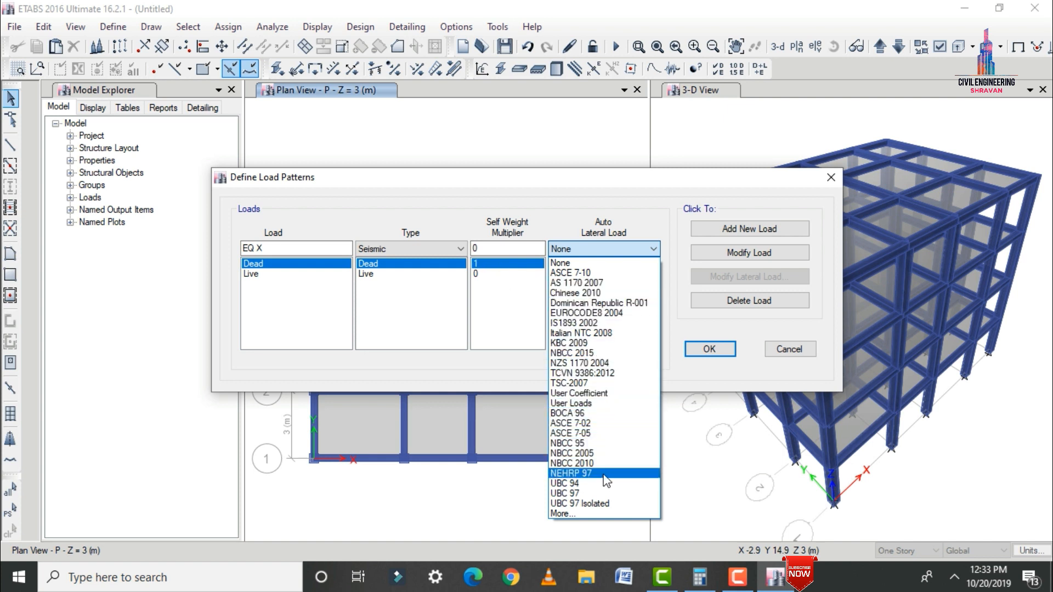
pyautogui.click(575, 323)
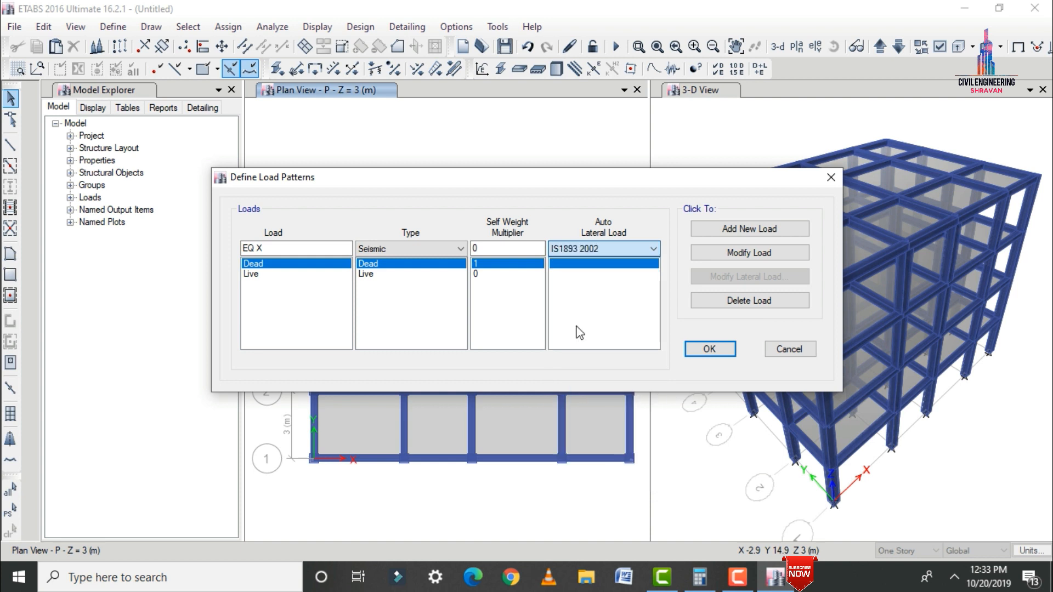
pyautogui.click(718, 229)
# Add a second Seismic load pattern named EQ Y with the IS1893 2002 auto lateral load
pyautogui.click(287, 245)
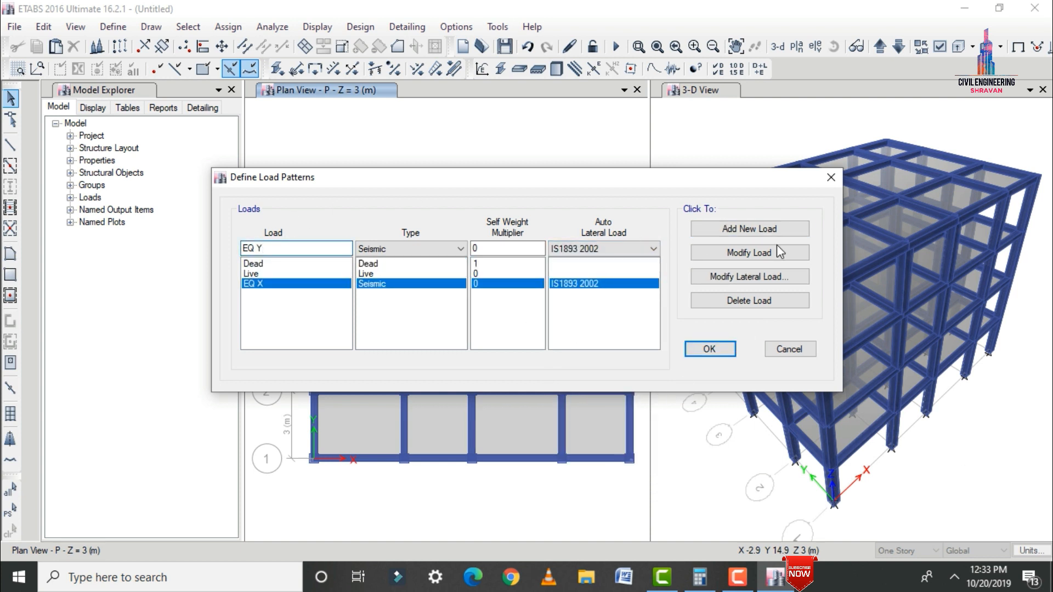
pyautogui.write('Y')
pyautogui.click(719, 232)
# Add two Wind load patterns named W X and W Y, both with Indian IS875:1987 as auto lateral load
pyautogui.click(286, 250)
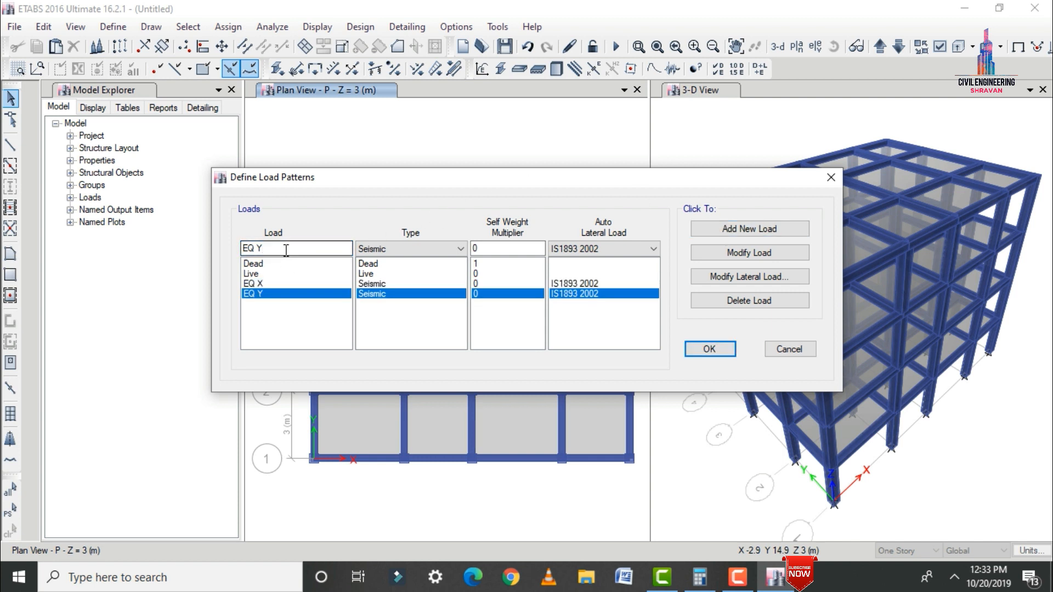
pyautogui.doubleClick(286, 250)
pyautogui.write('W X')
pyautogui.click(421, 250)
pyautogui.click(384, 346)
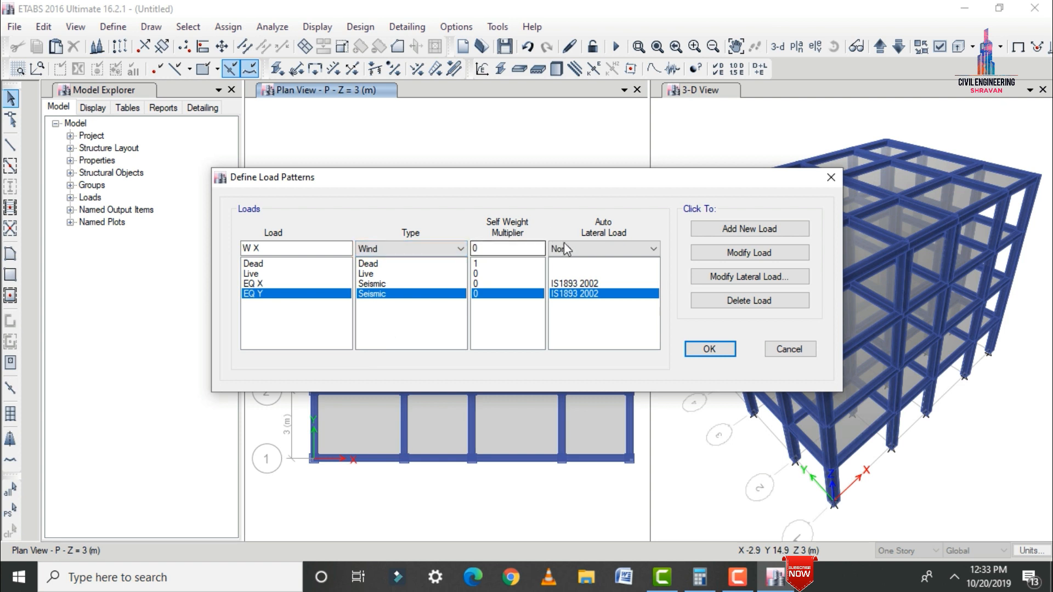
pyautogui.click(564, 244)
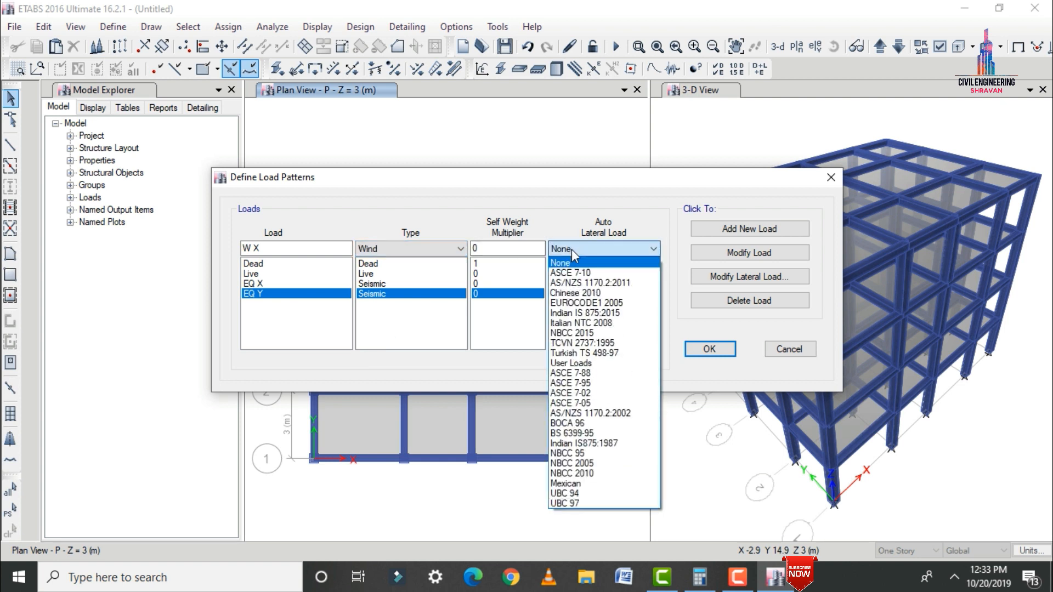
pyautogui.click(574, 445)
pyautogui.click(738, 228)
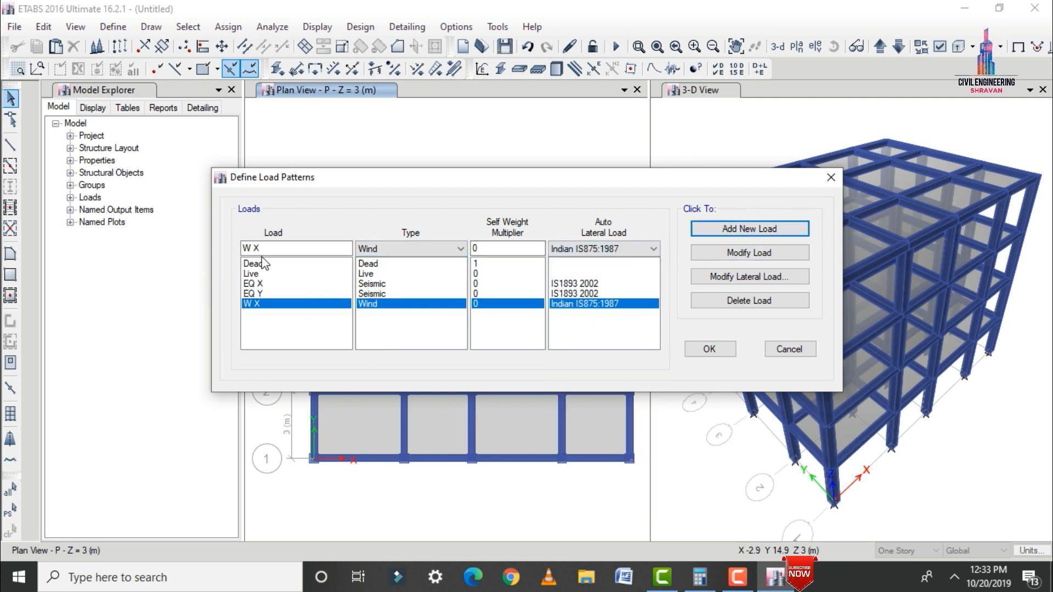
pyautogui.click(289, 247)
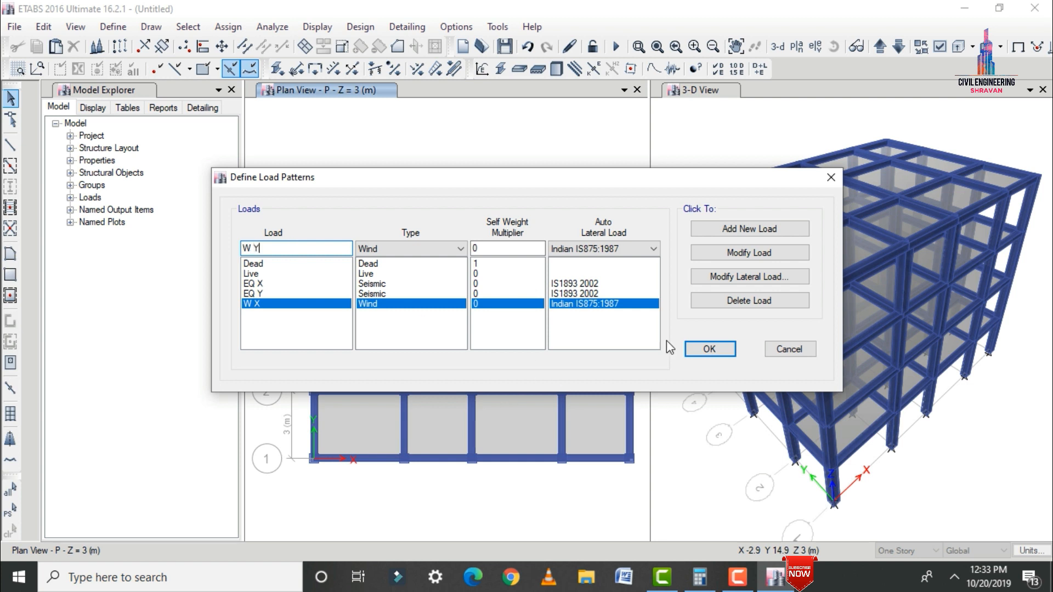
pyautogui.click(707, 228)
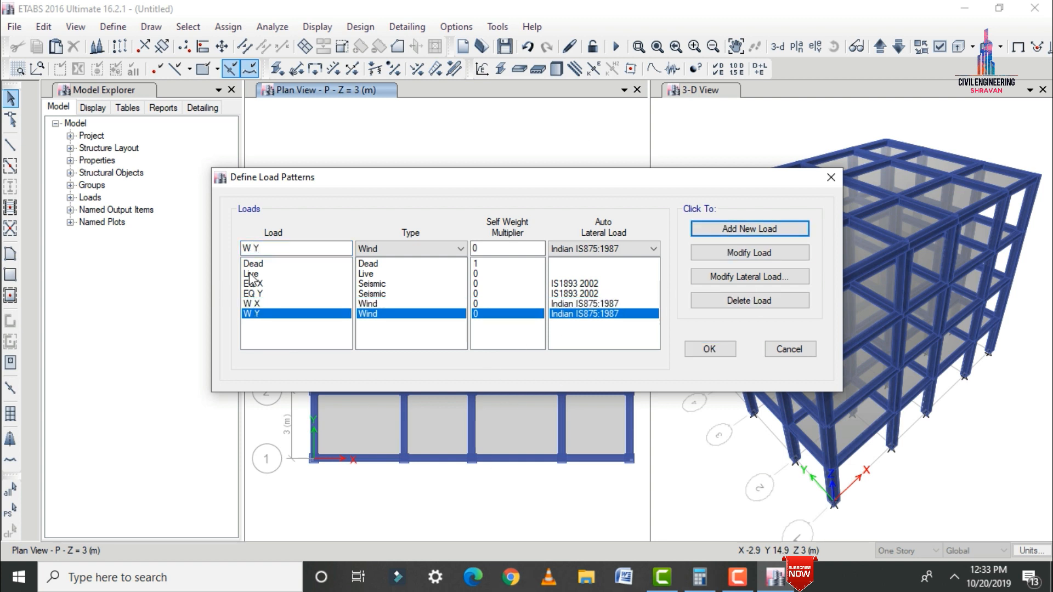
# Modify the EQ X lateral load to act in X Dir only, clearing the Y direction and eccentricity options
pyautogui.click(273, 283)
pyautogui.press('Down')
pyautogui.press('Down')
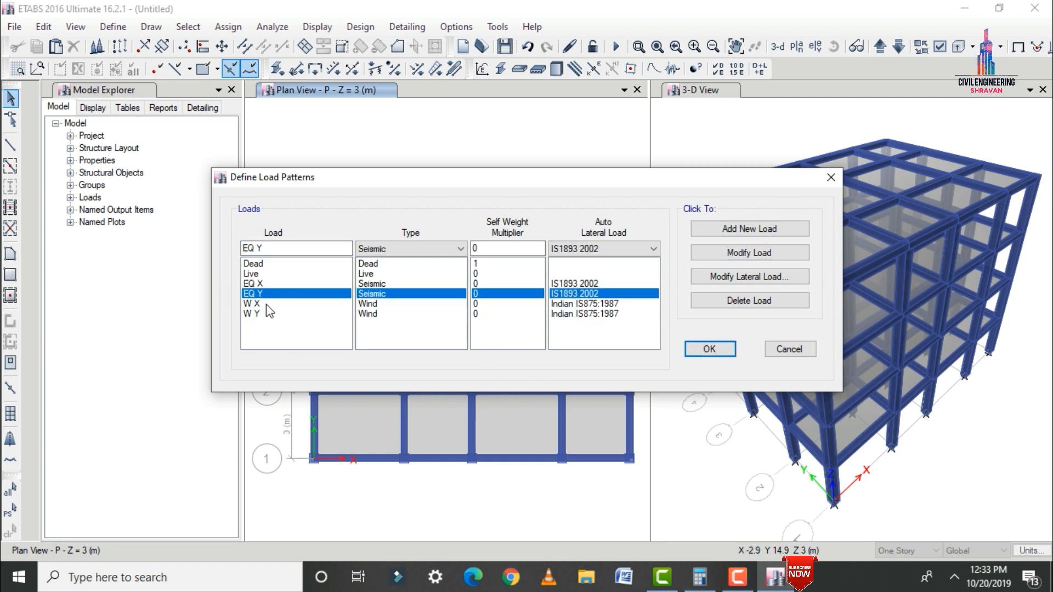
pyautogui.click(274, 284)
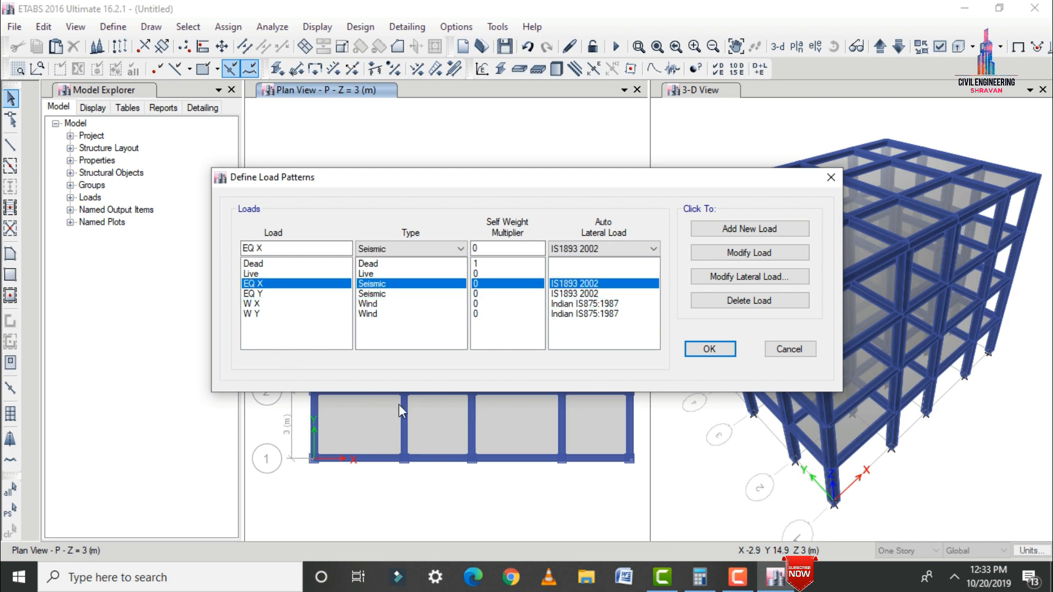
pyautogui.click(790, 276)
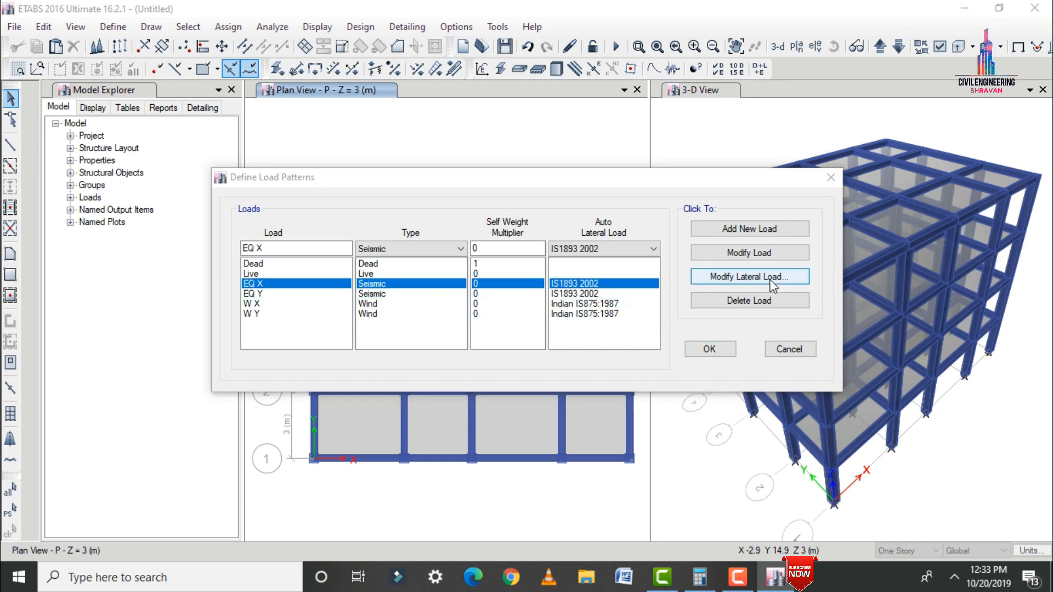
pyautogui.click(702, 213)
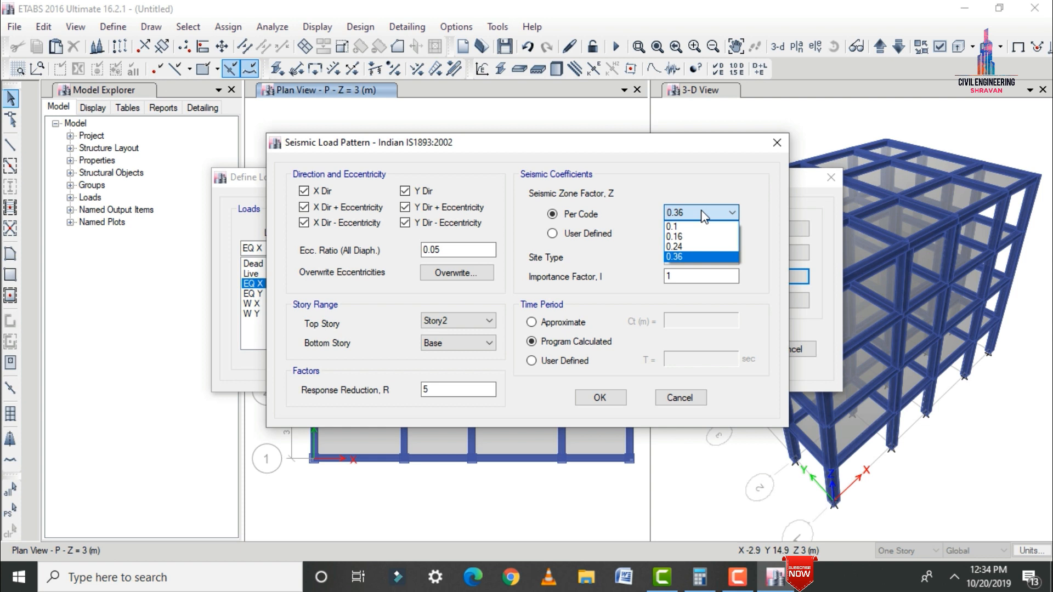
pyautogui.click(704, 216)
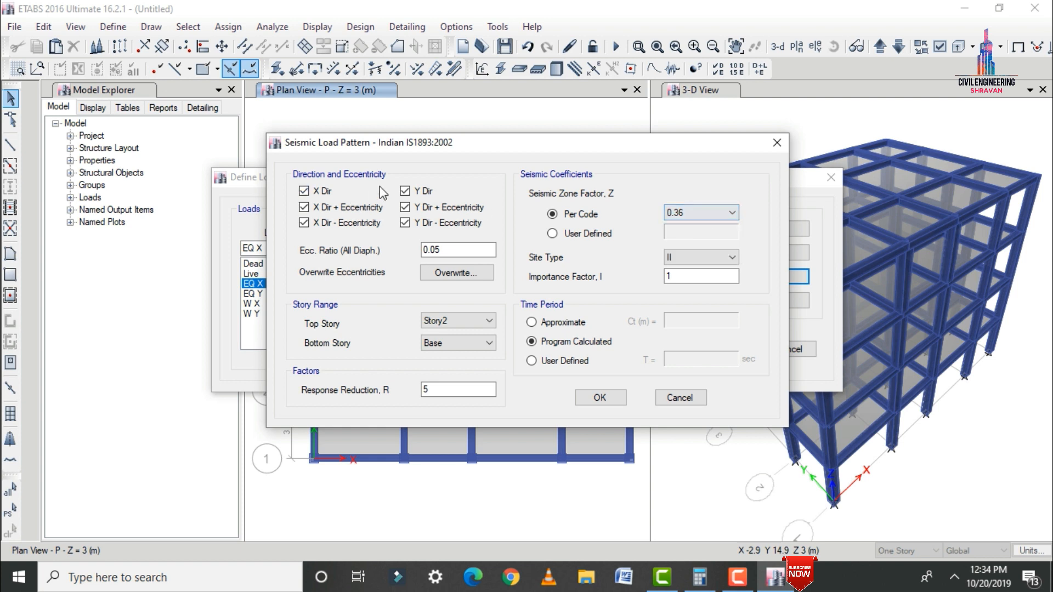
pyautogui.click(404, 192)
pyautogui.click(404, 207)
pyautogui.click(404, 222)
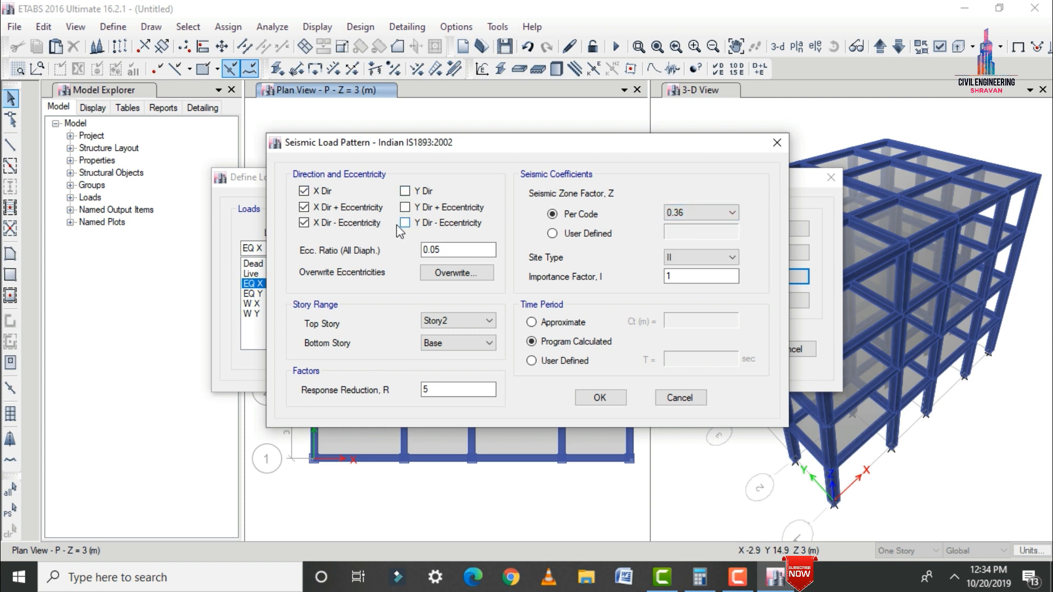
pyautogui.click(368, 210)
pyautogui.click(600, 398)
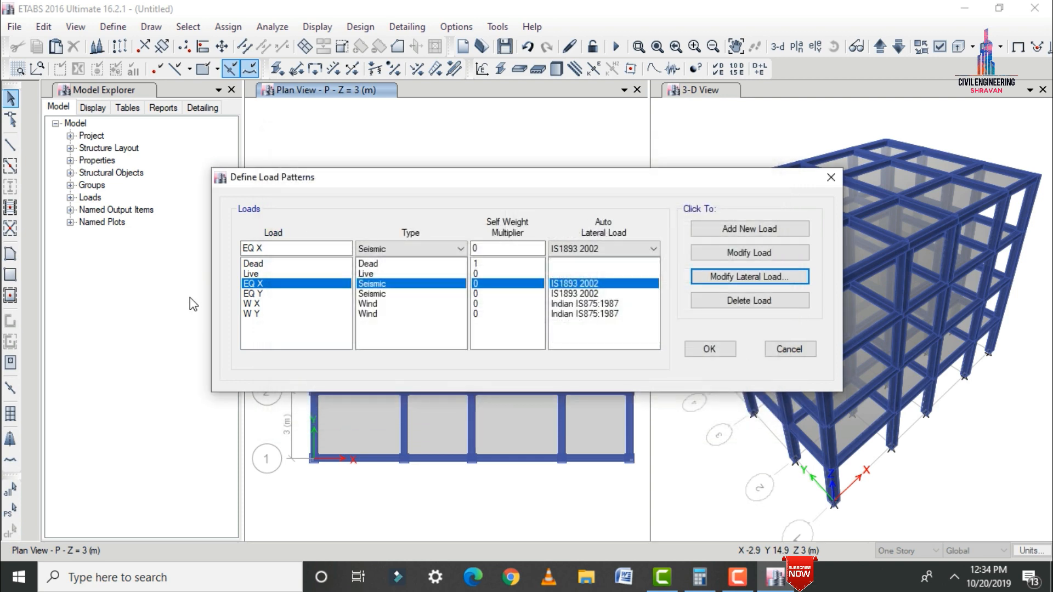
# Modify the EQ Y lateral load to act in Y Dir only, clearing the X direction and eccentricity options
pyautogui.click(252, 293)
pyautogui.click(695, 276)
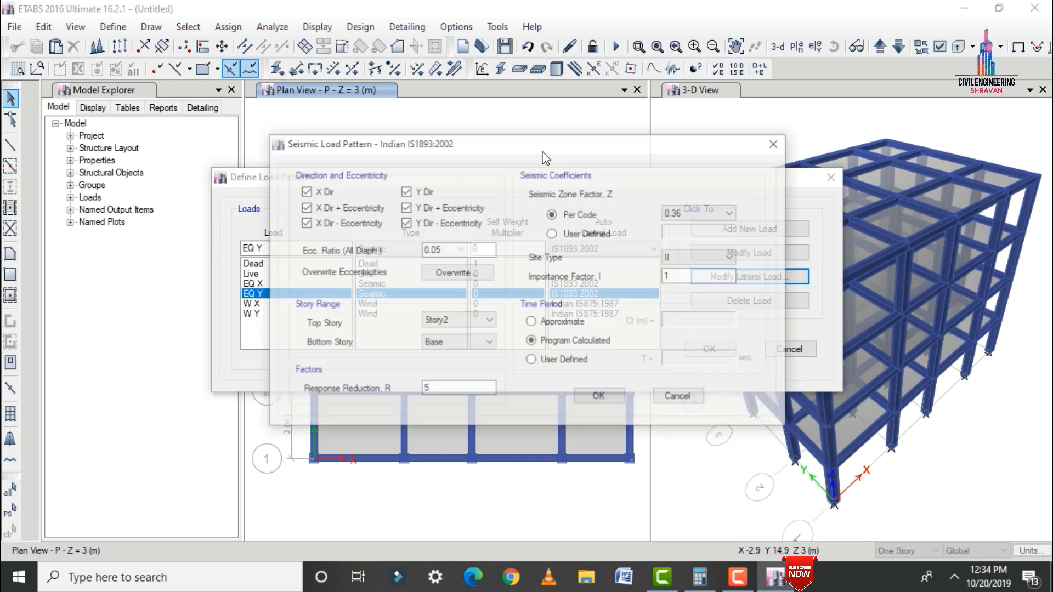
pyautogui.click(328, 192)
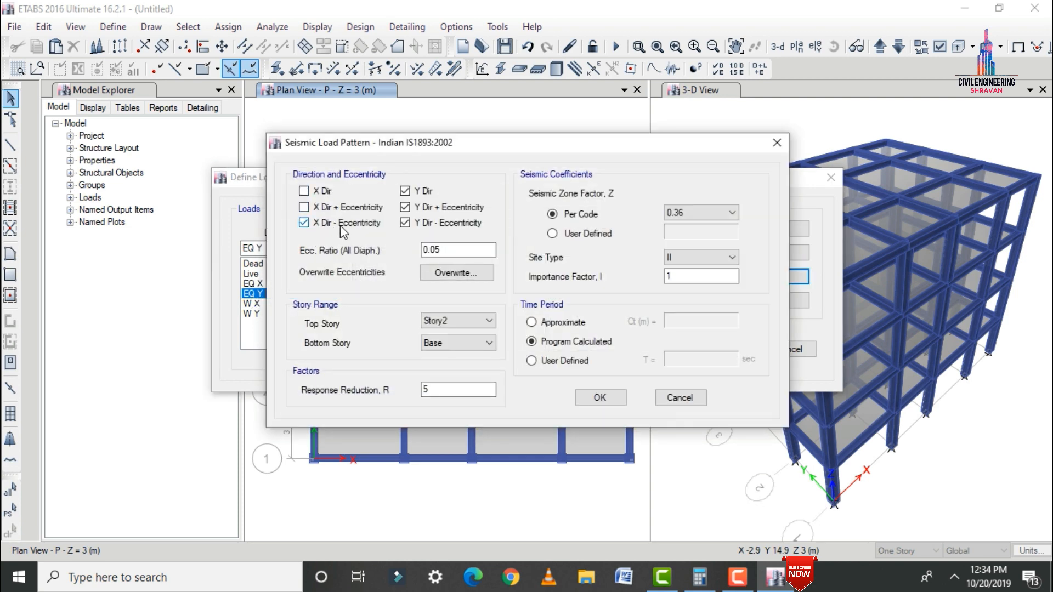
pyautogui.click(423, 224)
pyautogui.click(438, 209)
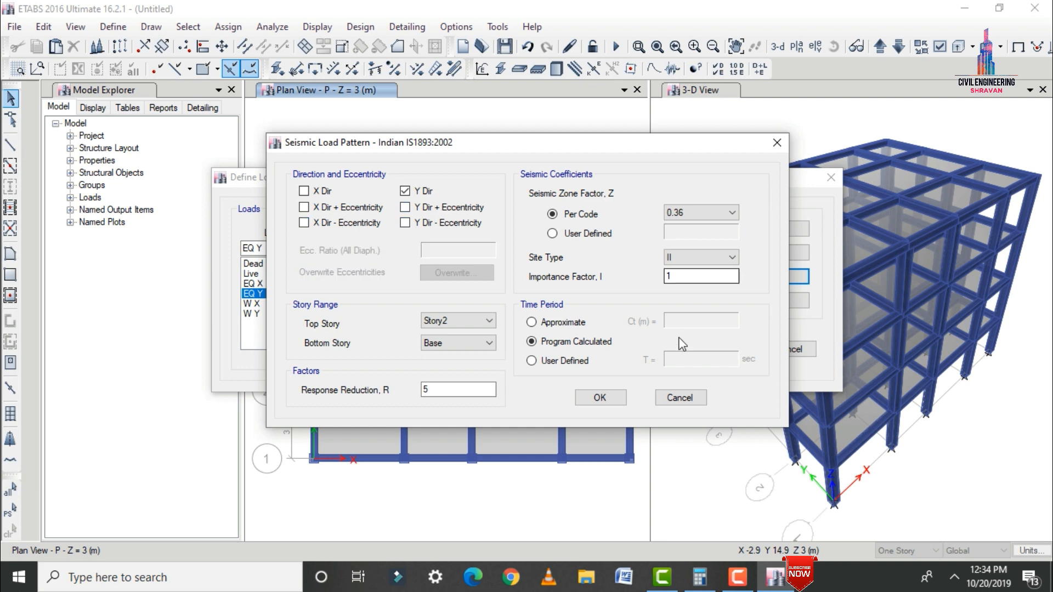
pyautogui.click(600, 397)
# Modify the W X lateral load to a wind speed of 44 m/s and terrain category 4
pyautogui.click(252, 303)
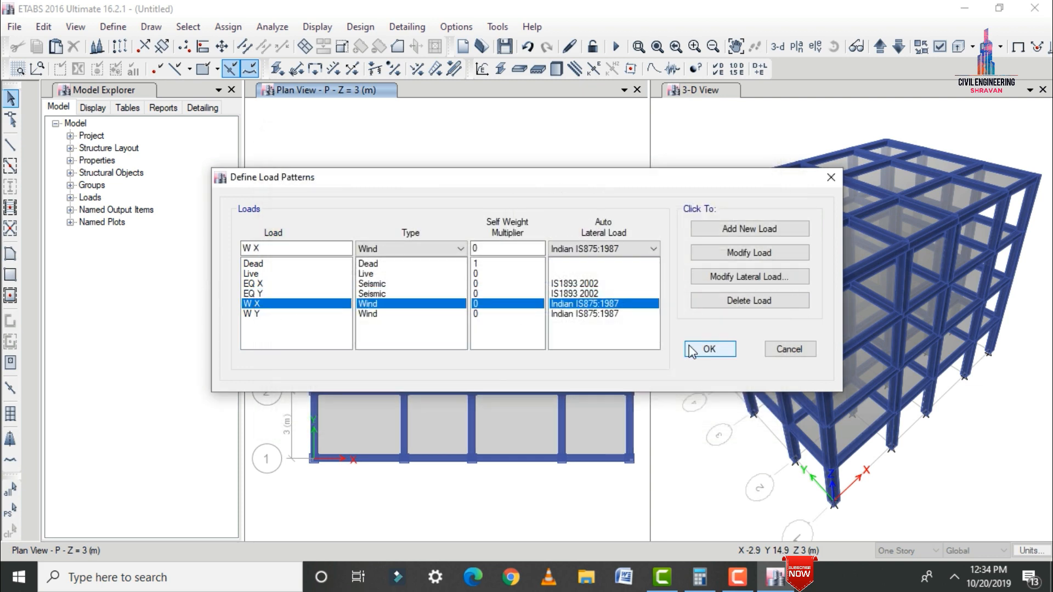
pyautogui.click(758, 277)
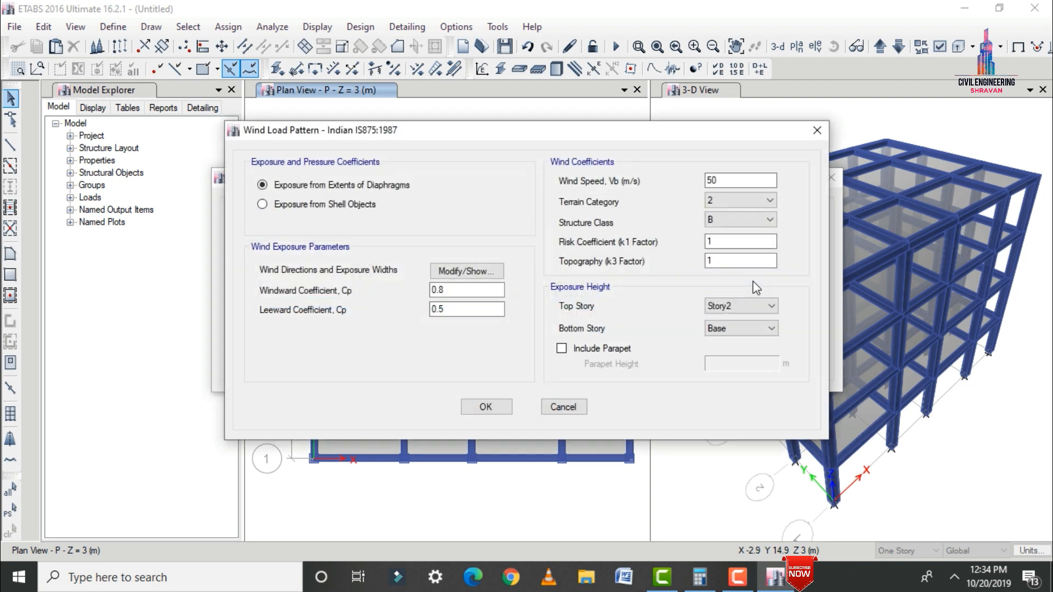
pyautogui.doubleClick(733, 183)
pyautogui.write('44')
pyautogui.click(726, 196)
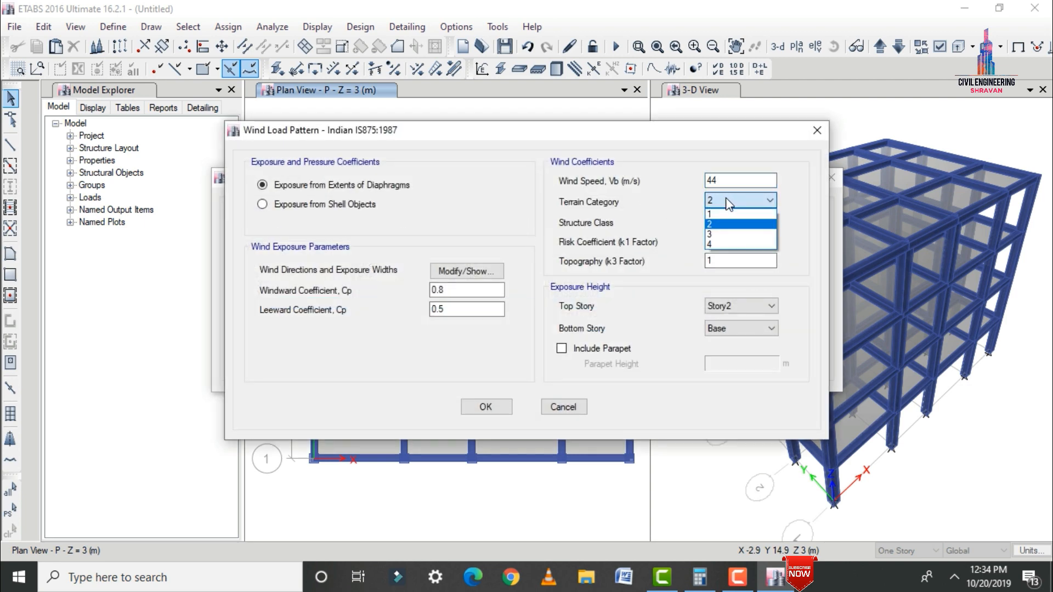
pyautogui.click(718, 245)
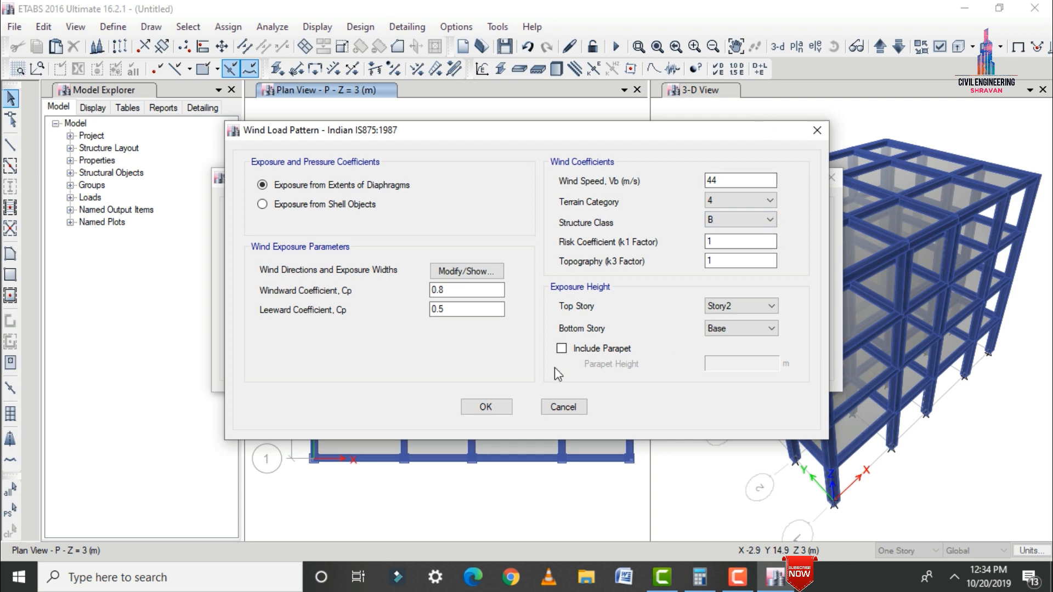
pyautogui.click(485, 406)
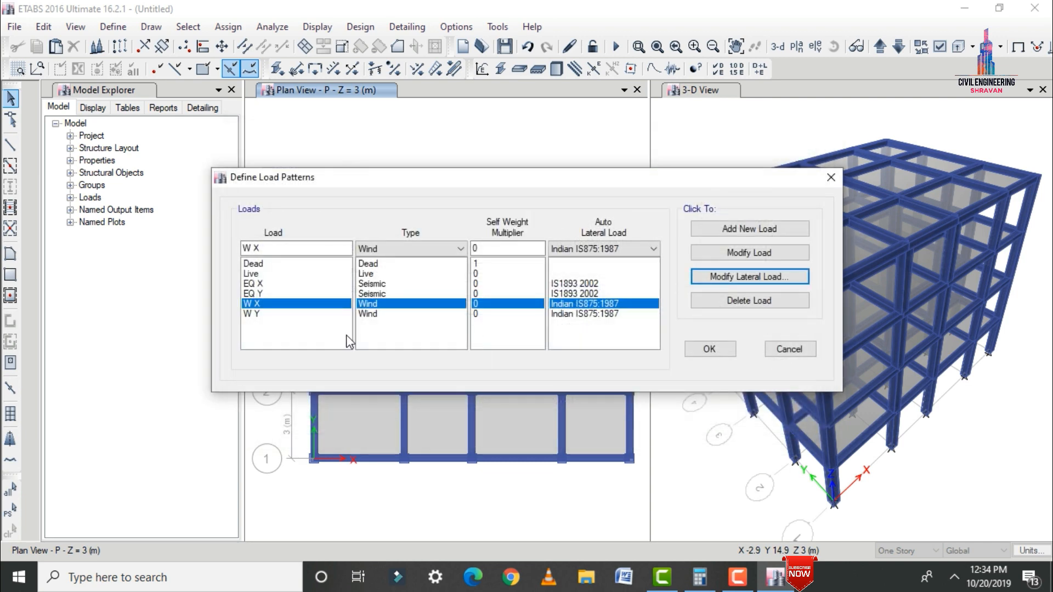
# Set the W Y lateral load's wind speed to 44 m/s and its terrain category to 4
pyautogui.click(377, 316)
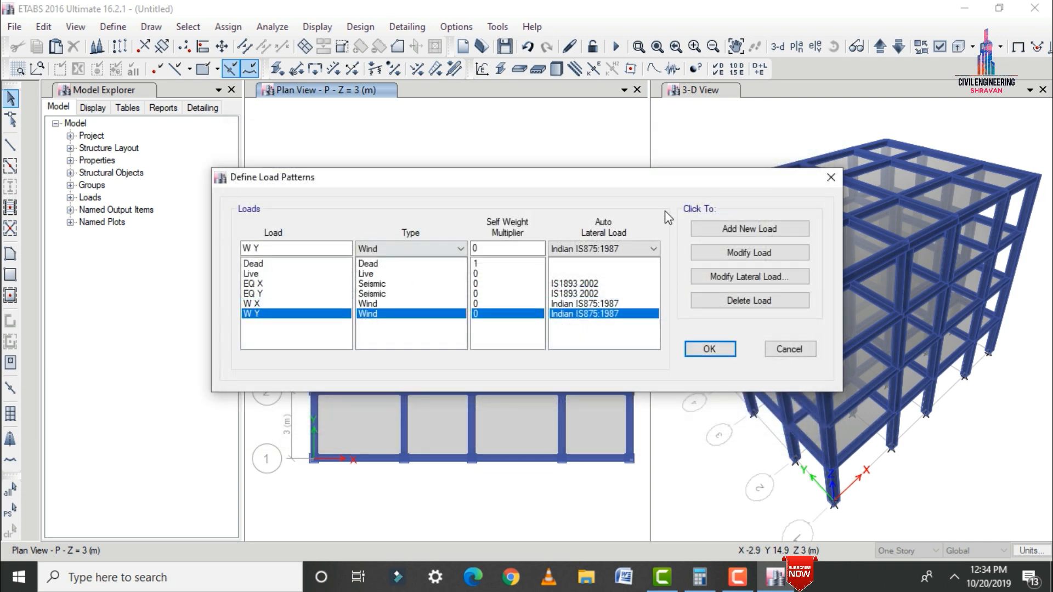
pyautogui.click(721, 277)
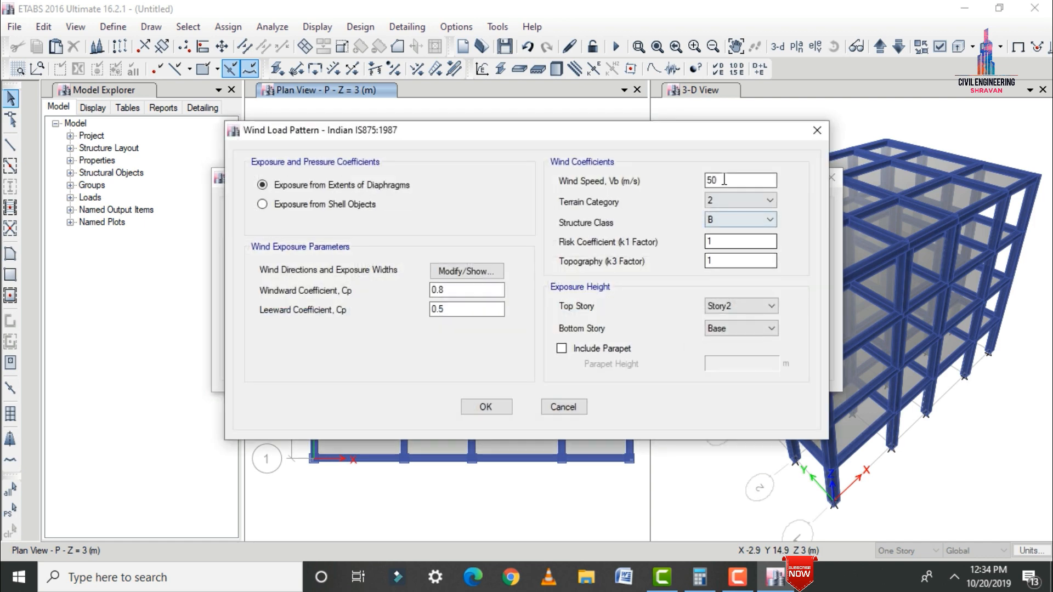
pyautogui.write('44')
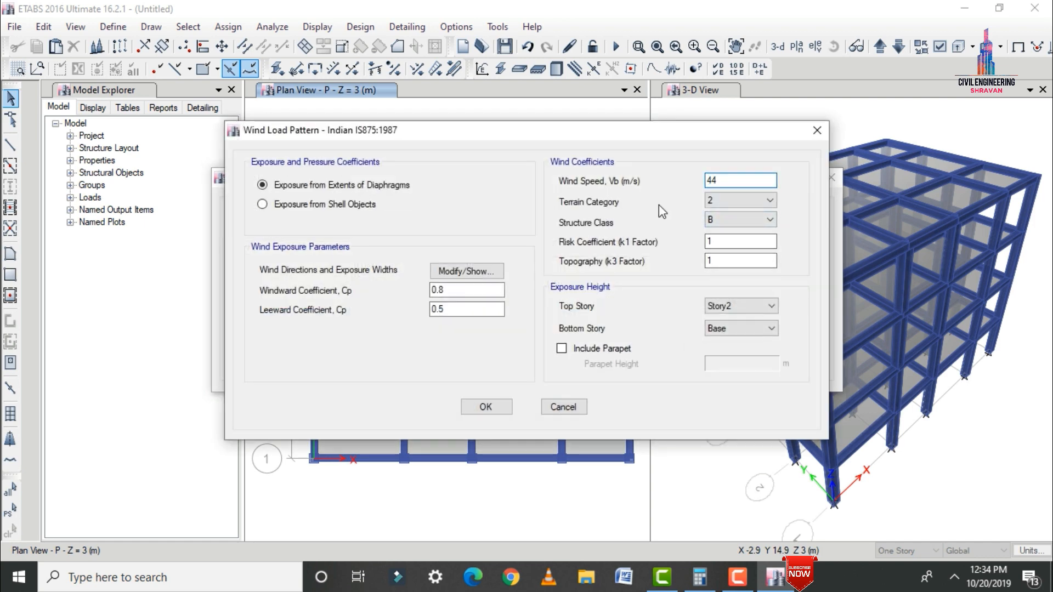
pyautogui.click(742, 202)
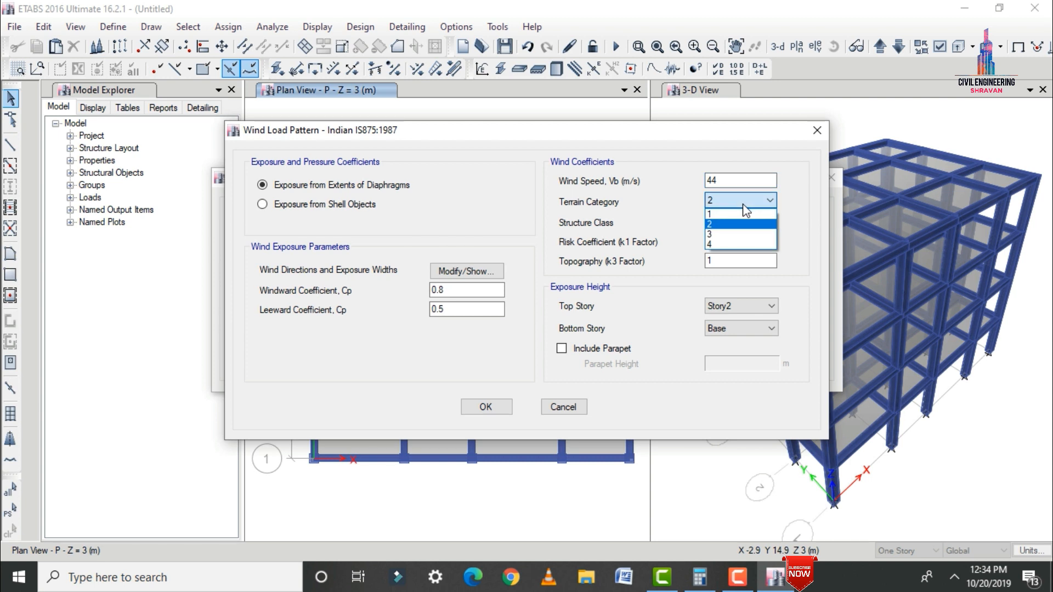
pyautogui.click(730, 245)
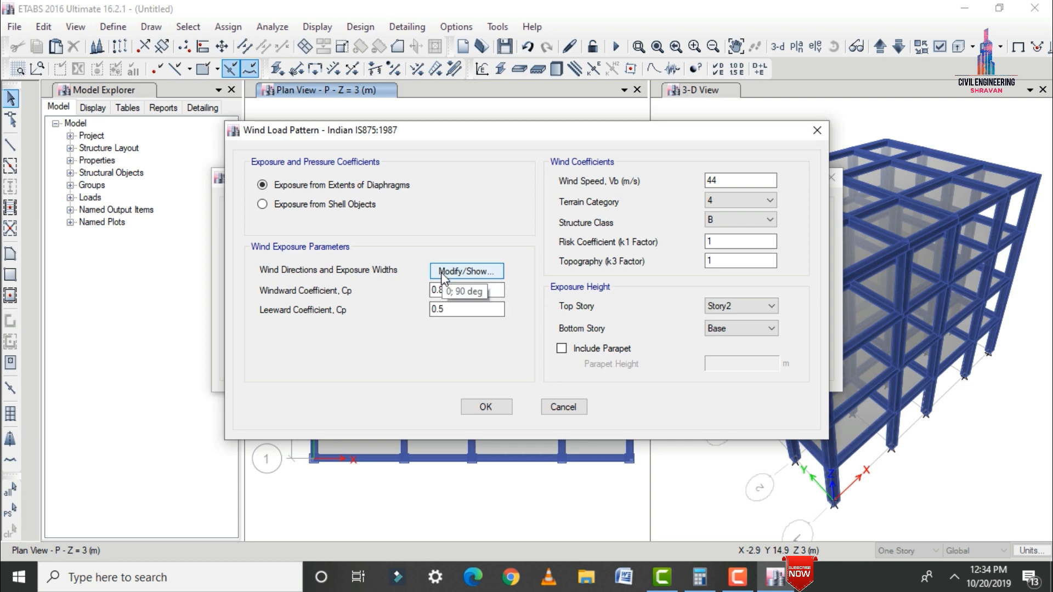
# Set the W Y wind load's direction angle to 90 deg in its exposure width data and accept the wind load pattern
pyautogui.click(465, 270)
pyautogui.moveTo(487, 85); pyautogui.dragTo(281, 127)
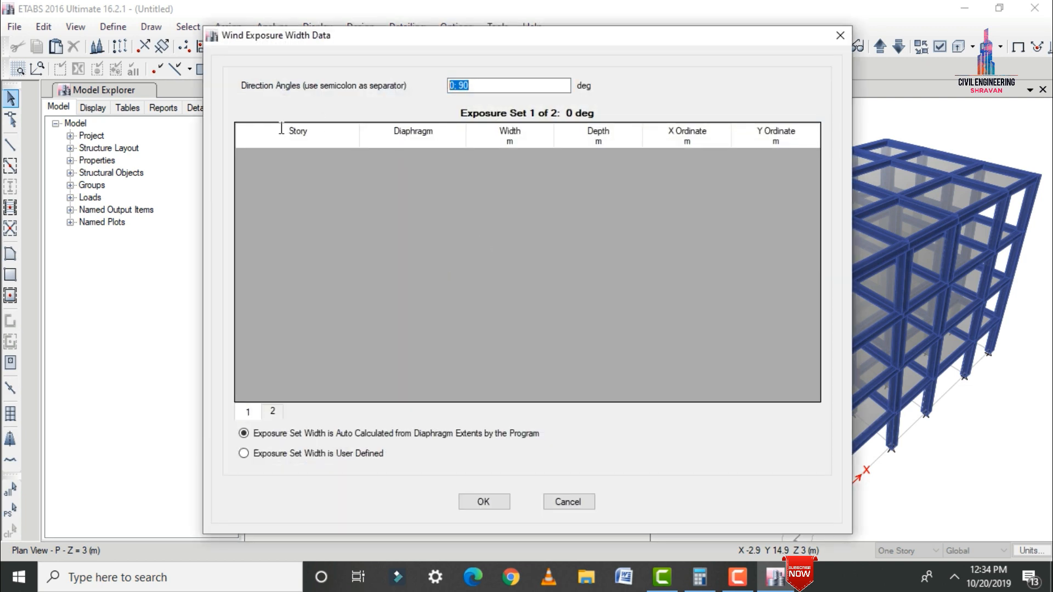
pyautogui.write('90')
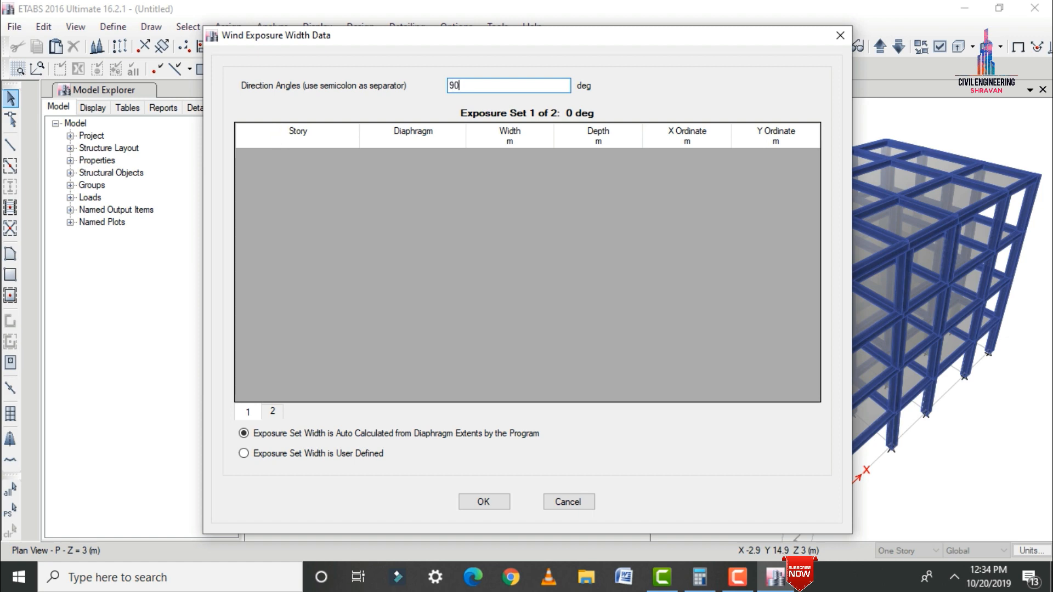
pyautogui.click(483, 502)
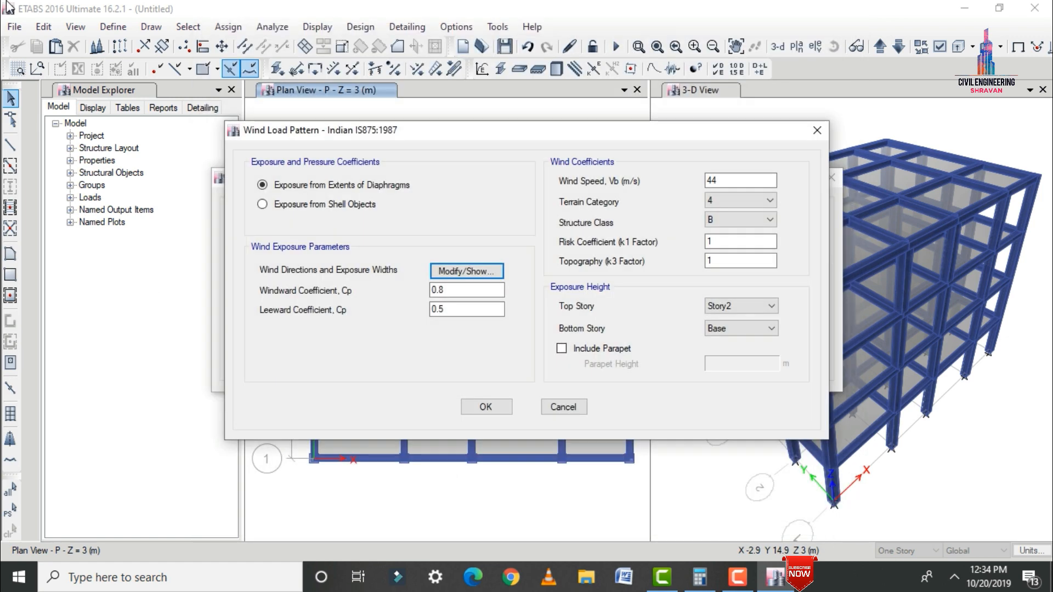
pyautogui.click(486, 405)
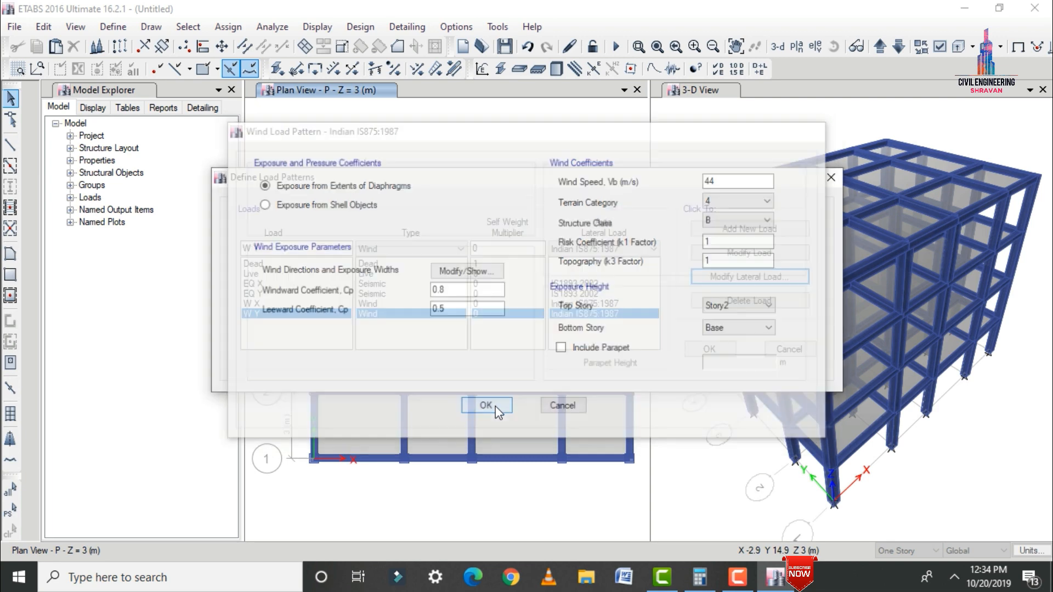
# Set the W X wind load's direction angle to 0 deg and accept the load pattern definitions
pyautogui.click(258, 304)
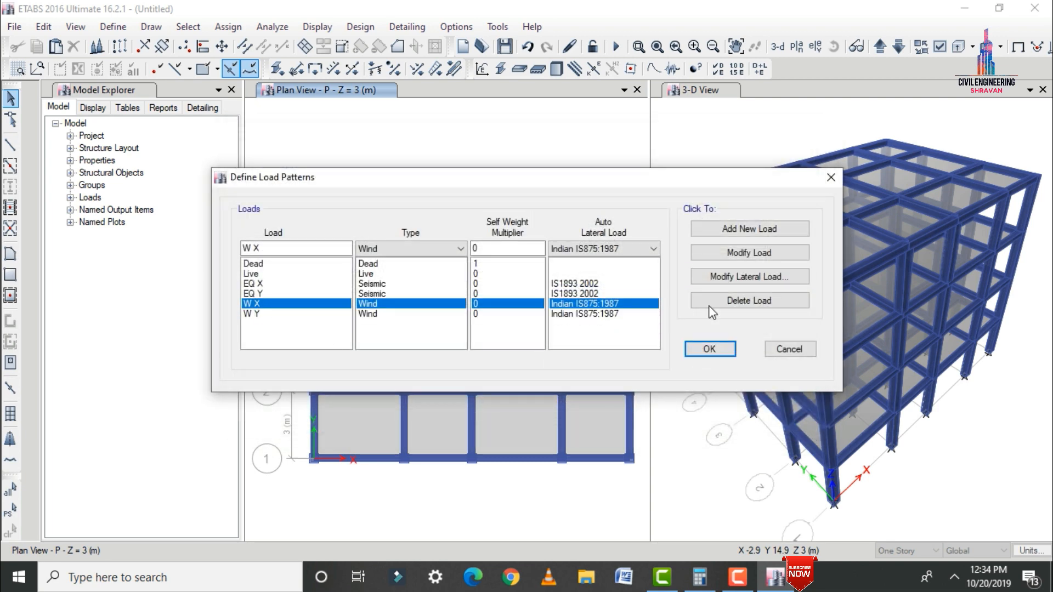
pyautogui.click(751, 277)
pyautogui.click(467, 271)
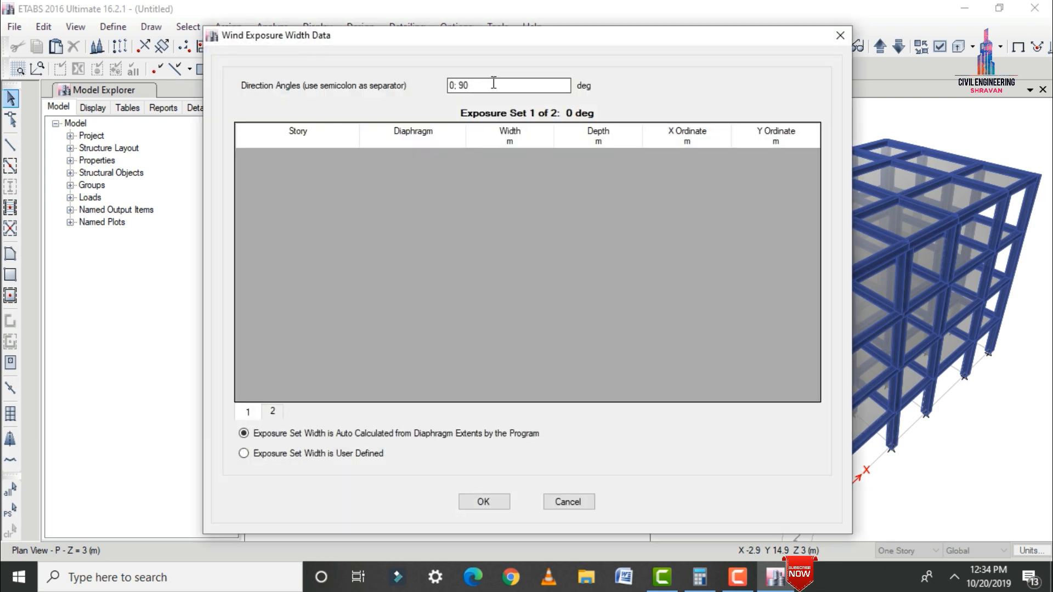
pyautogui.write('0')
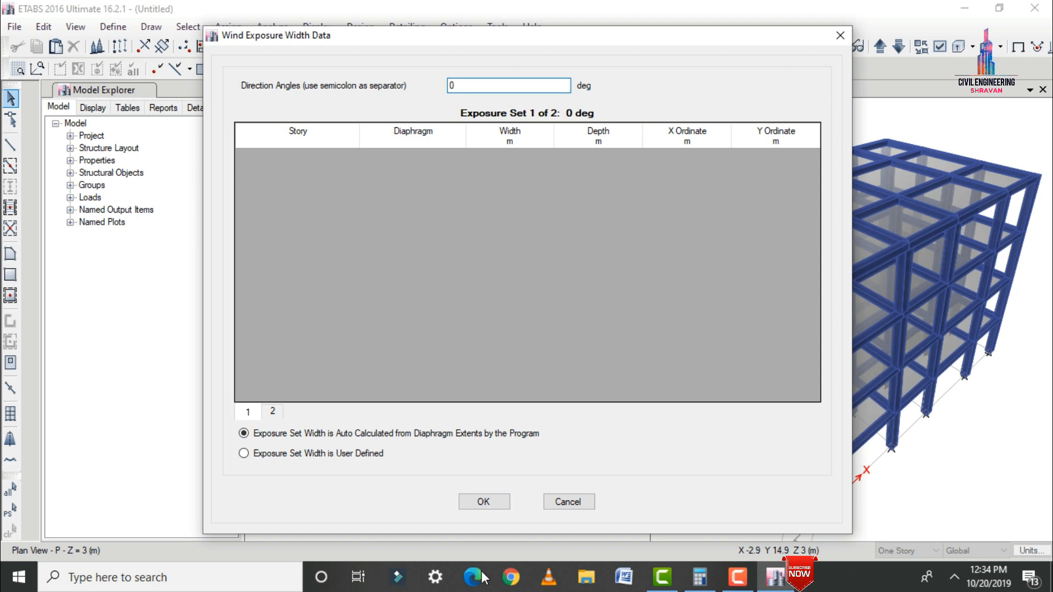
pyautogui.click(486, 501)
pyautogui.click(485, 404)
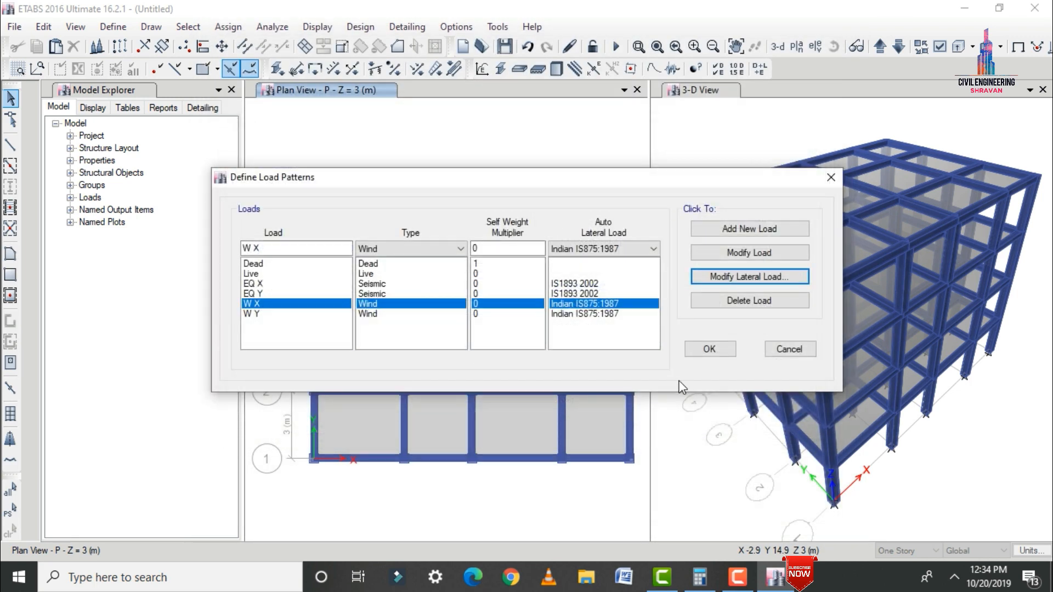
pyautogui.click(708, 349)
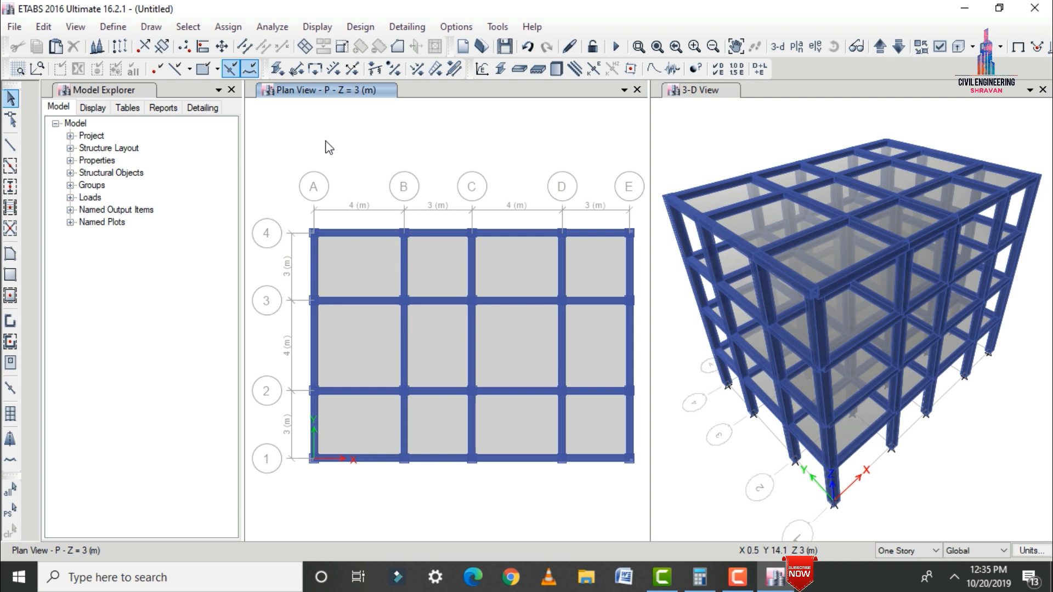
# Select the whole model and set Dead joint forces of 1 kN in global X, Y and Z, added to existing loads
pyautogui.hotkey('ctrl', 'a')
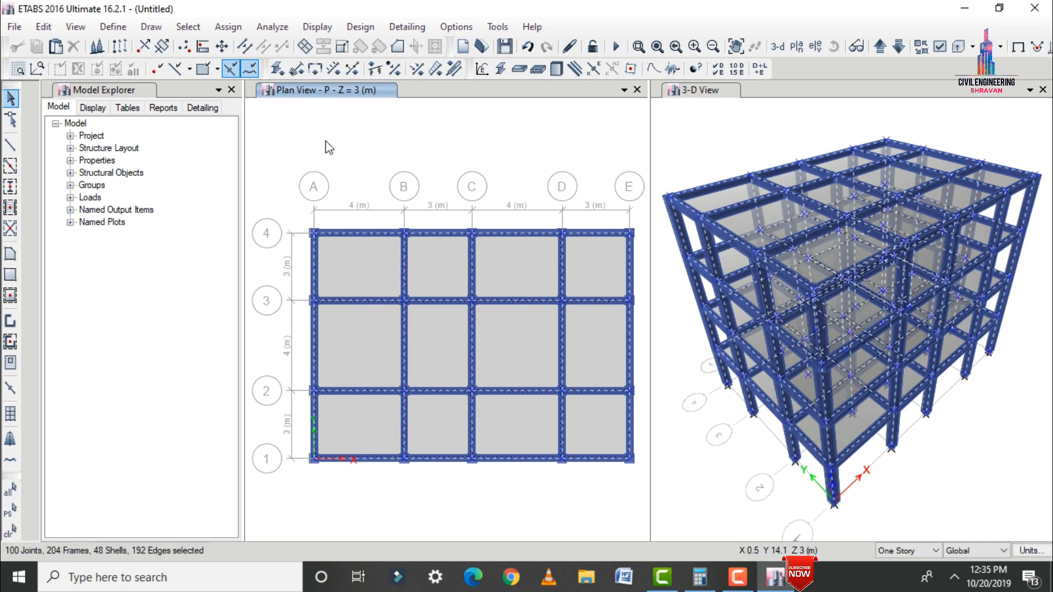
pyautogui.click(222, 27)
pyautogui.moveTo(271, 152)
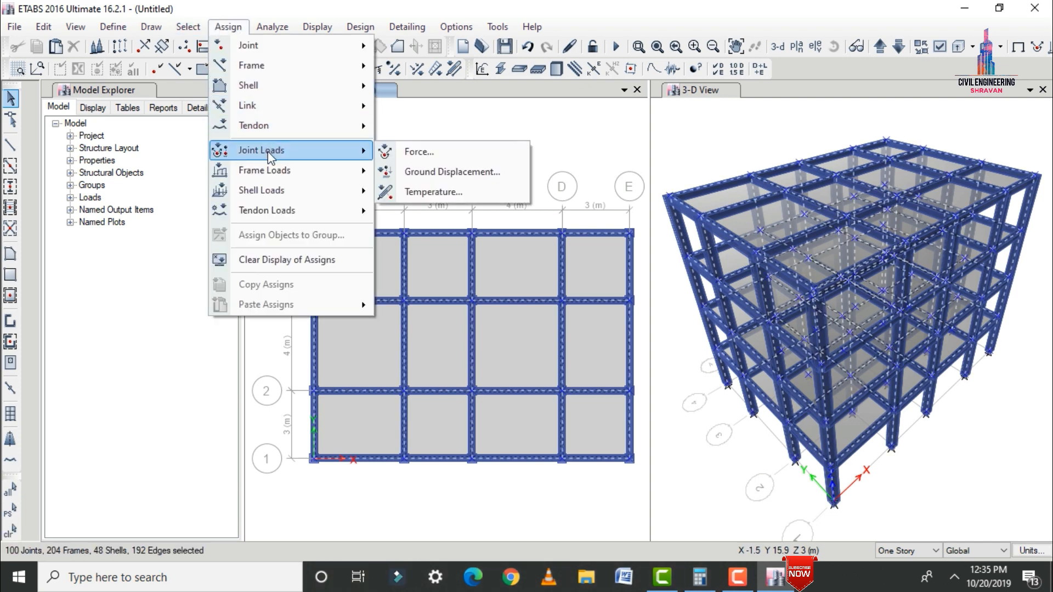
pyautogui.click(412, 154)
pyautogui.click(593, 228)
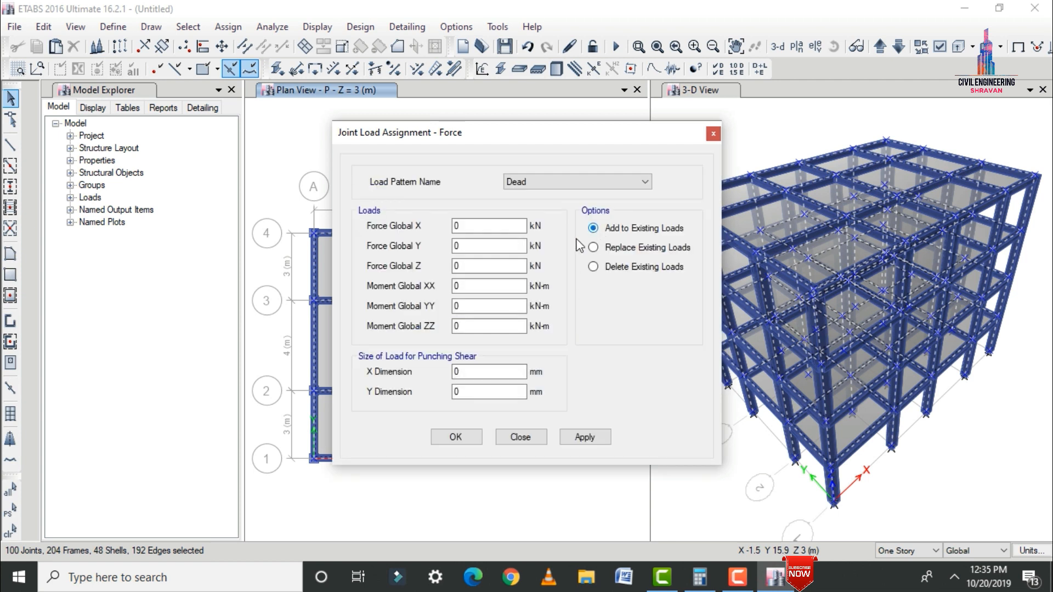
pyautogui.doubleClick(496, 225)
pyautogui.write('1')
pyautogui.press('Tab')
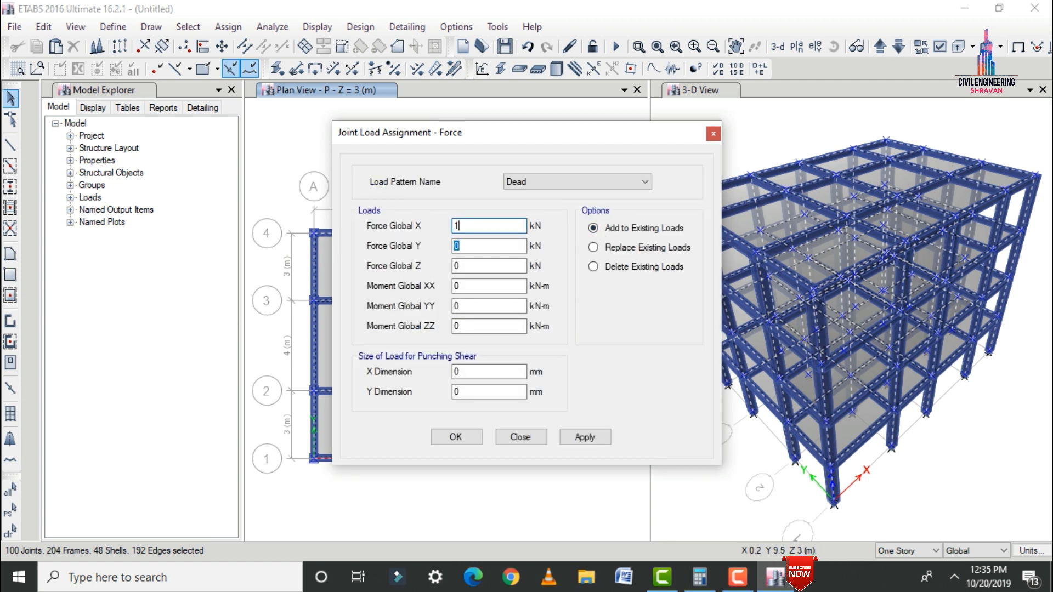
pyautogui.write('1')
pyautogui.press('Tab')
pyautogui.write('1')
pyautogui.press('Tab')
# Set the joint moments about global XX, YY and ZZ to 1 kN-m and apply the Dead joint loads
pyautogui.write('1')
pyautogui.press('Tab')
pyautogui.write('1')
pyautogui.press('Tab')
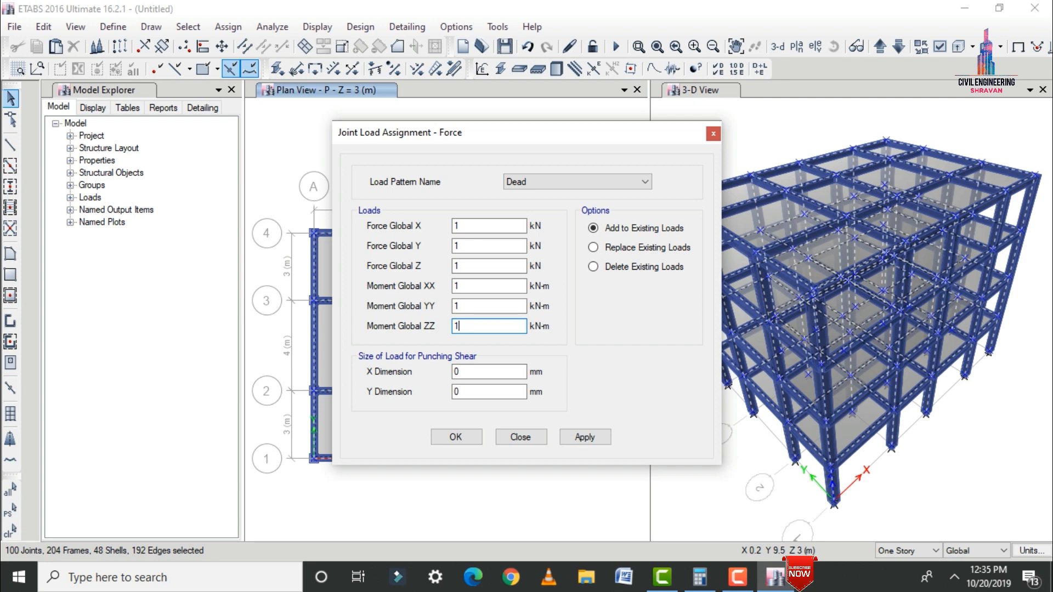
pyautogui.click(584, 438)
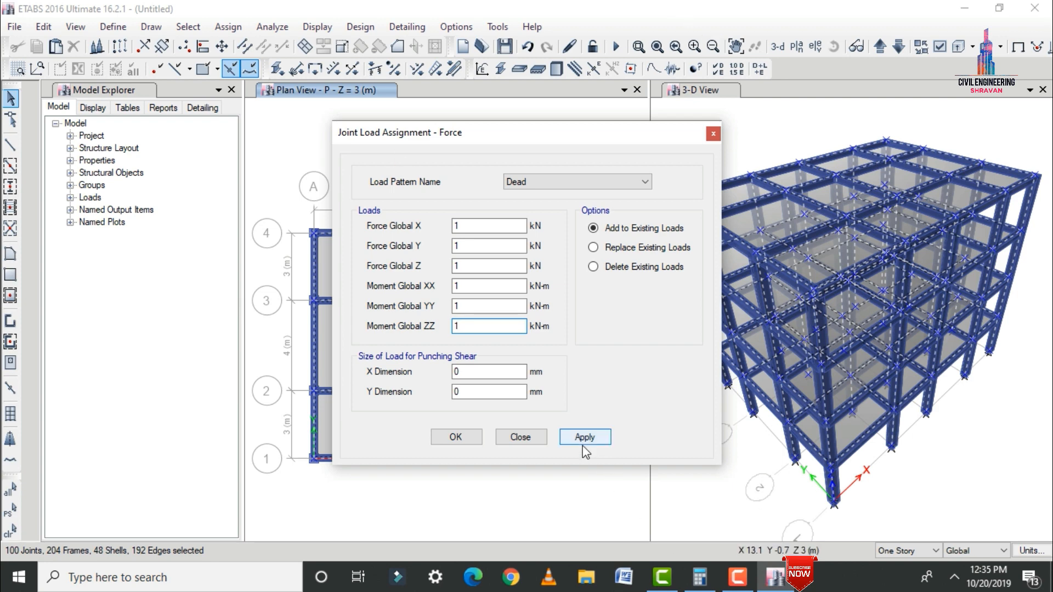
pyautogui.click(440, 436)
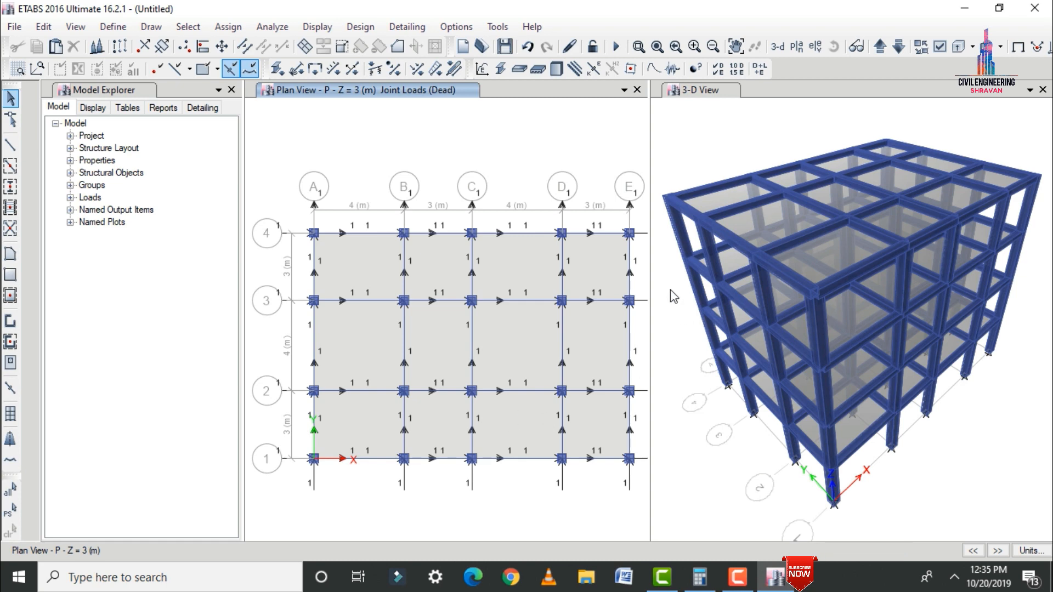
# Switch to Calculator and compute the beam dead load as 0.3 × 0.3 × 25
pyautogui.click(699, 577)
pyautogui.click(381, 358)
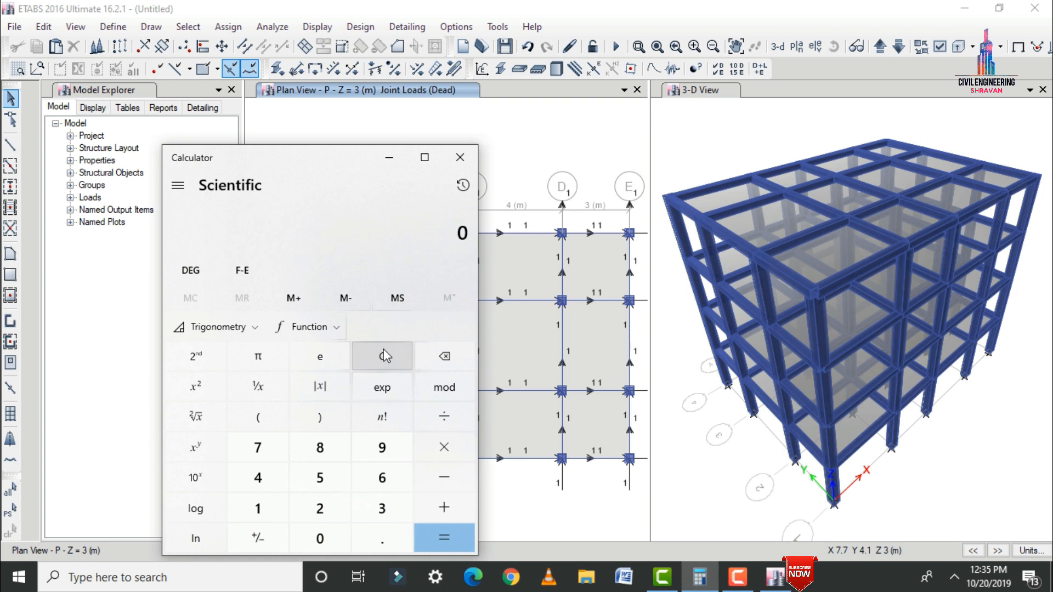
pyautogui.write('.')
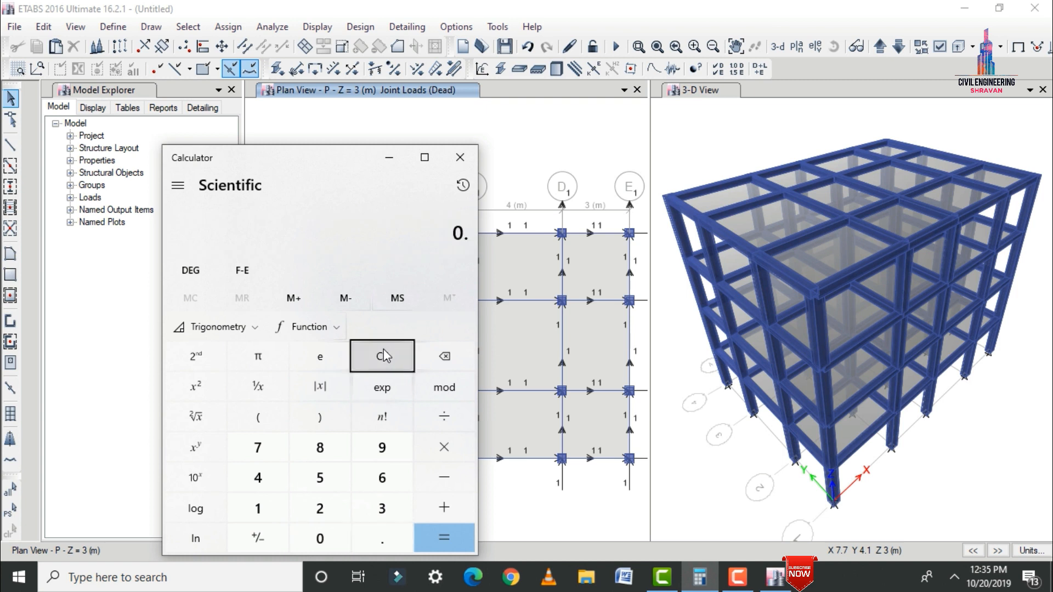
pyautogui.write('3')
pyautogui.write('.3*')
pyautogui.write('25=')
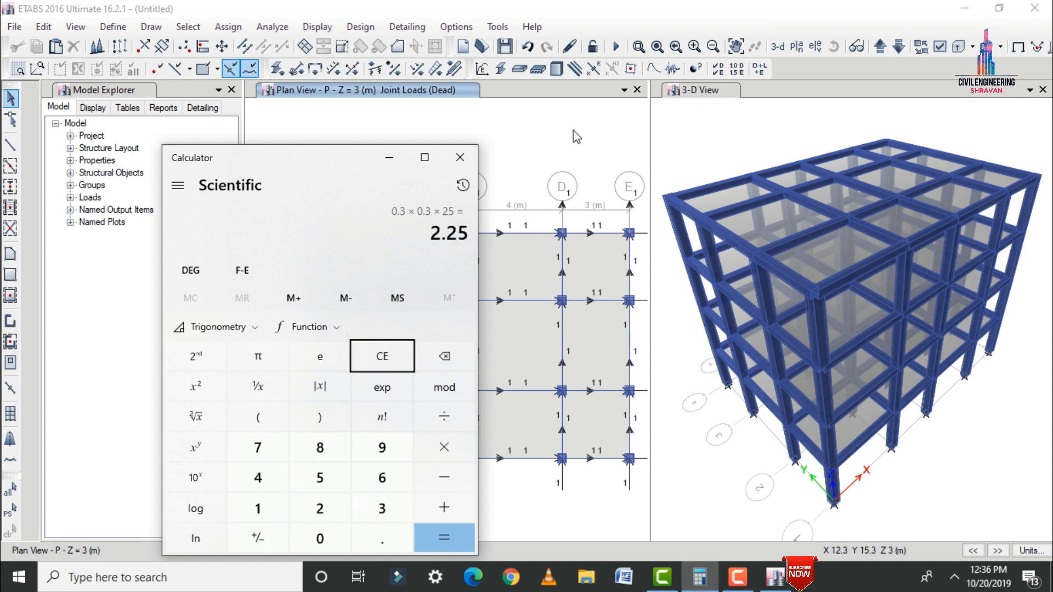
# Return to ETABS and select all frames that have the Beam property
pyautogui.click(565, 144)
pyautogui.click(188, 26)
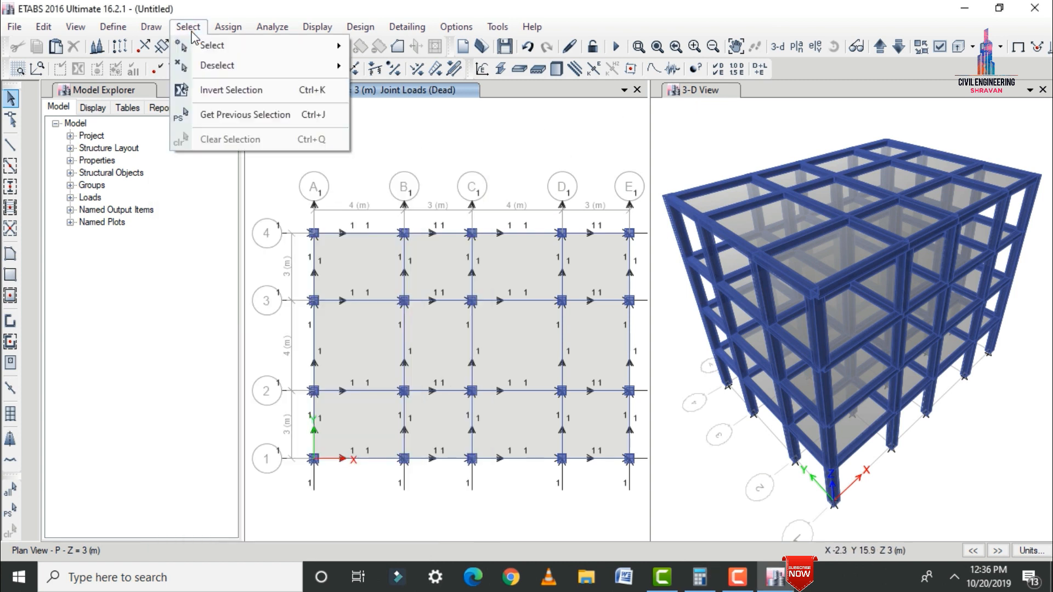
pyautogui.moveTo(228, 46)
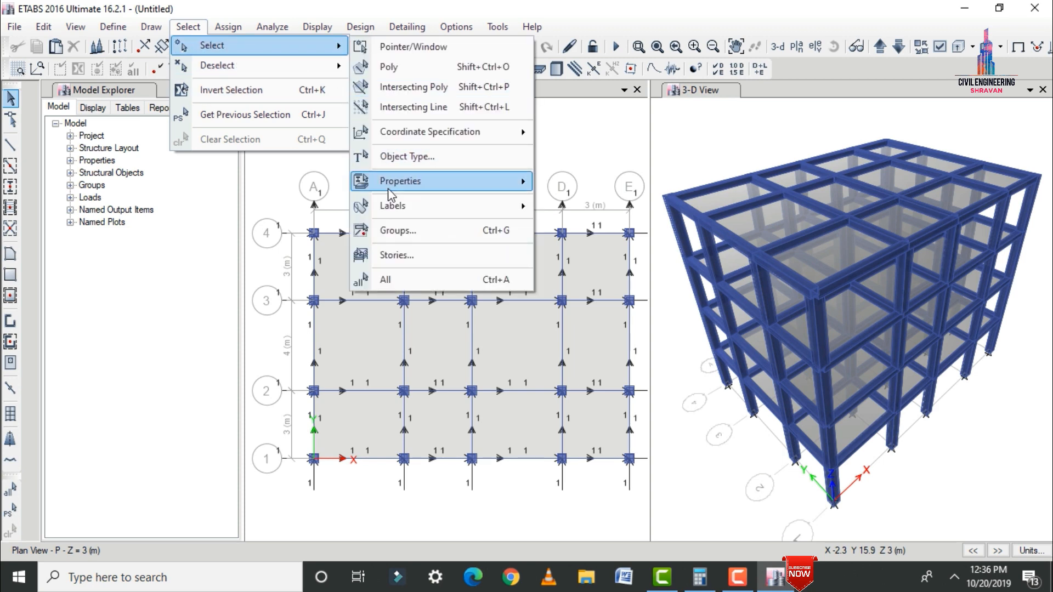
pyautogui.moveTo(406, 181)
pyautogui.click(570, 202)
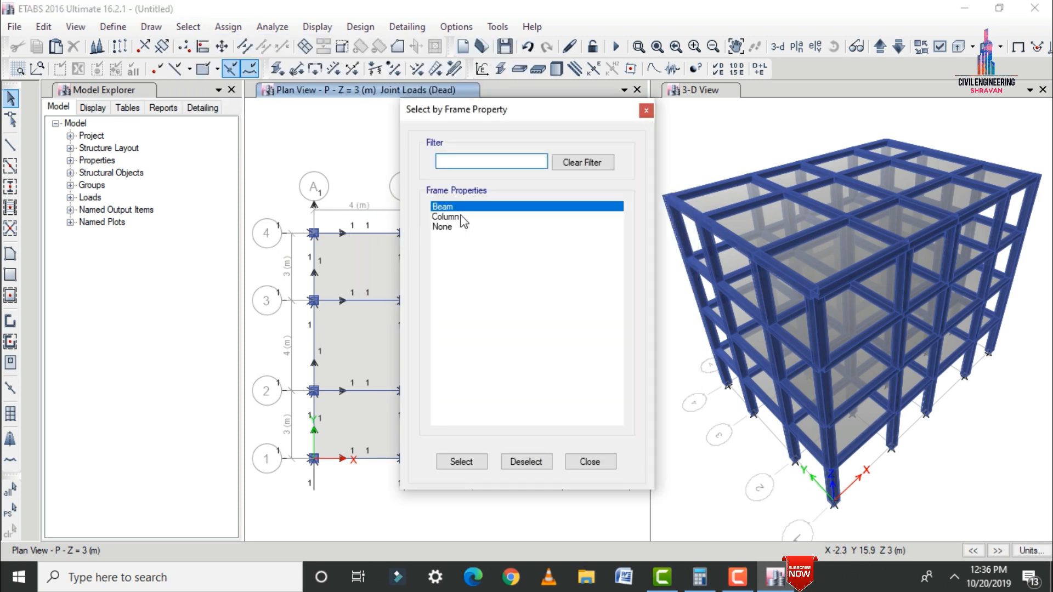
pyautogui.click(466, 462)
pyautogui.click(599, 464)
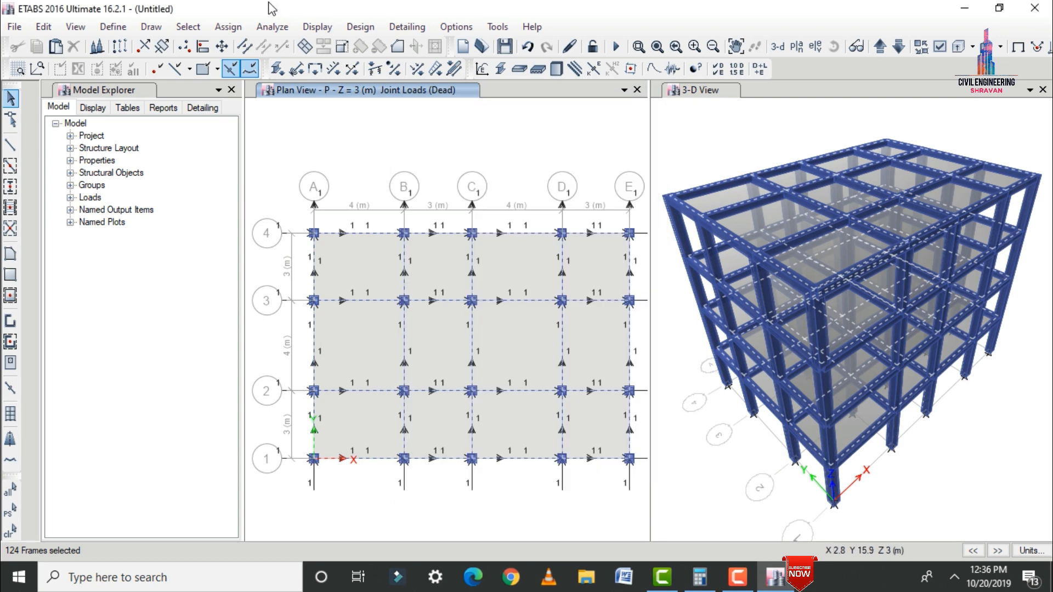
# Assign a uniform distributed Dead load of 2.25 kN/m in the Gravity direction to the selected beams
pyautogui.click(227, 26)
pyautogui.moveTo(260, 172)
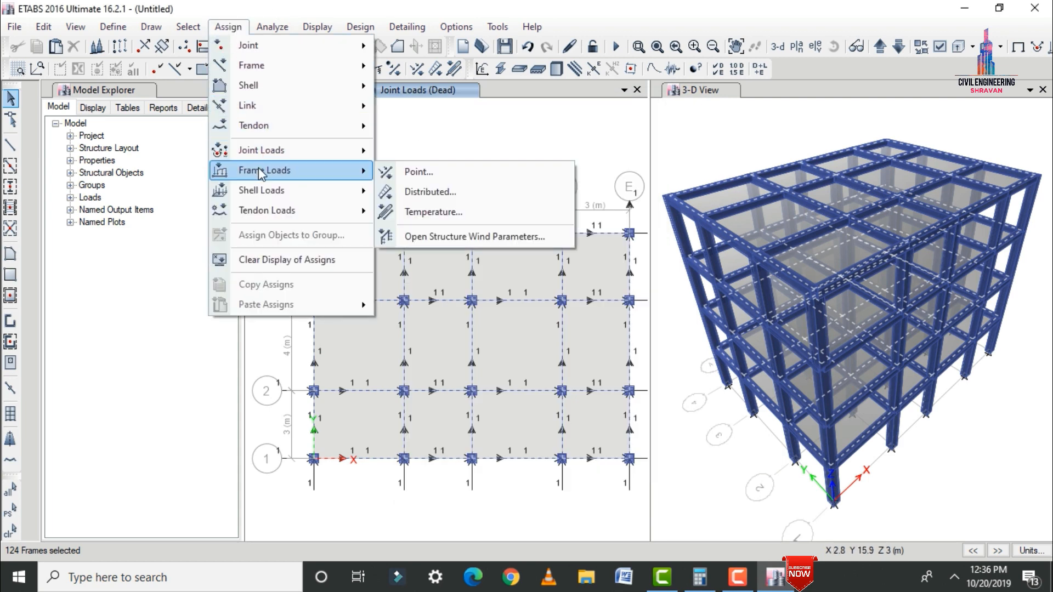
pyautogui.click(419, 193)
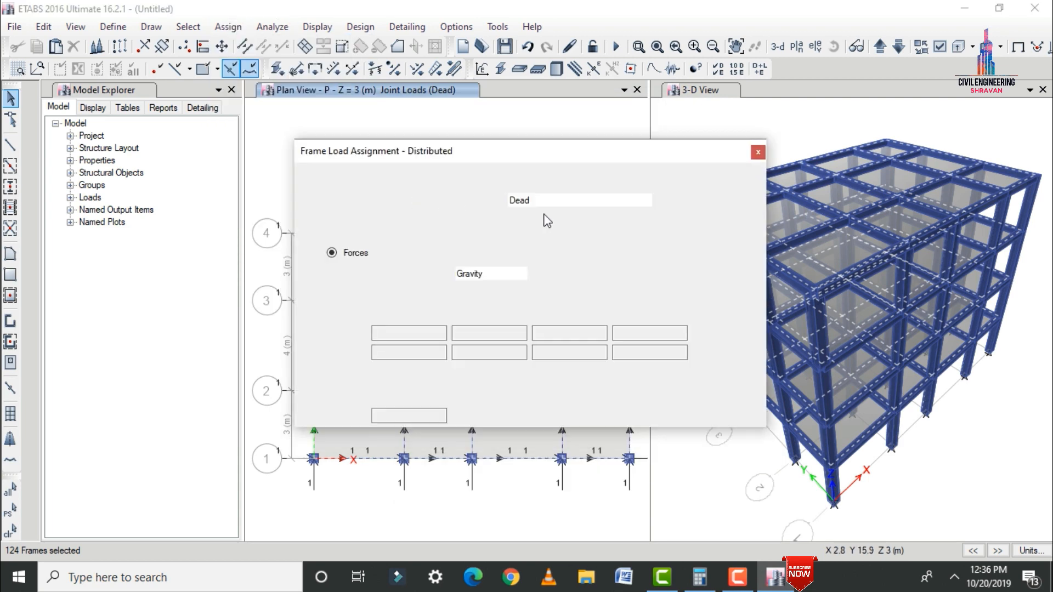
pyautogui.doubleClick(395, 415)
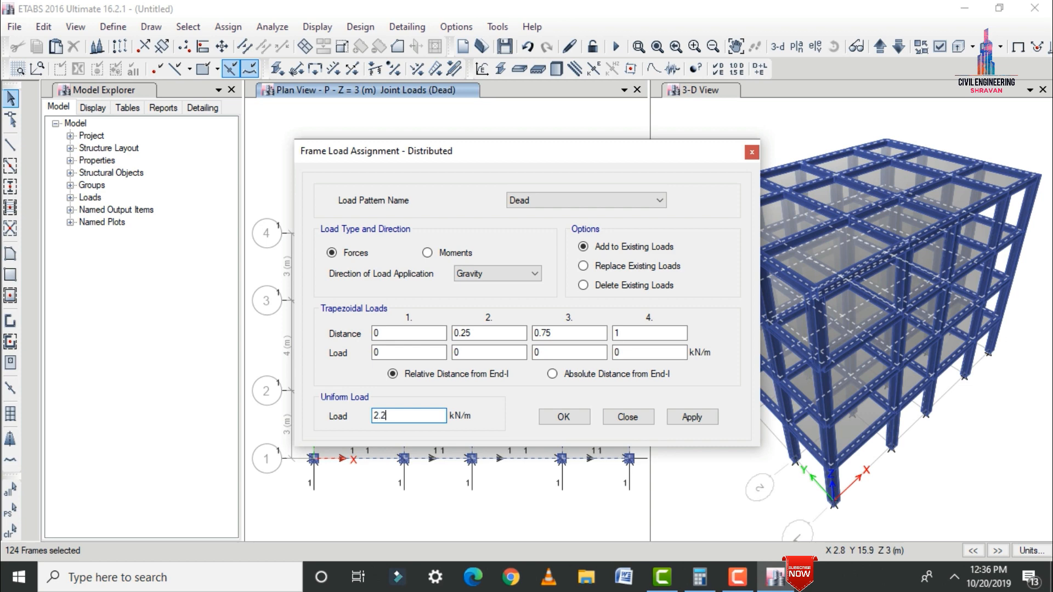
pyautogui.click(691, 418)
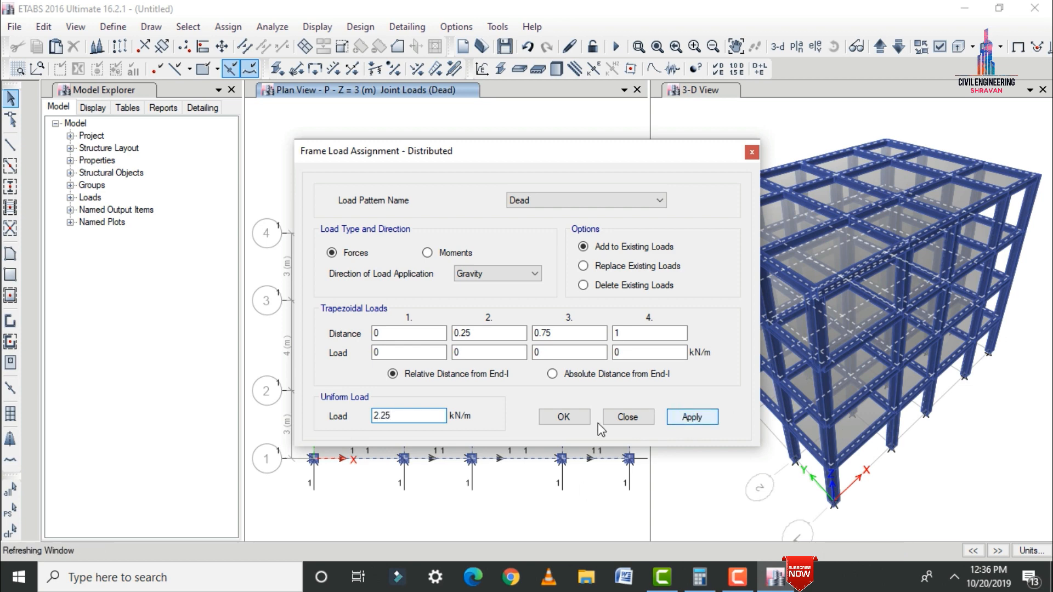
pyautogui.click(564, 417)
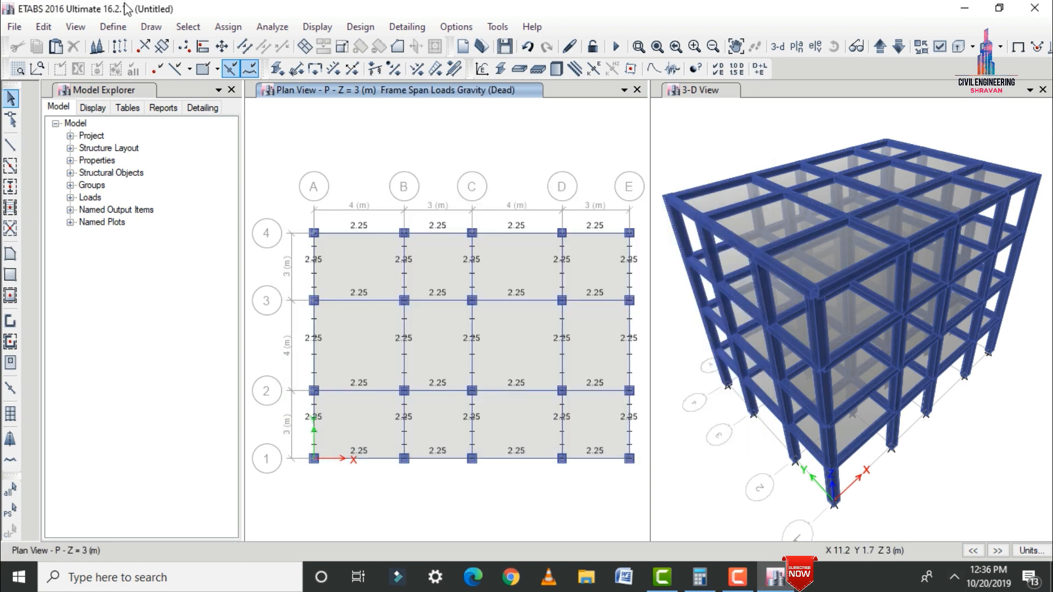
# Select all frames that have the Column property
pyautogui.click(188, 26)
pyautogui.moveTo(214, 46)
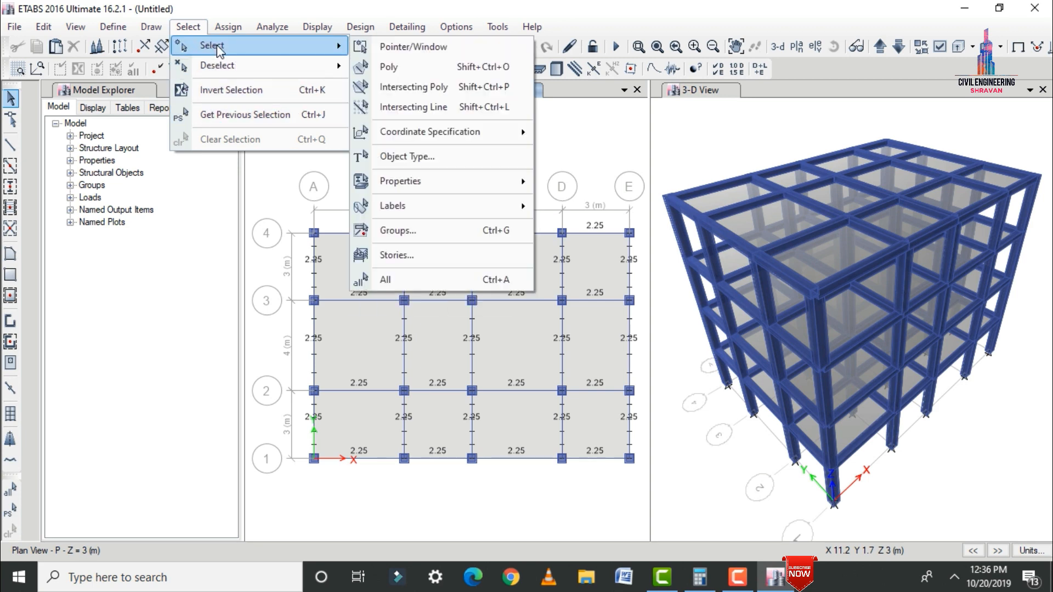
pyautogui.moveTo(419, 181)
pyautogui.click(574, 205)
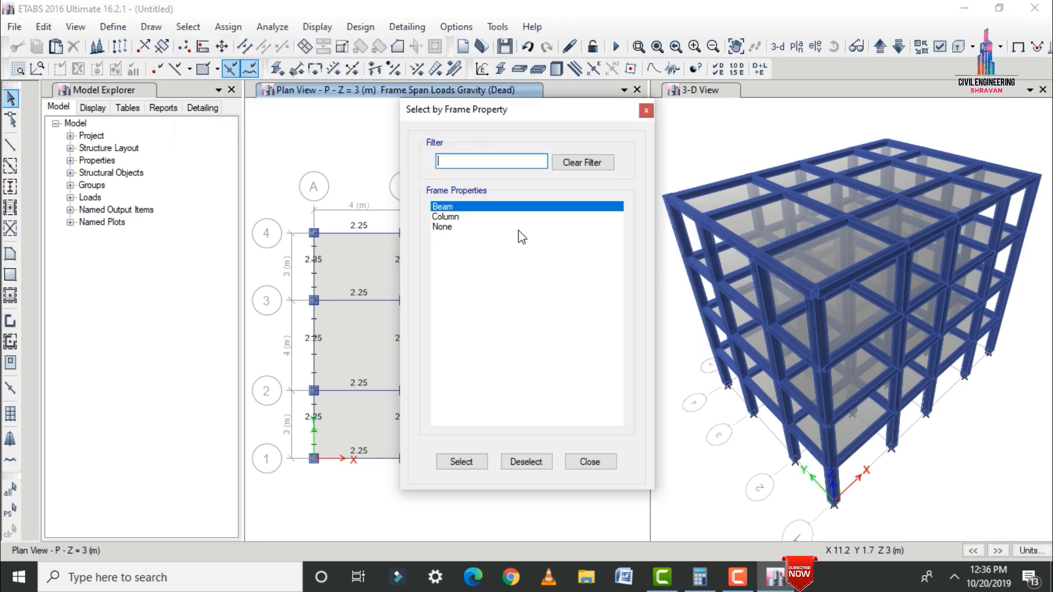
pyautogui.click(445, 217)
pyautogui.click(464, 463)
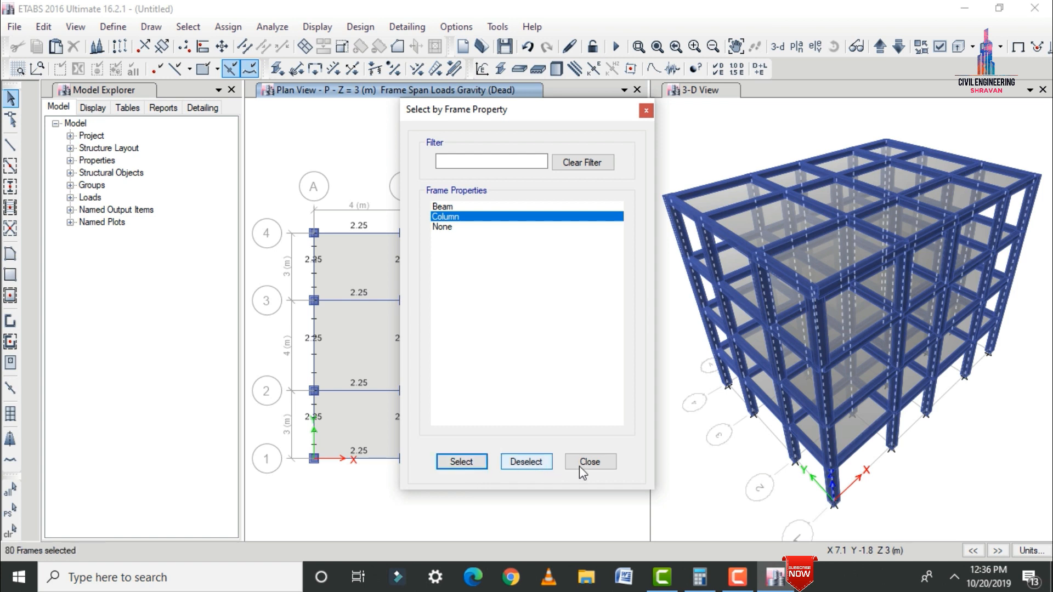
pyautogui.click(587, 462)
# Switch to Calculator and compute the column dead load as 0.4 × 0.4 × 25
pyautogui.click(699, 577)
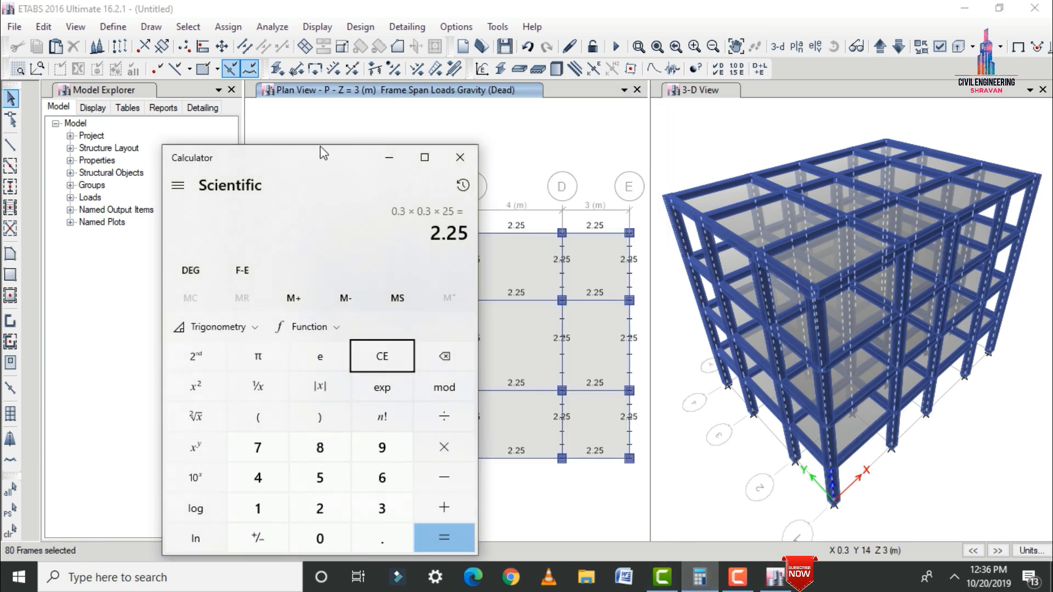
pyautogui.press('Escape')
pyautogui.write('.4')
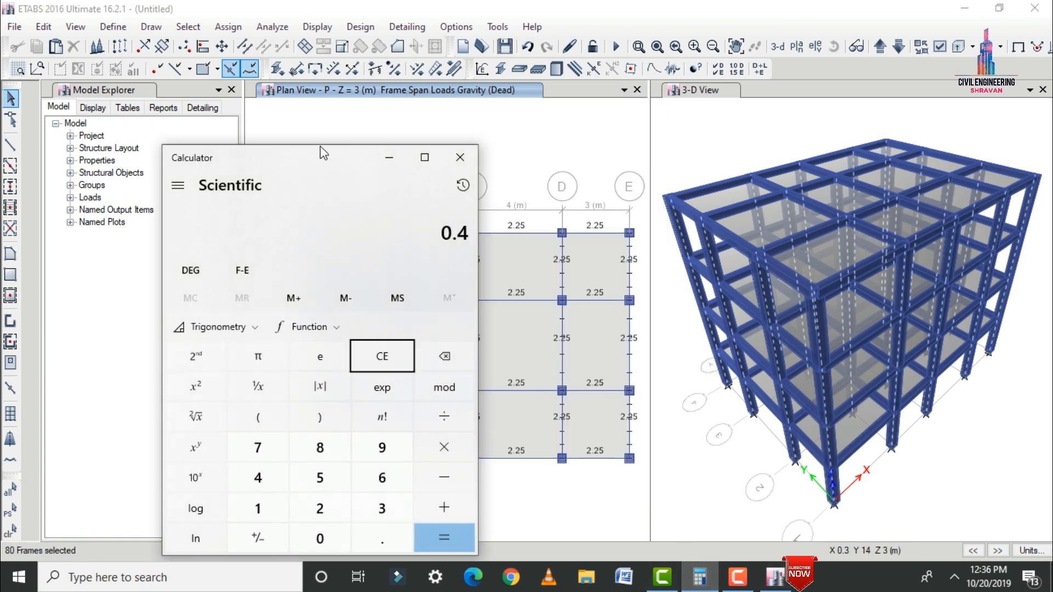
pyautogui.press('Delete')
pyautogui.write('.4*25')
pyautogui.press('Return')
# Return to ETABS and assign a uniform distributed Dead load of 4 kN/m in the Gravity direction to the selected columns, adding to existing loads
pyautogui.click(226, 26)
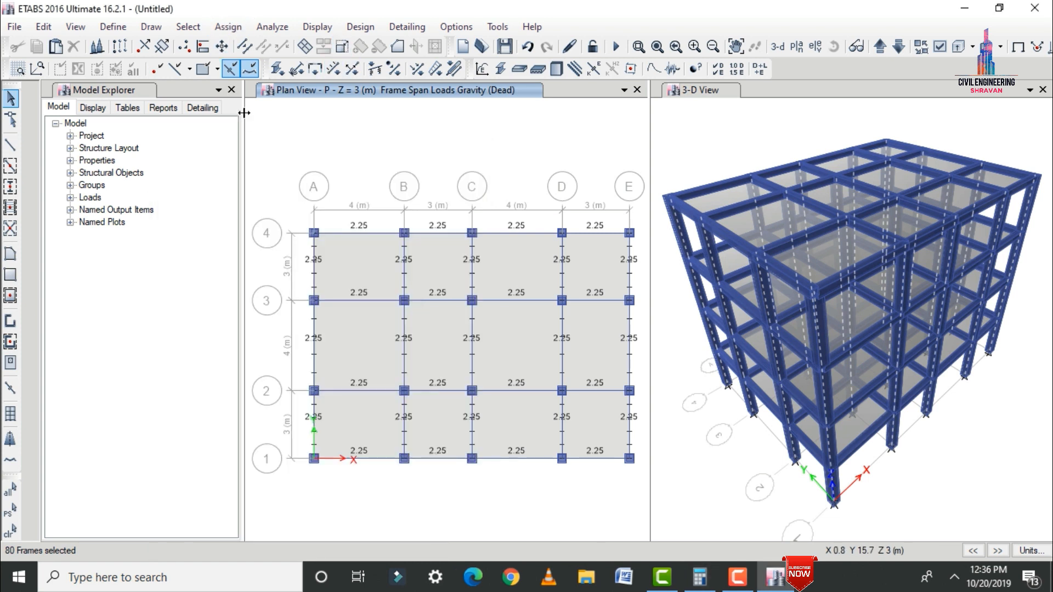
pyautogui.click(224, 27)
pyautogui.moveTo(267, 173)
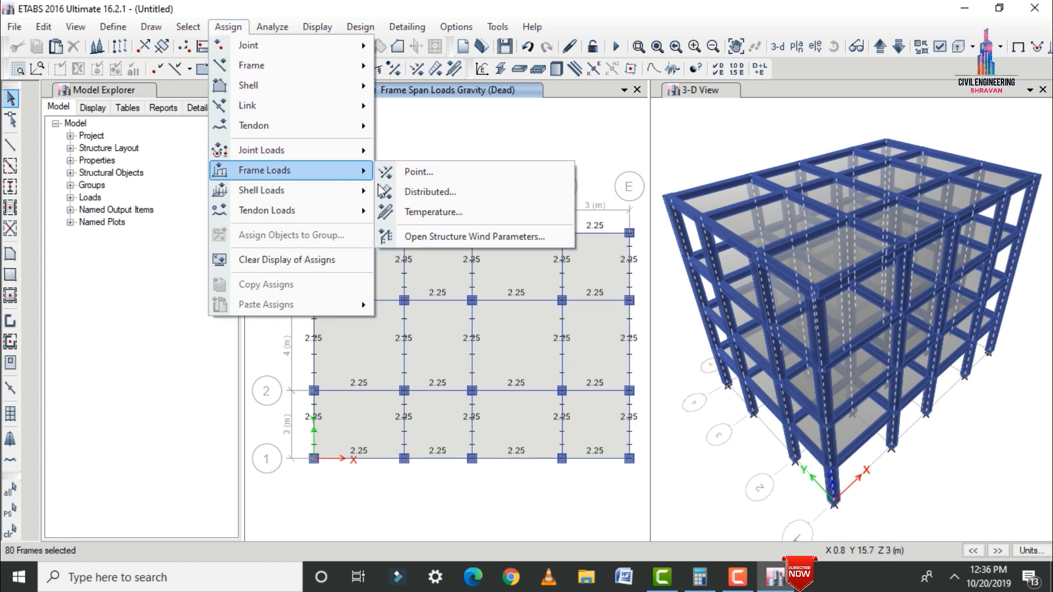
pyautogui.click(460, 196)
pyautogui.click(607, 247)
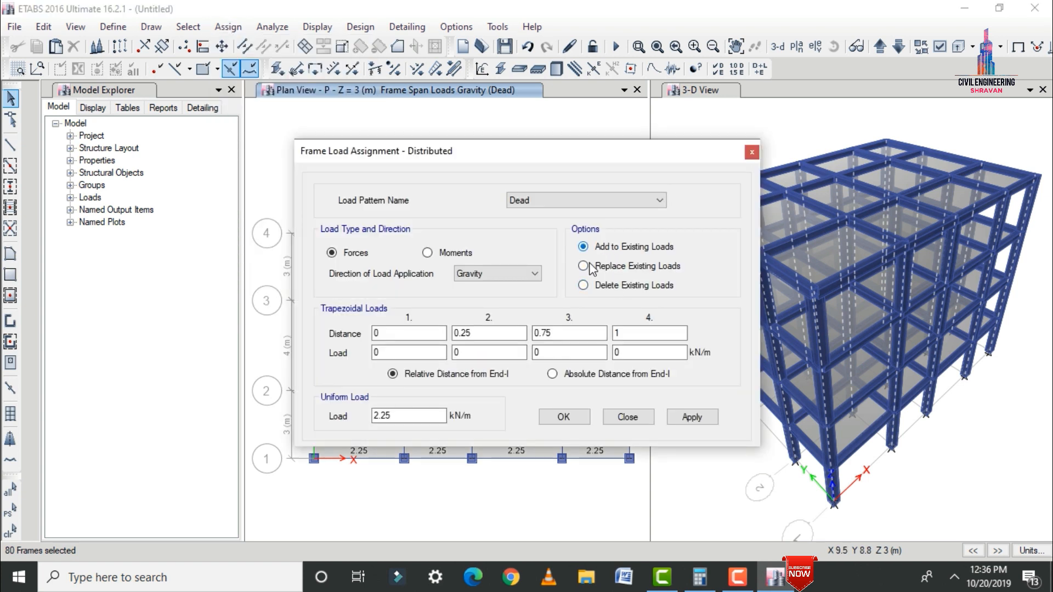
pyautogui.click(704, 584)
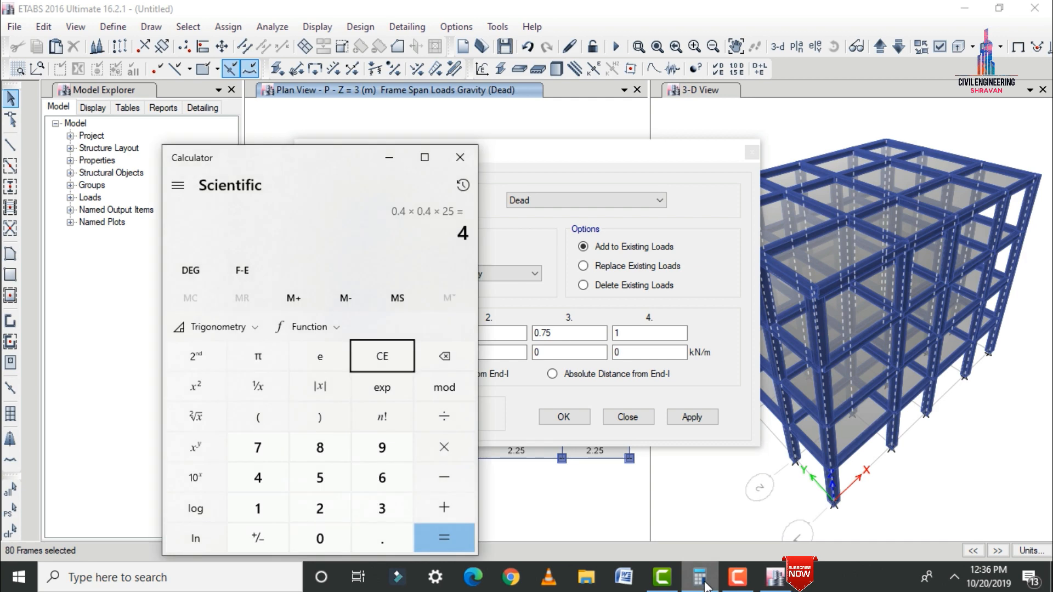
pyautogui.click(705, 585)
pyautogui.click(417, 420)
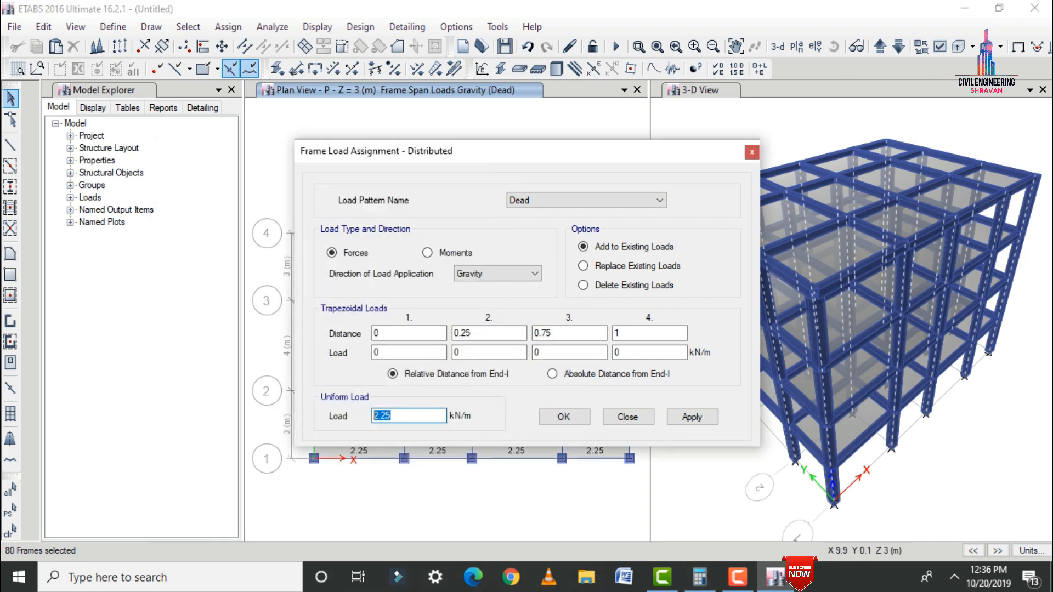
pyautogui.write('4')
pyautogui.click(692, 418)
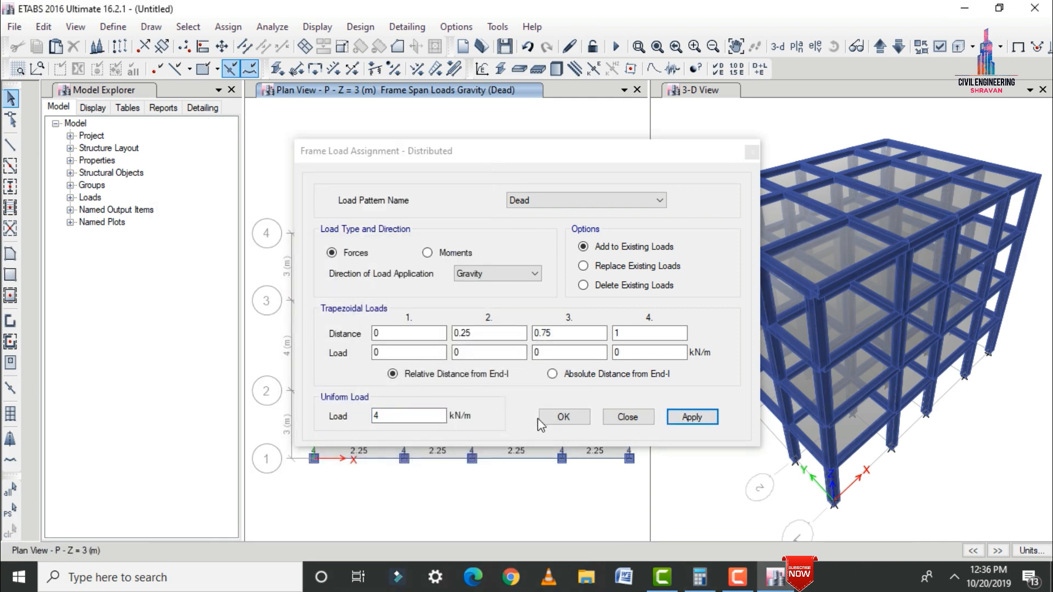
pyautogui.click(563, 417)
# Switch to Calculator and compute the slab dead load as 0.15 × 25
pyautogui.click(698, 579)
pyautogui.write('0')
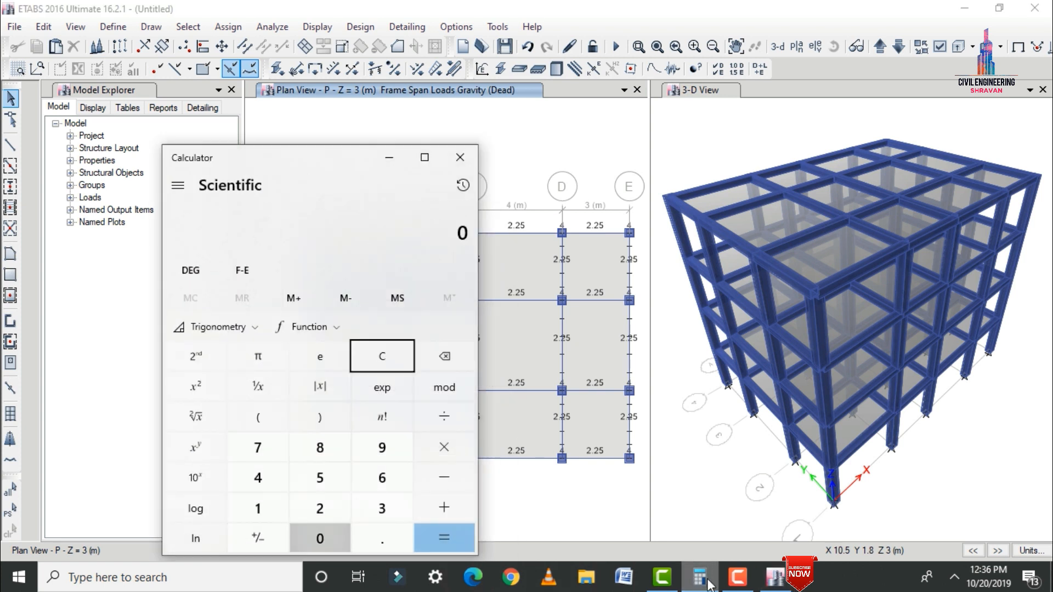
pyautogui.write('.15')
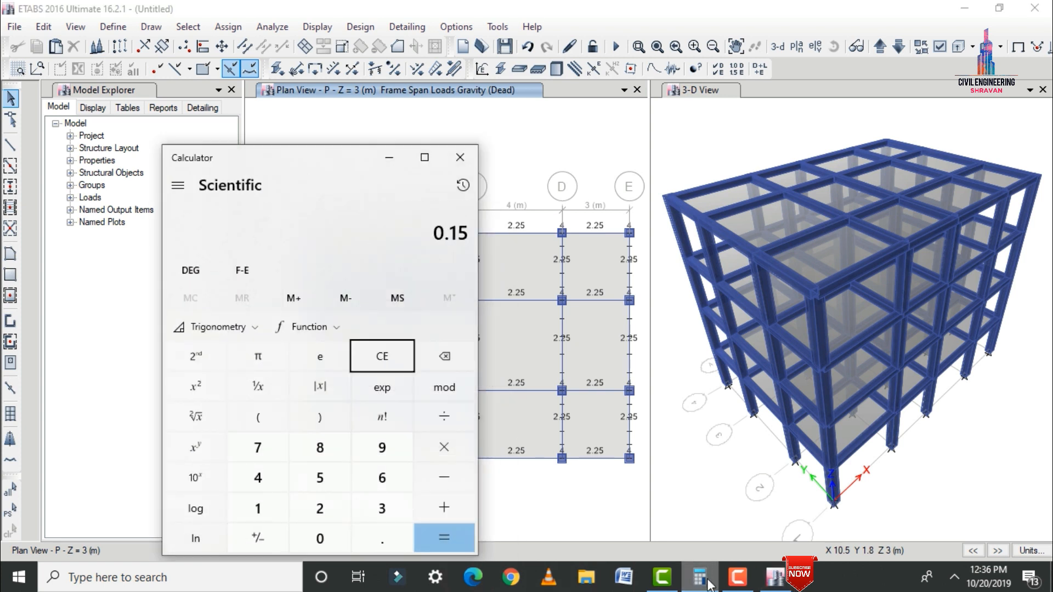
pyautogui.write(' × 25 =')
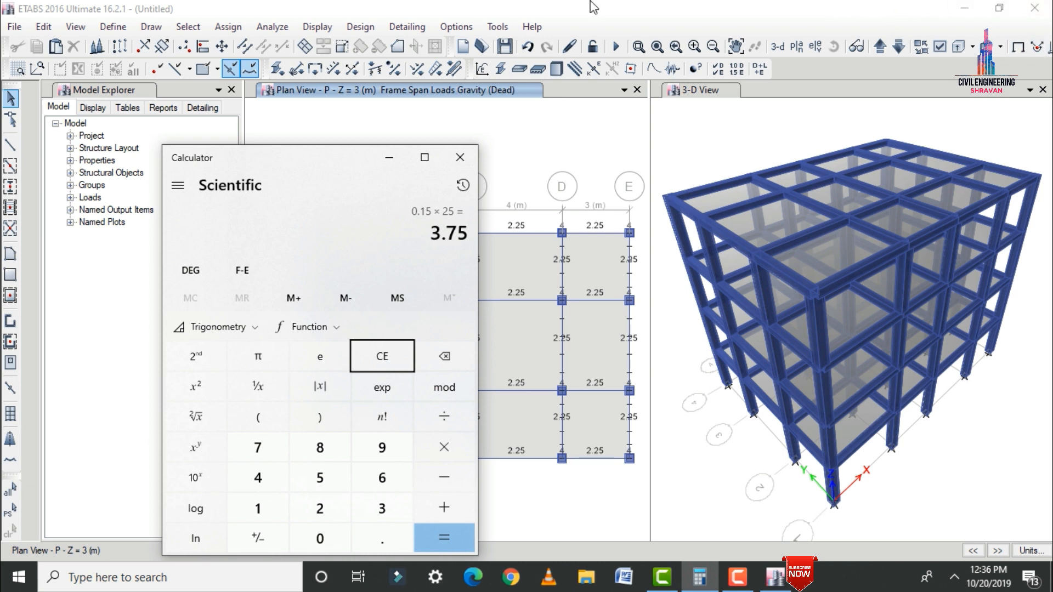
# Return to ETABS and select all shells that have the S150 slab property
pyautogui.click(186, 27)
pyautogui.click(188, 28)
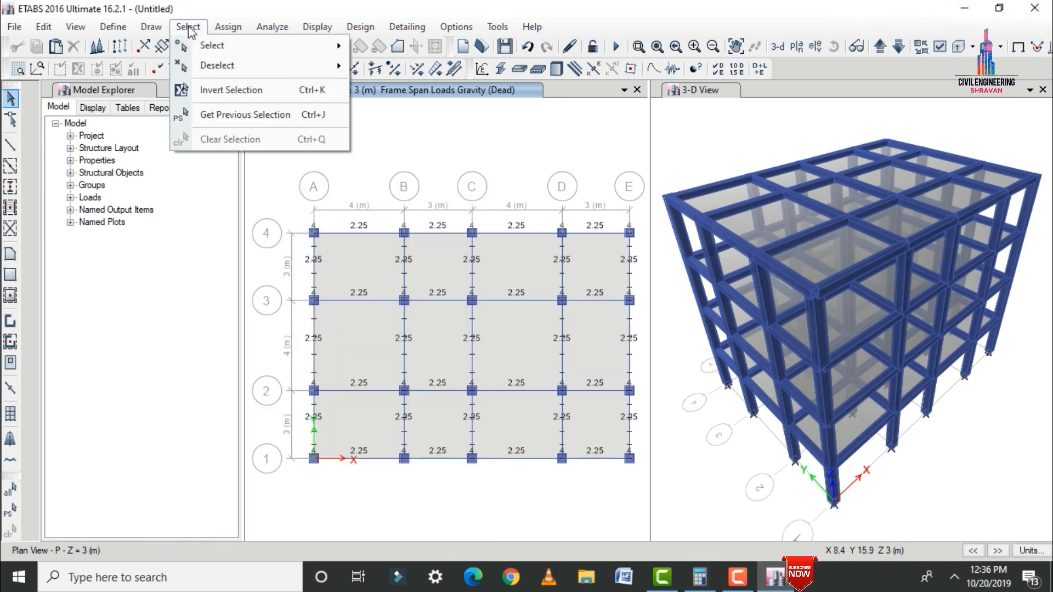
pyautogui.moveTo(213, 46)
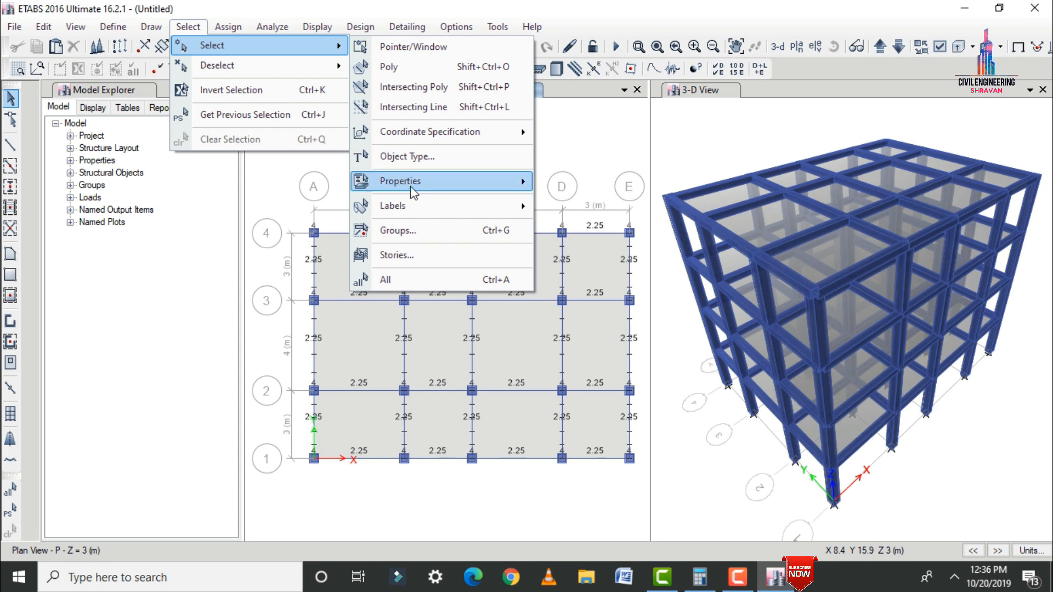
pyautogui.moveTo(414, 189)
pyautogui.click(556, 226)
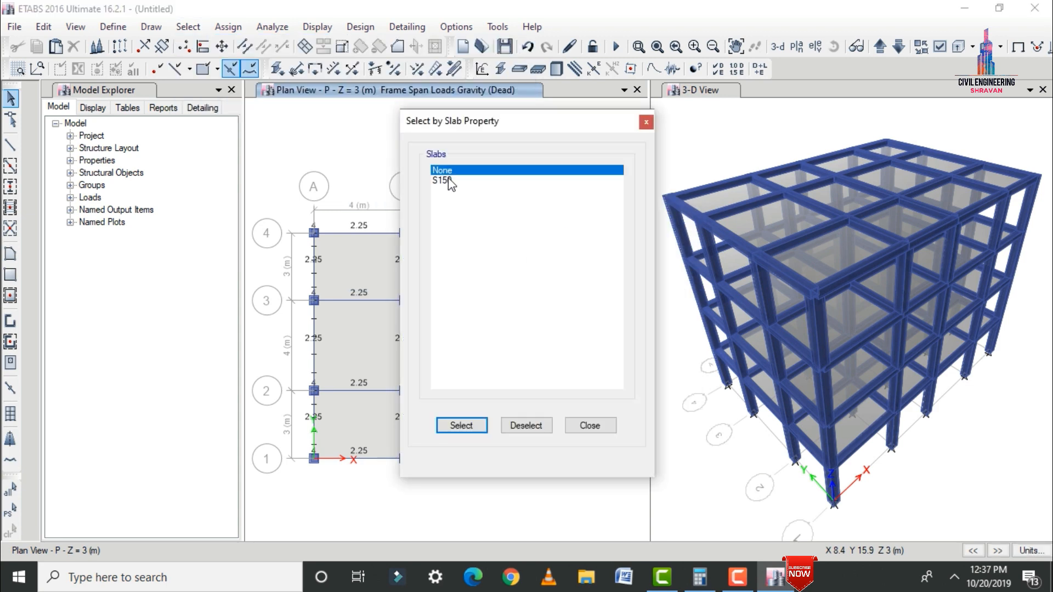
pyautogui.click(448, 180)
pyautogui.click(460, 426)
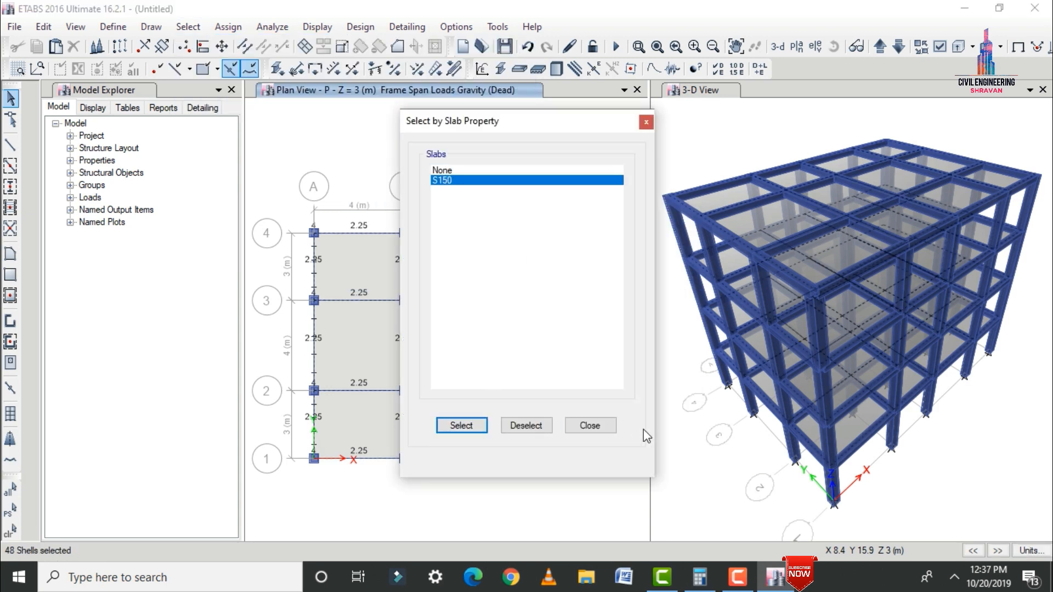
pyautogui.click(590, 426)
# Assign a uniform Dead shell load of 3.75 kN/m² in the Gravity direction to the selected slabs, adding to existing loads
pyautogui.click(227, 26)
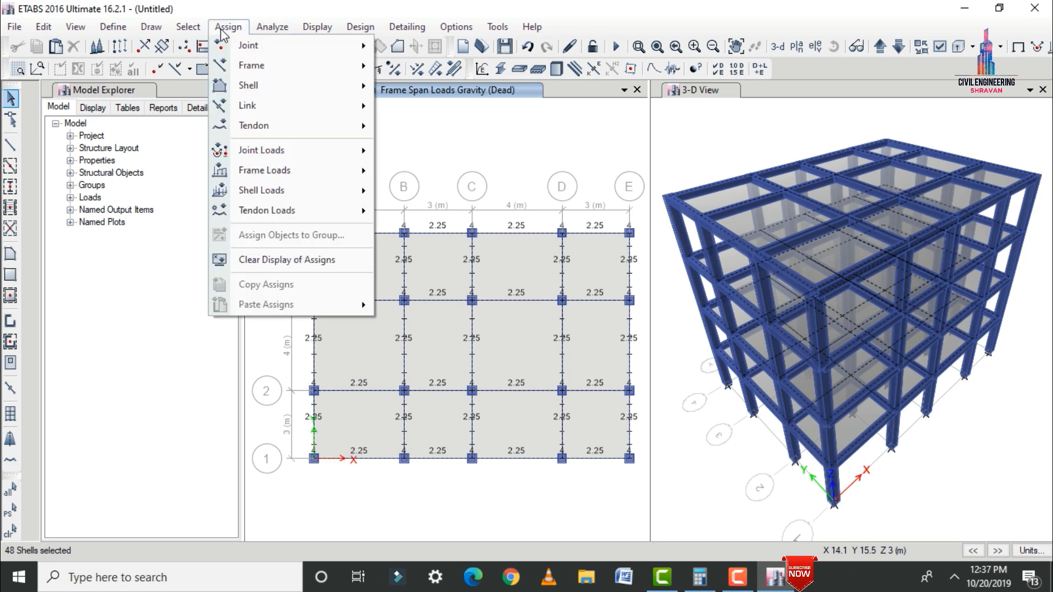
pyautogui.moveTo(255, 193)
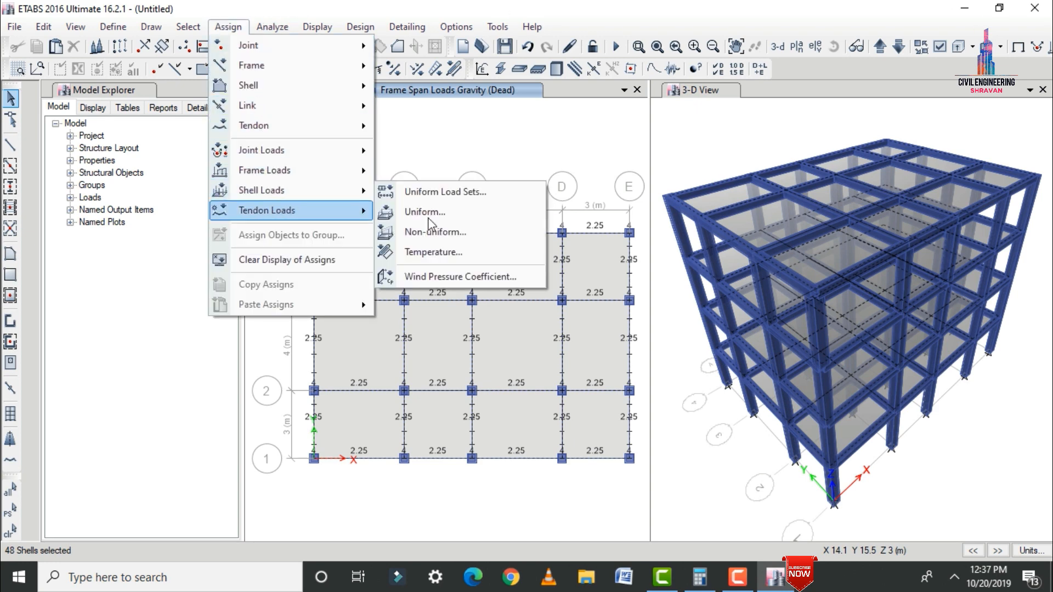
pyautogui.click(422, 209)
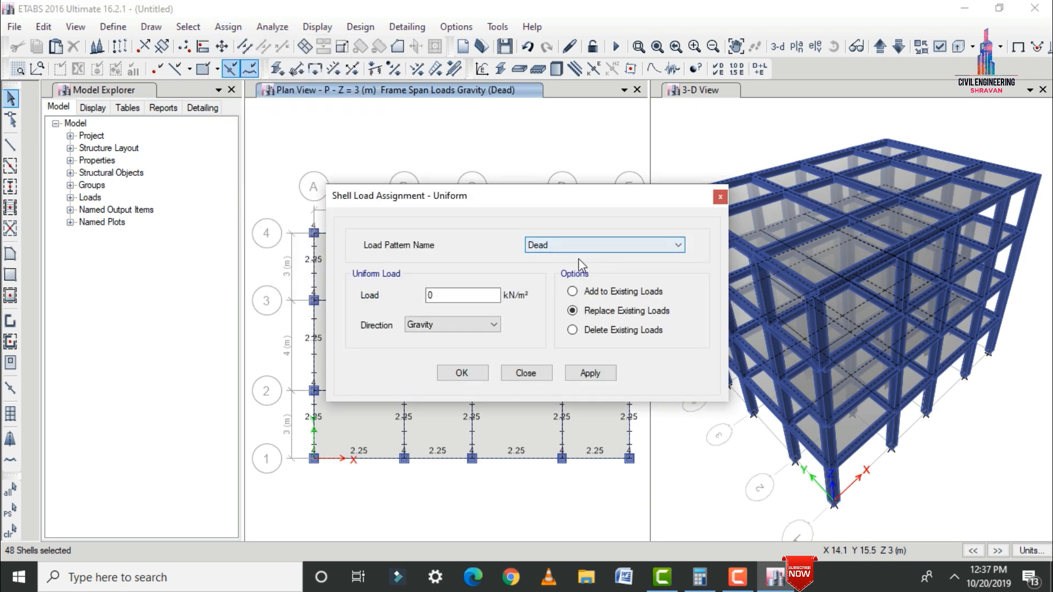
pyautogui.click(571, 291)
pyautogui.click(710, 581)
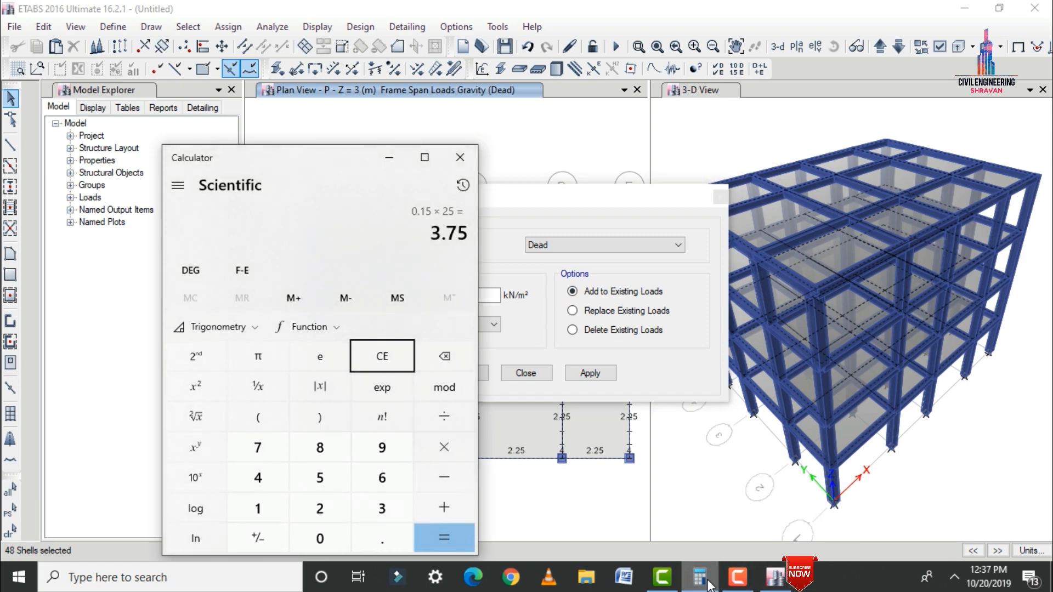
pyautogui.click(711, 580)
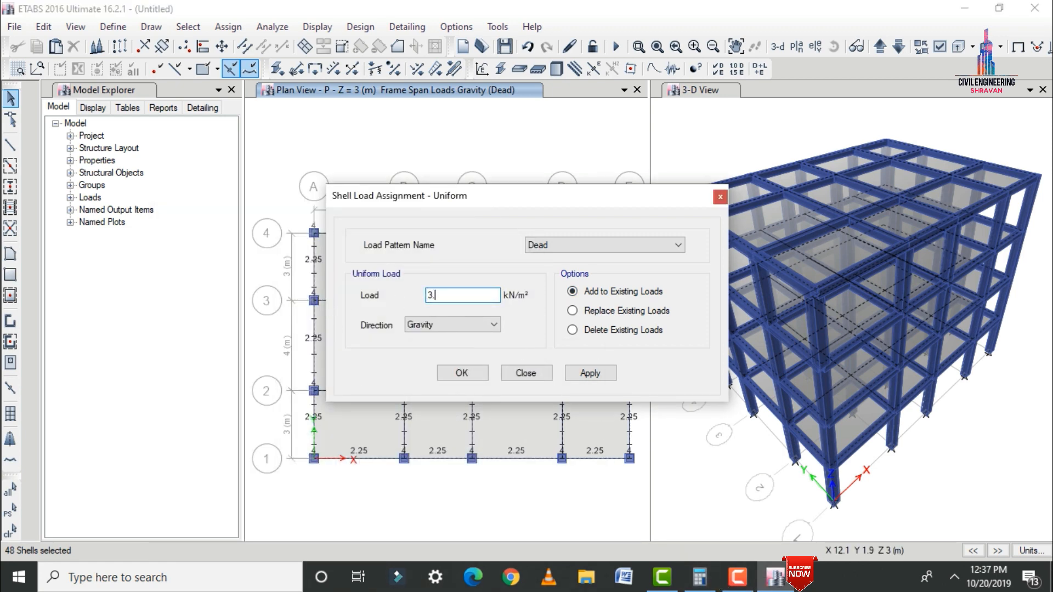
pyautogui.click(589, 373)
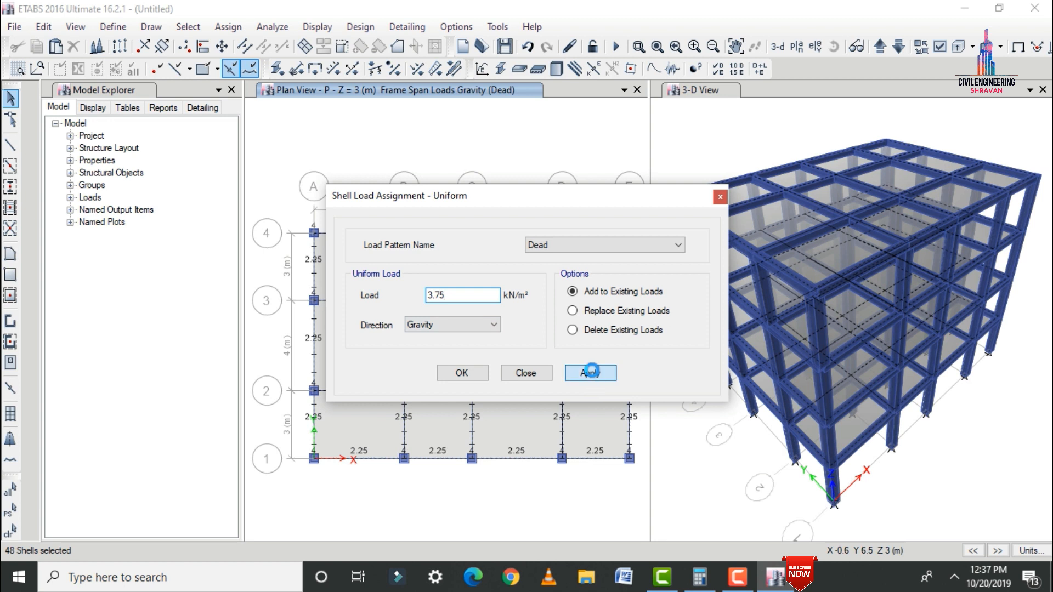
pyautogui.click(464, 373)
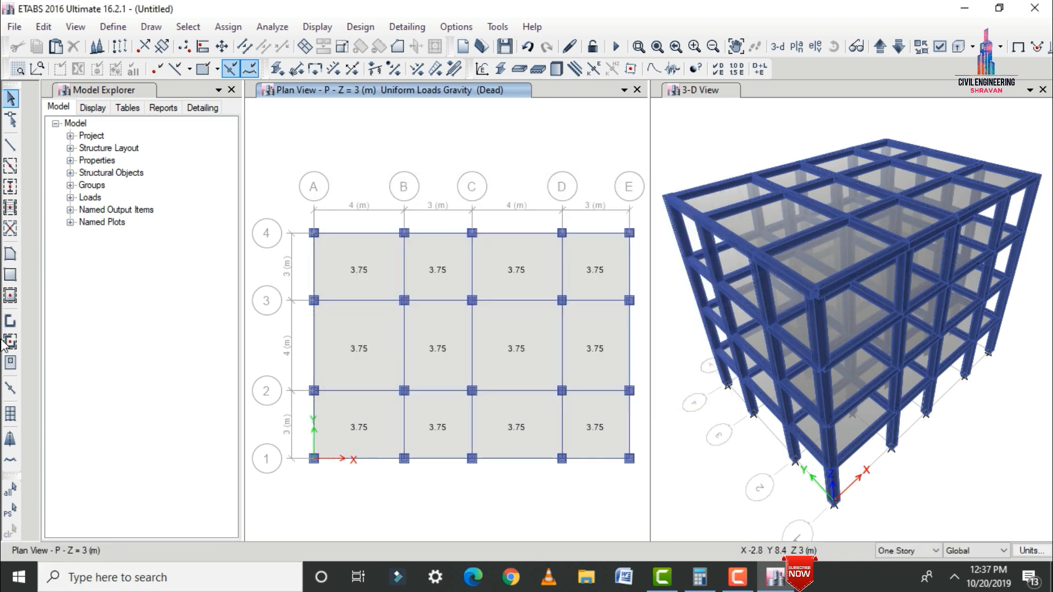
# Reselect the slabs and assign a uniform Live shell load of 3 kN/m² in the Gravity direction, adding to existing loads
pyautogui.click(9, 516)
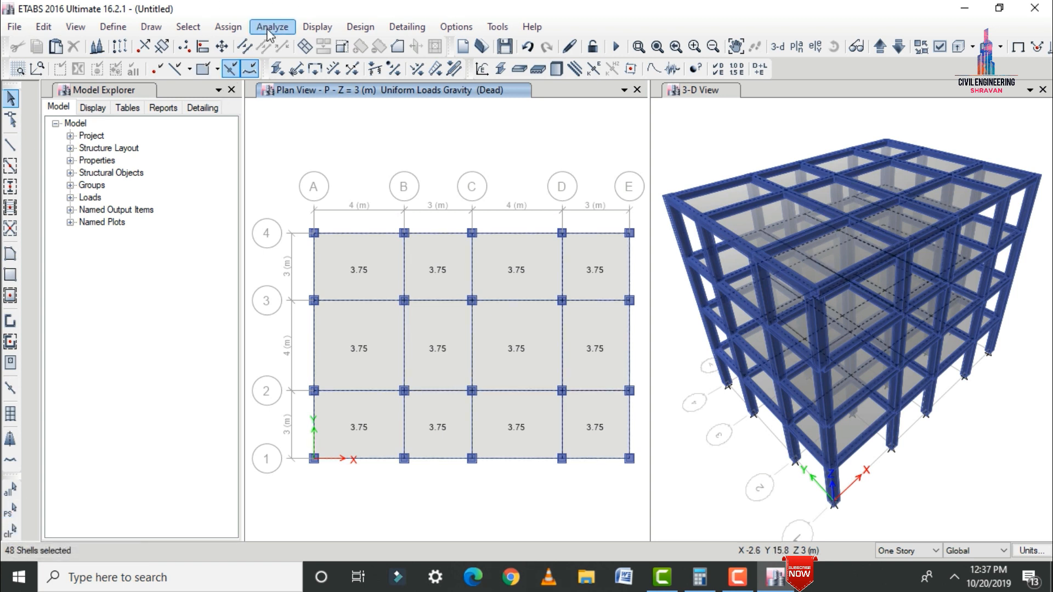
pyautogui.click(228, 27)
pyautogui.moveTo(329, 190)
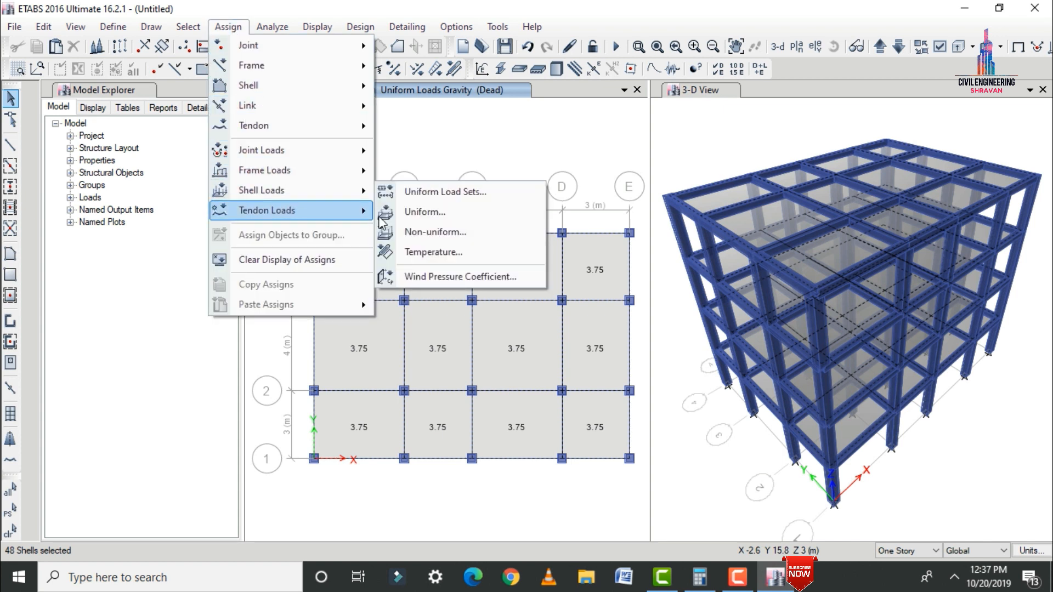
pyautogui.click(407, 217)
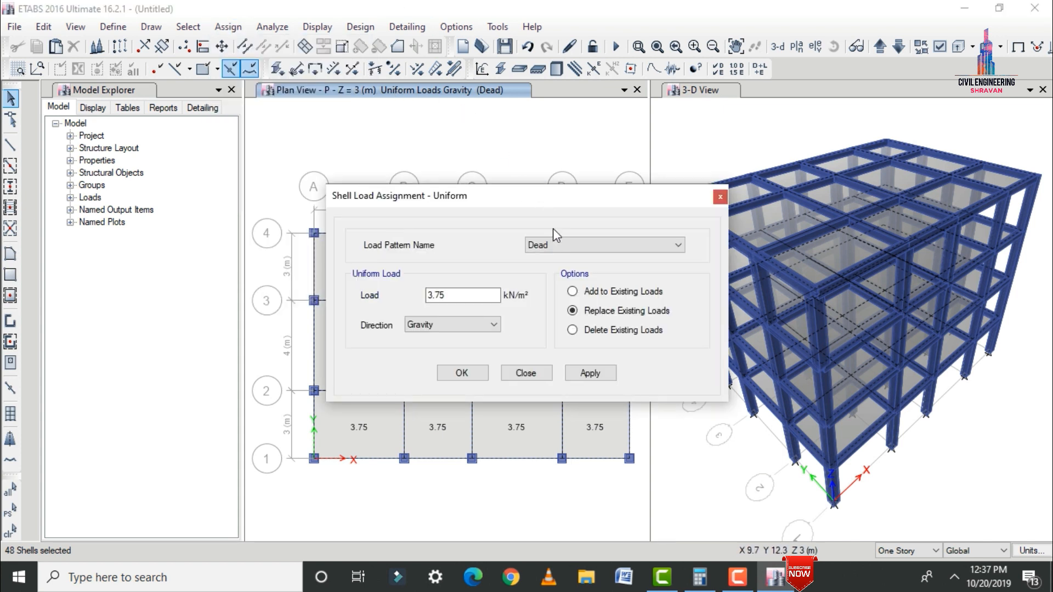
pyautogui.click(559, 246)
pyautogui.click(539, 270)
pyautogui.doubleClick(446, 296)
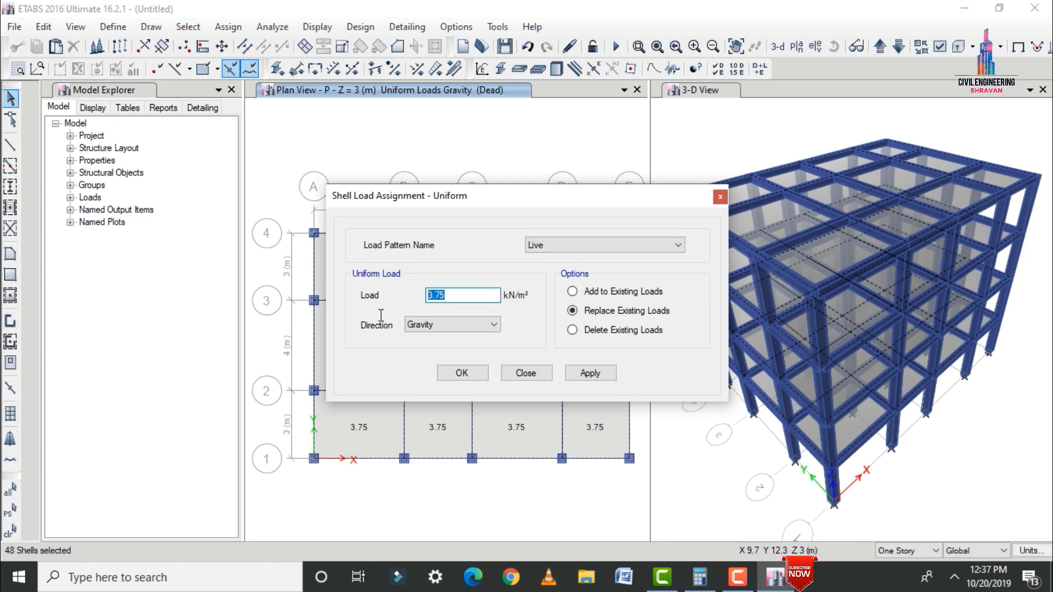
pyautogui.click(587, 293)
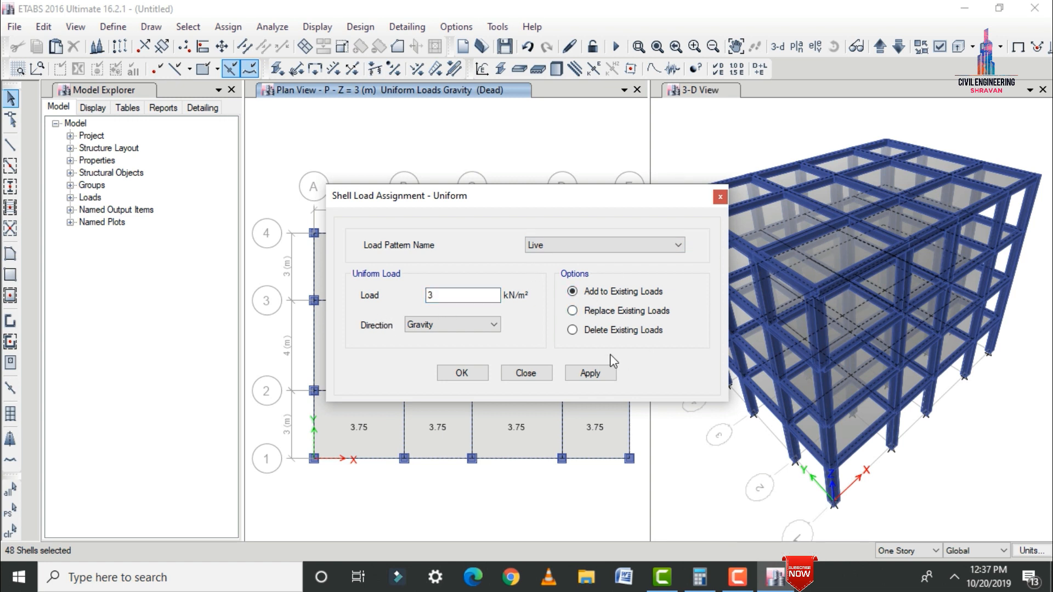
pyautogui.click(589, 372)
pyautogui.click(461, 372)
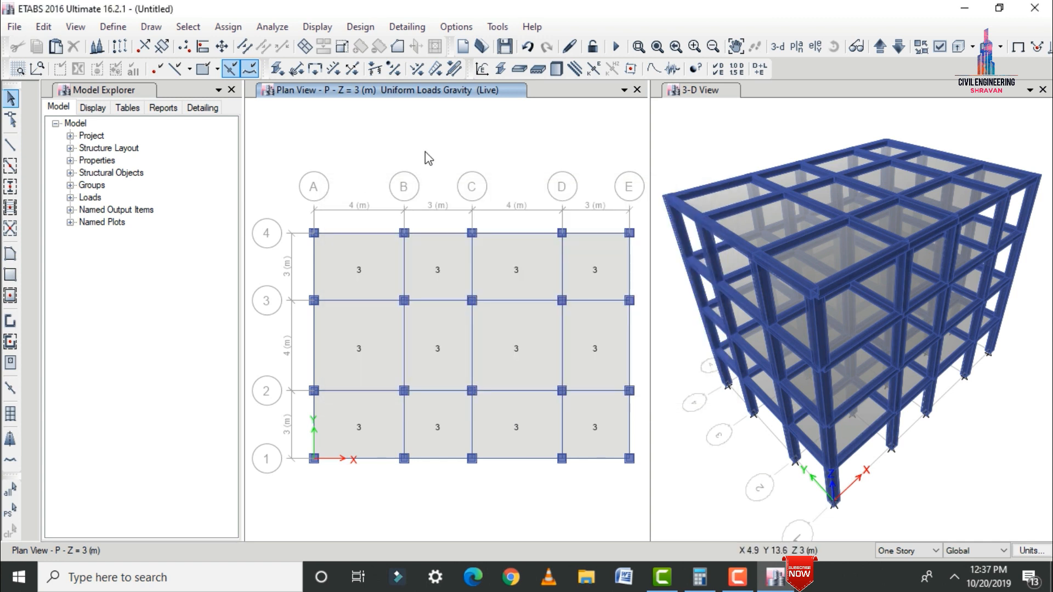
# Select the entire model and assign a uniform EQ X shell load of 1.5 kN/m² in the Global-X direction, adding to existing loads
pyautogui.hotkey('ctrl', 'a')
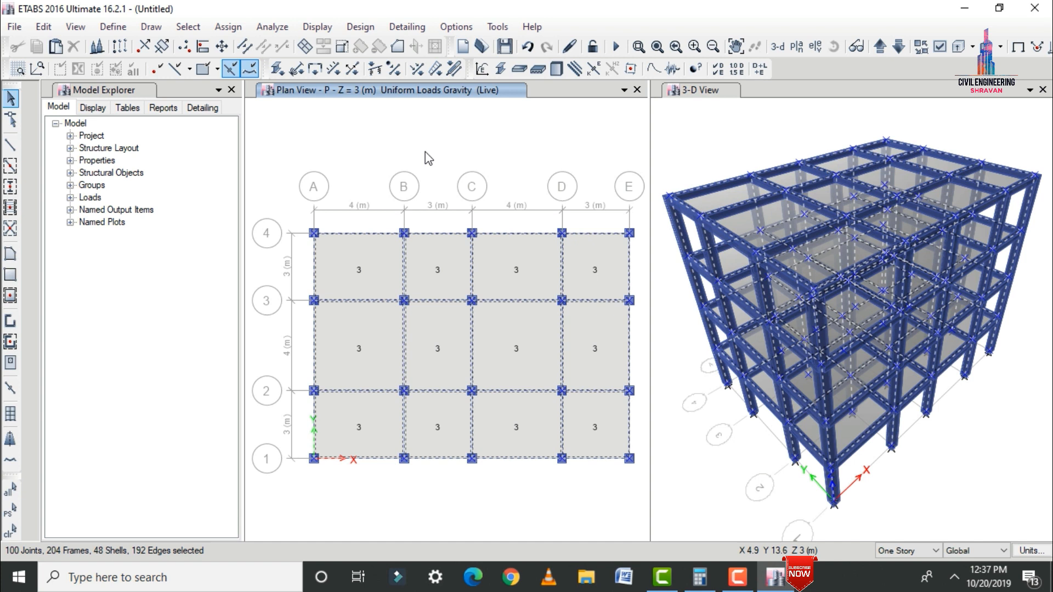
pyautogui.click(228, 27)
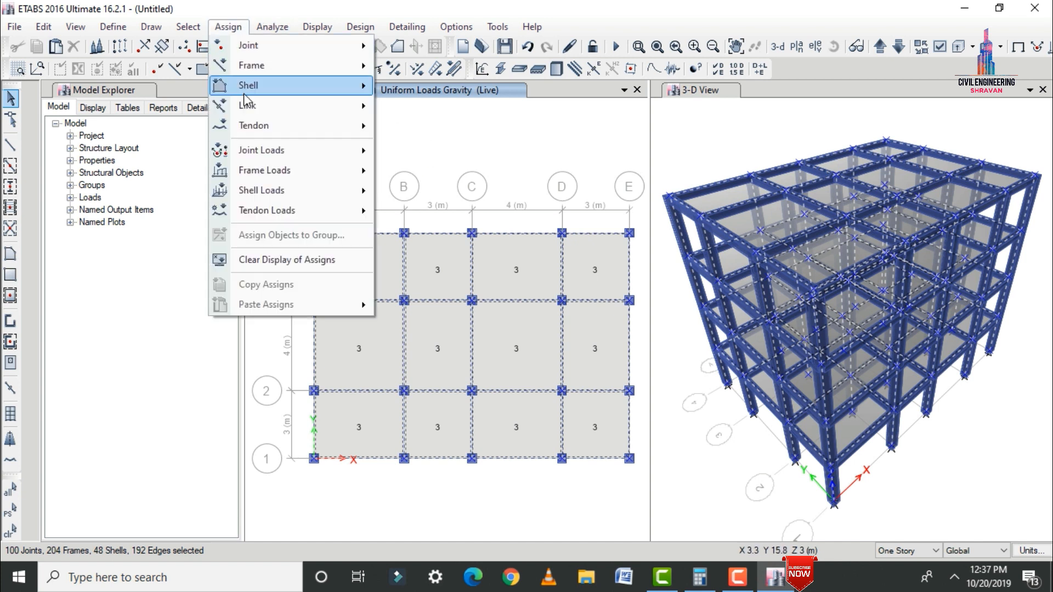
pyautogui.moveTo(266, 195)
pyautogui.click(459, 212)
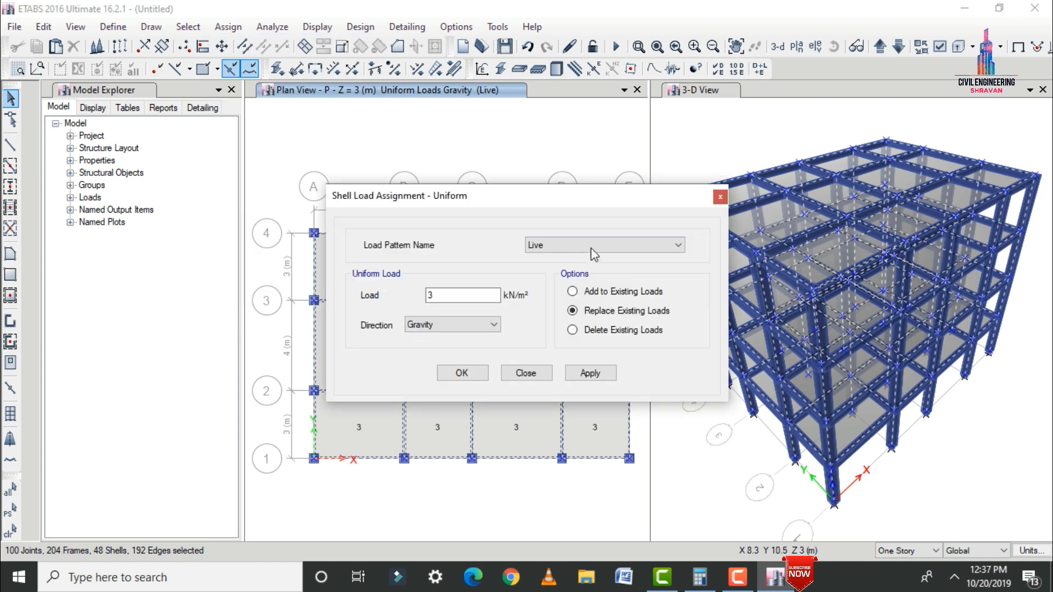
pyautogui.click(595, 247)
pyautogui.click(537, 279)
pyautogui.click(573, 292)
pyautogui.doubleClick(461, 295)
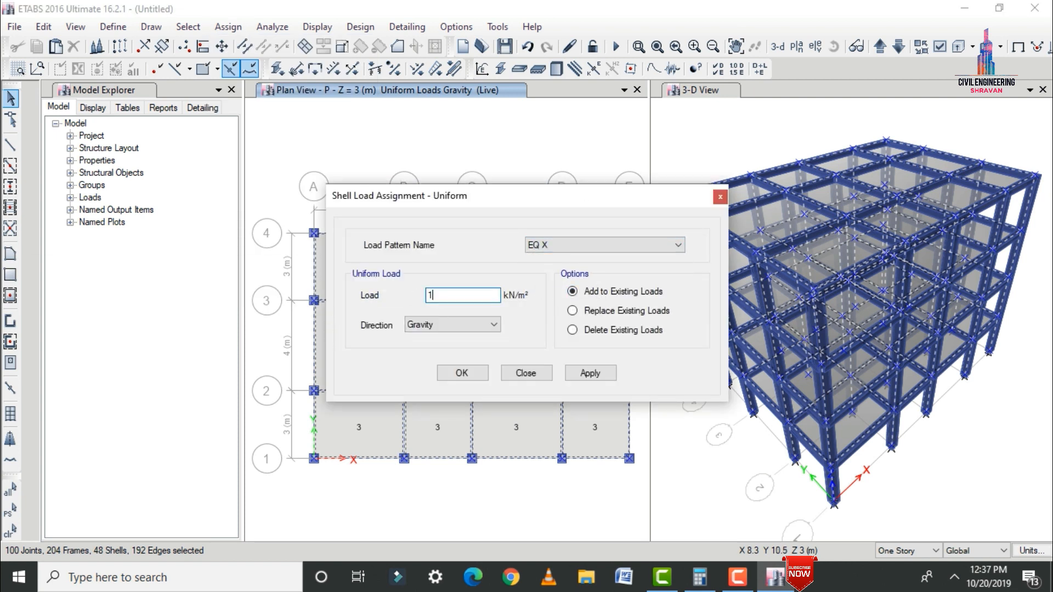
pyautogui.click(466, 325)
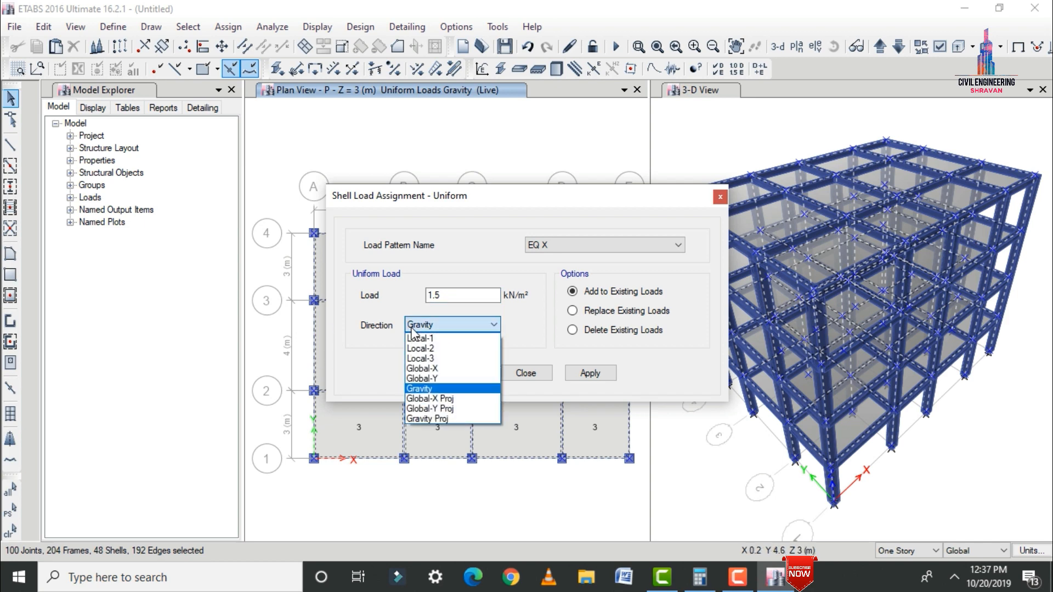
pyautogui.click(418, 366)
pyautogui.click(590, 372)
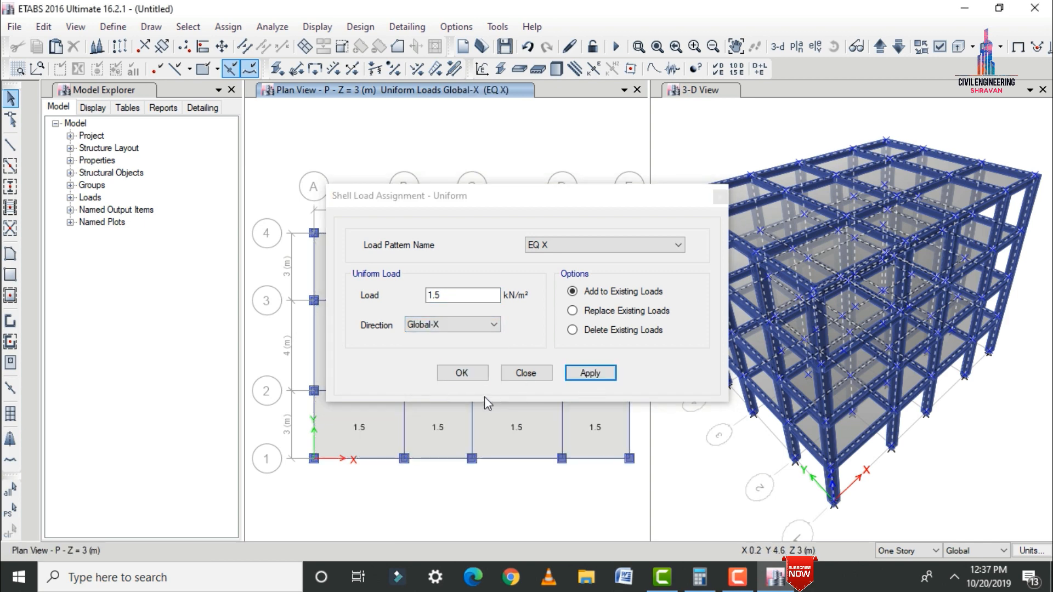
pyautogui.click(462, 373)
# Select the entire model and assign a uniform EQ Y shell load of 1.5 kN/m² in the Global-Y direction, adding to existing loads
pyautogui.hotkey('ctrl', 'a')
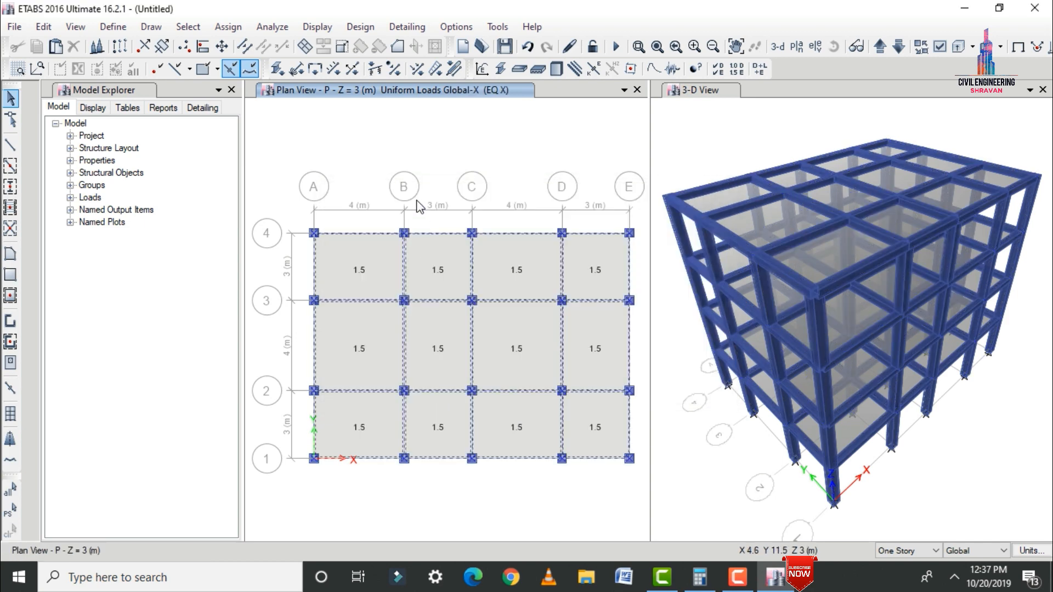
pyautogui.click(228, 26)
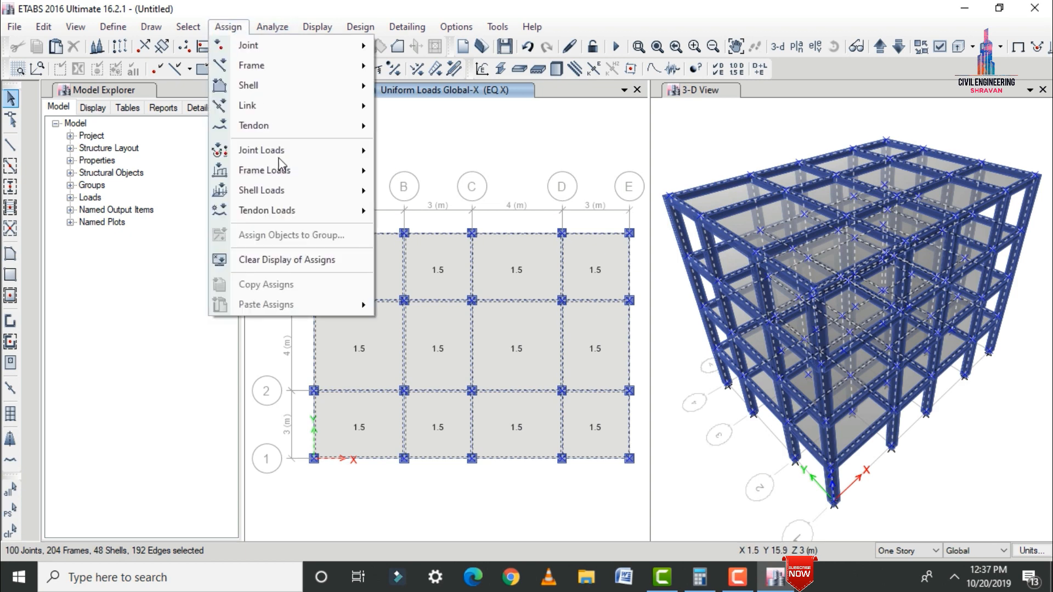
pyautogui.moveTo(265, 195)
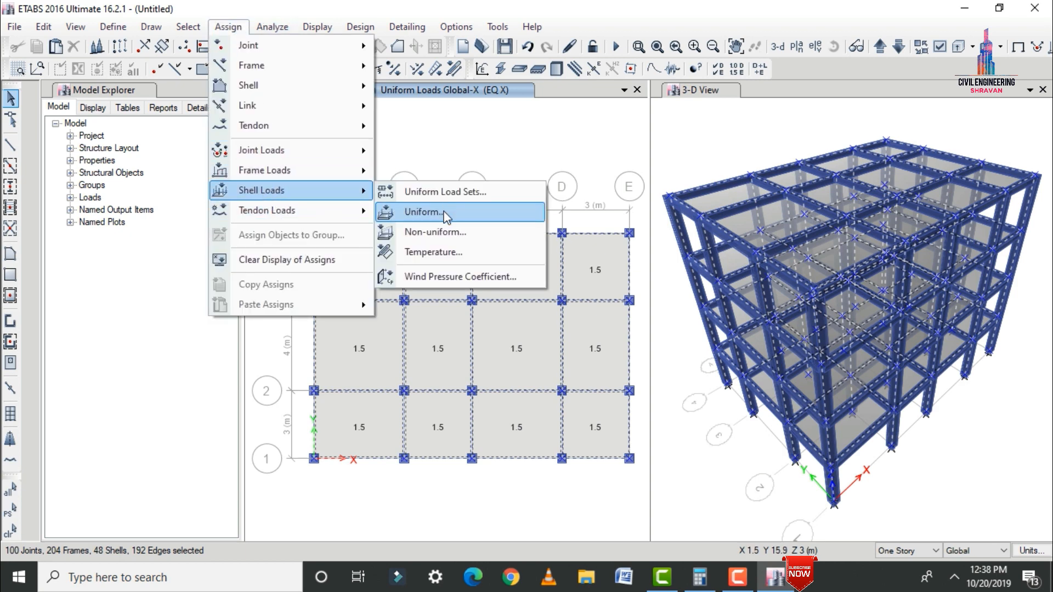
pyautogui.click(444, 213)
pyautogui.click(658, 244)
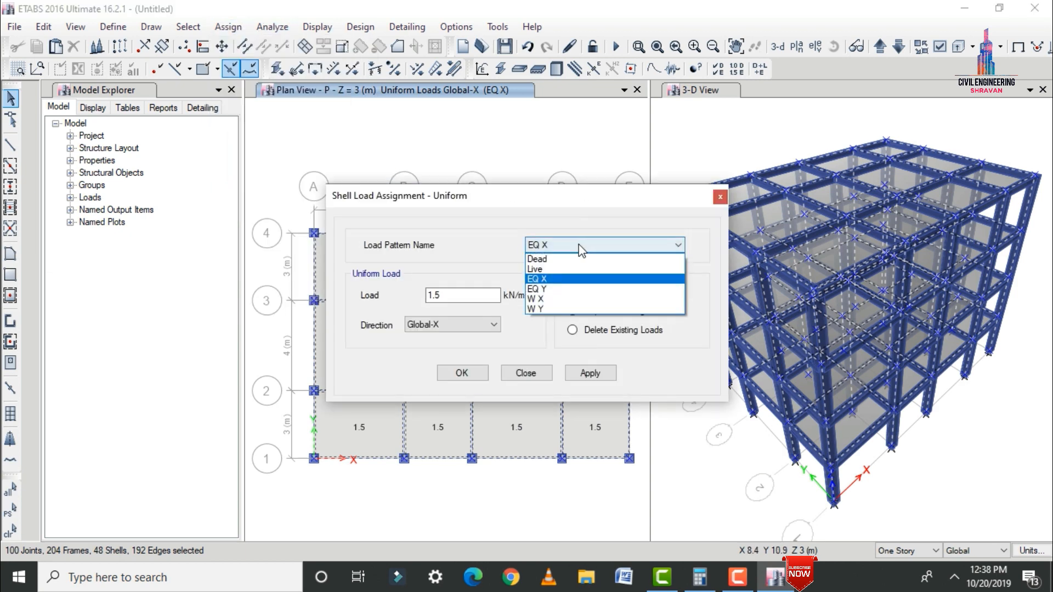
pyautogui.click(544, 289)
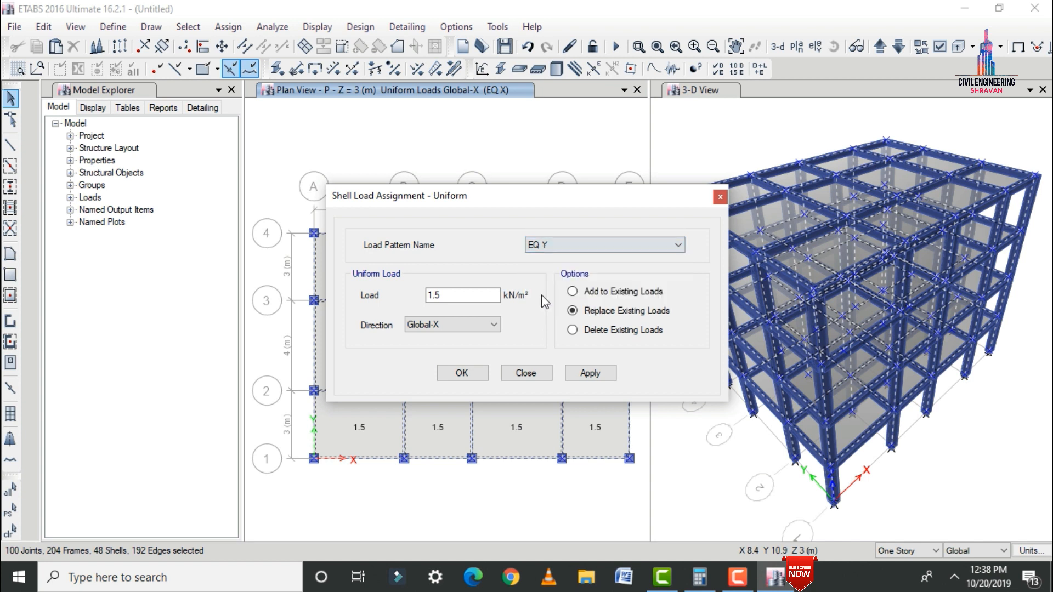
pyautogui.click(463, 329)
pyautogui.click(429, 379)
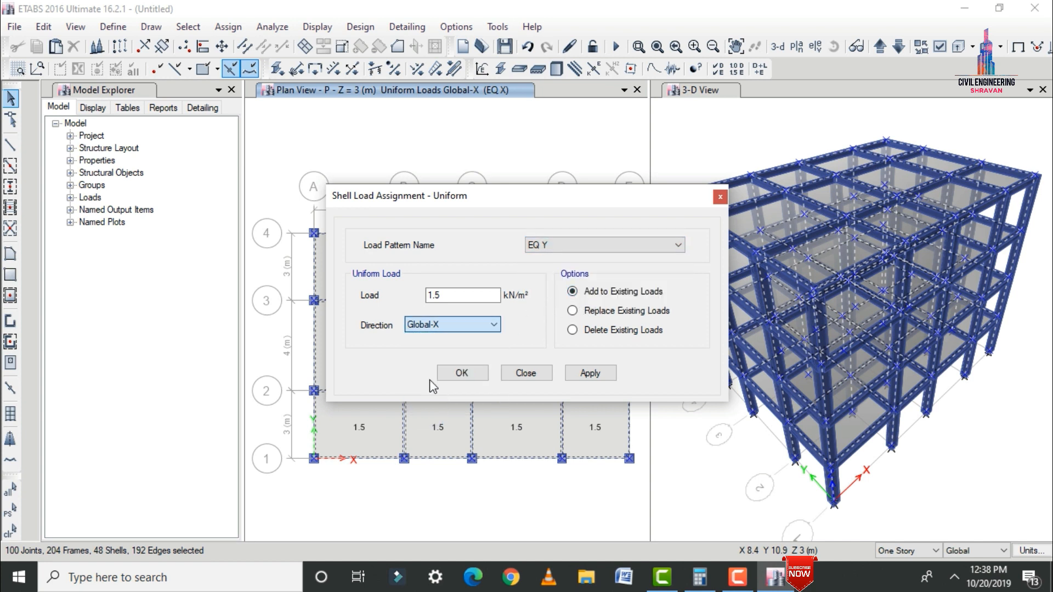
pyautogui.click(584, 373)
pyautogui.click(463, 375)
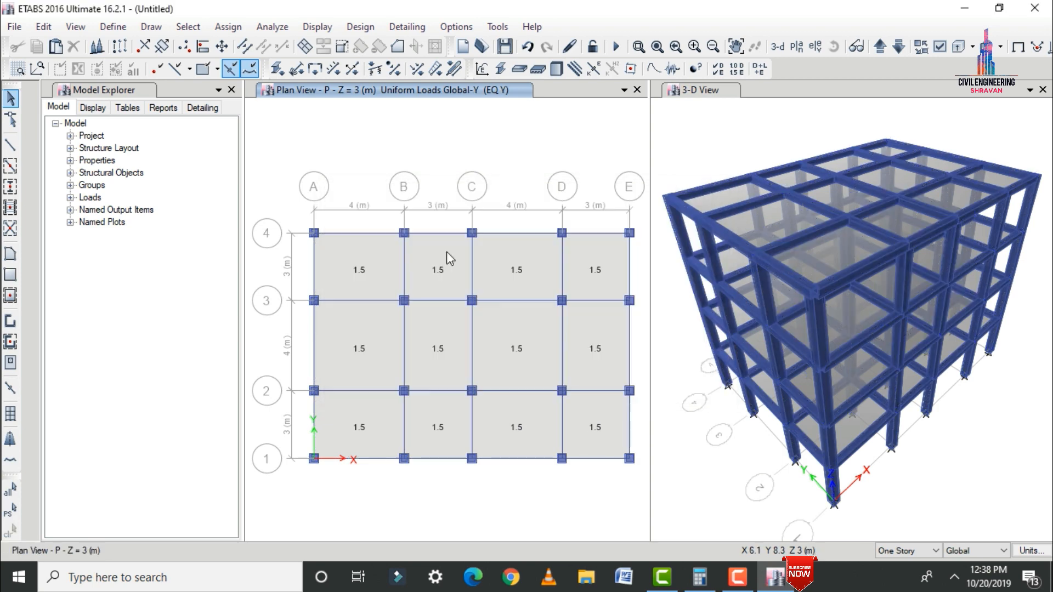
# Select the entire model and assign a windward wind pressure coefficient of 0.86 to the shells for load pattern W X
pyautogui.hotkey('ctrl', 'q')
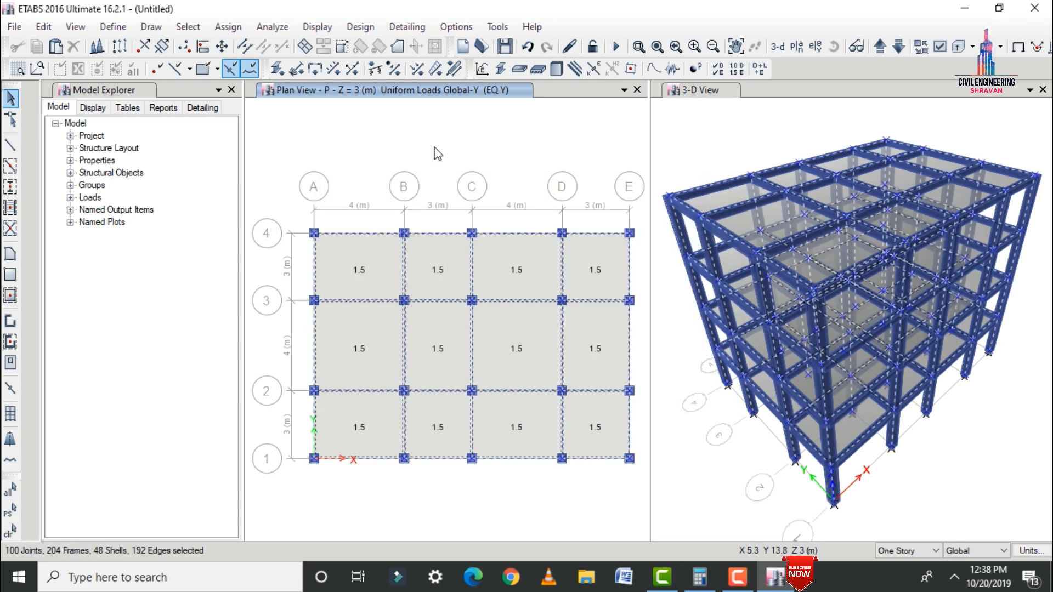
pyautogui.click(284, 28)
pyautogui.moveTo(228, 27)
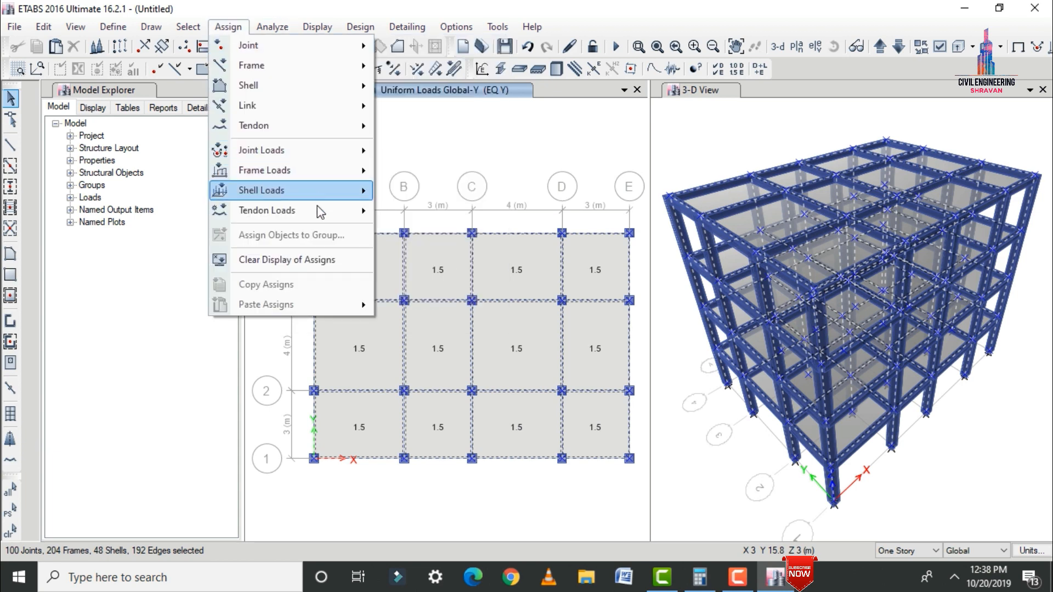
pyautogui.moveTo(304, 209)
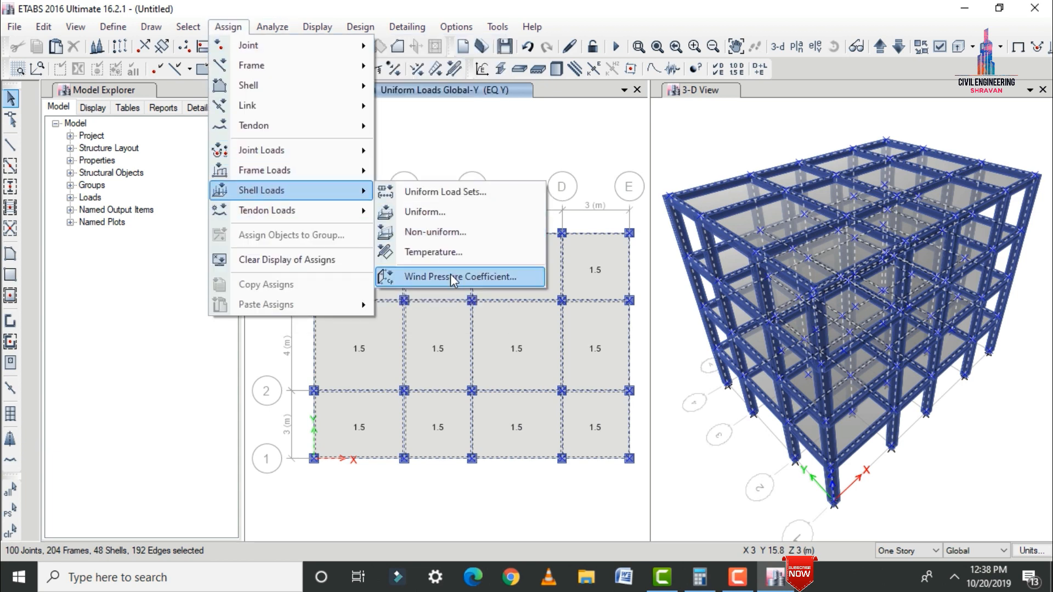
pyautogui.click(452, 277)
pyautogui.click(498, 297)
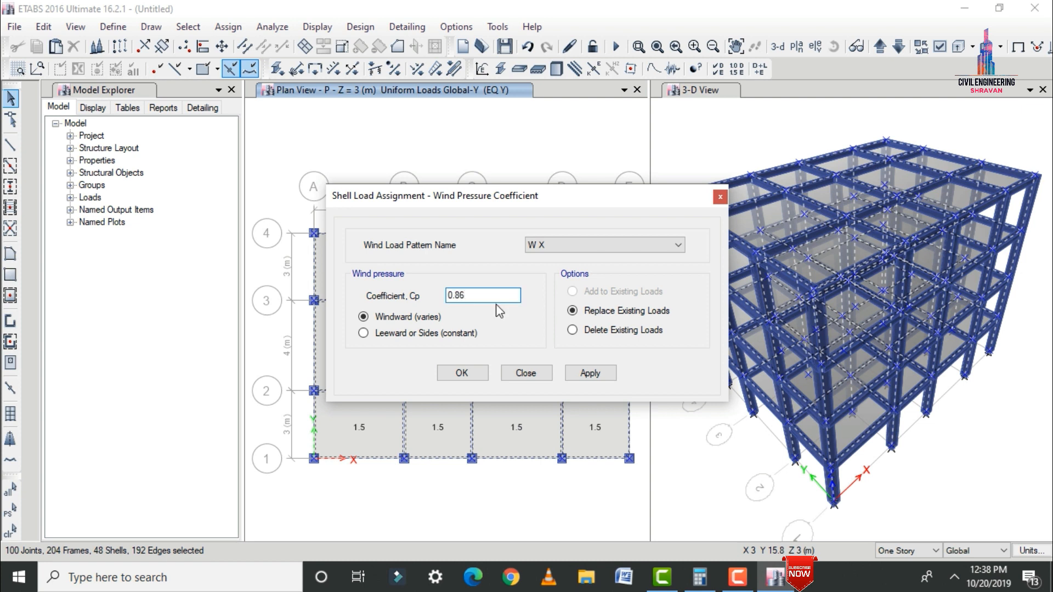
pyautogui.click(590, 373)
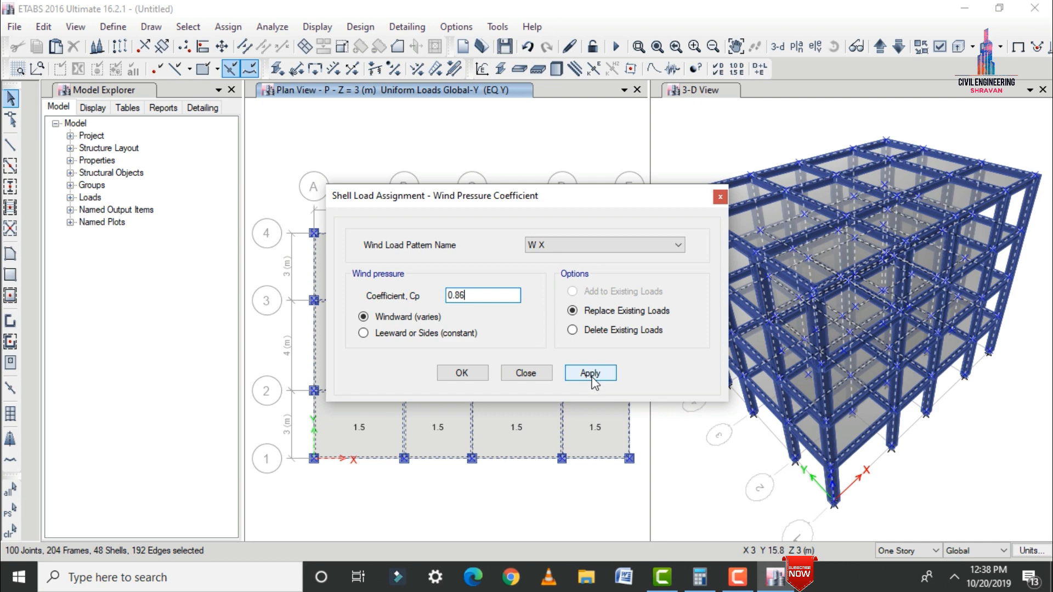
pyautogui.click(462, 373)
# Reselect the entire model and assign a windward wind pressure coefficient of 0.86 to the shells for load pattern W Y
pyautogui.hotkey('ctrl', 'a')
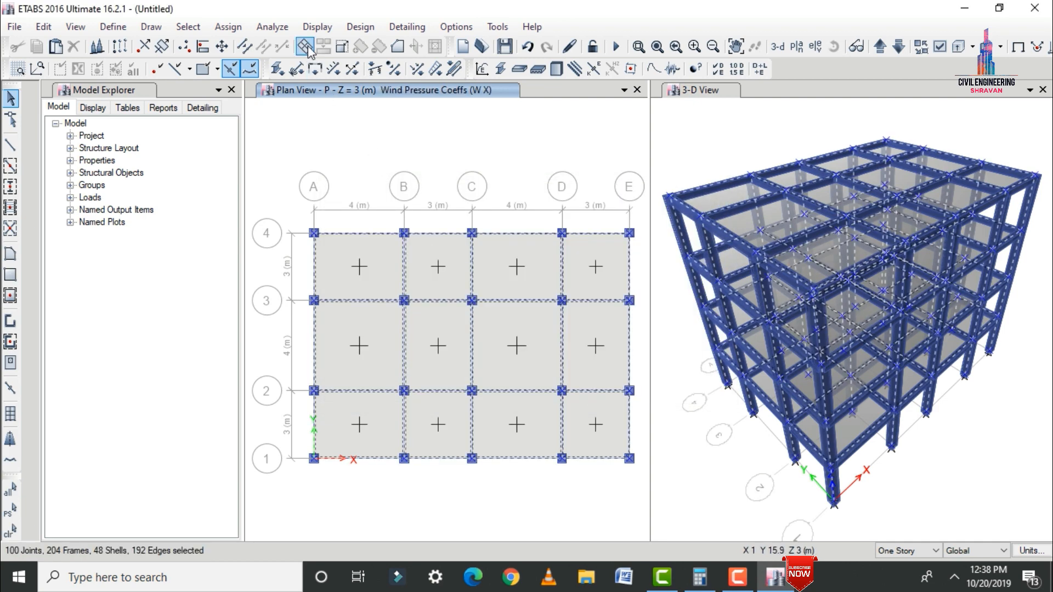
pyautogui.click(228, 26)
pyautogui.moveTo(249, 192)
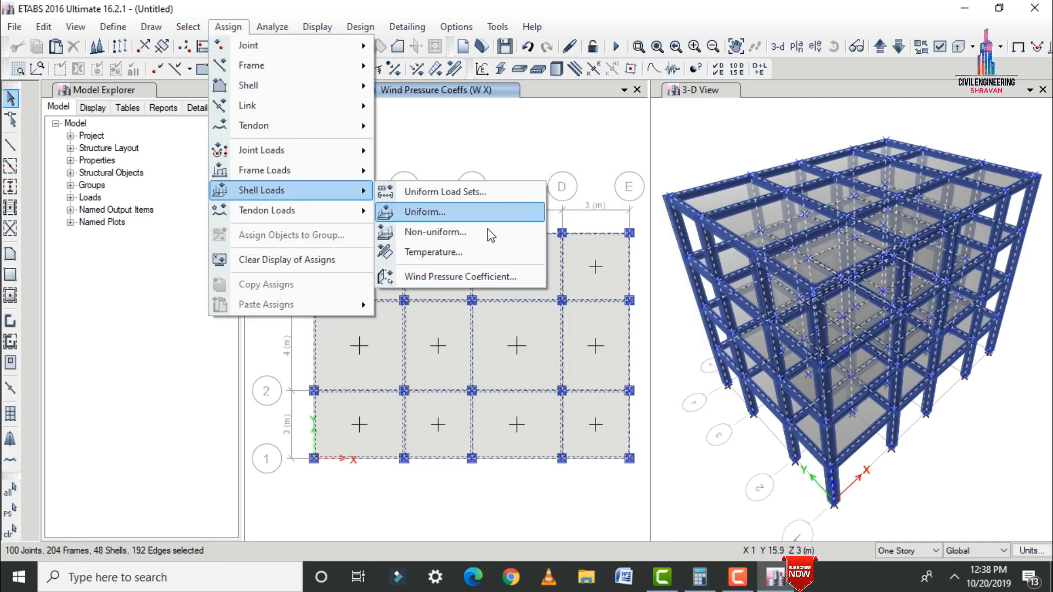
pyautogui.click(452, 275)
pyautogui.click(538, 245)
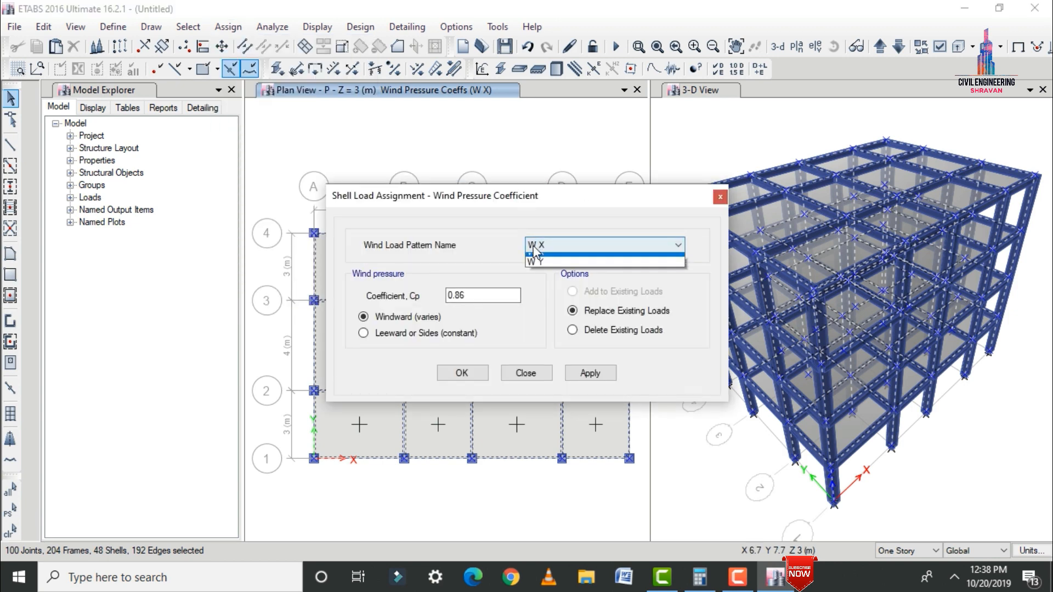
pyautogui.click(531, 265)
pyautogui.press('Down')
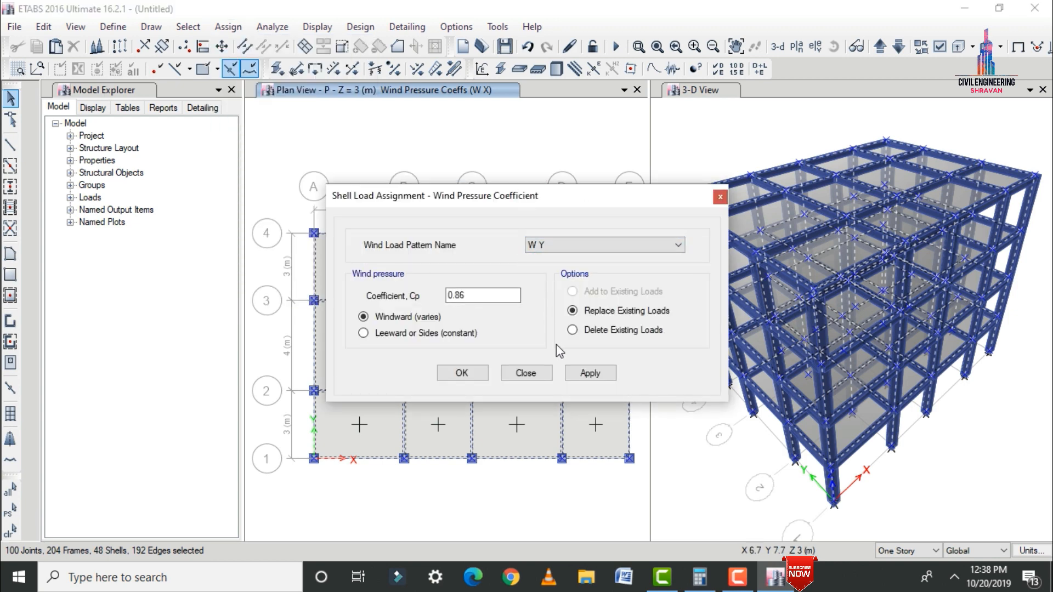
pyautogui.click(576, 375)
pyautogui.click(460, 373)
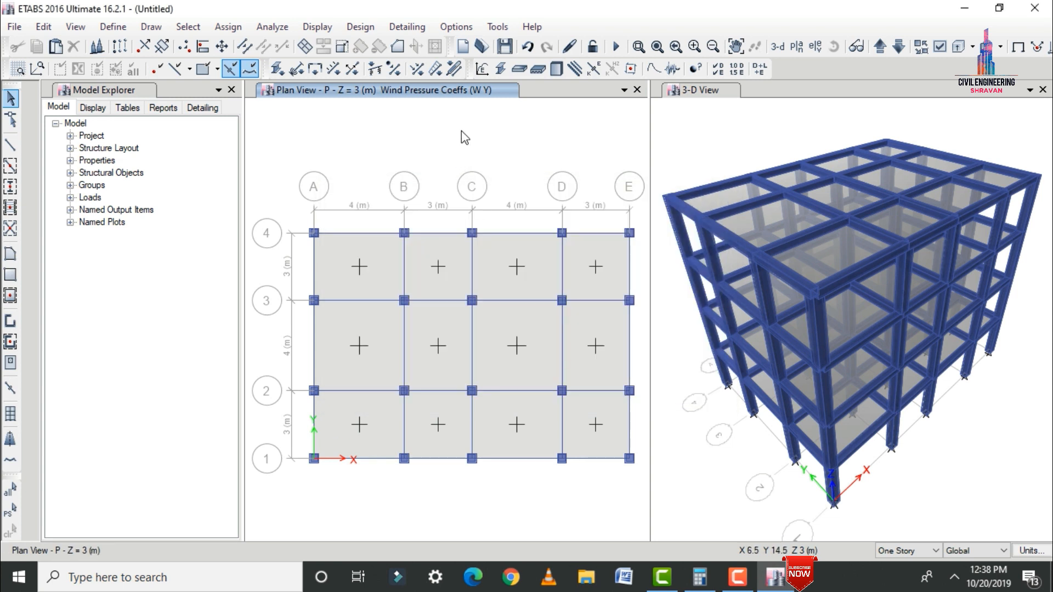
# Add the default design load combinations to the model
pyautogui.click(122, 29)
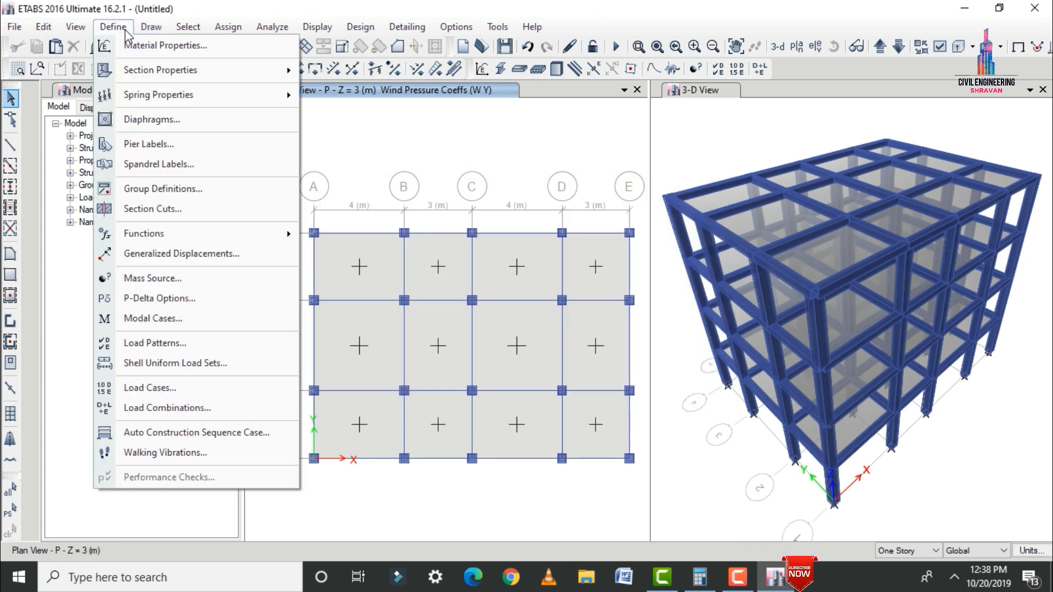
pyautogui.click(165, 408)
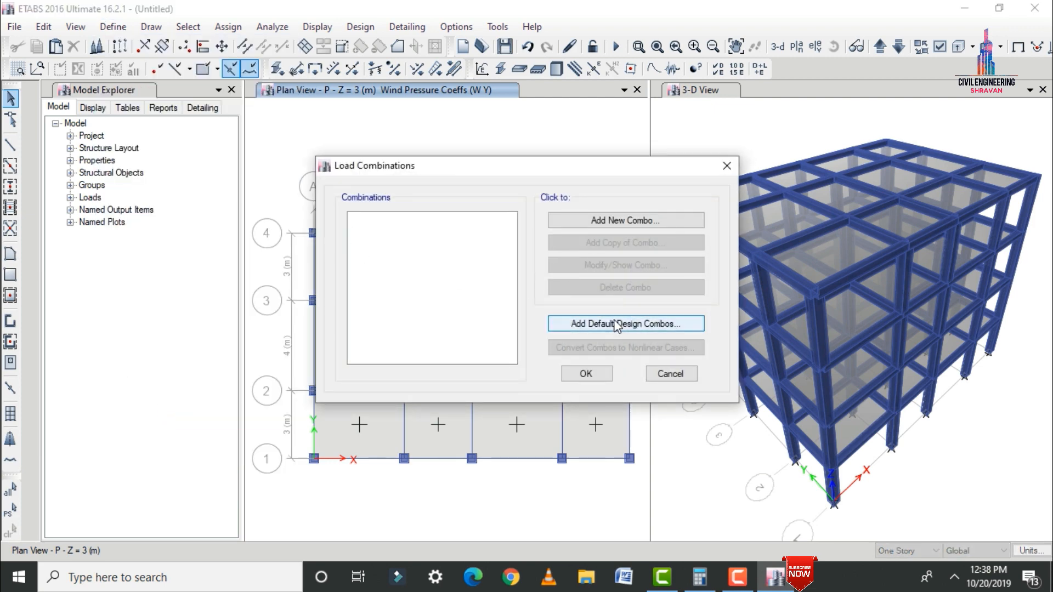
pyautogui.click(607, 325)
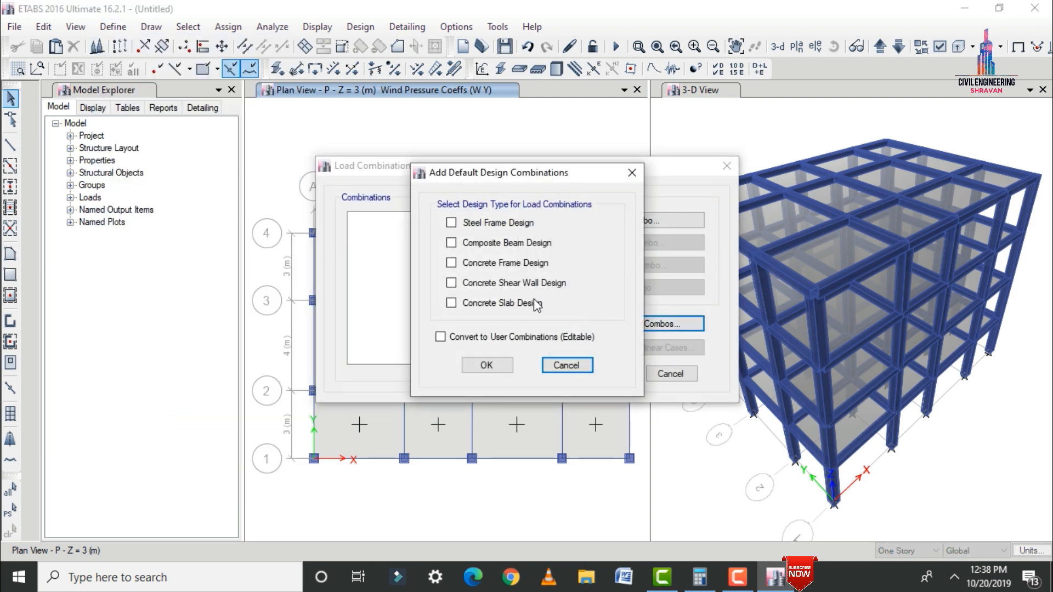
pyautogui.click(486, 365)
pyautogui.click(573, 373)
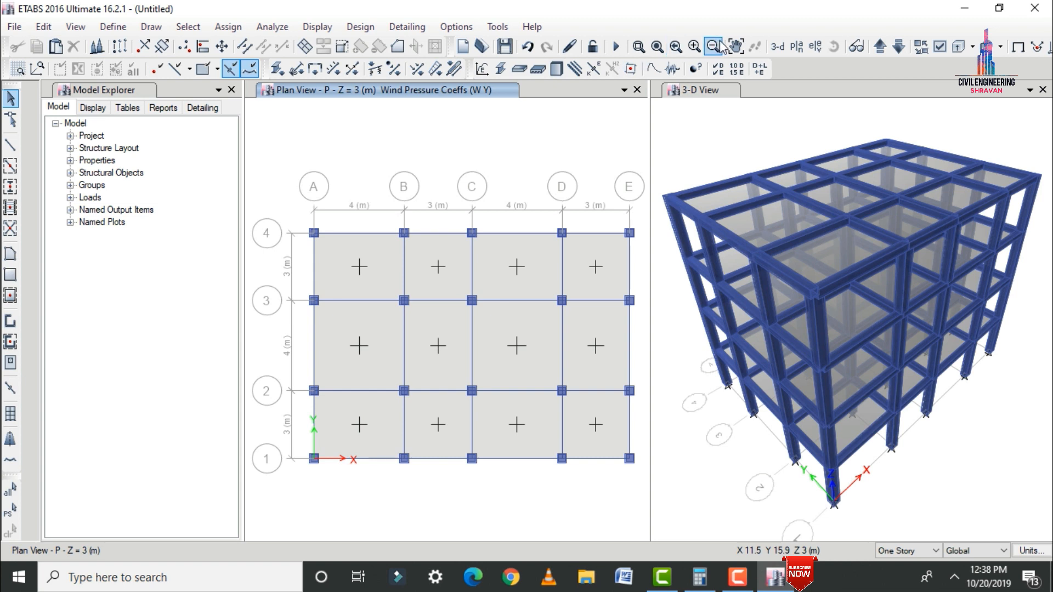
# Switch the plan view to Base, select all base joints and assign fixed restraints in every translation and rotation
pyautogui.click(882, 49)
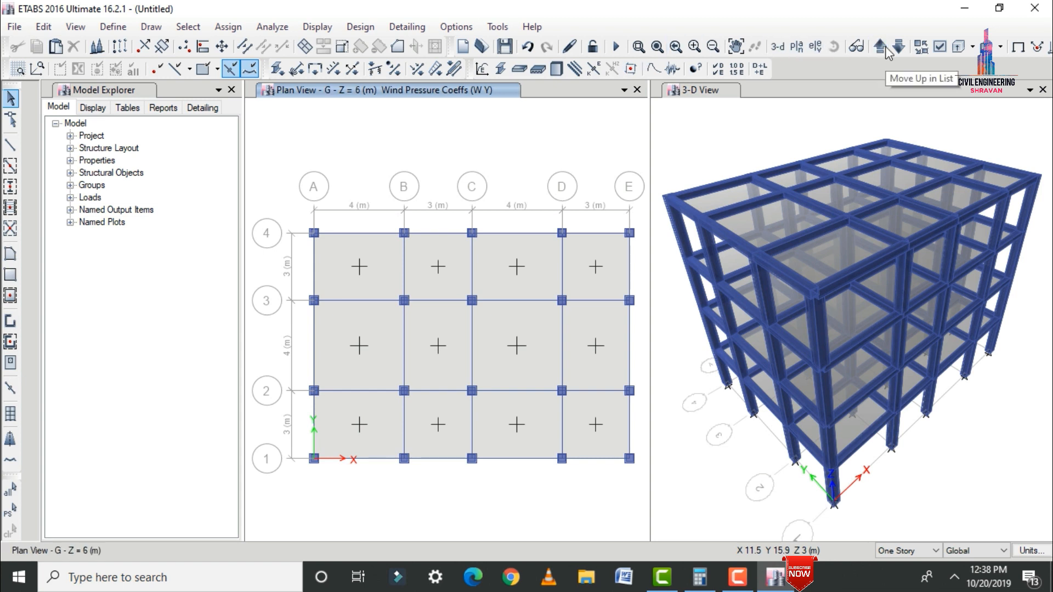
pyautogui.click(881, 48)
pyautogui.click(882, 48)
pyautogui.click(882, 48)
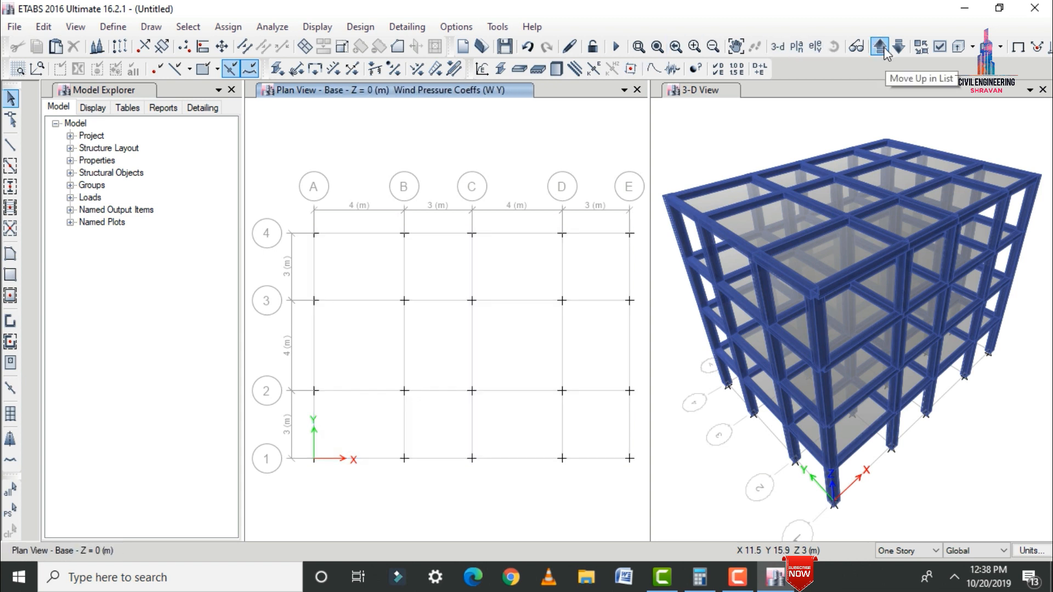
pyautogui.moveTo(273, 196); pyautogui.dragTo(648, 495)
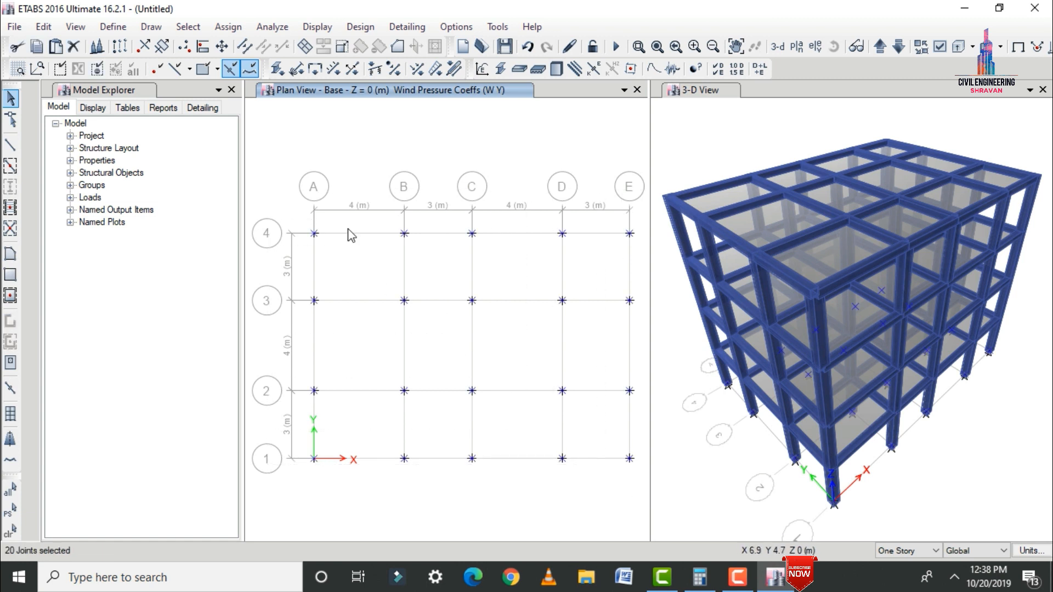
pyautogui.click(227, 27)
pyautogui.moveTo(241, 45)
pyautogui.click(406, 48)
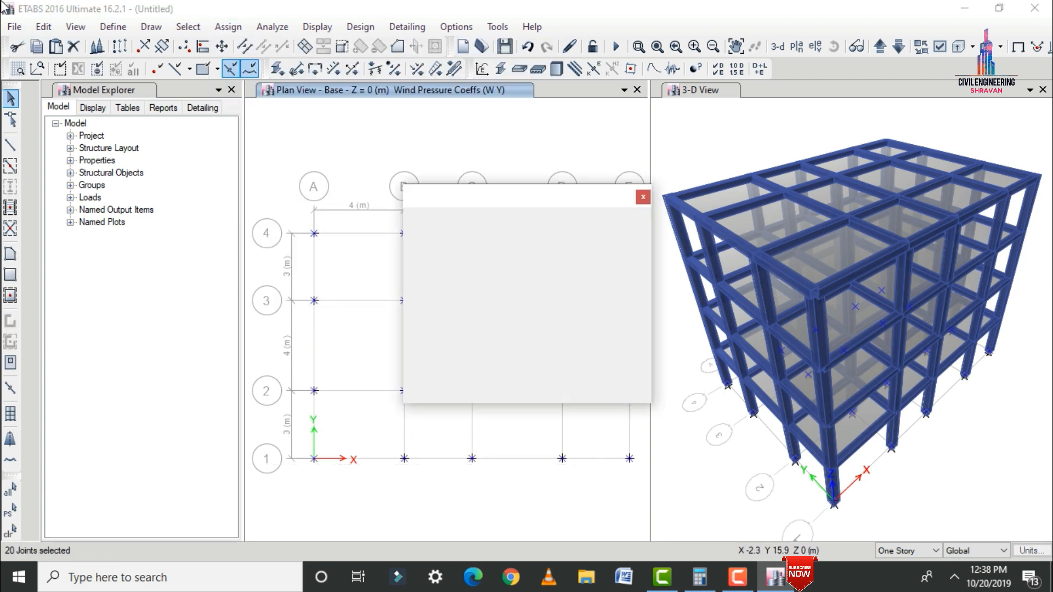
pyautogui.click(475, 343)
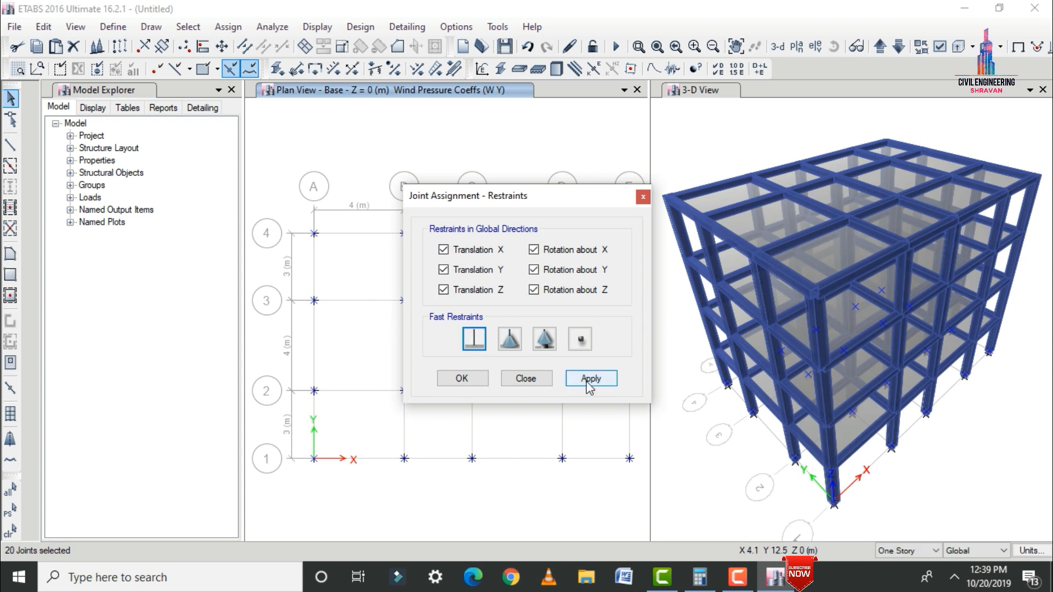
pyautogui.click(589, 378)
pyautogui.click(468, 380)
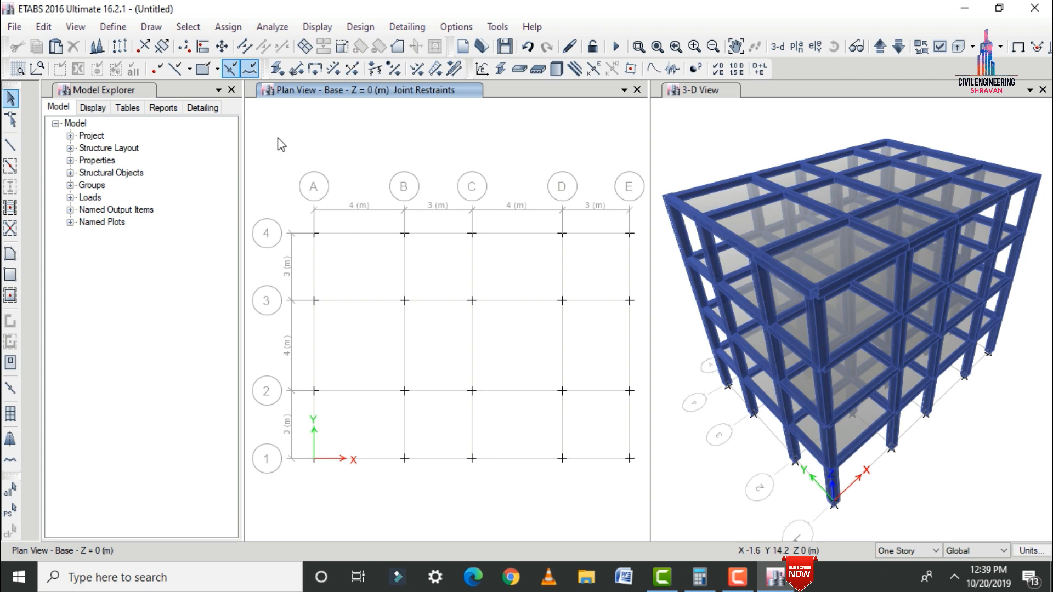
# Select the entire model, show the plan at story P and assign diaphragm D1 to the joints
pyautogui.hotkey('ctrl', 'a')
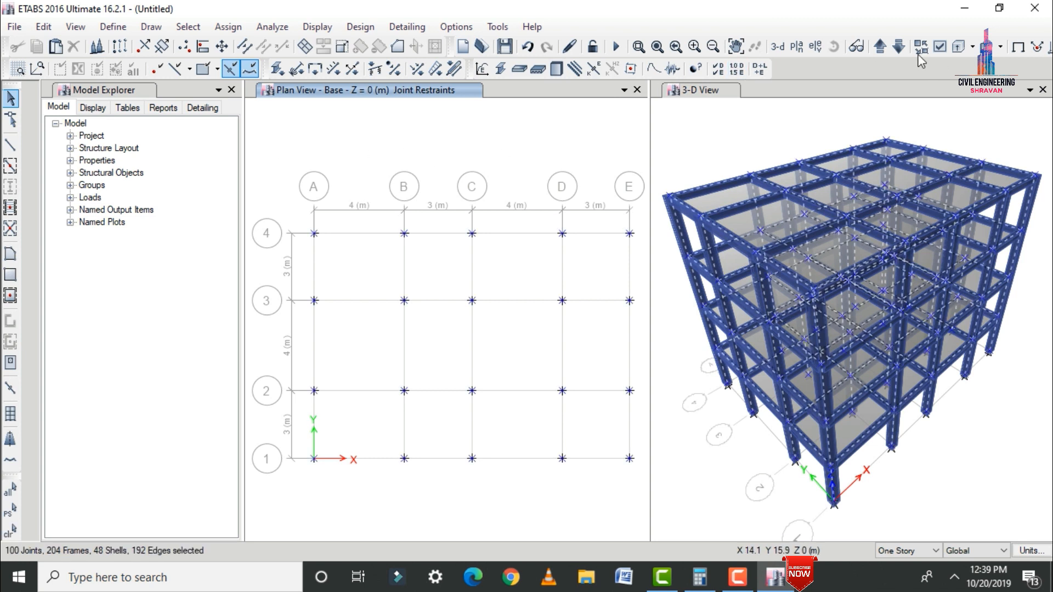
pyautogui.click(878, 53)
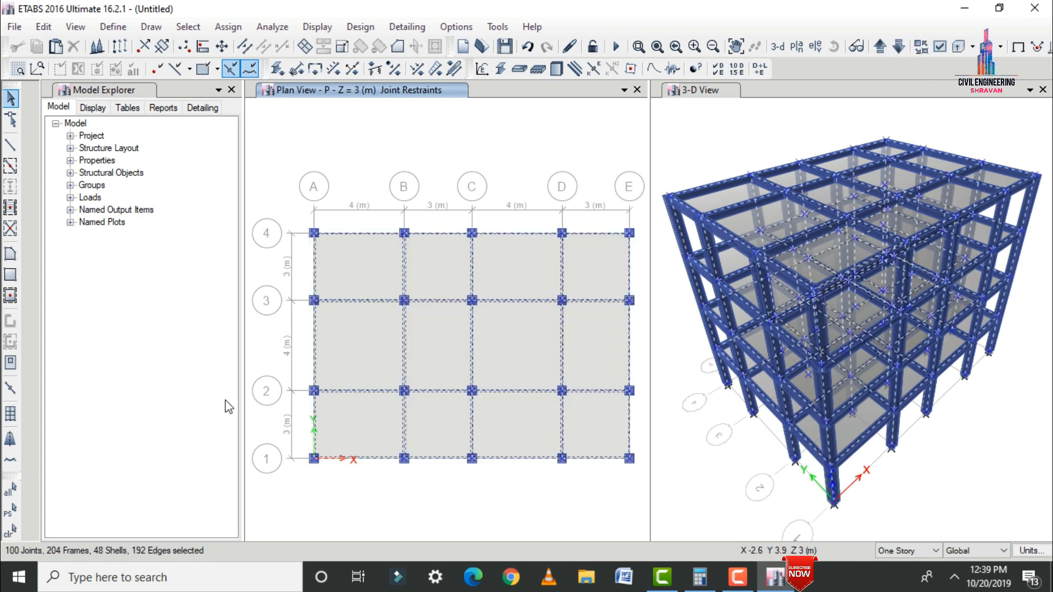
pyautogui.click(241, 29)
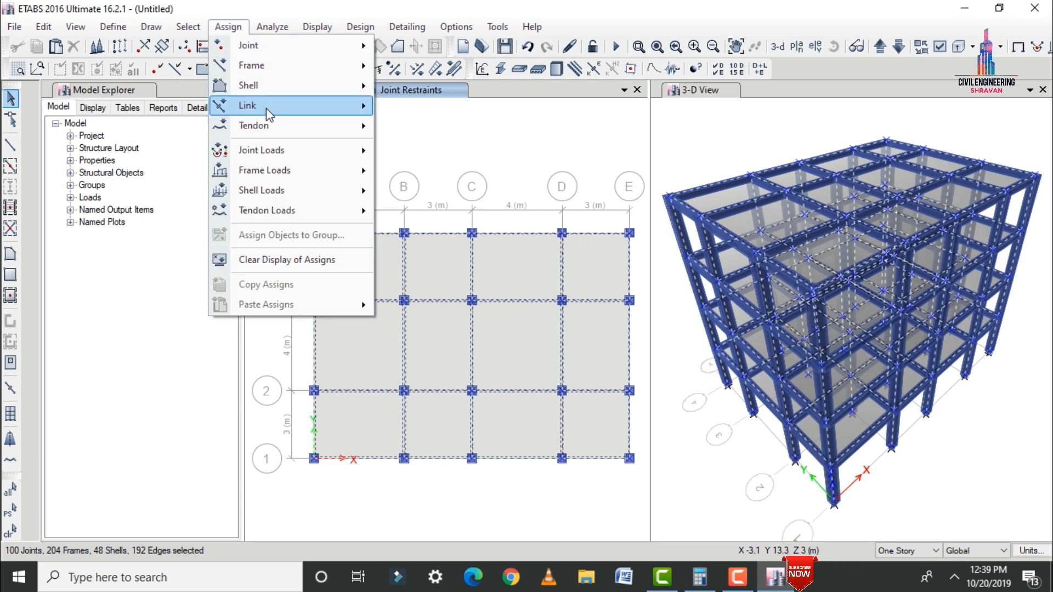
pyautogui.moveTo(255, 47)
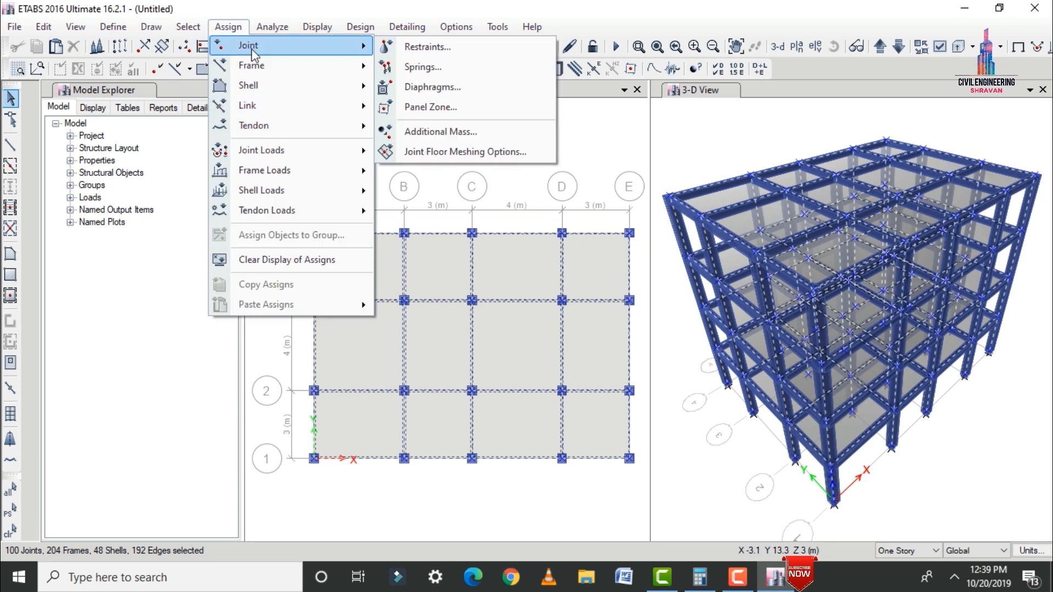
pyautogui.click(433, 88)
pyautogui.click(439, 190)
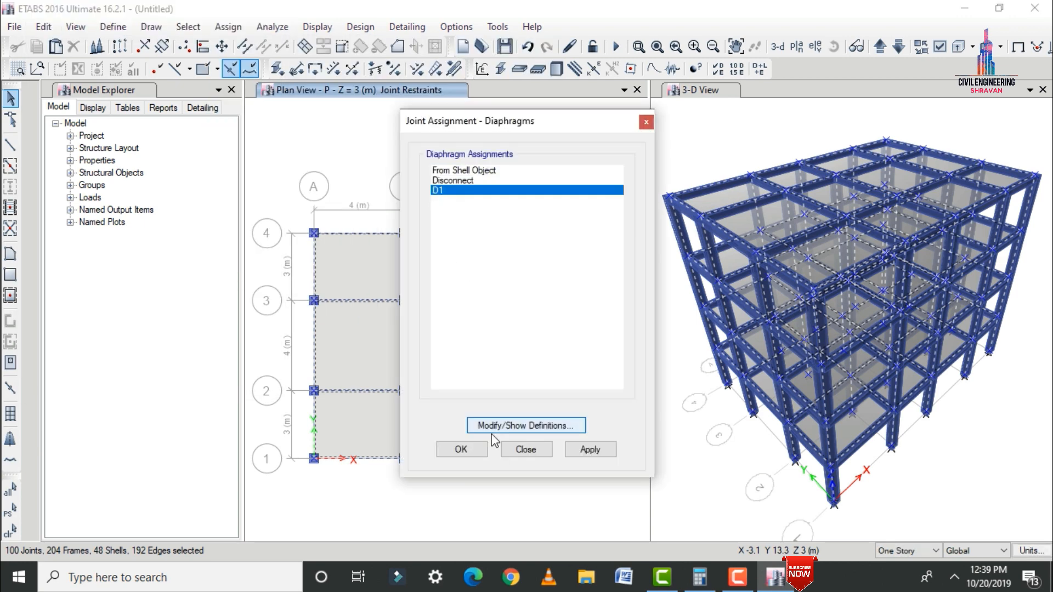
pyautogui.click(592, 449)
pyautogui.click(461, 450)
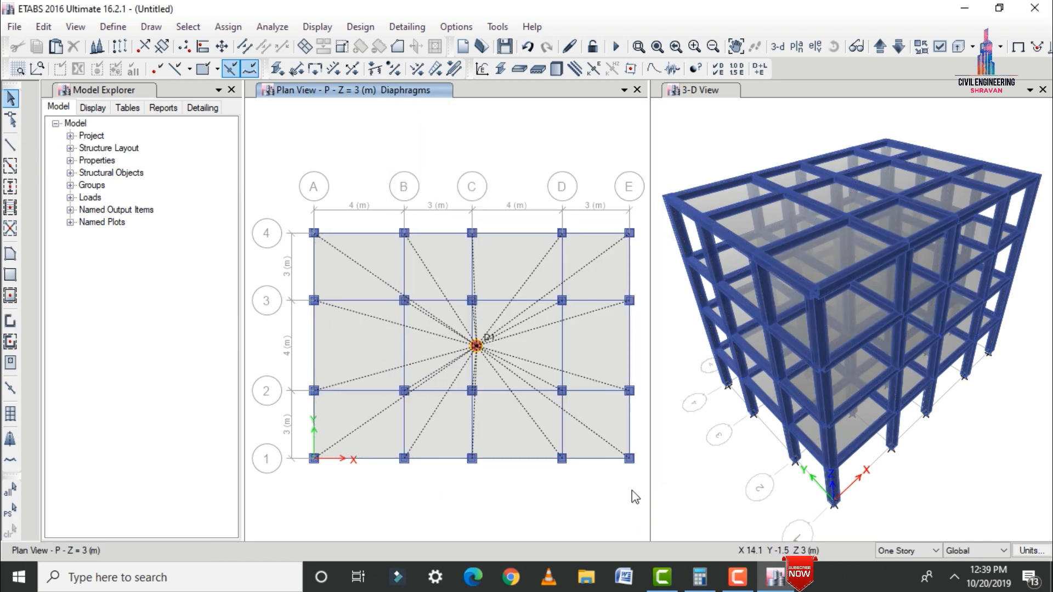
# Run the model check on the building and close its report
pyautogui.click(273, 26)
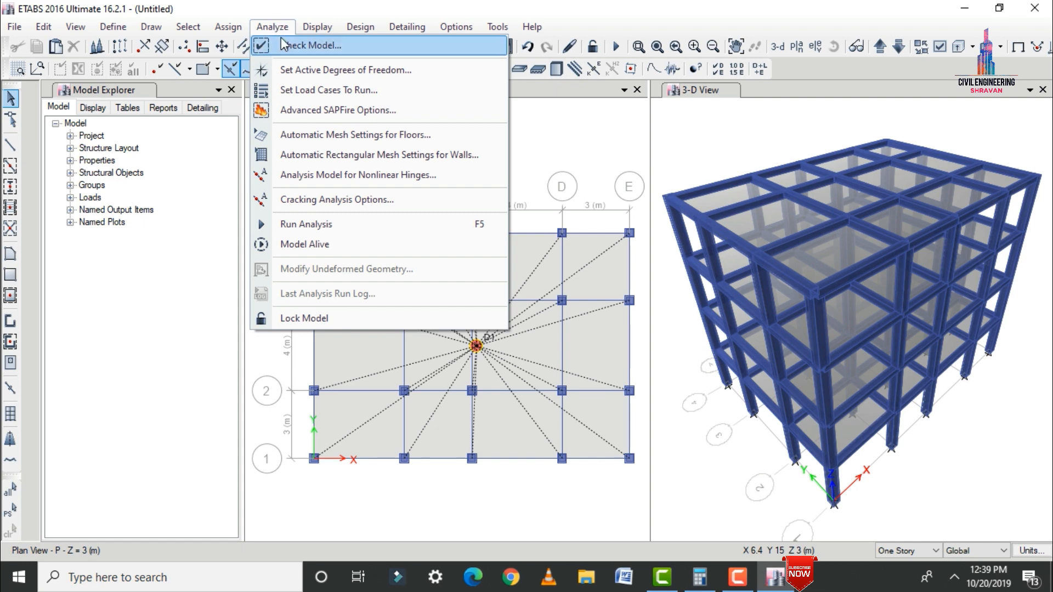
pyautogui.click(284, 45)
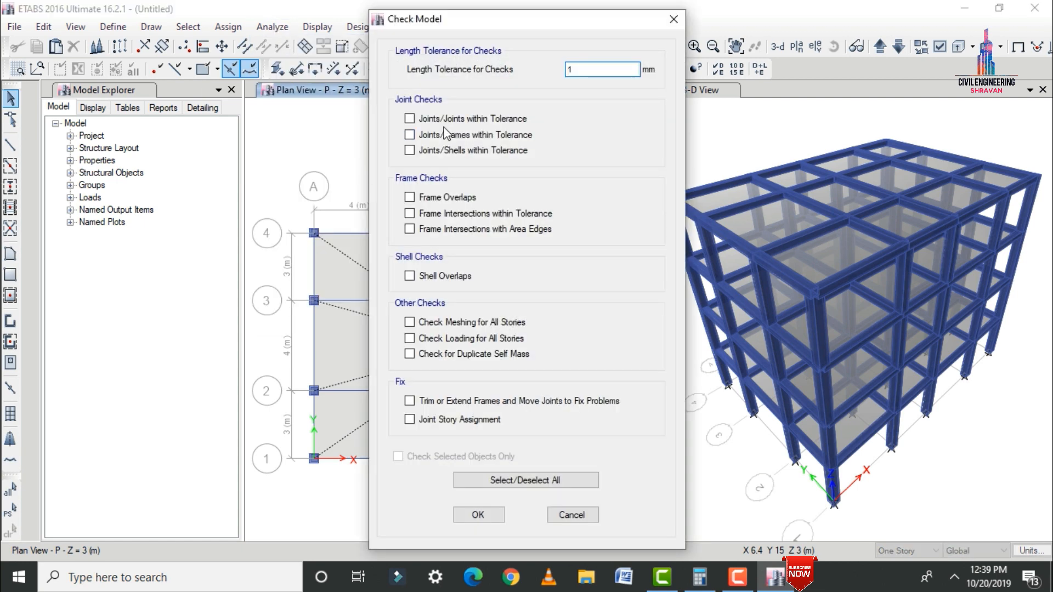
pyautogui.click(491, 515)
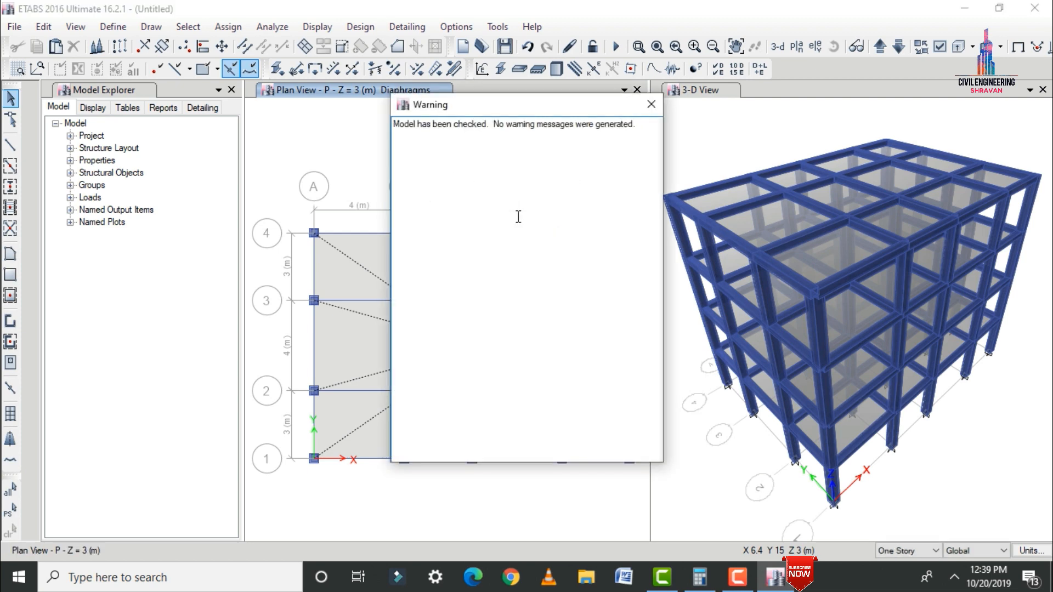
pyautogui.click(651, 104)
# Run the analysis with all load cases set to run, saving the model as 999 in the ZZZ folder
pyautogui.click(284, 28)
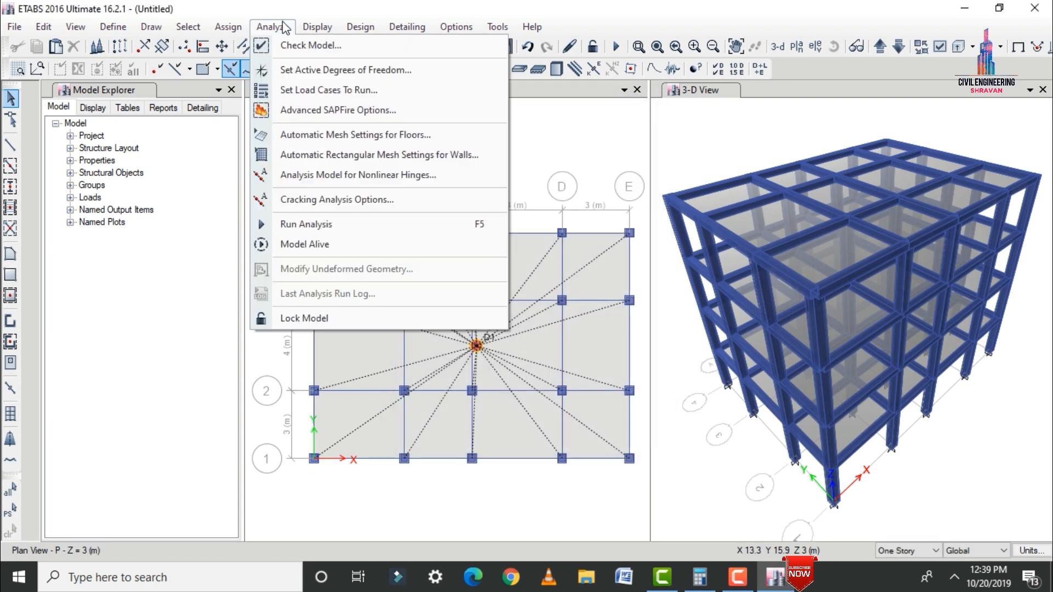
pyautogui.click(311, 92)
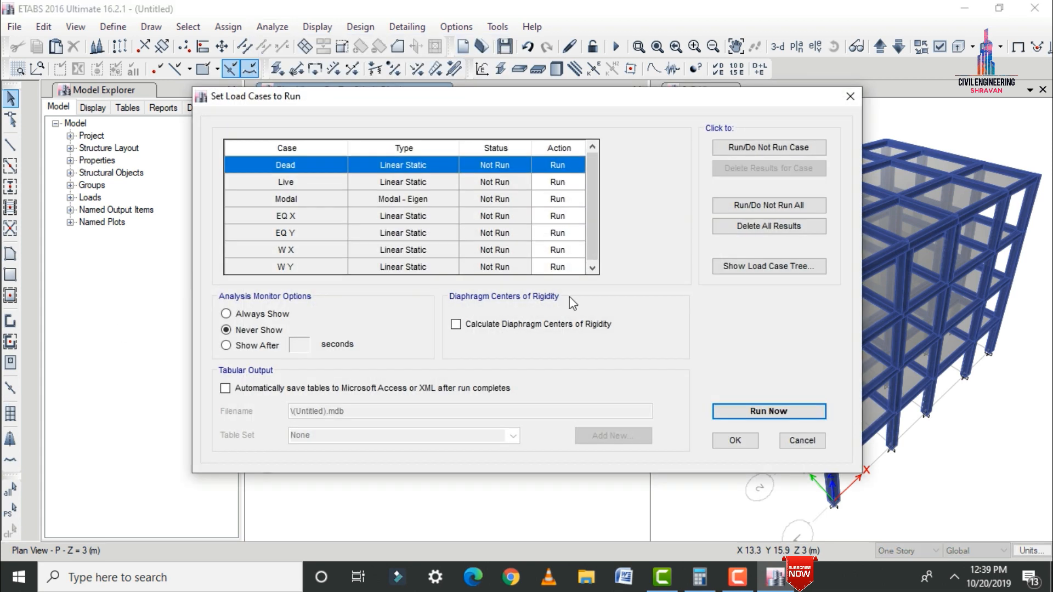
pyautogui.click(750, 412)
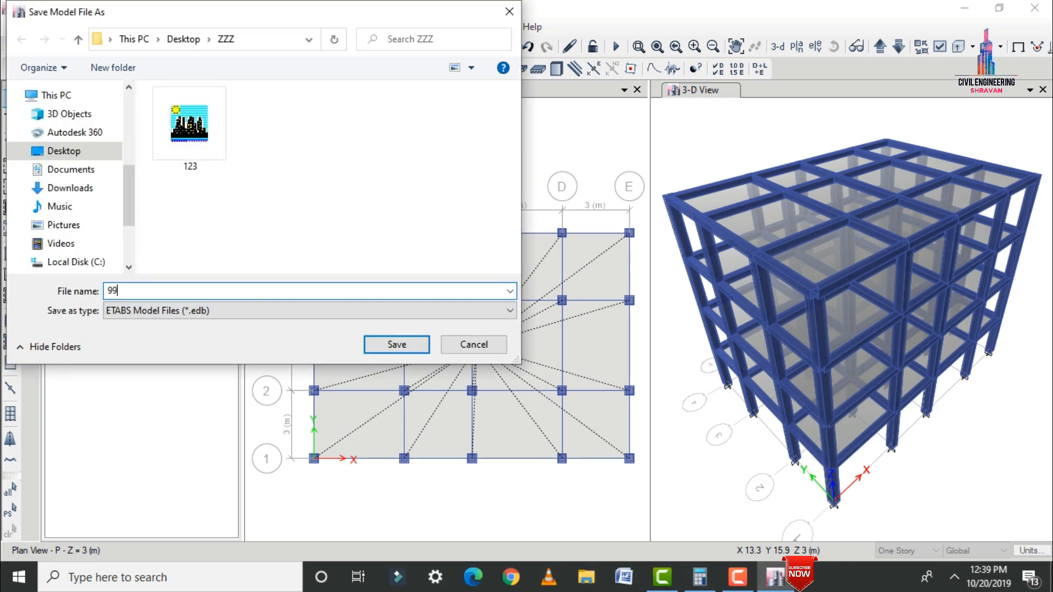
pyautogui.click(390, 345)
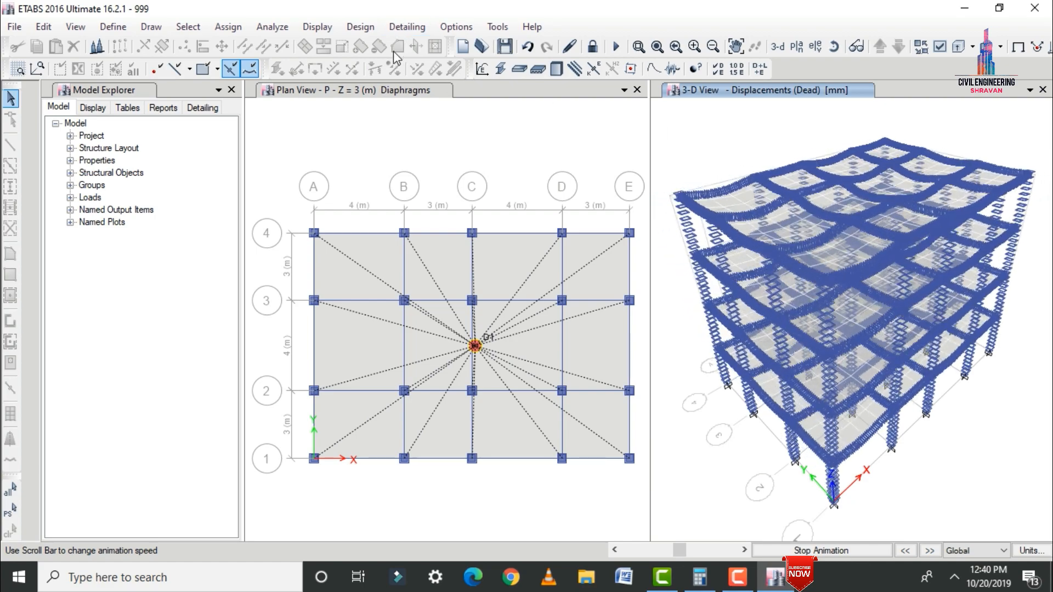
# Display the deformed shape for load case EQ X in the 3-D view, then start and stop its animation
pyautogui.click(328, 26)
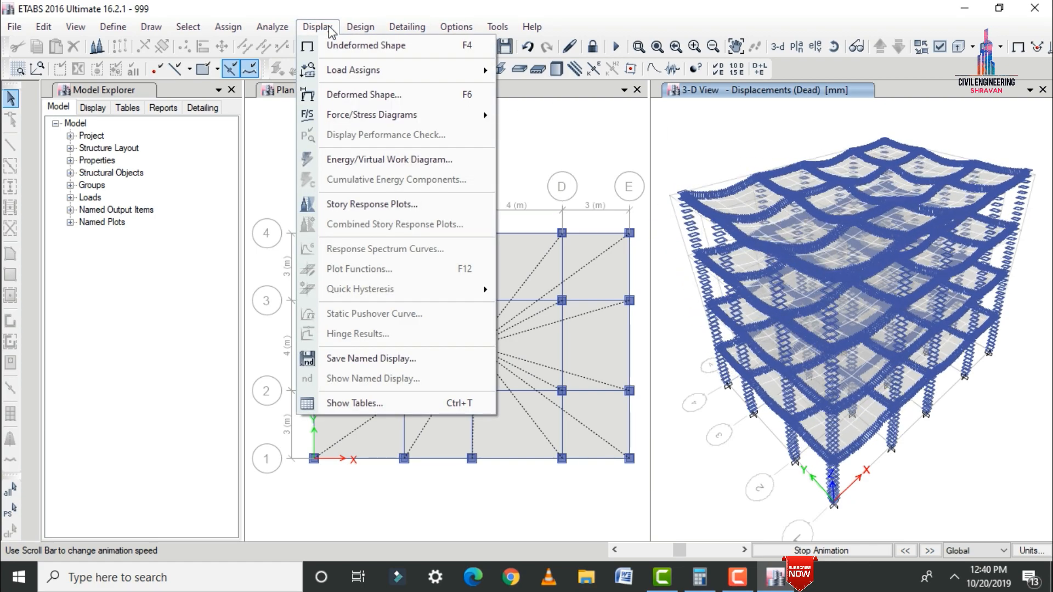
pyautogui.click(368, 96)
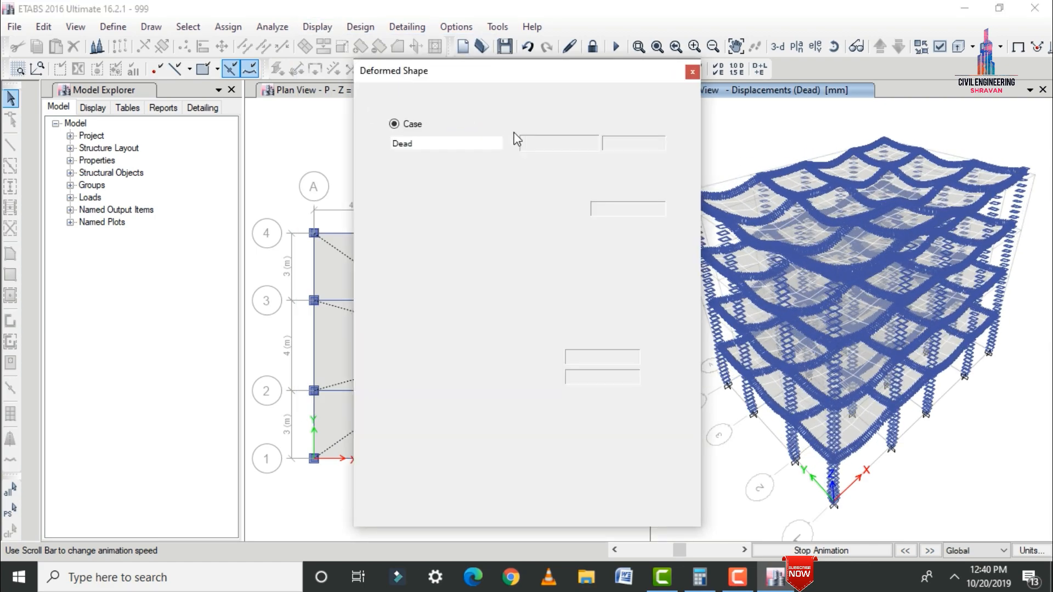
pyautogui.click(509, 143)
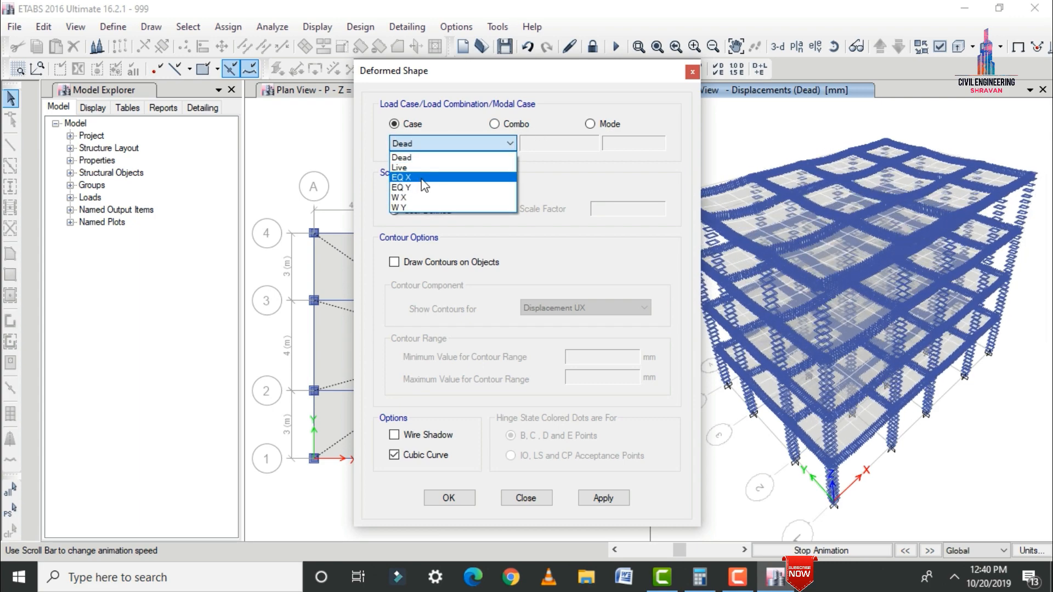
pyautogui.click(422, 178)
pyautogui.click(585, 500)
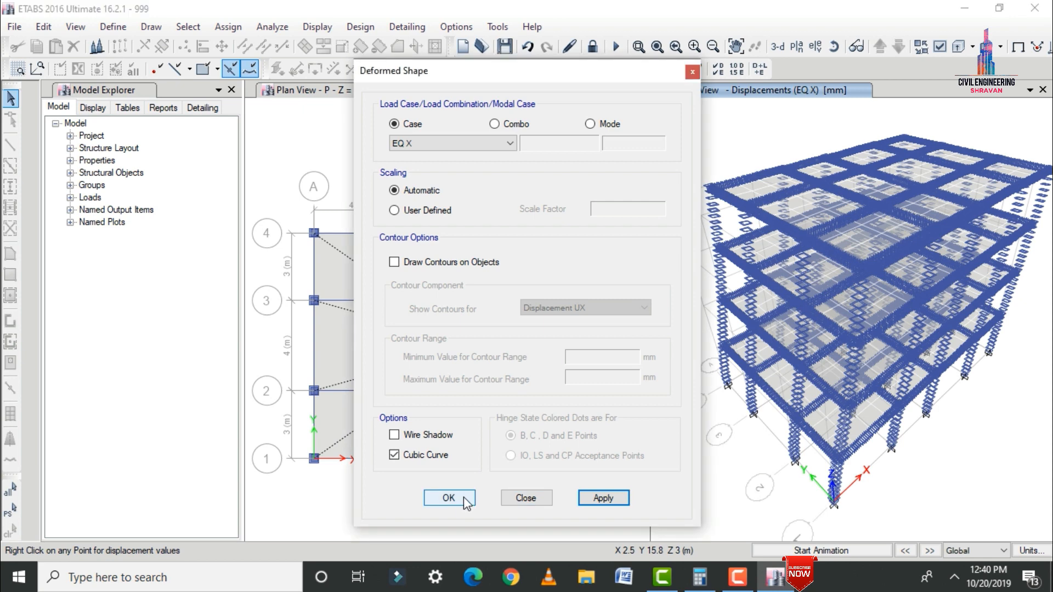
pyautogui.click(795, 550)
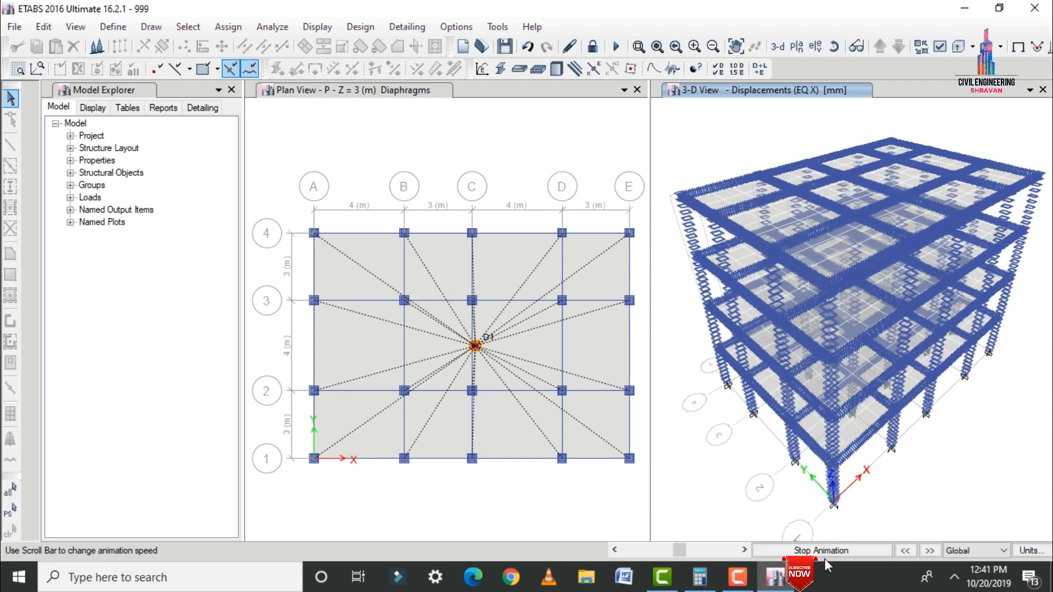
pyautogui.click(827, 550)
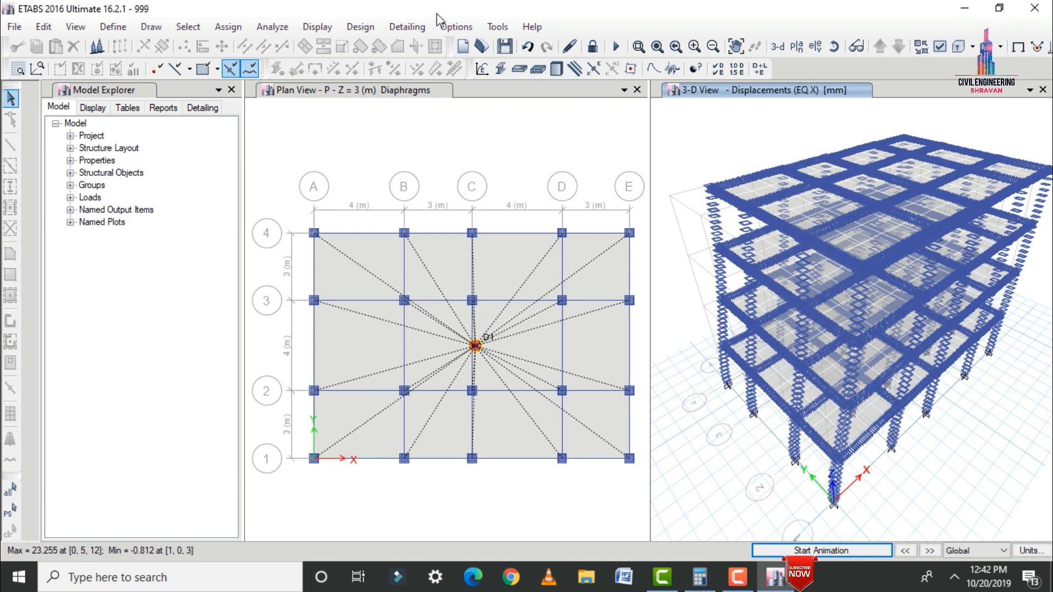
# Display the filled Shear 2-2 force diagram of the frames for the Dead load case
pyautogui.click(331, 31)
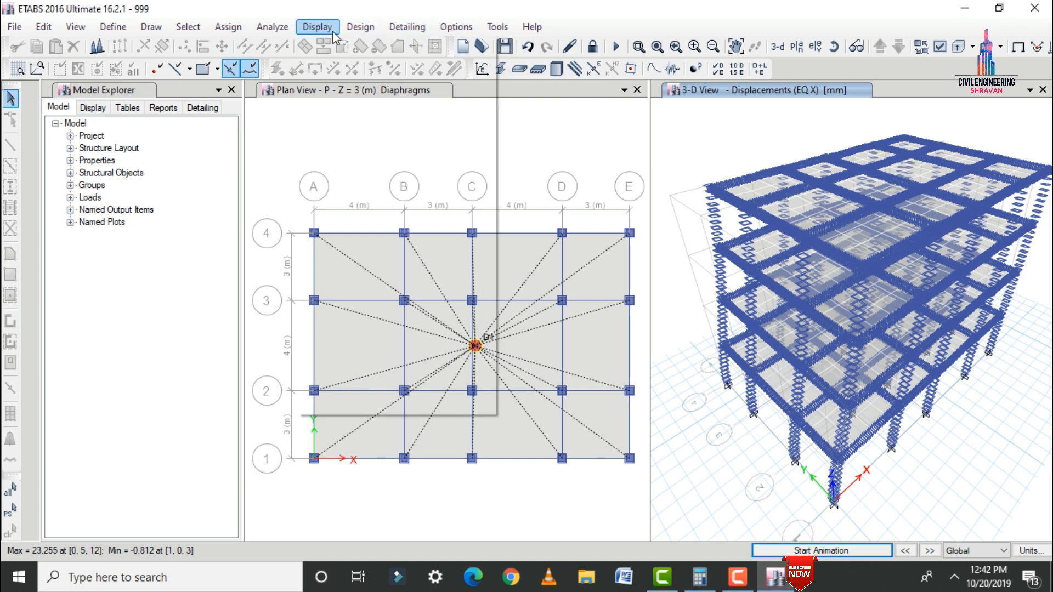
pyautogui.moveTo(374, 116)
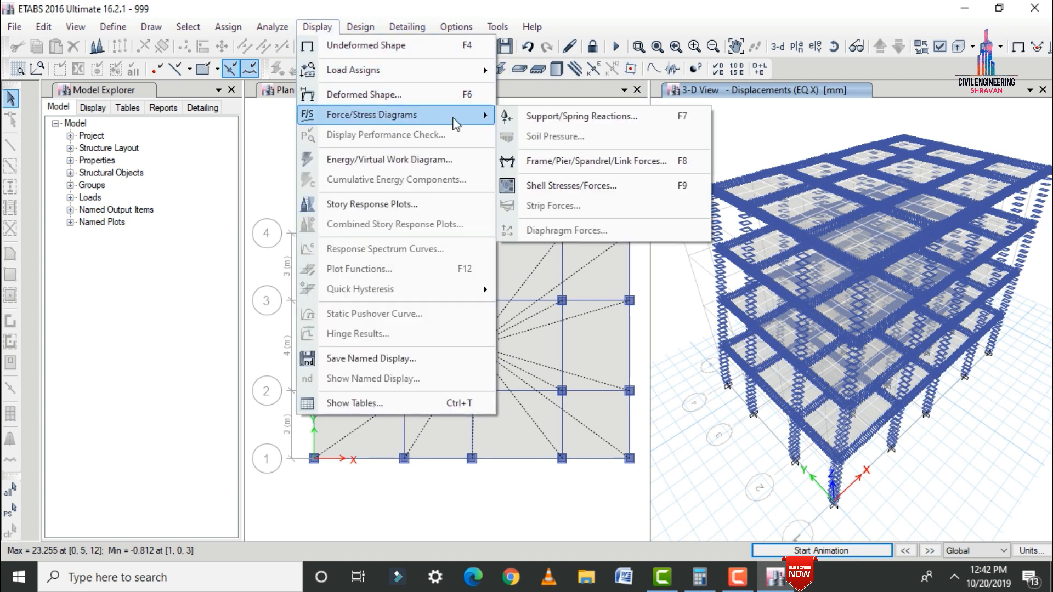
pyautogui.click(534, 164)
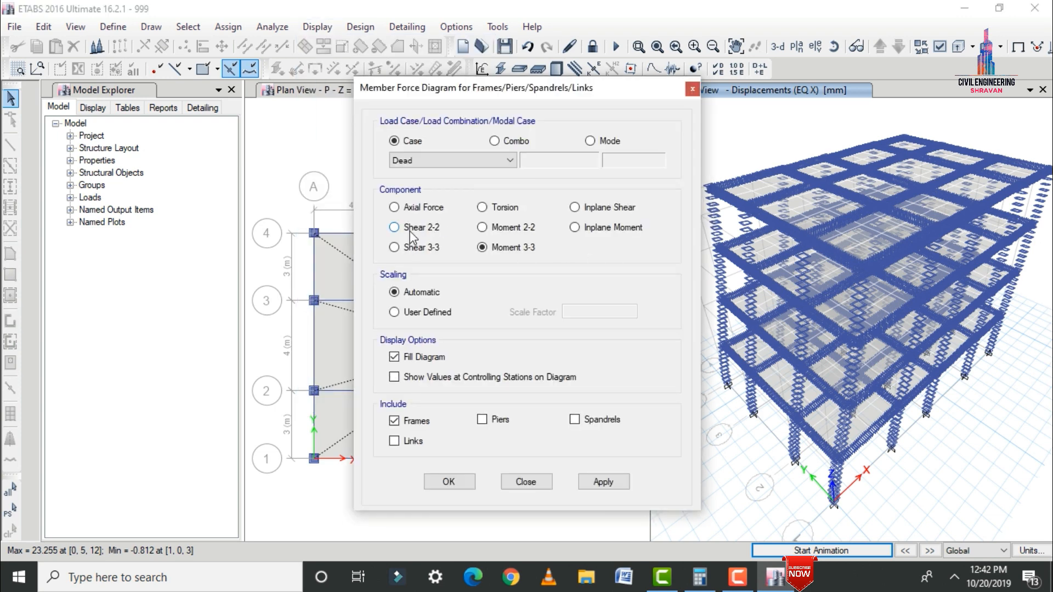
pyautogui.click(603, 482)
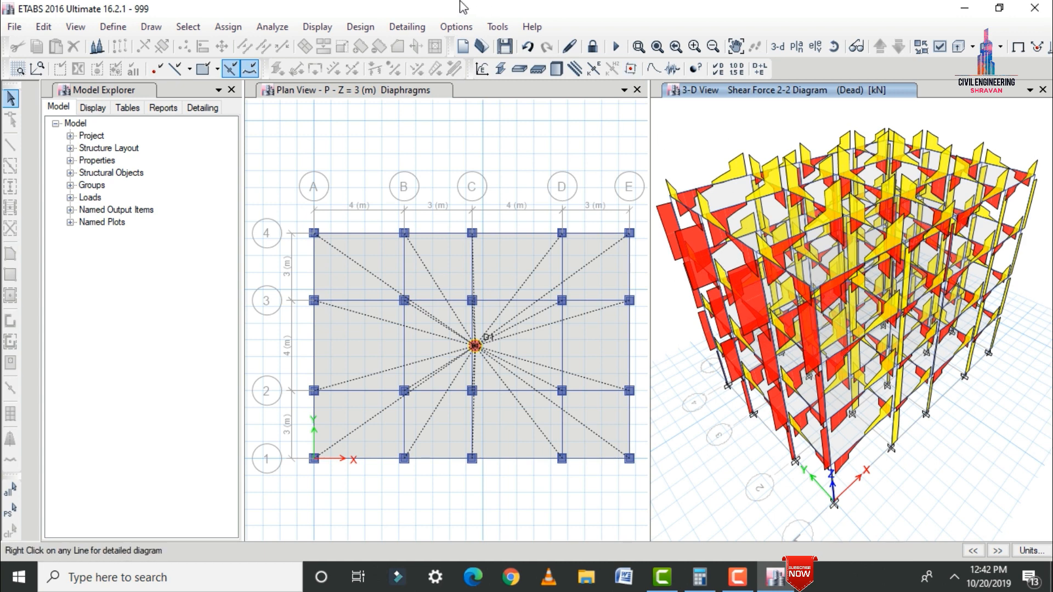
# Display the frames' Moment 2-2 diagram and the Torsion diagram in turn for the Dead load case
pyautogui.click(321, 29)
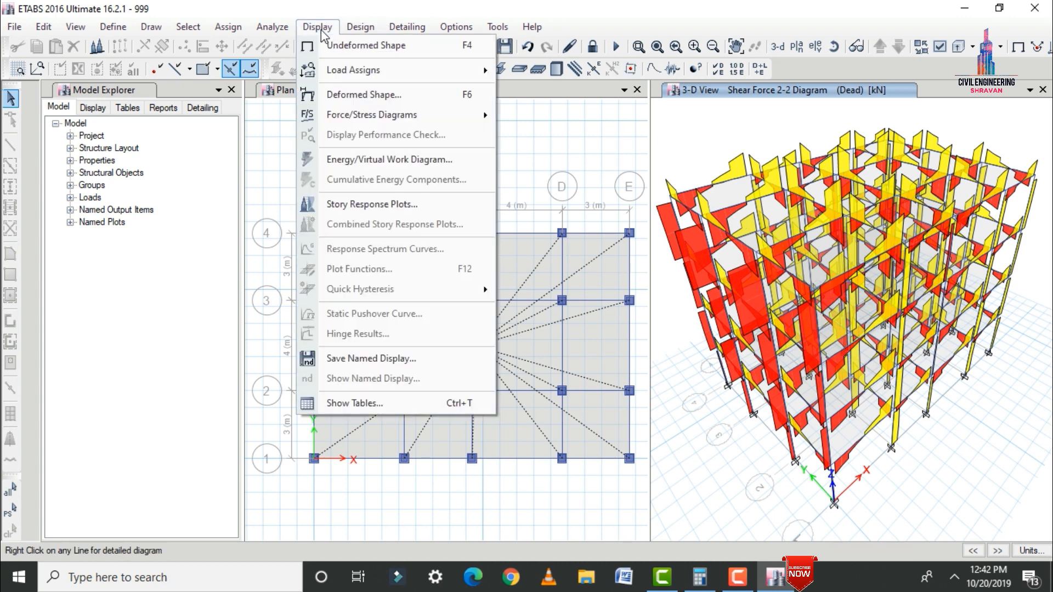
pyautogui.moveTo(372, 116)
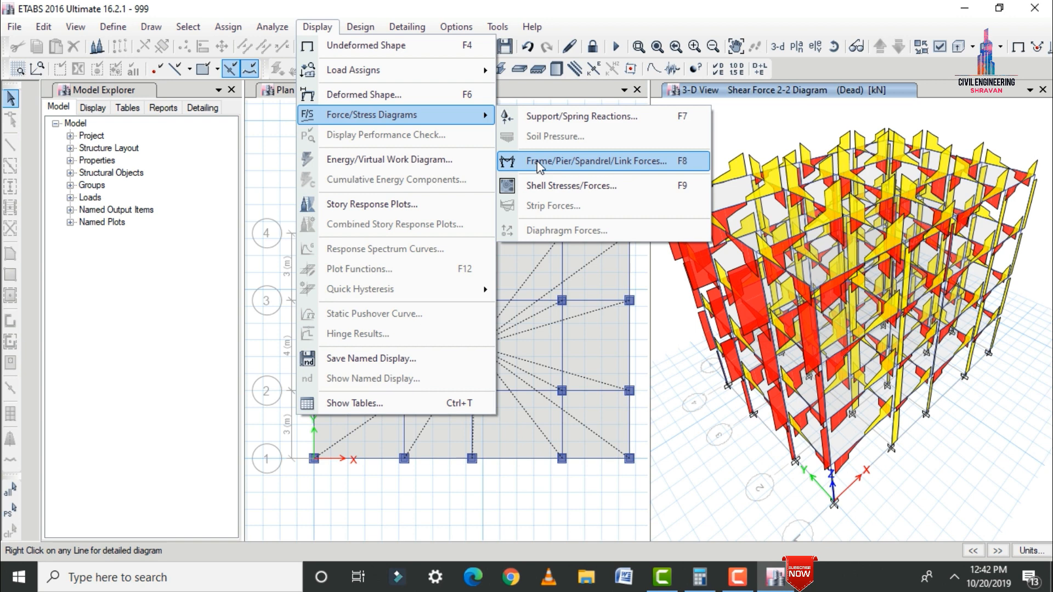
pyautogui.click(586, 163)
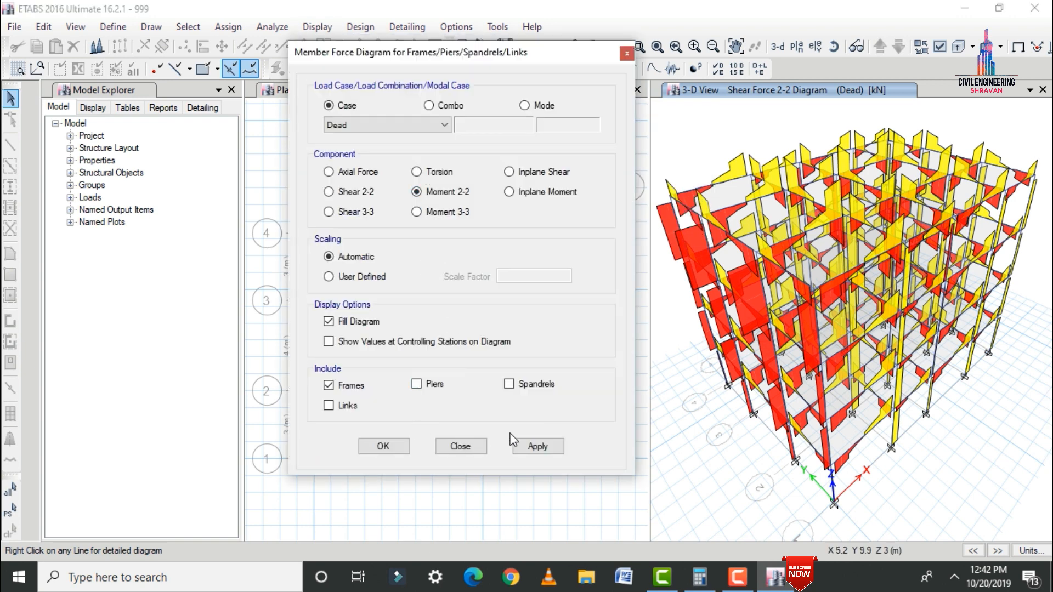
pyautogui.click(532, 445)
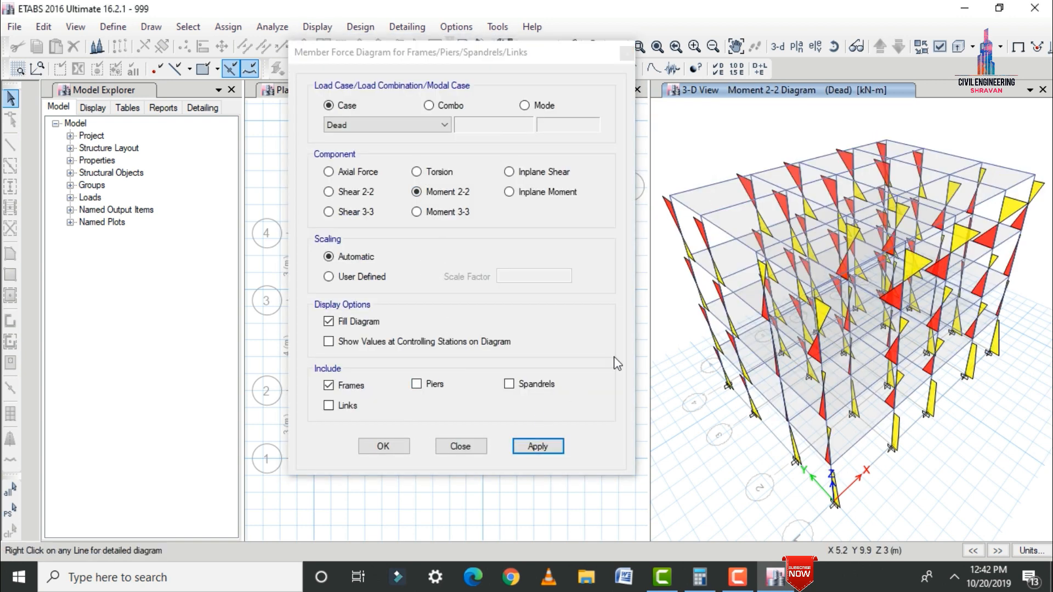
pyautogui.click(439, 175)
pyautogui.click(537, 446)
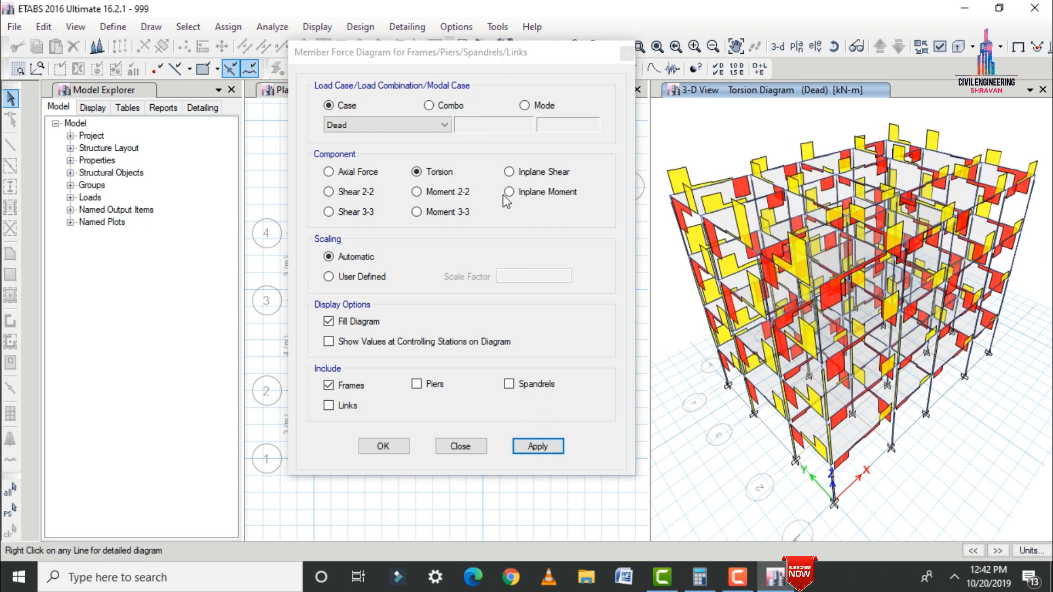
# Apply the Inplane Shear and Inplane Moment components in turn to the Dead load case diagram
pyautogui.click(510, 171)
pyautogui.click(537, 446)
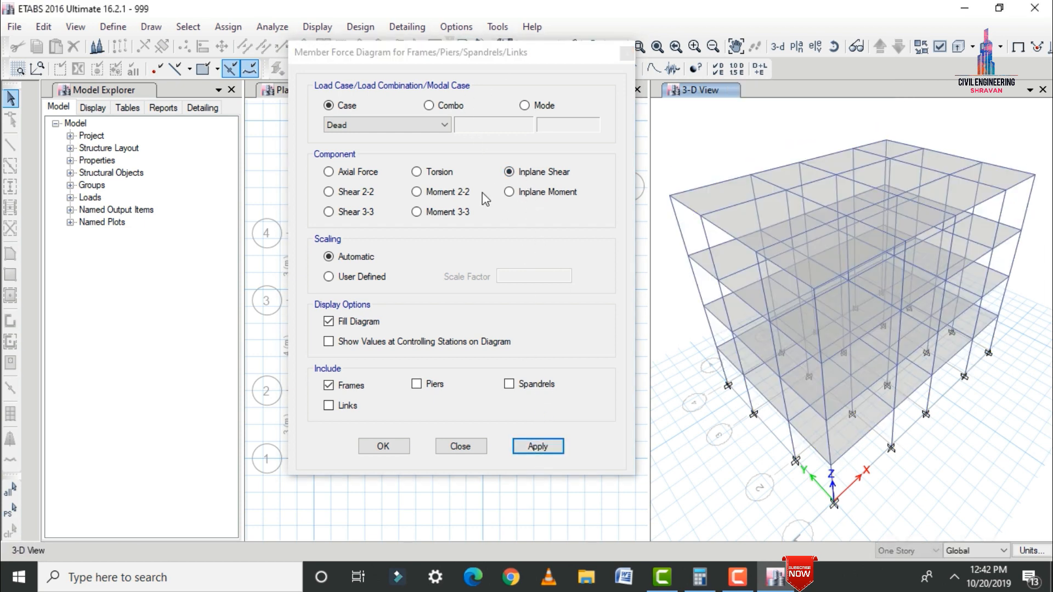
pyautogui.click(509, 191)
pyautogui.click(546, 450)
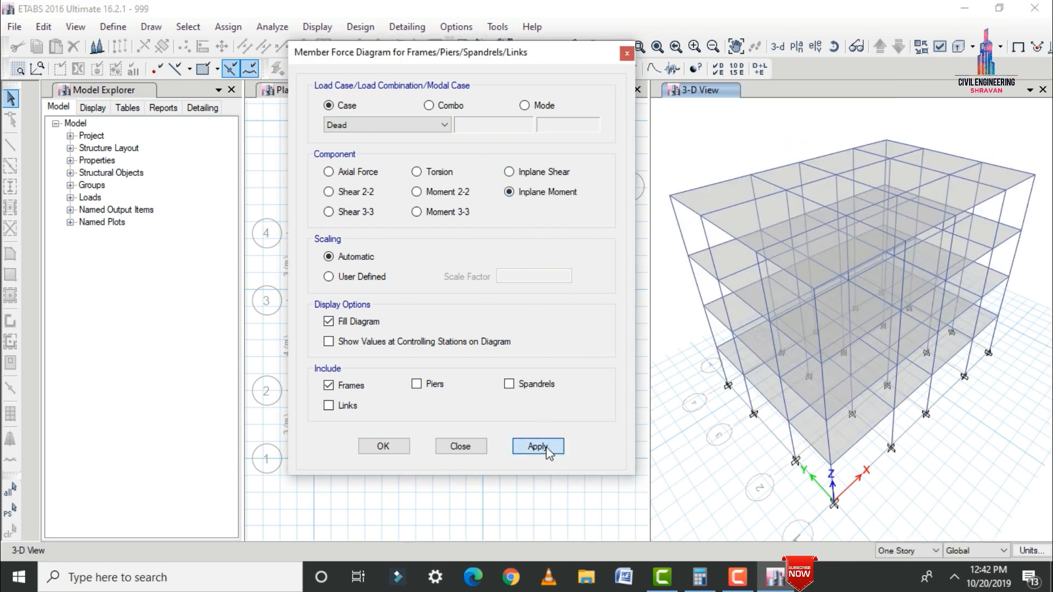
# Display the Moment 3-3 diagram and the Shear 3-3 diagram for the Dead load case, and close the diagram settings
pyautogui.click(439, 213)
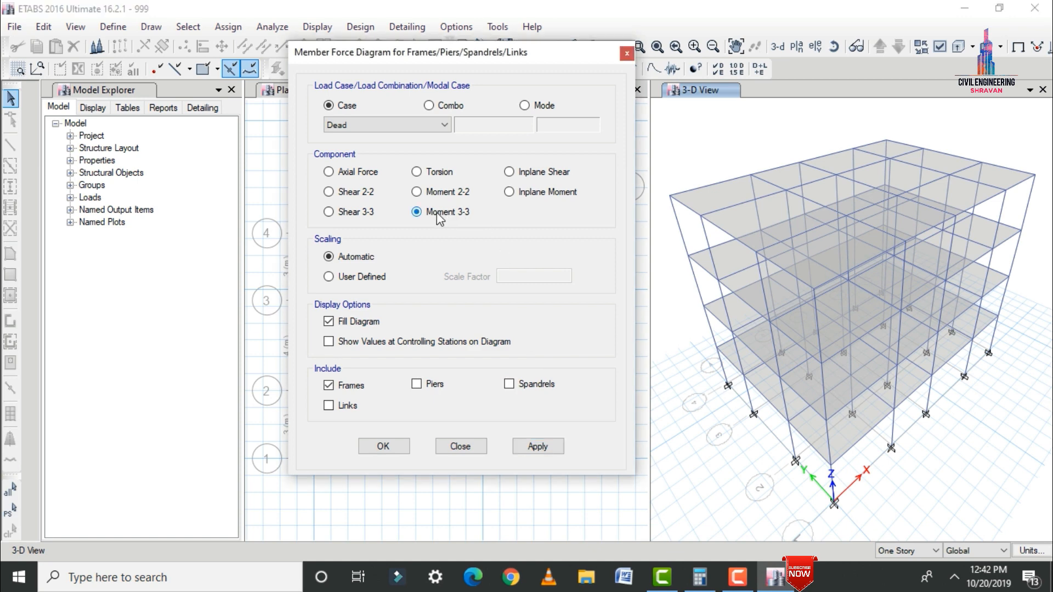
pyautogui.click(539, 446)
pyautogui.click(355, 214)
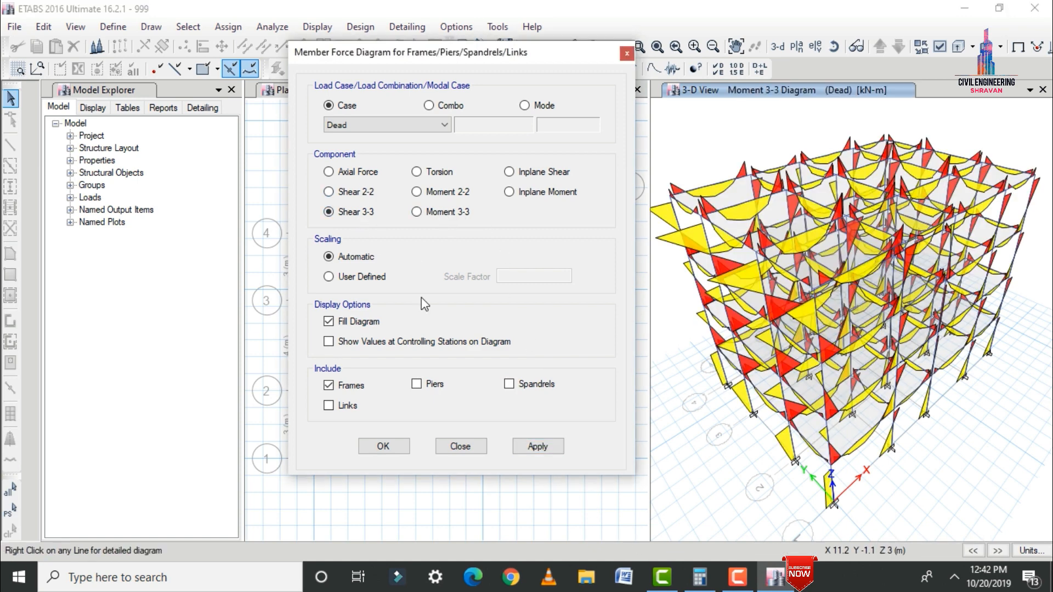
pyautogui.click(540, 455)
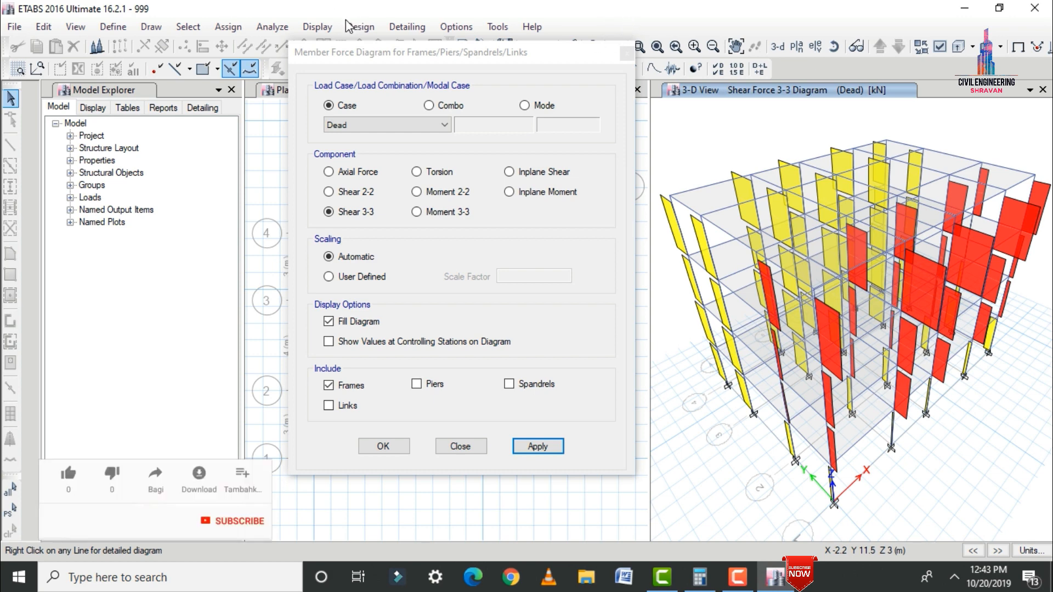
pyautogui.click(627, 52)
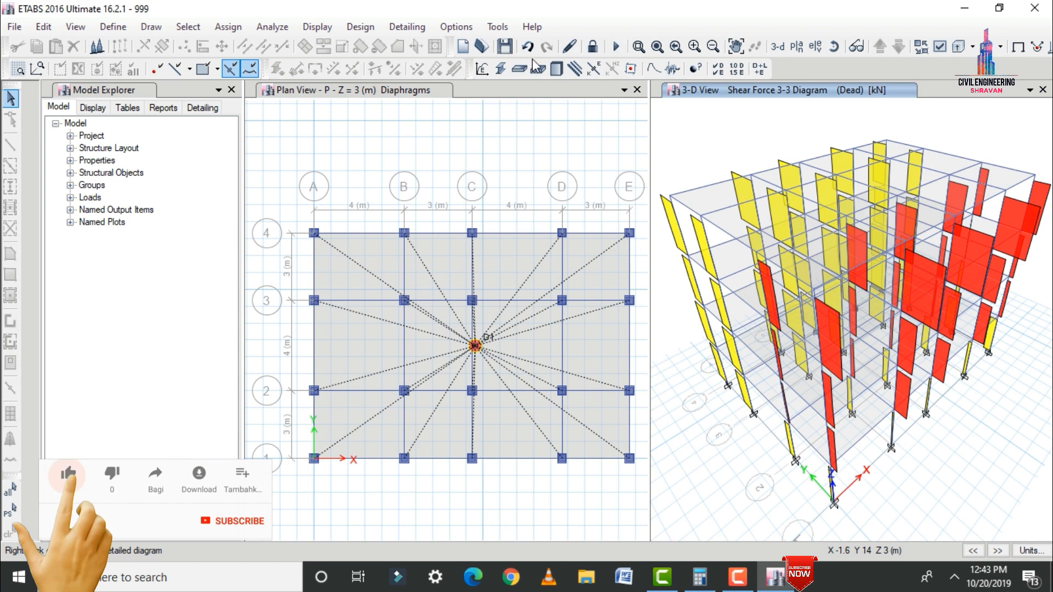
# Choose the Story Drifts table from the analysis displacement results for display
pyautogui.click(331, 28)
pyautogui.click(381, 400)
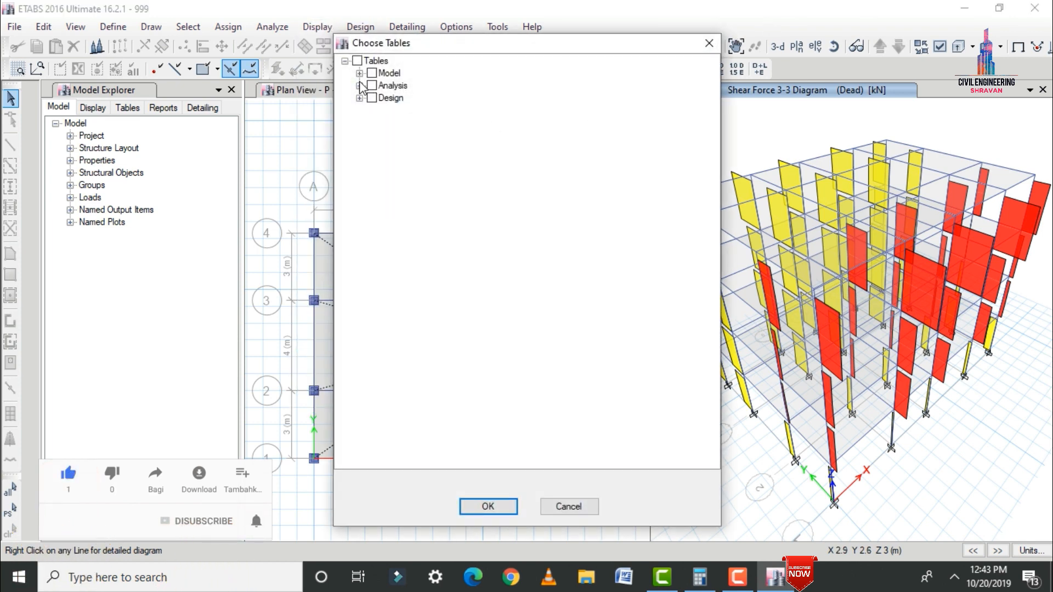
pyautogui.click(360, 86)
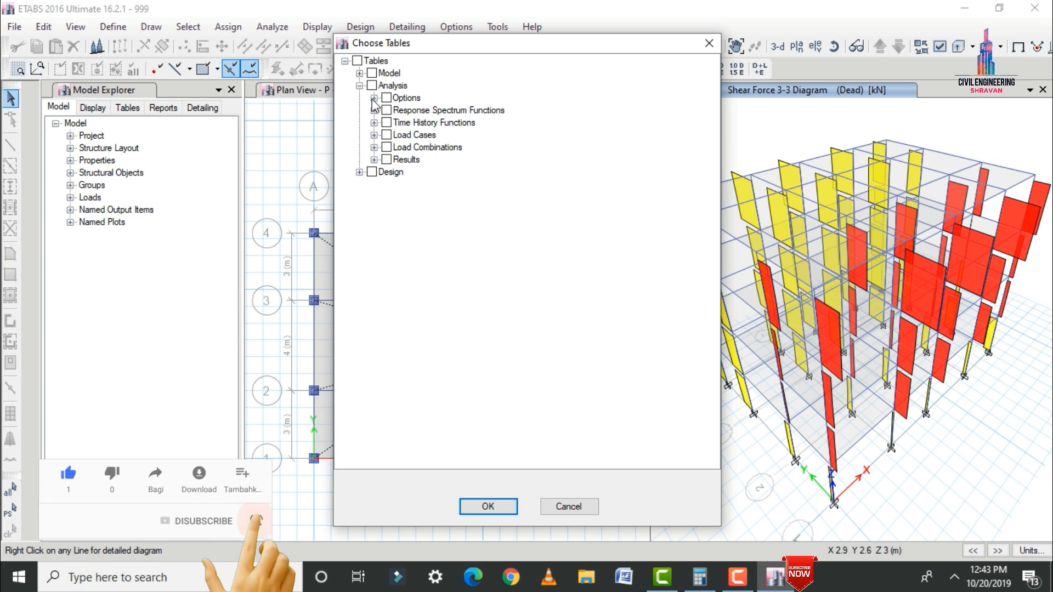
pyautogui.click(374, 98)
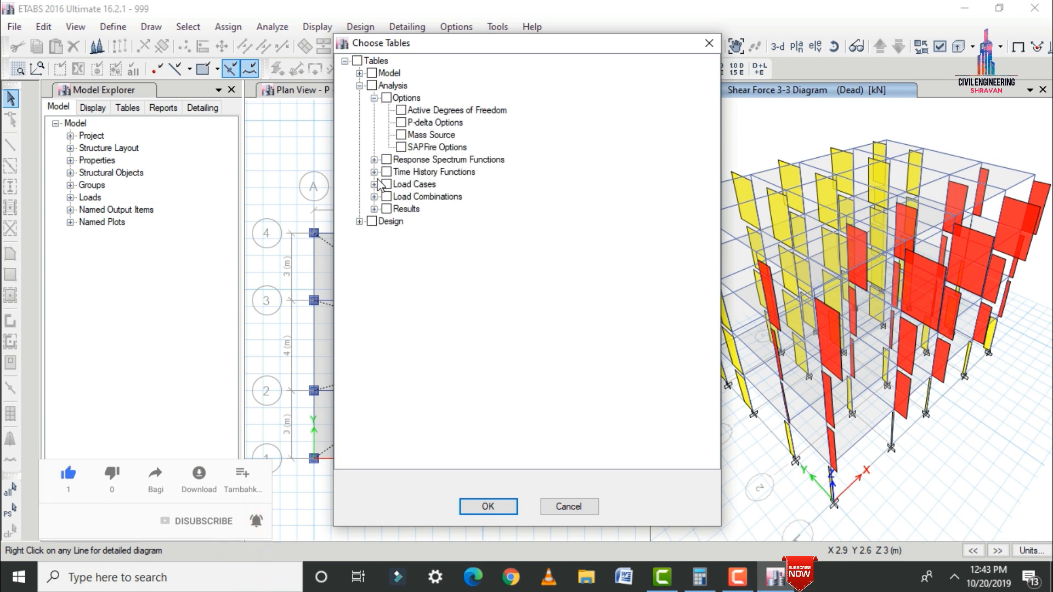
pyautogui.click(374, 209)
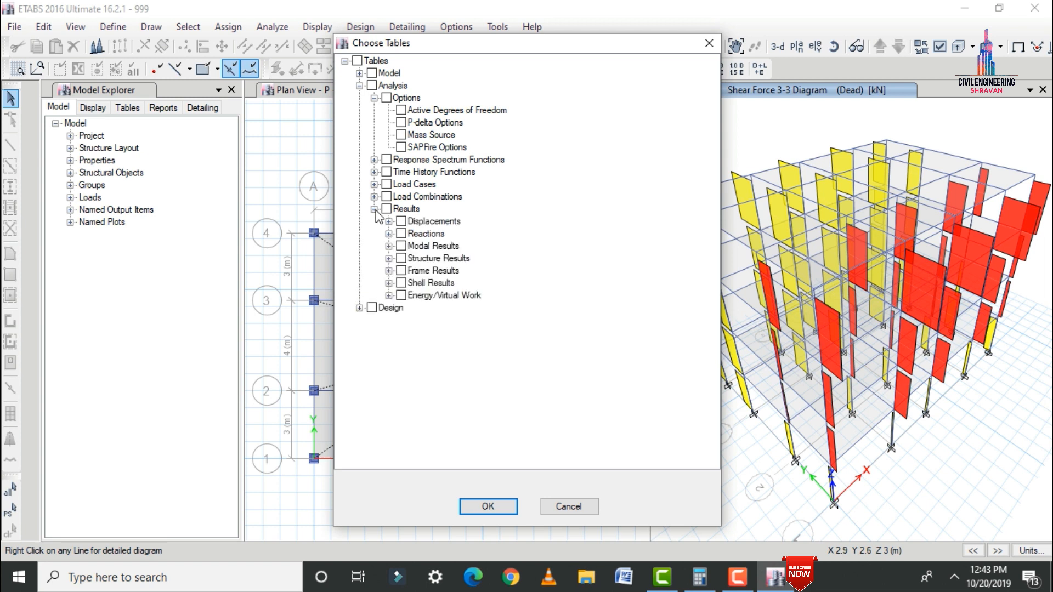
pyautogui.click(389, 222)
pyautogui.click(426, 247)
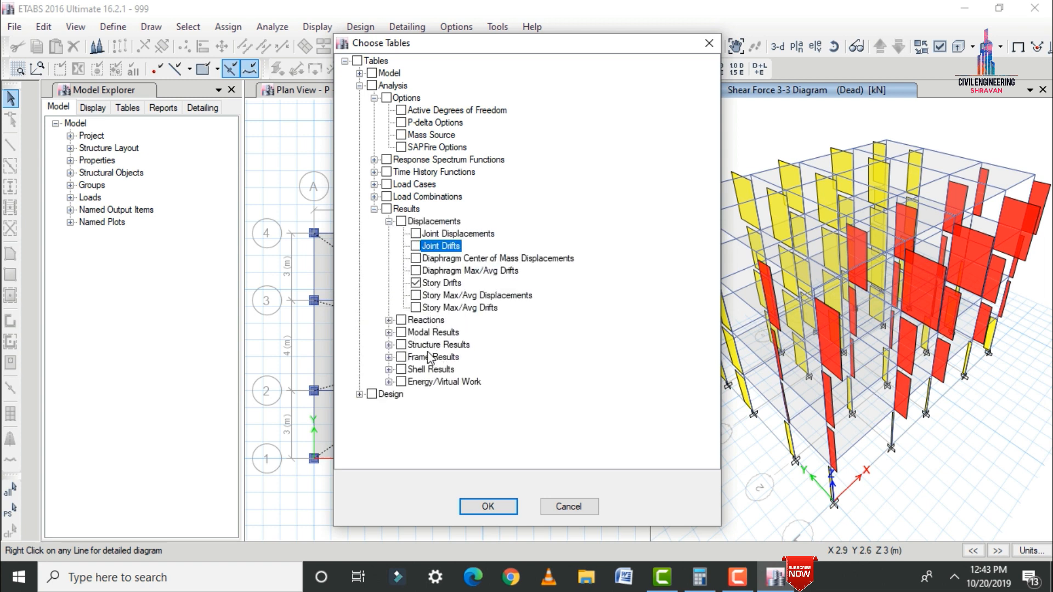
# Include Story Forces from the structure results, show the chosen tables and switch from Story Drifts to Story Forces
pyautogui.click(389, 346)
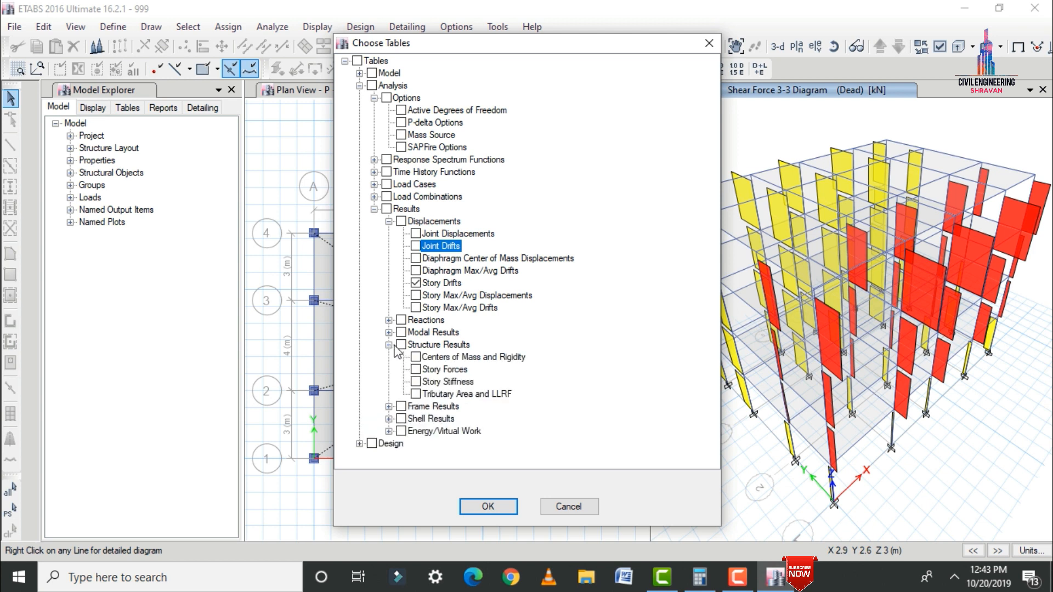
pyautogui.click(490, 506)
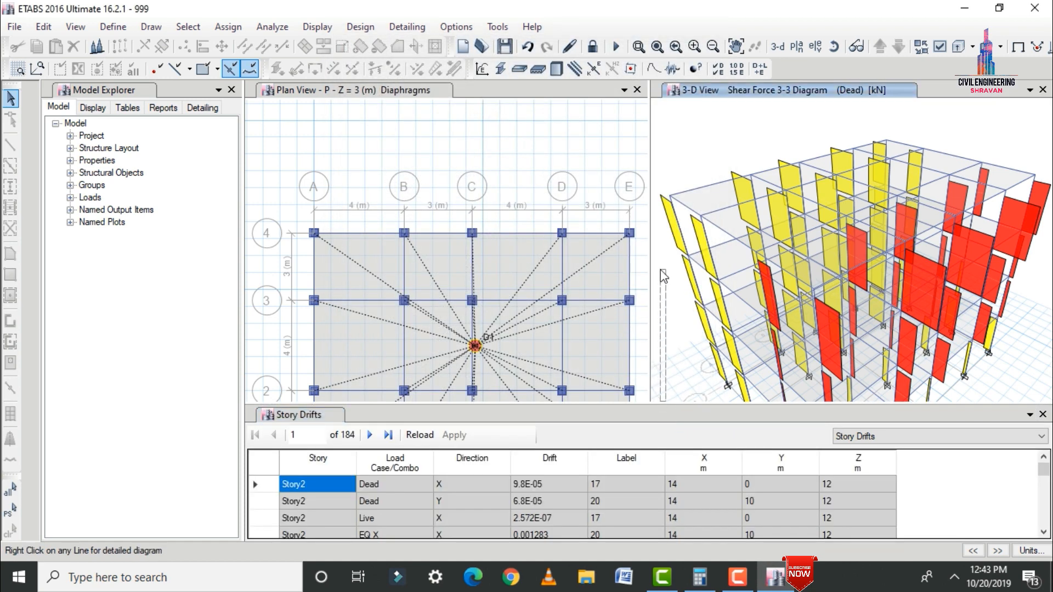
pyautogui.click(911, 437)
pyautogui.click(862, 458)
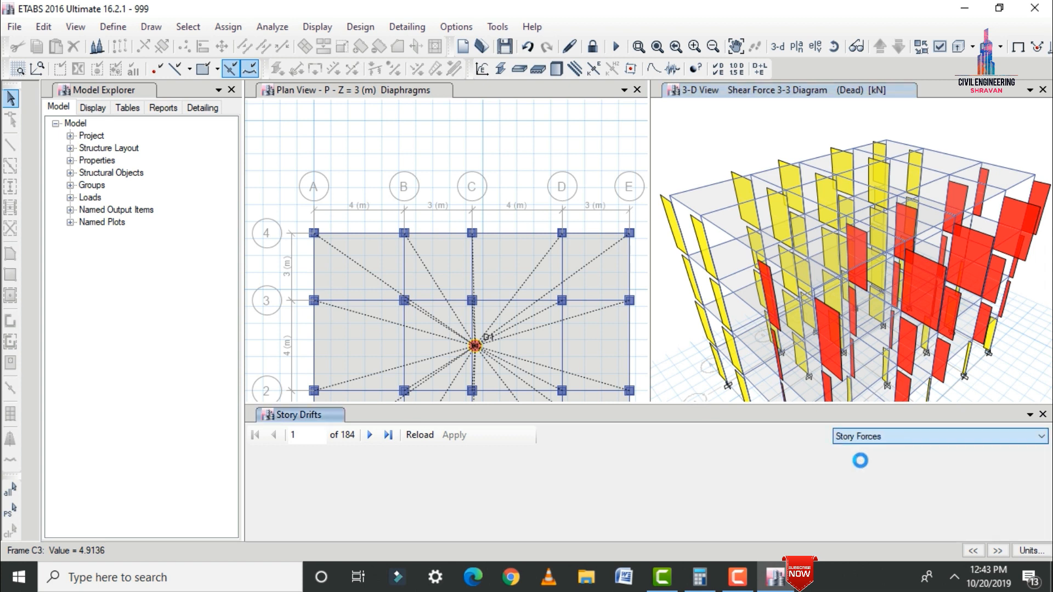